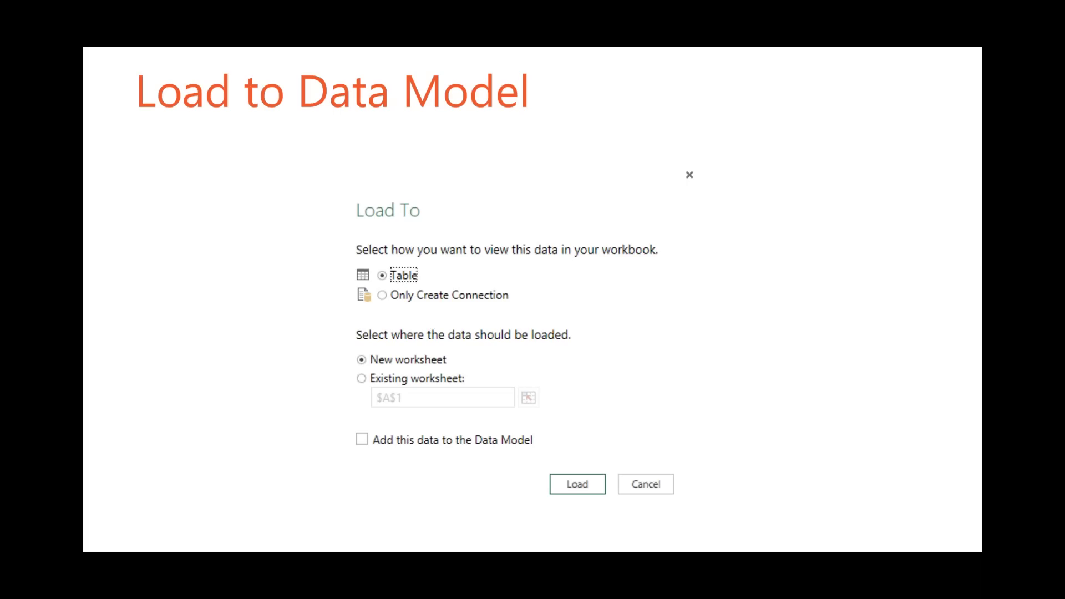
pyautogui.press('Right')
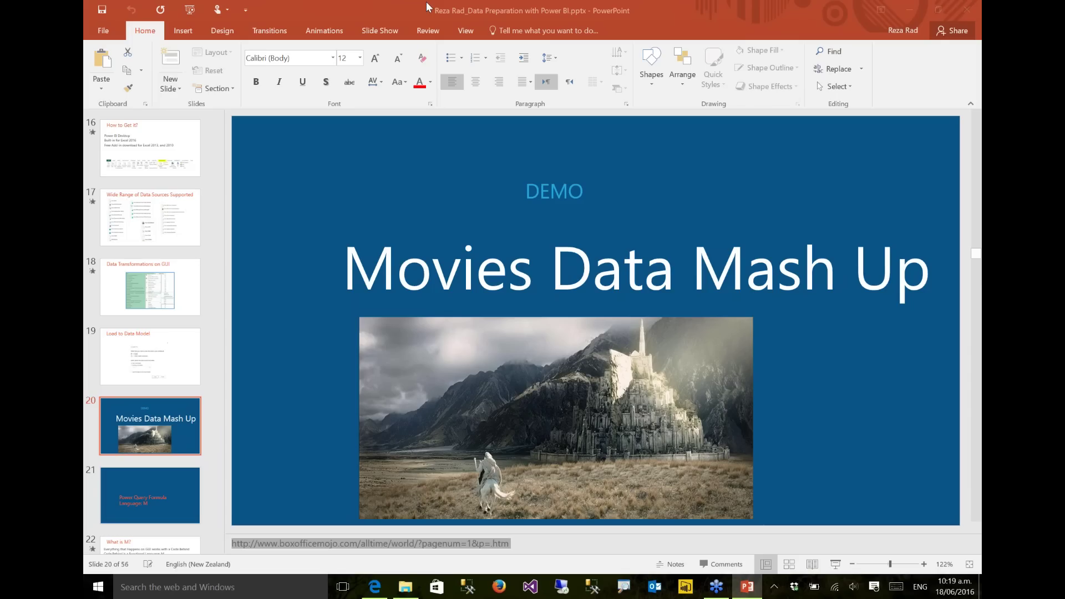
pyautogui.write('http://www.boxofficemojo.com/alltime/world/?pagenum=1&p=.htm')
pyautogui.press('Return')
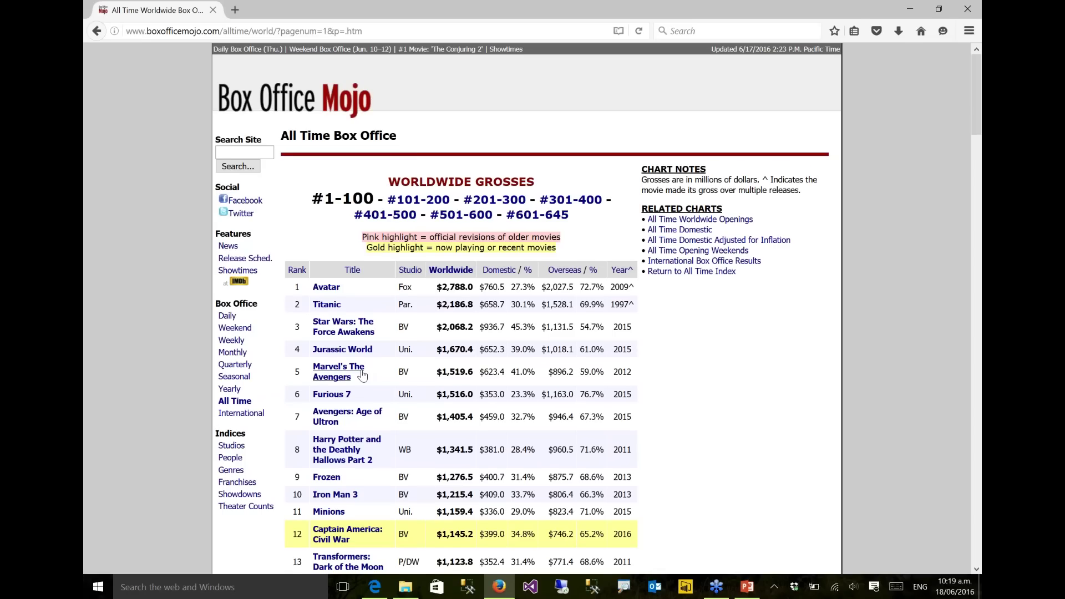
# Look through the worldwide grosses list, open the #101-200 page and return to #1-100
pyautogui.scroll(-4, 574, 343)
pyautogui.scroll(4, 574, 343)
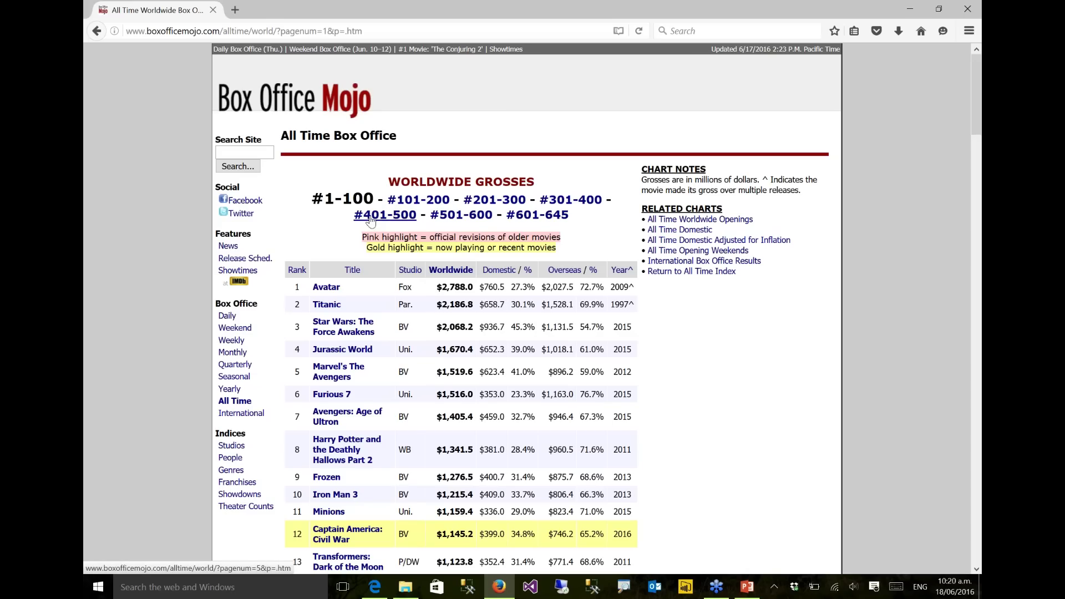
pyautogui.click(420, 207)
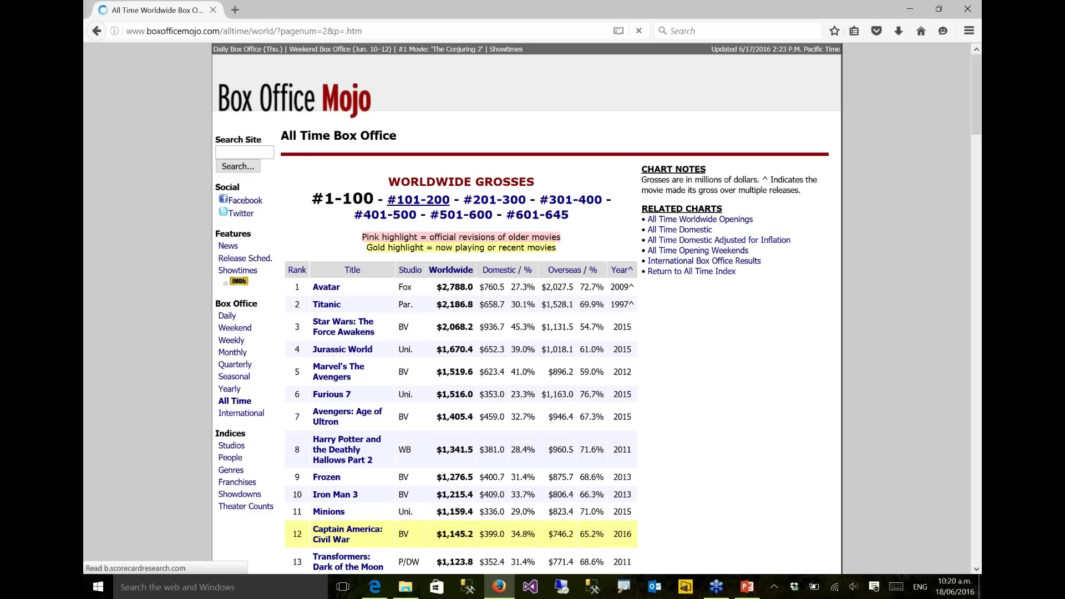
pyautogui.click(335, 201)
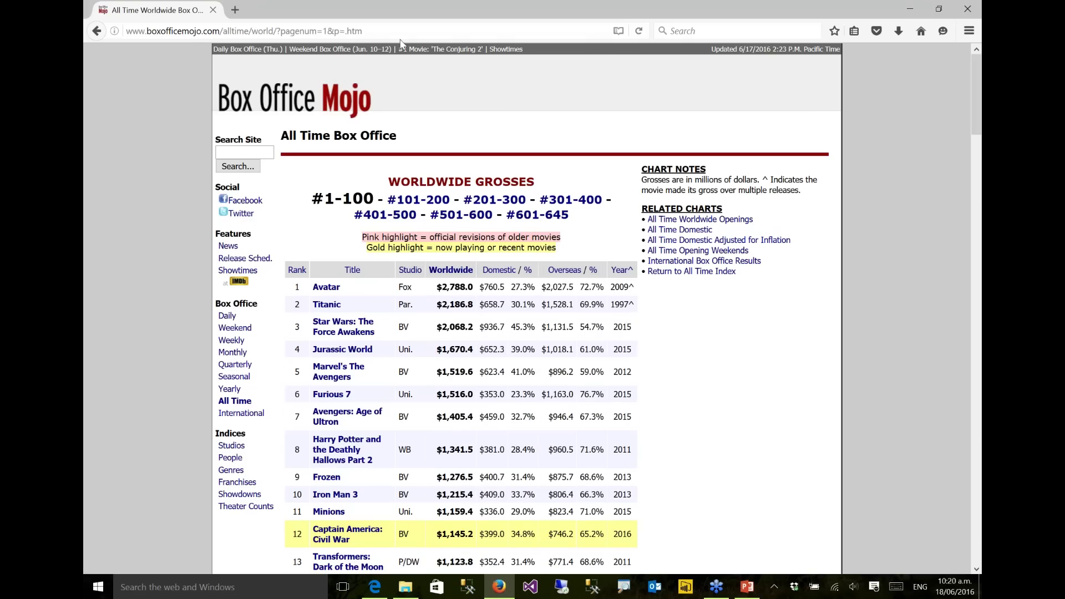
# Copy the #1-100 page address and connect to it as a Web data source in Power BI Desktop
pyautogui.click(383, 30)
pyautogui.hotkey('ctrl', 'c')
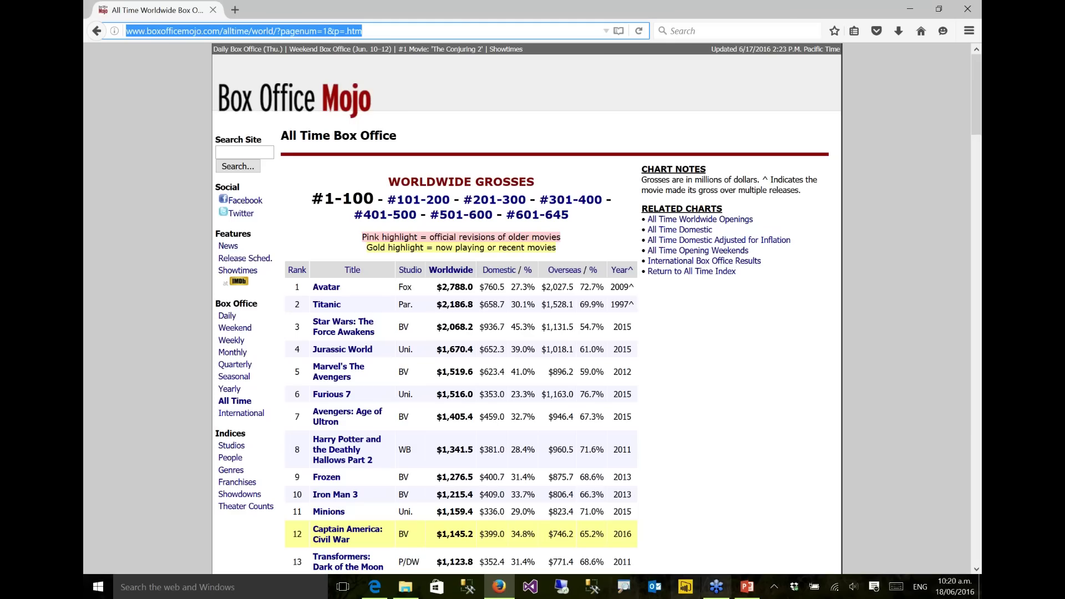
pyautogui.click(689, 588)
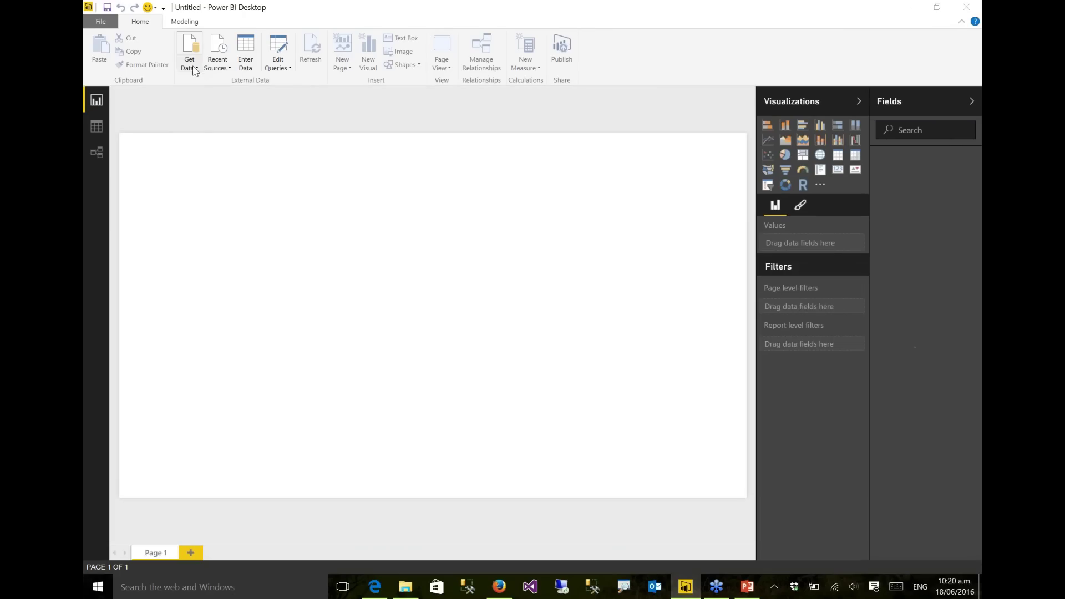
pyautogui.click(194, 69)
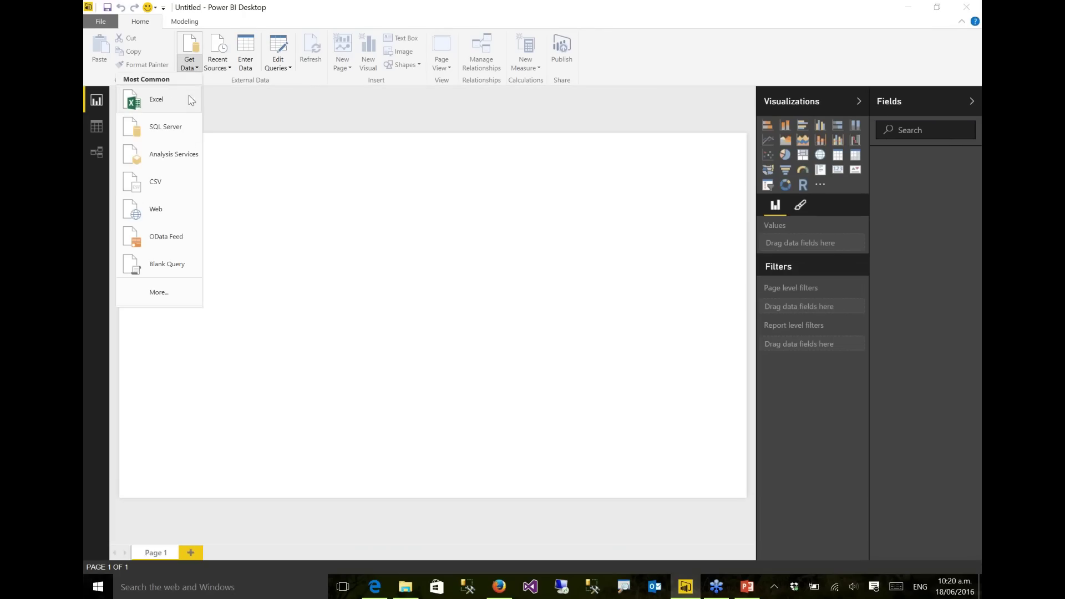
pyautogui.click(157, 210)
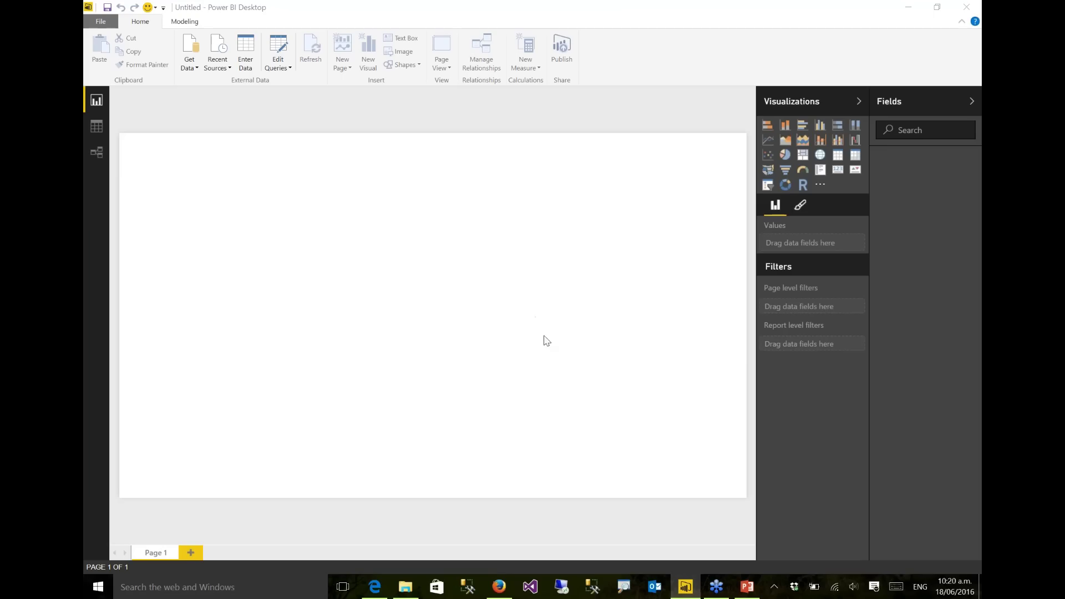
pyautogui.hotkey('ctrl', 'v')
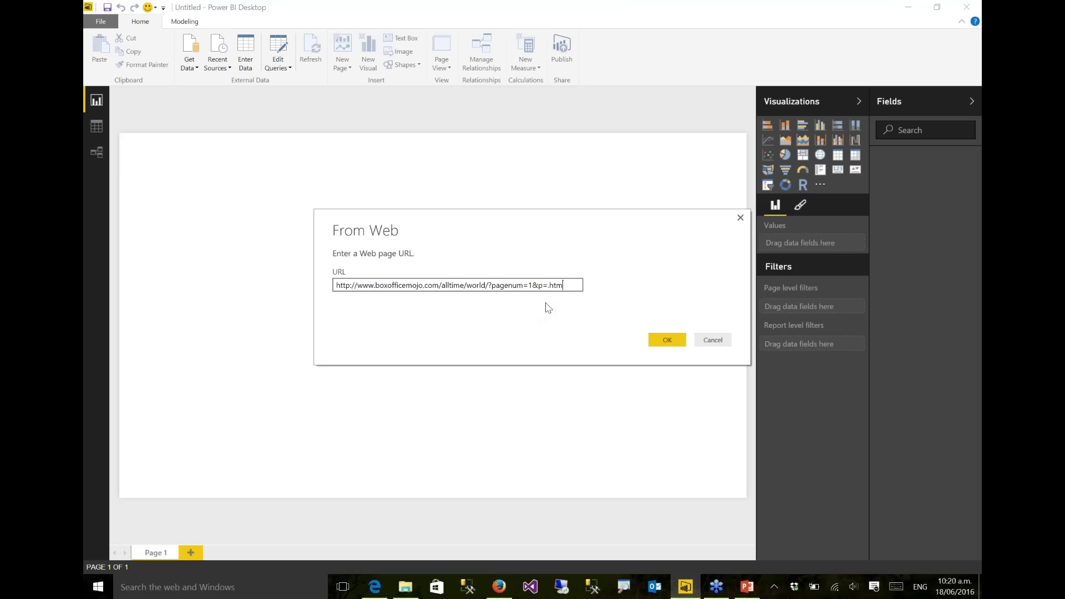
pyautogui.click(668, 341)
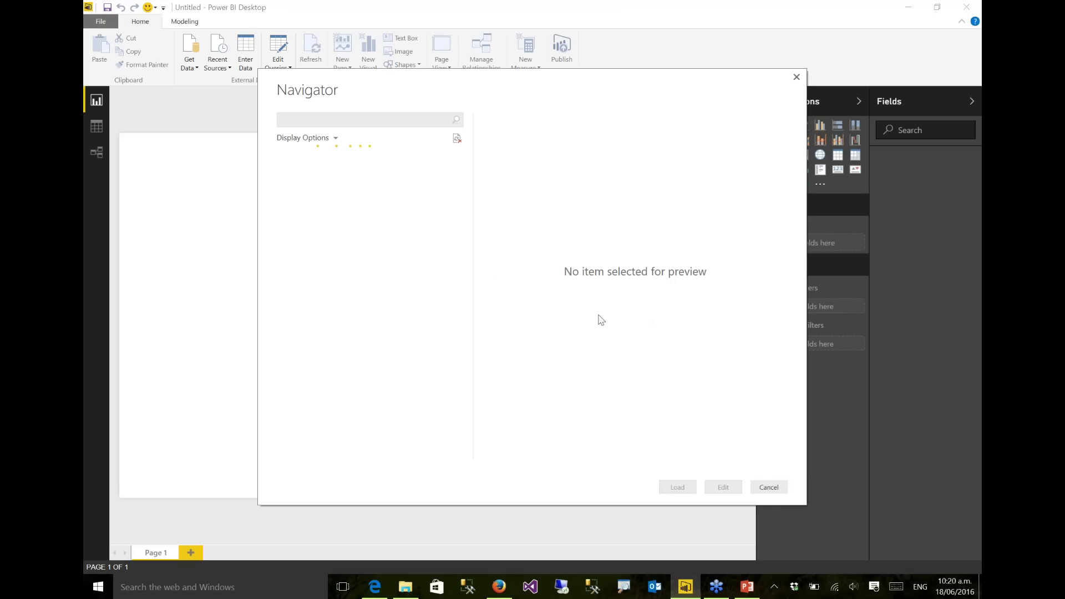
# Preview the Document and Table 0 items found on the web page
pyautogui.moveTo(408, 84); pyautogui.dragTo(376, 106)
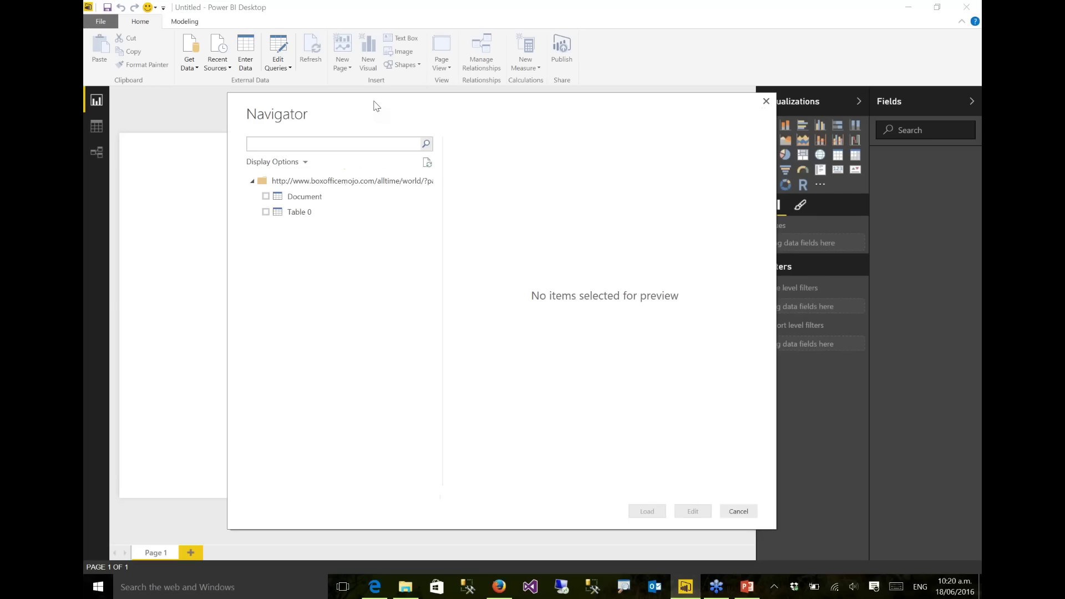
pyautogui.click(284, 200)
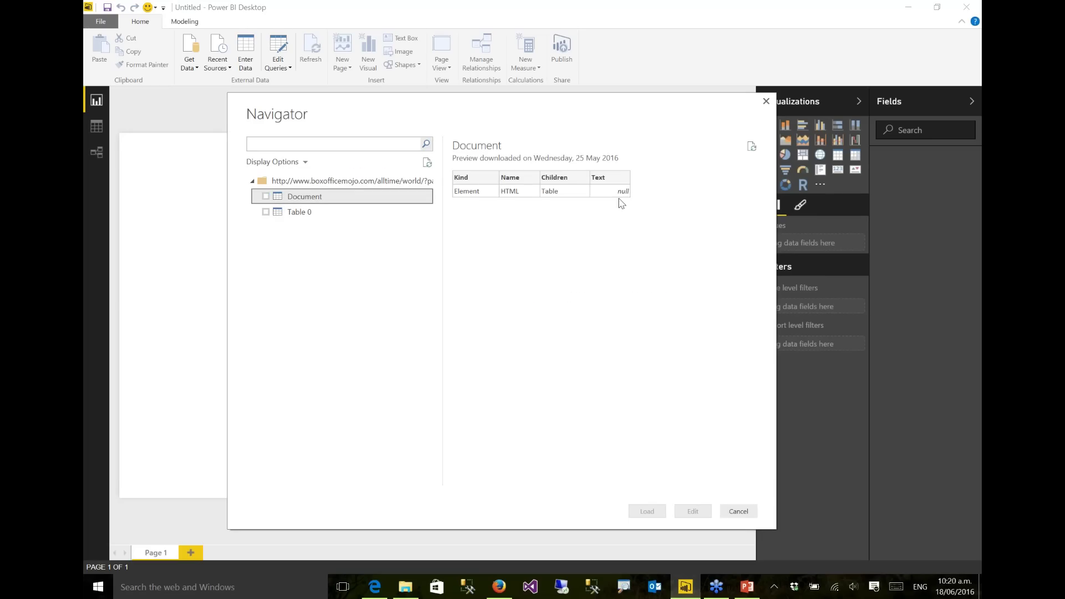
pyautogui.click(270, 217)
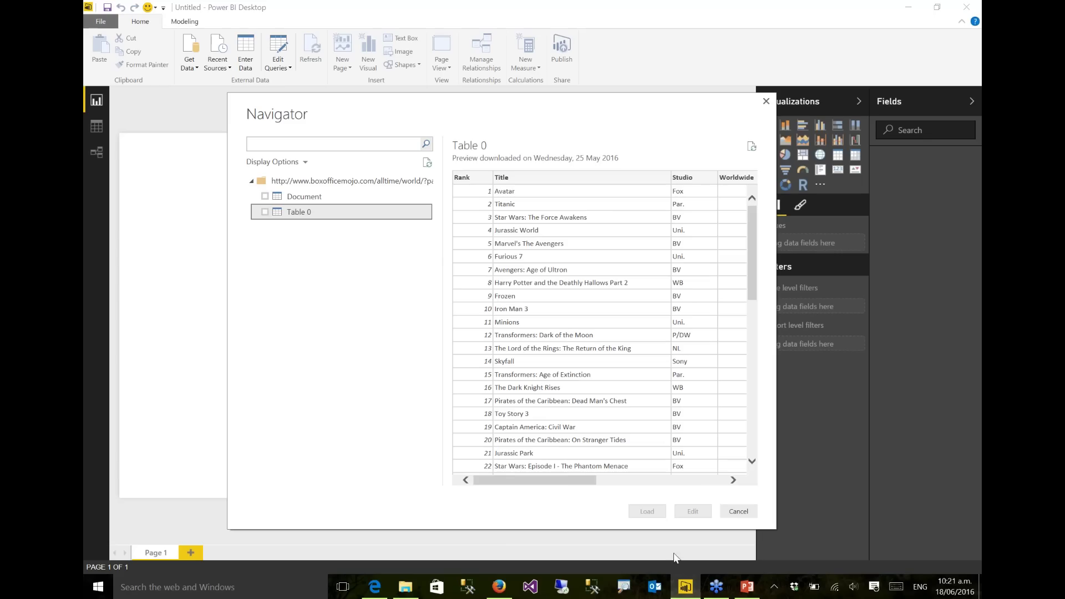
pyautogui.moveTo(557, 481)
pyautogui.mouseDown()
pyautogui.moveTo(697, 492)
pyautogui.moveTo(554, 492)
pyautogui.mouseUp()
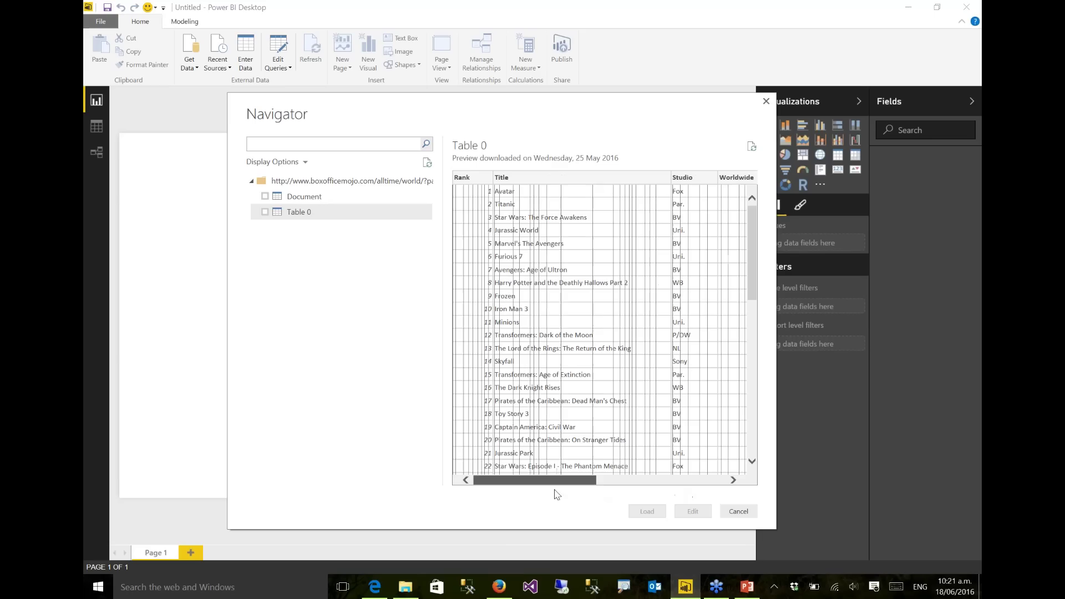
# Select Table 0 for import and open it for editing in the Query Editor
pyautogui.click(265, 213)
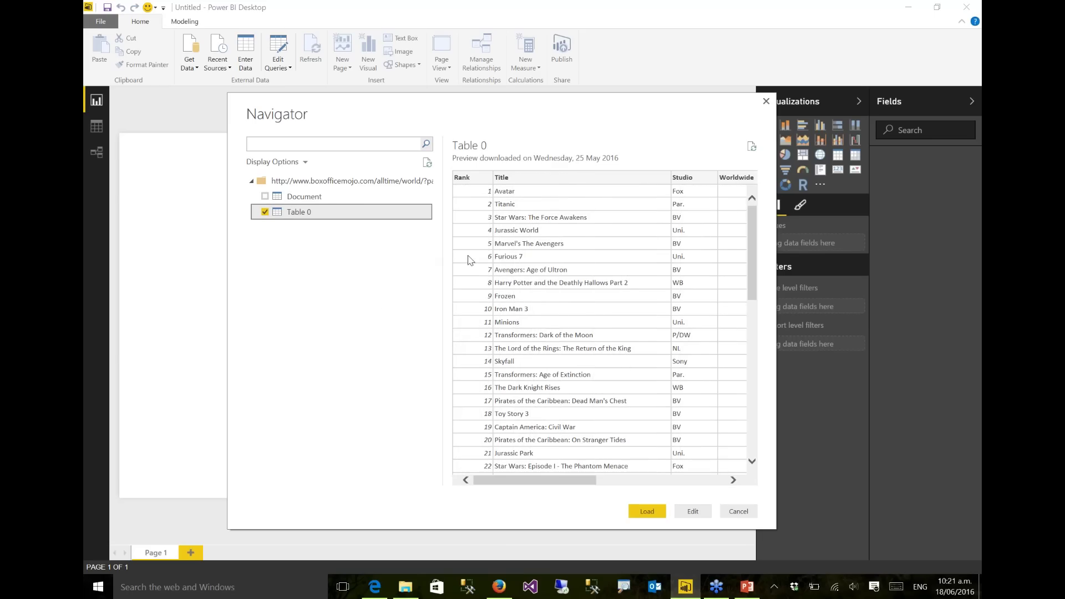
pyautogui.moveTo(587, 483)
pyautogui.mouseDown()
pyautogui.moveTo(687, 482)
pyautogui.moveTo(585, 485)
pyautogui.mouseUp()
pyautogui.click(691, 511)
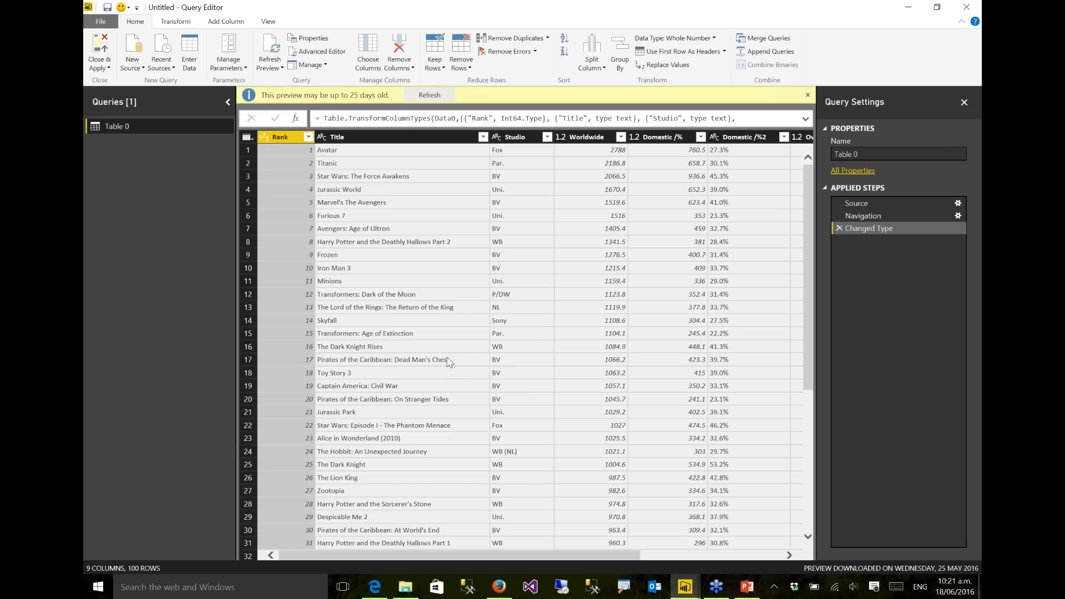
# Refresh the outdated data preview and rename the Table 0 query as Top Sales 100
pyautogui.click(422, 96)
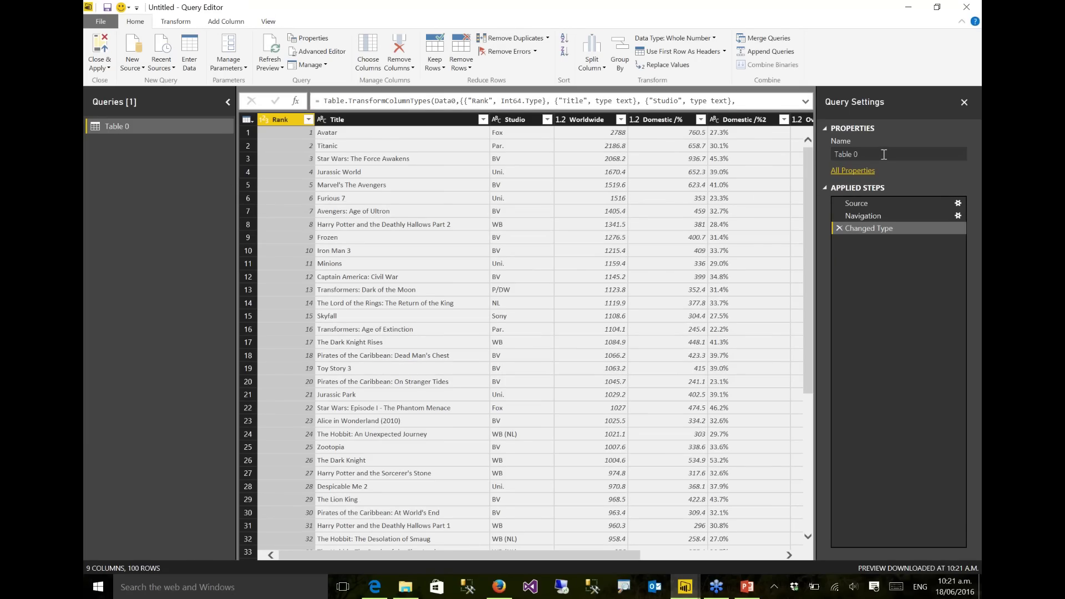
pyautogui.moveTo(883, 155); pyautogui.dragTo(833, 154)
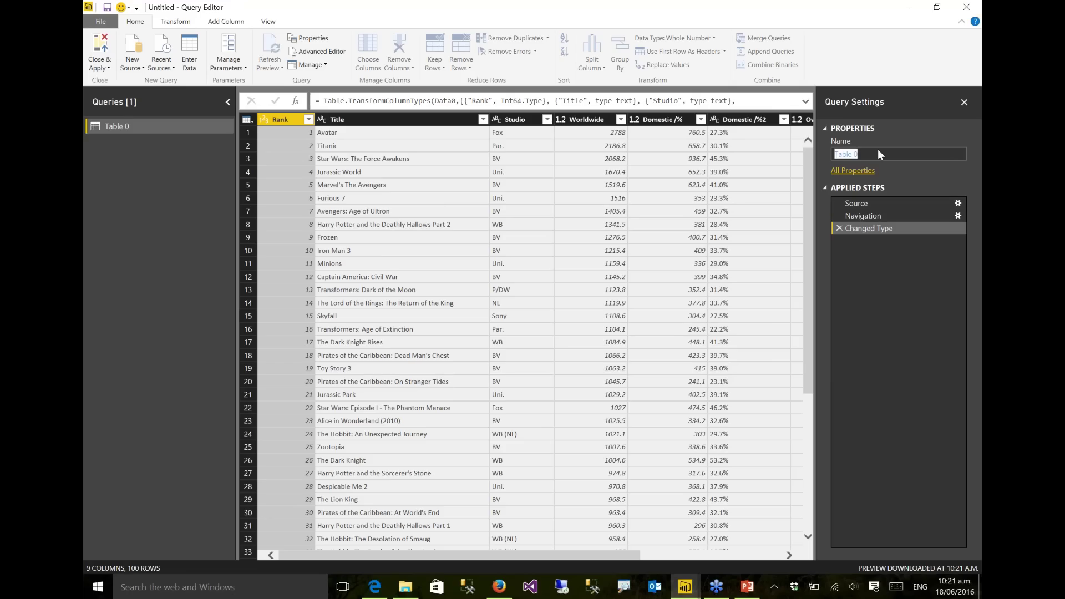
pyautogui.moveTo(869, 155); pyautogui.dragTo(832, 154)
pyautogui.write('Top Sales 100')
pyautogui.press('Return')
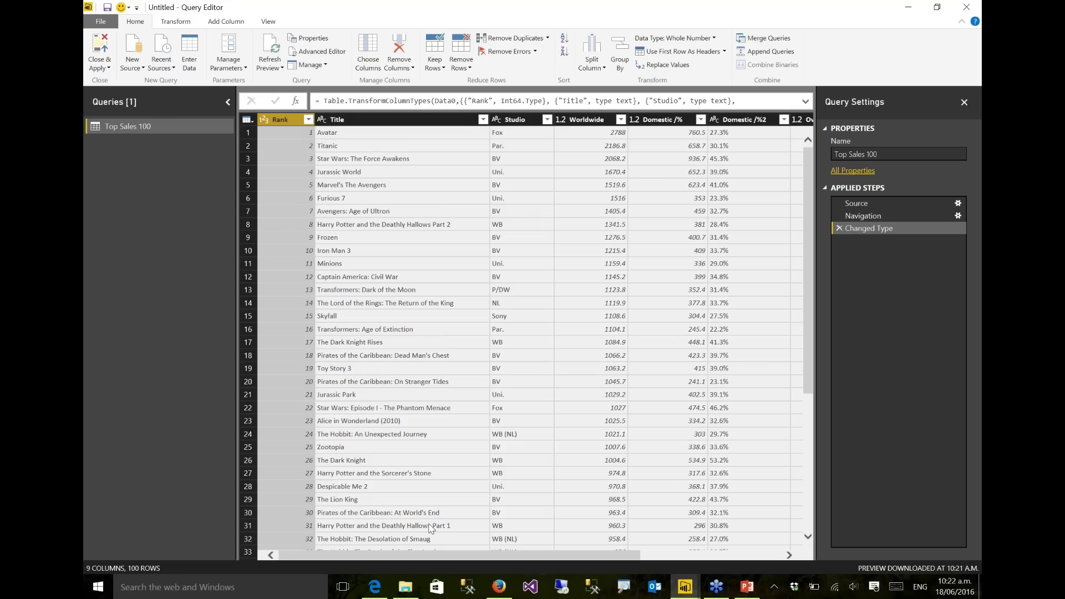
# Remove the ^ character from the Year^ column's values by replacing it with nothing
pyautogui.moveTo(420, 556); pyautogui.dragTo(564, 555)
pyautogui.click(760, 120)
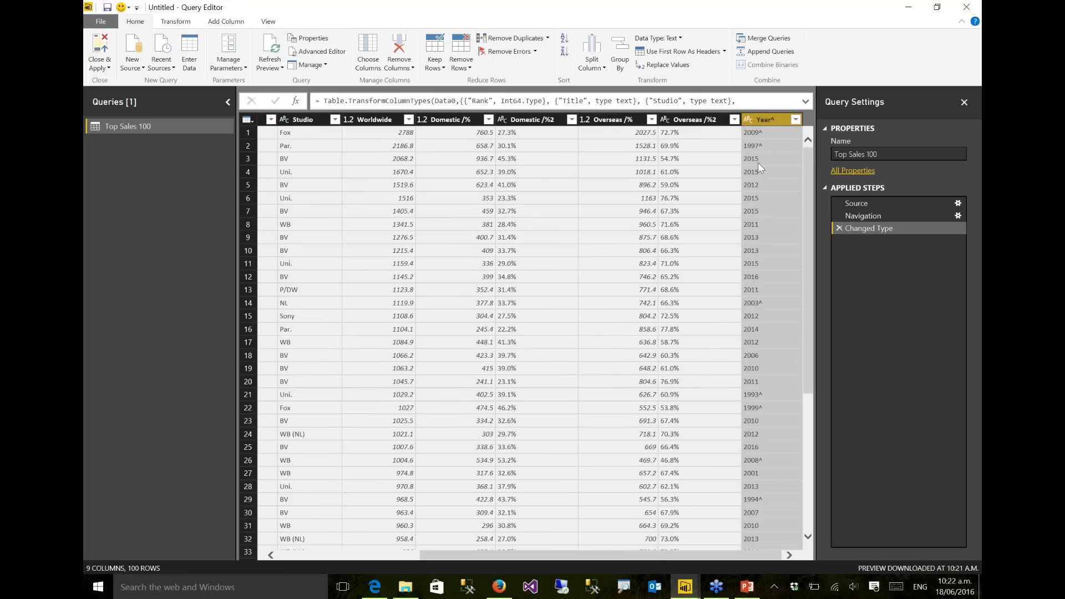
pyautogui.rightClick(762, 119)
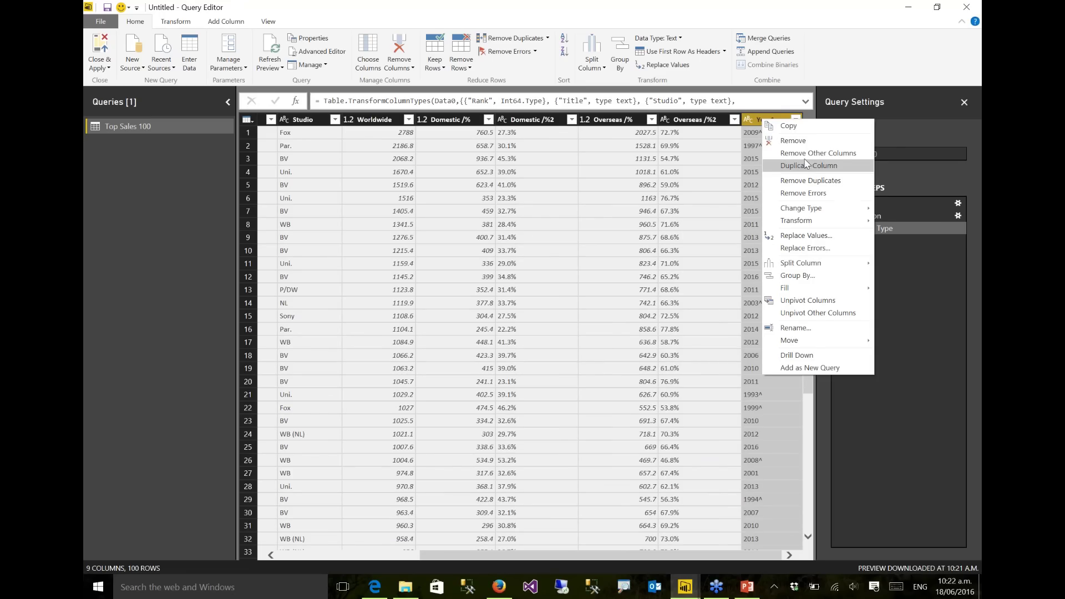
pyautogui.click(806, 235)
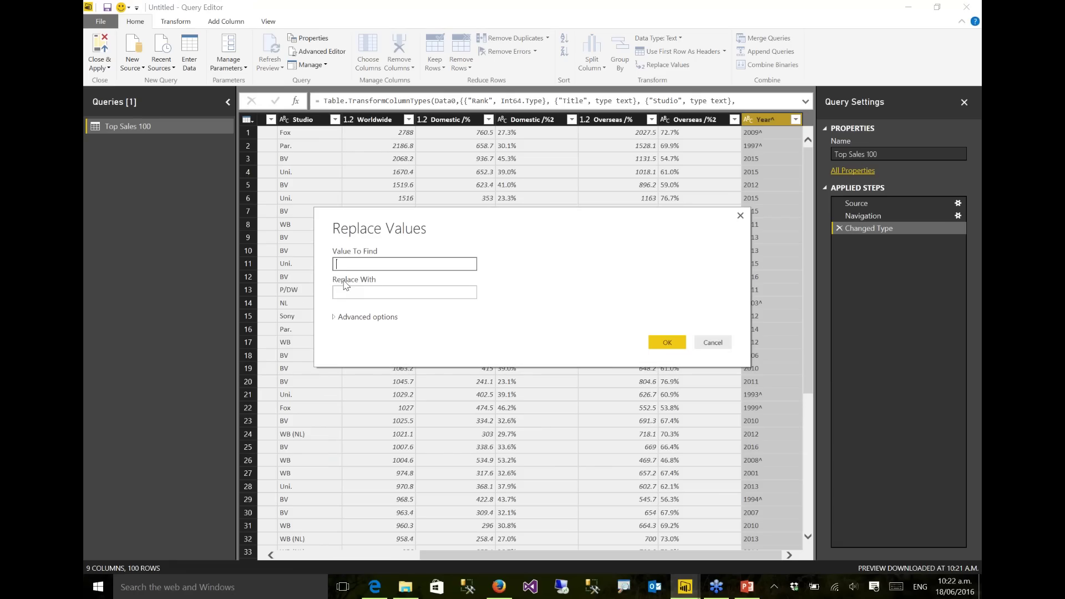
pyautogui.write('^')
pyautogui.click(393, 291)
pyautogui.click(668, 342)
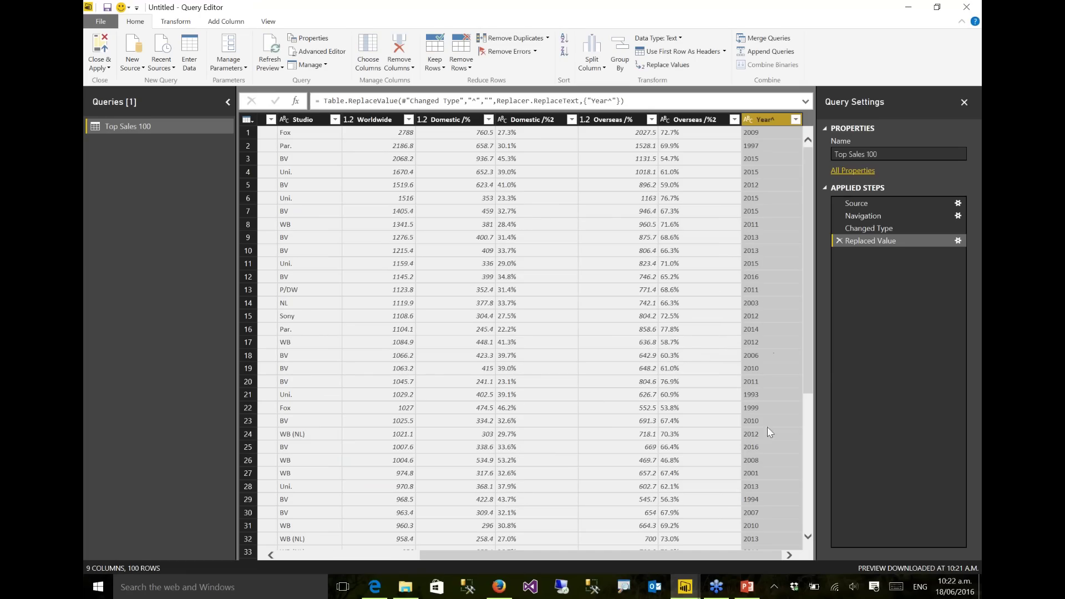
# Change the Year^ column's data type to Whole Number and rename the column as Year
pyautogui.click(747, 119)
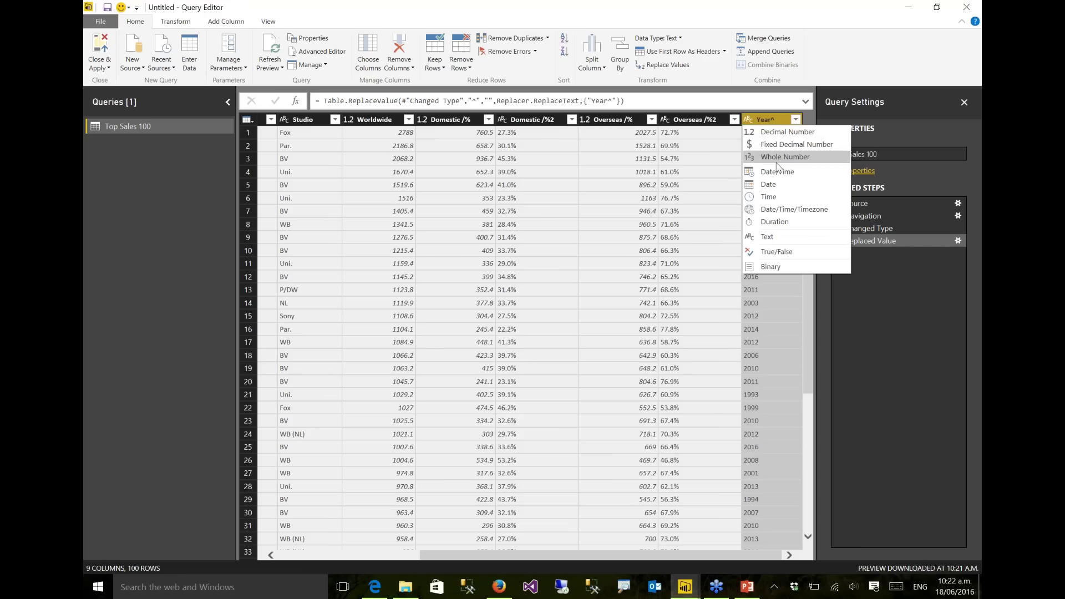
pyautogui.click(784, 157)
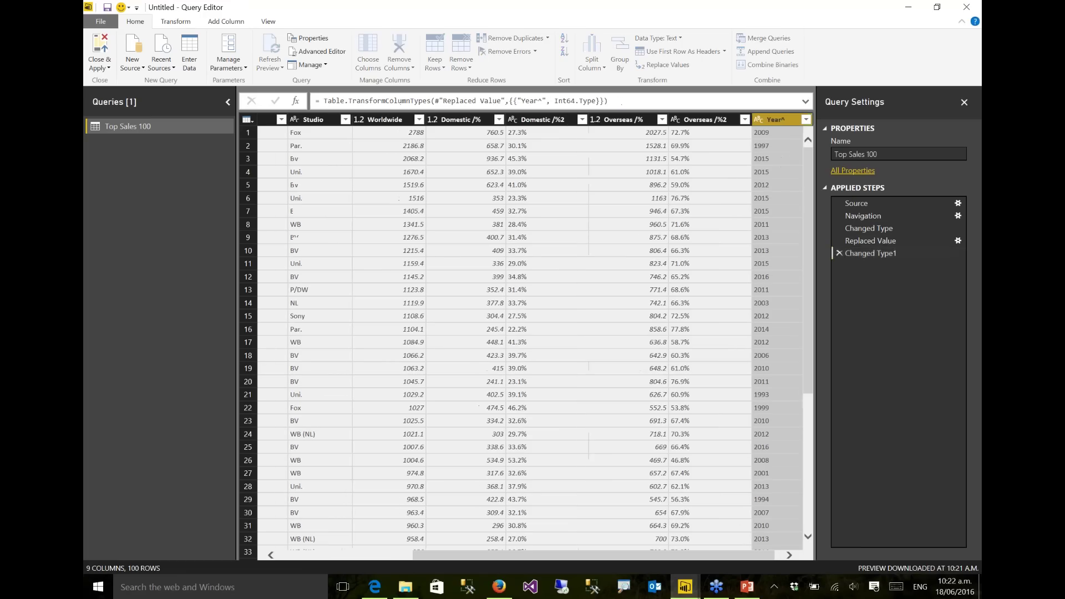
pyautogui.rightClick(770, 122)
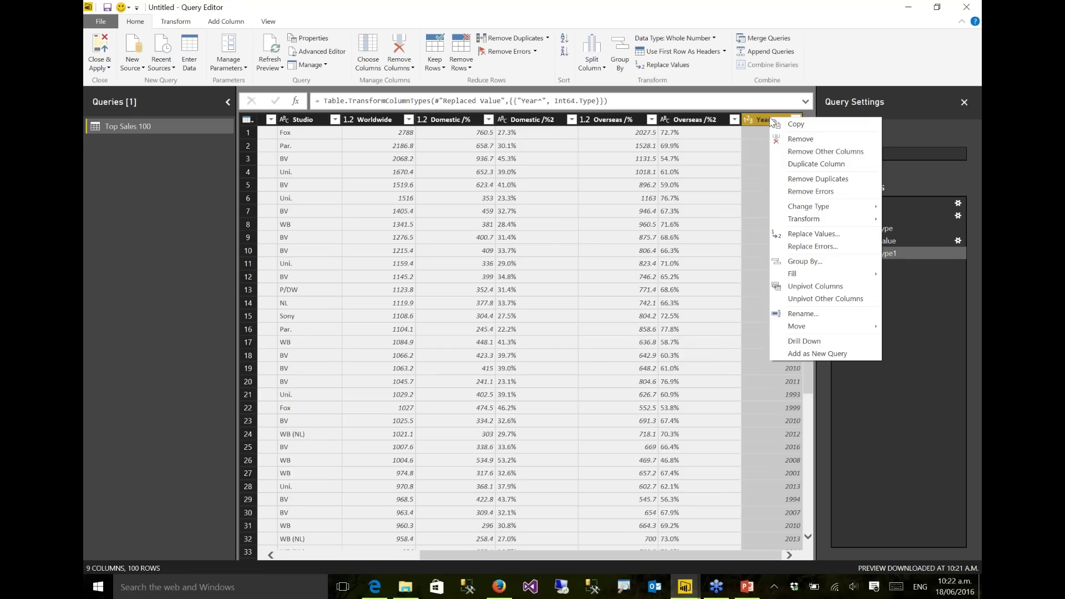
pyautogui.click(801, 316)
pyautogui.click(785, 121)
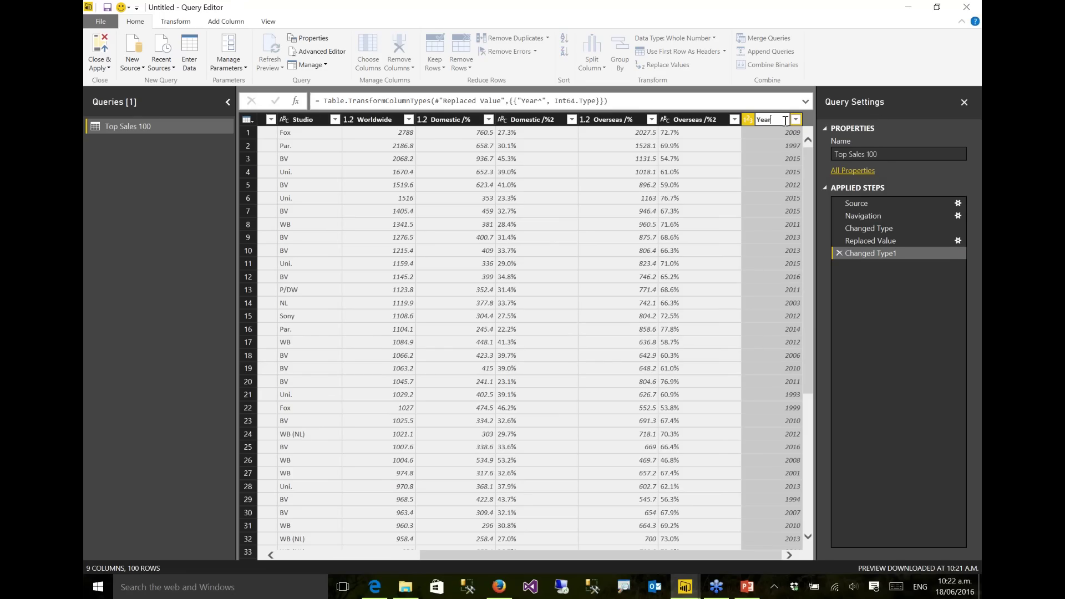
pyautogui.press('Return')
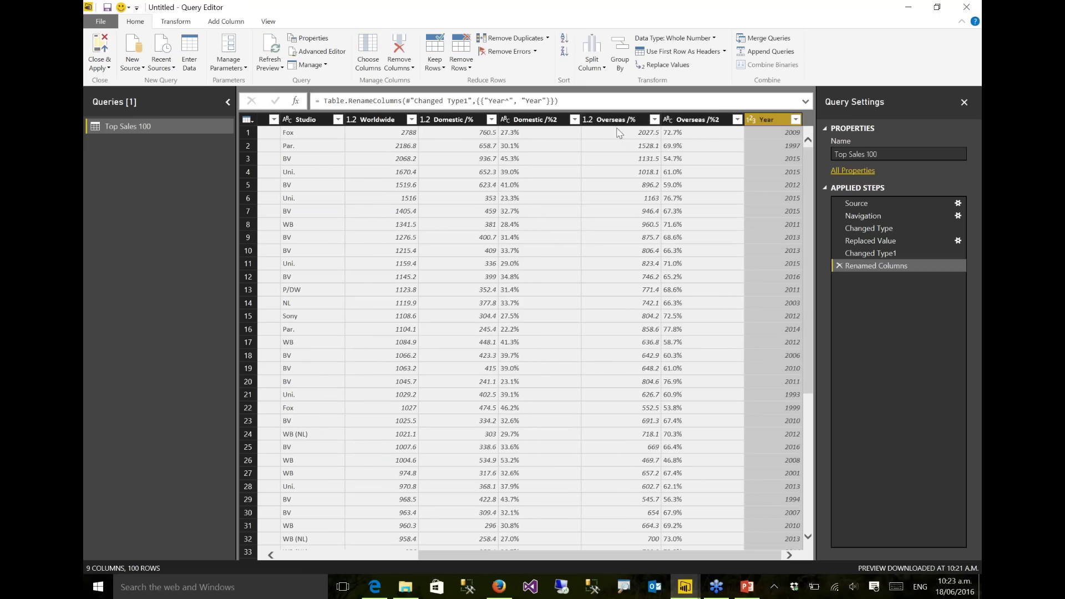
# Rename the Overseas /% column as Overseas
pyautogui.click(610, 120)
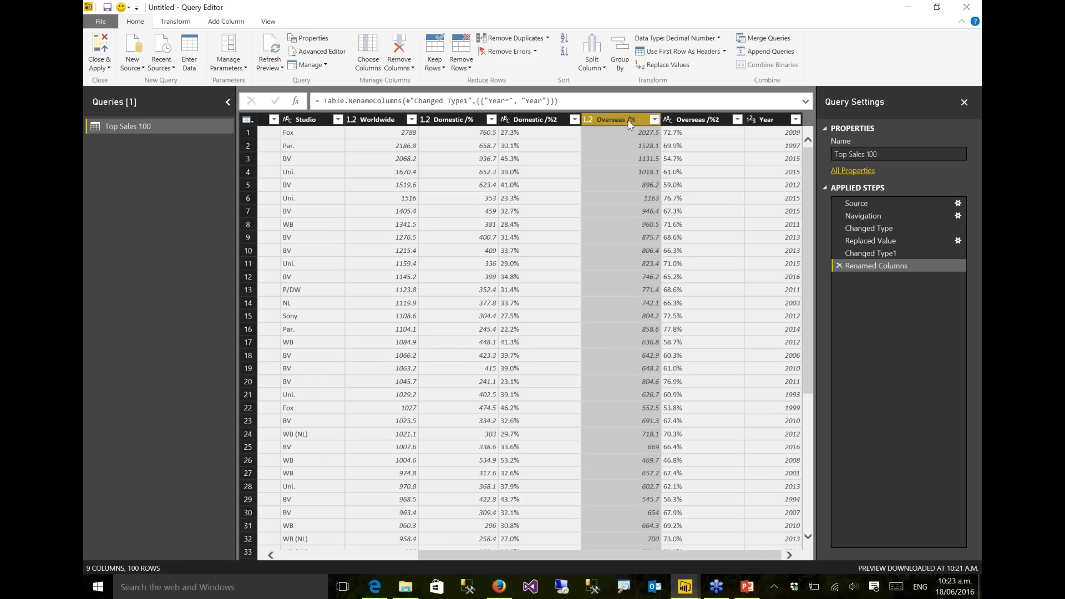
pyautogui.rightClick(632, 122)
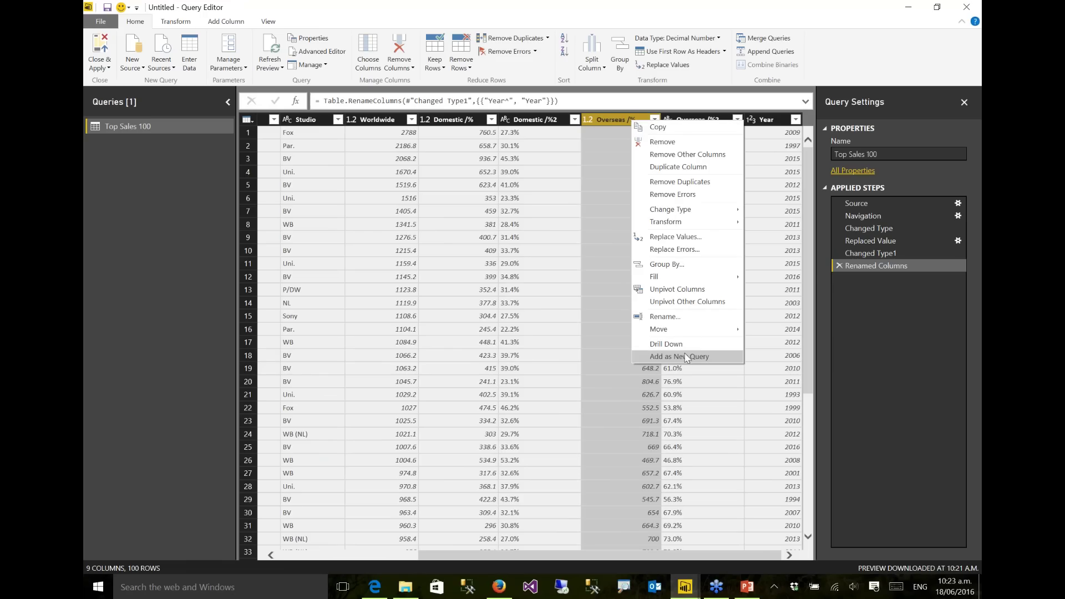
pyautogui.click(630, 176)
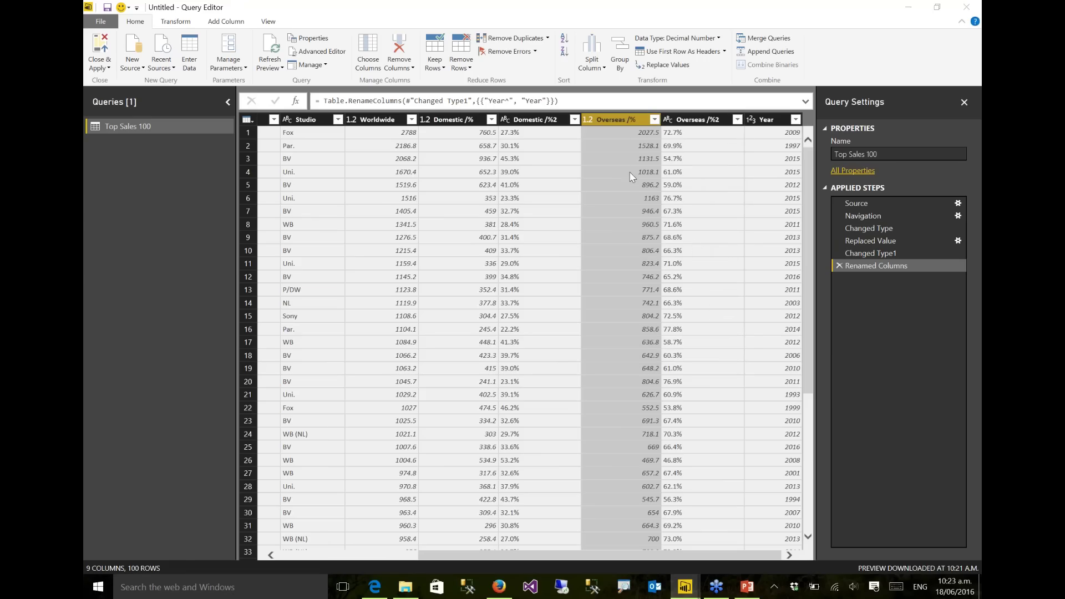
pyautogui.click(710, 339)
pyautogui.rightClick(642, 128)
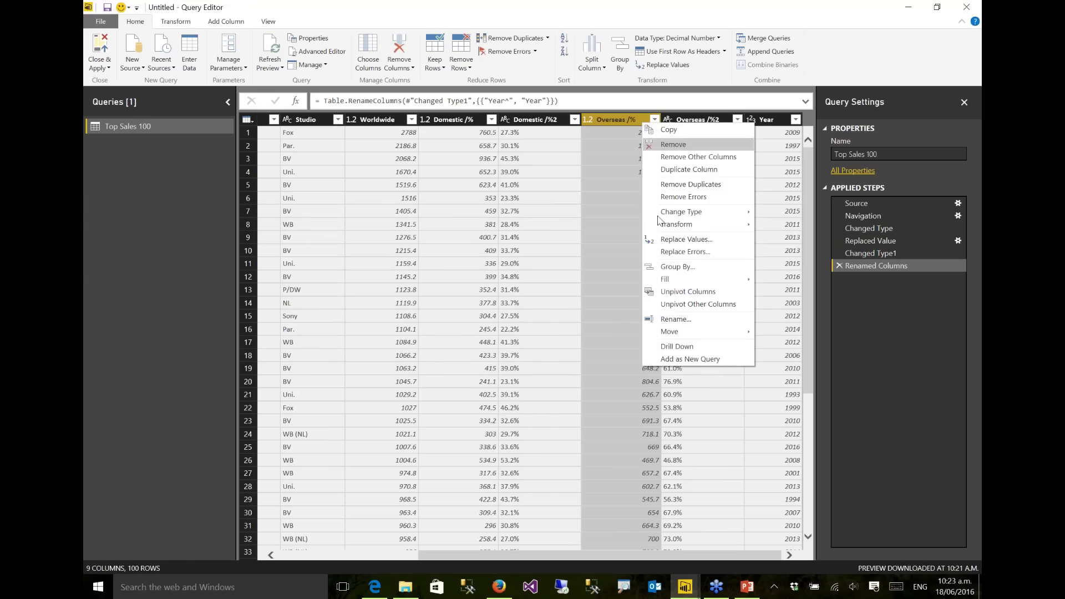
pyautogui.click(668, 319)
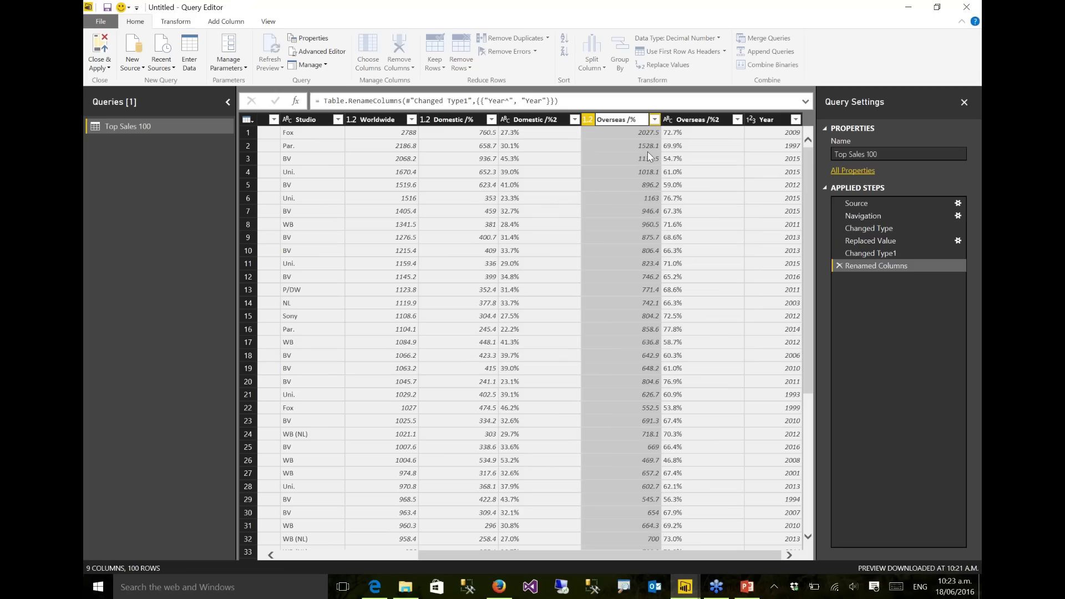
pyautogui.press('Return')
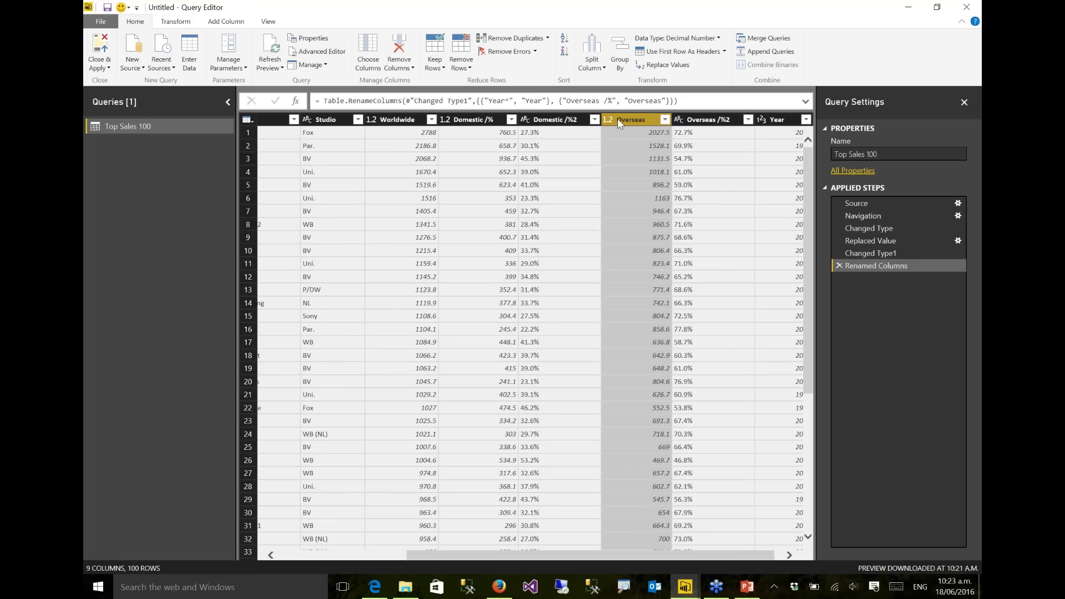
# Multiply the values in the Overseas column by 1000000
pyautogui.click(174, 24)
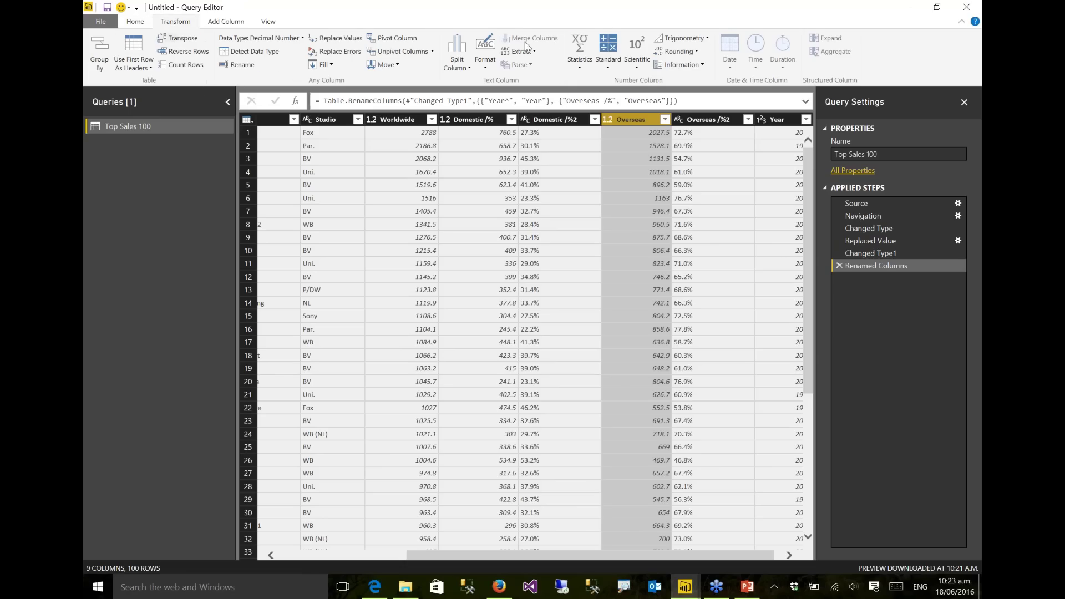
pyautogui.click(610, 70)
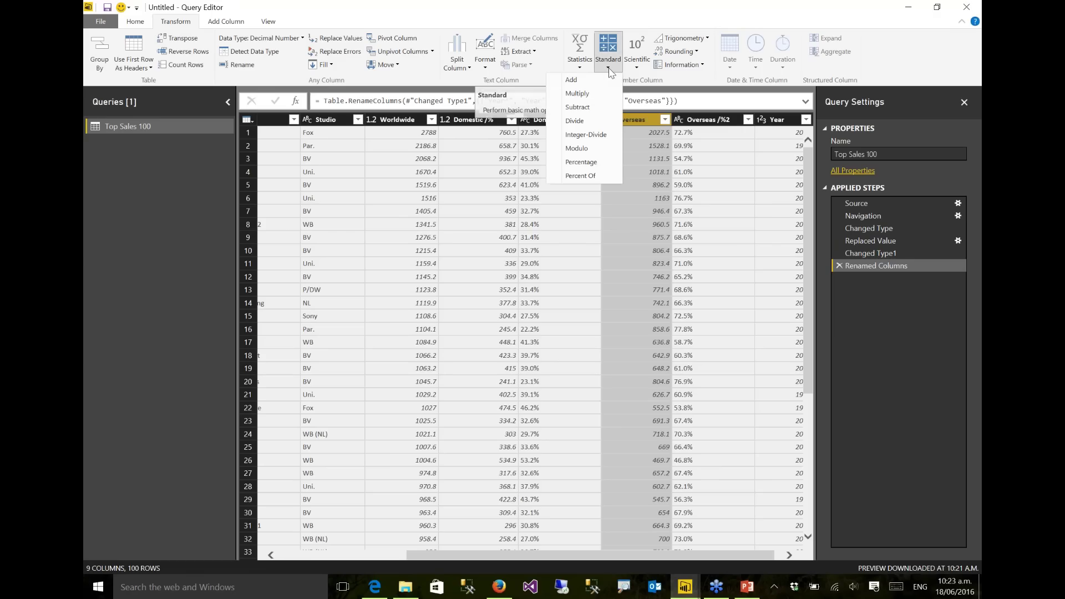
pyautogui.click(577, 94)
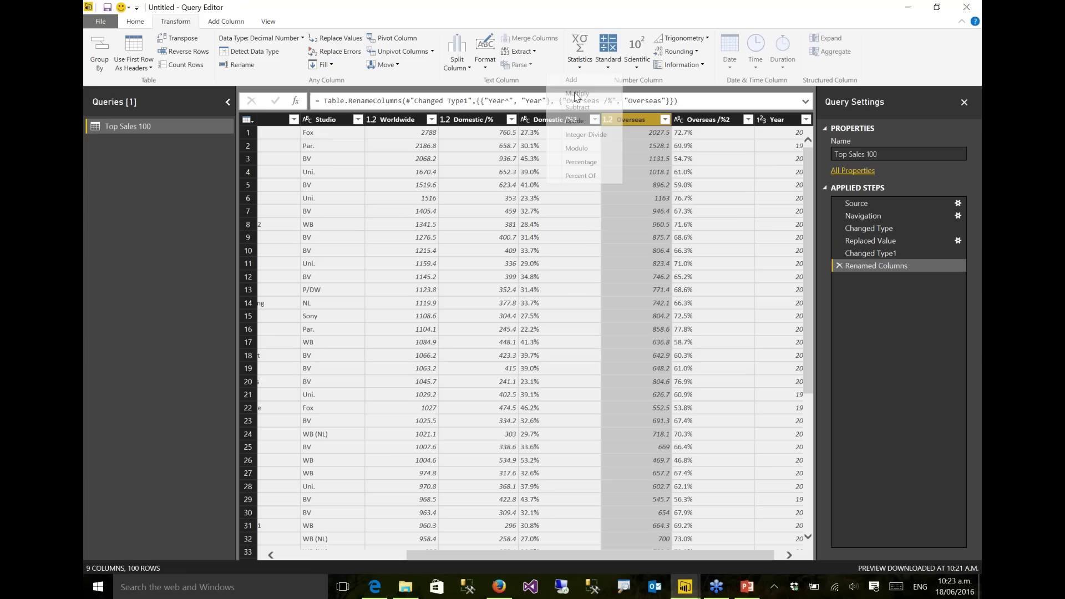
pyautogui.write('1000000')
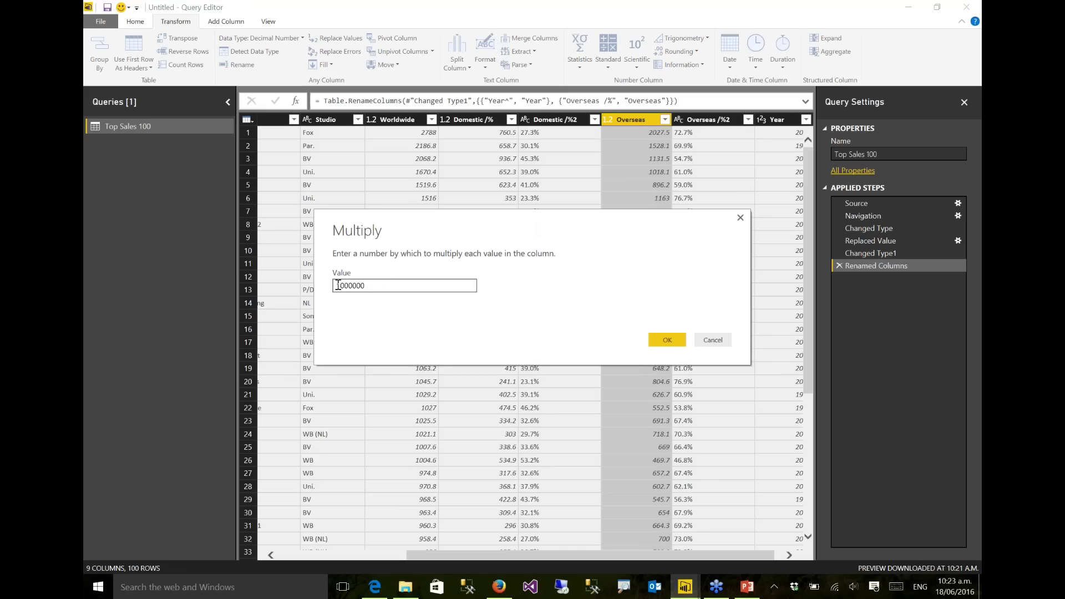
pyautogui.click(656, 341)
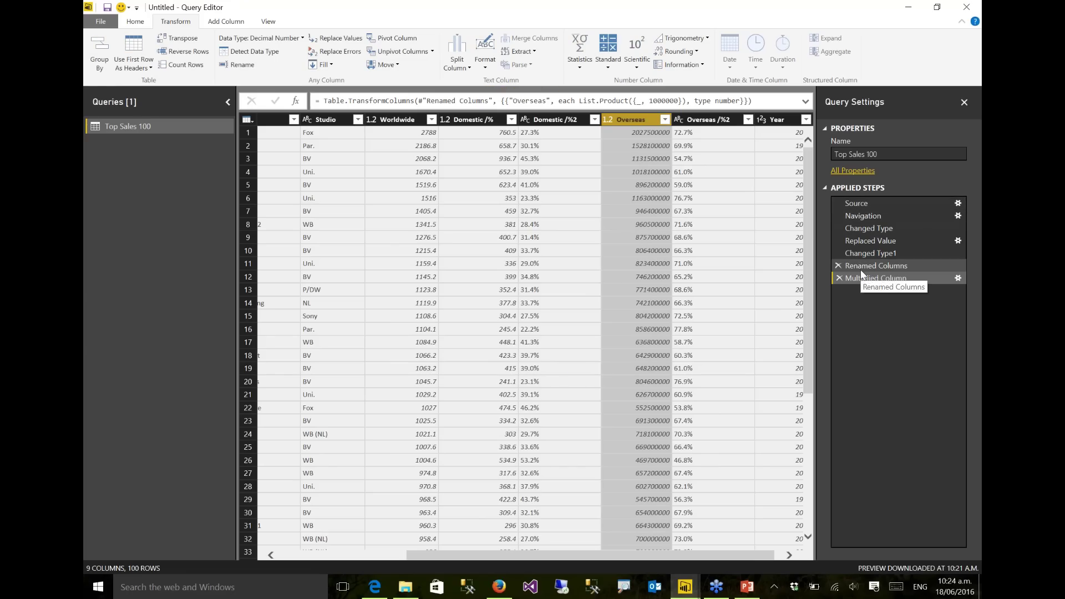
# Review the table at each applied step from Changed Type through Multiplied Column
pyautogui.click(866, 228)
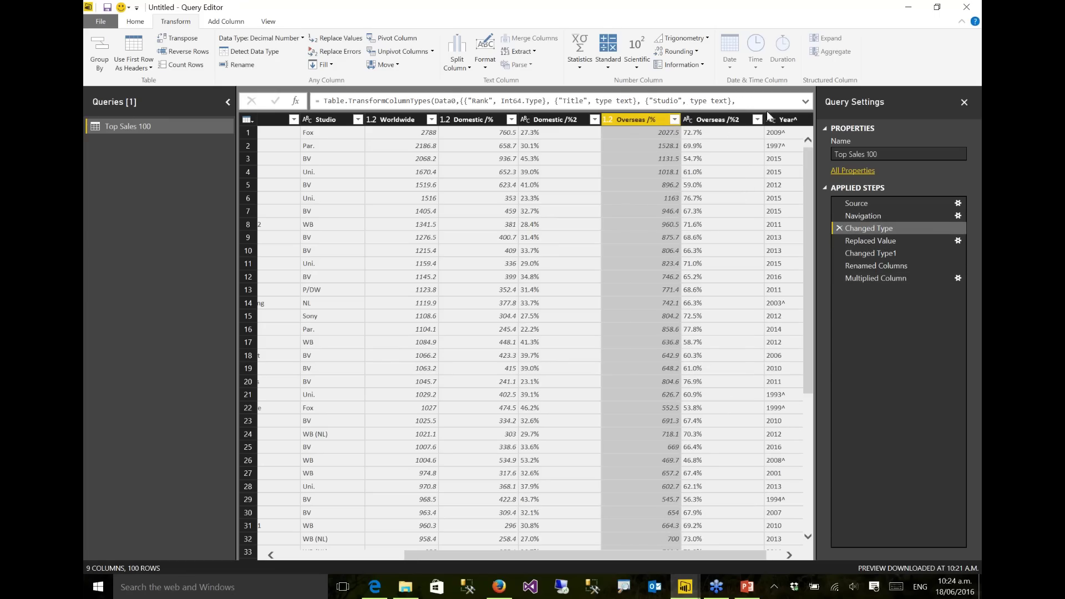
pyautogui.click(891, 240)
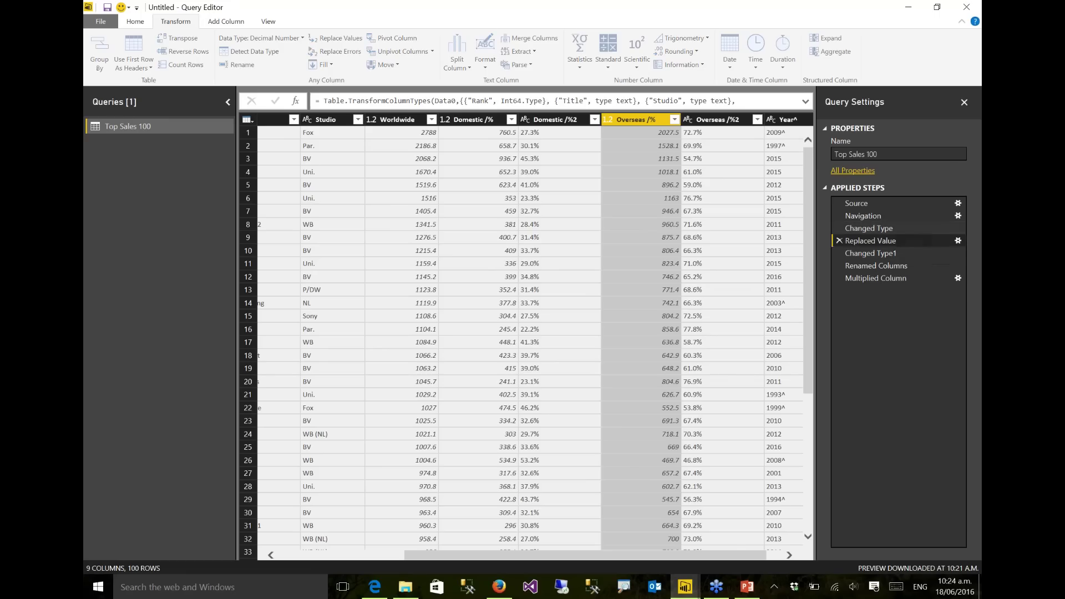
pyautogui.click(870, 253)
pyautogui.click(869, 266)
pyautogui.click(864, 279)
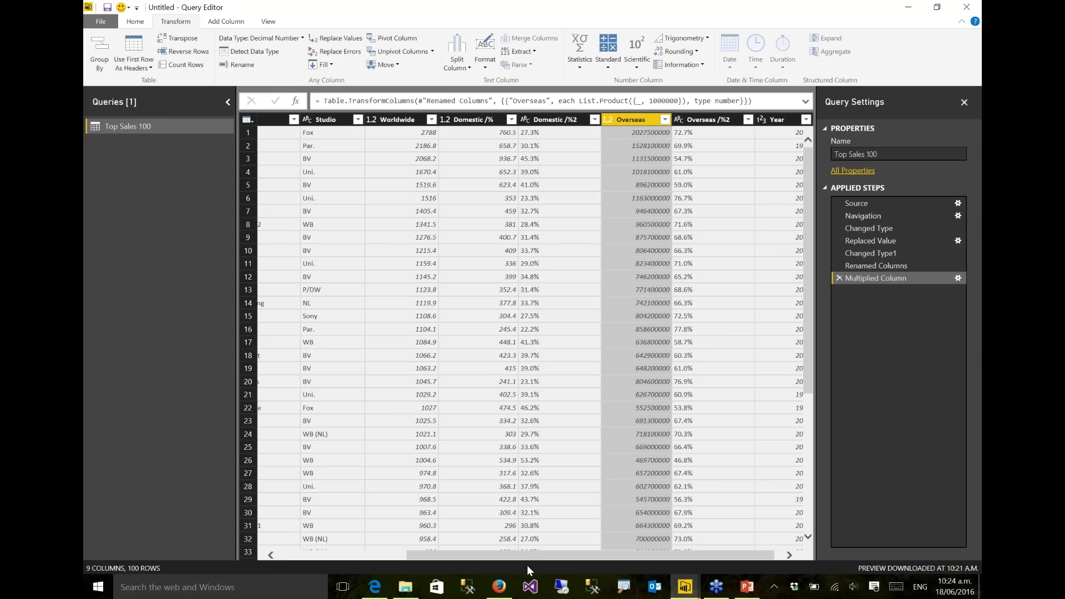
# Try to convert the Overseas /%2 column to Decimal Number, and remove that type change from the applied steps
pyautogui.moveTo(541, 559)
pyautogui.mouseDown()
pyautogui.moveTo(401, 565)
pyautogui.moveTo(557, 548)
pyautogui.mouseUp()
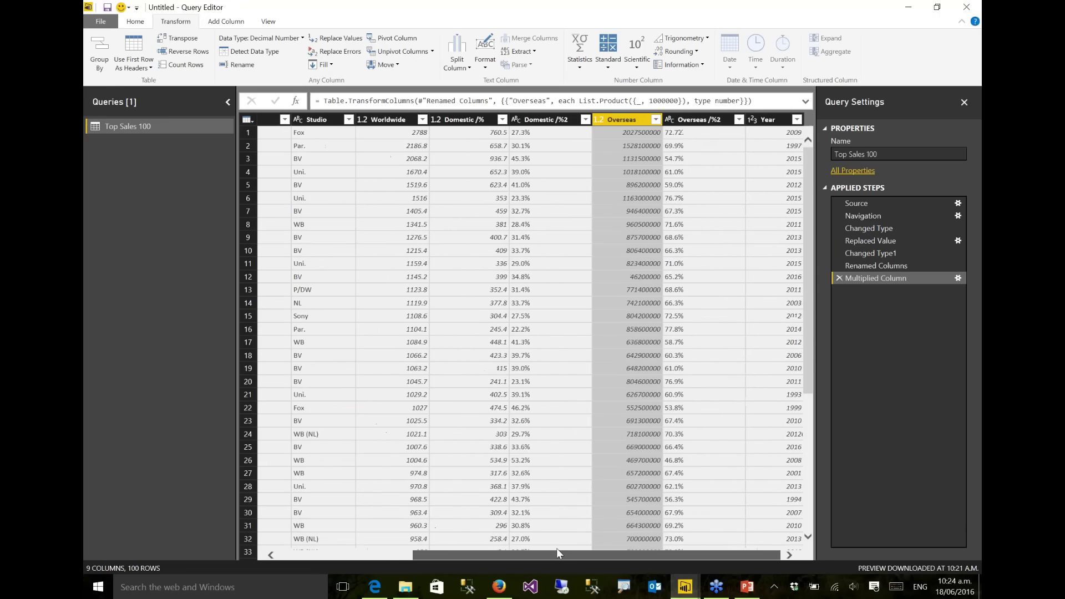
pyautogui.click(697, 120)
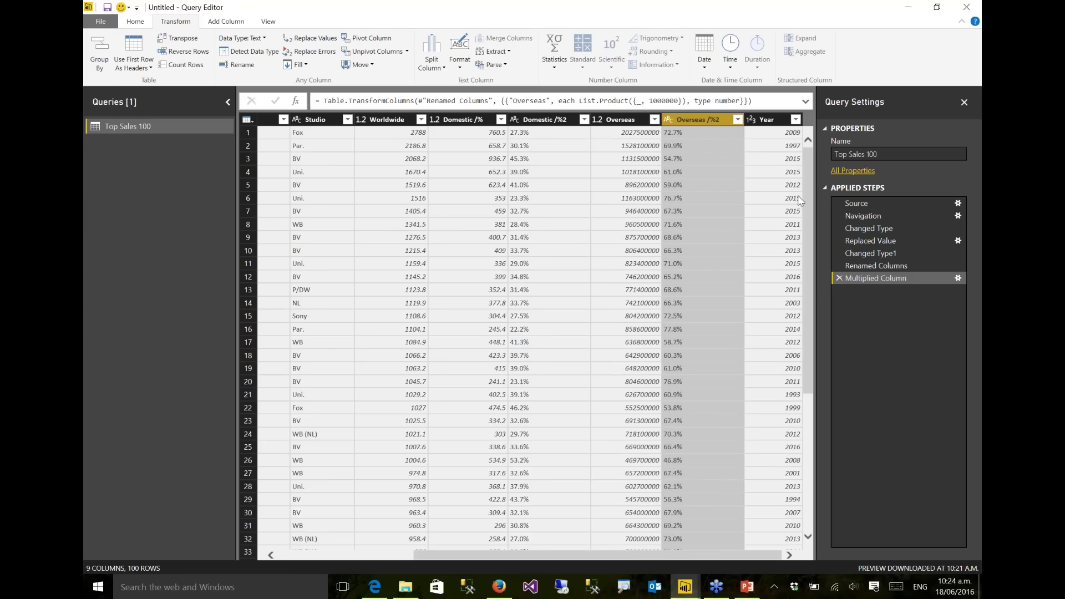
pyautogui.click(667, 121)
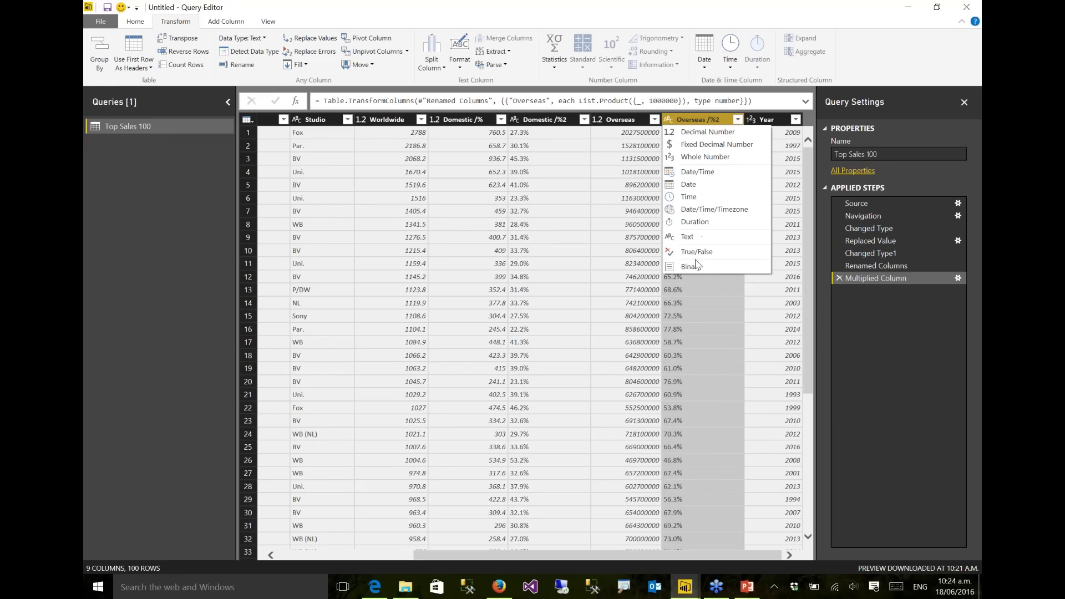
pyautogui.click(698, 136)
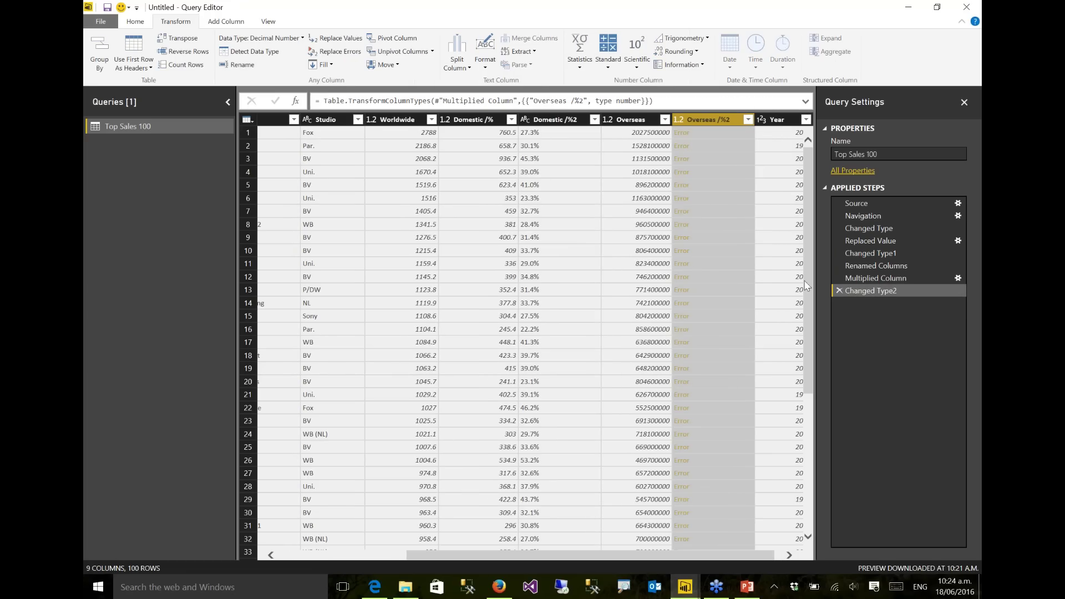
pyautogui.click(838, 291)
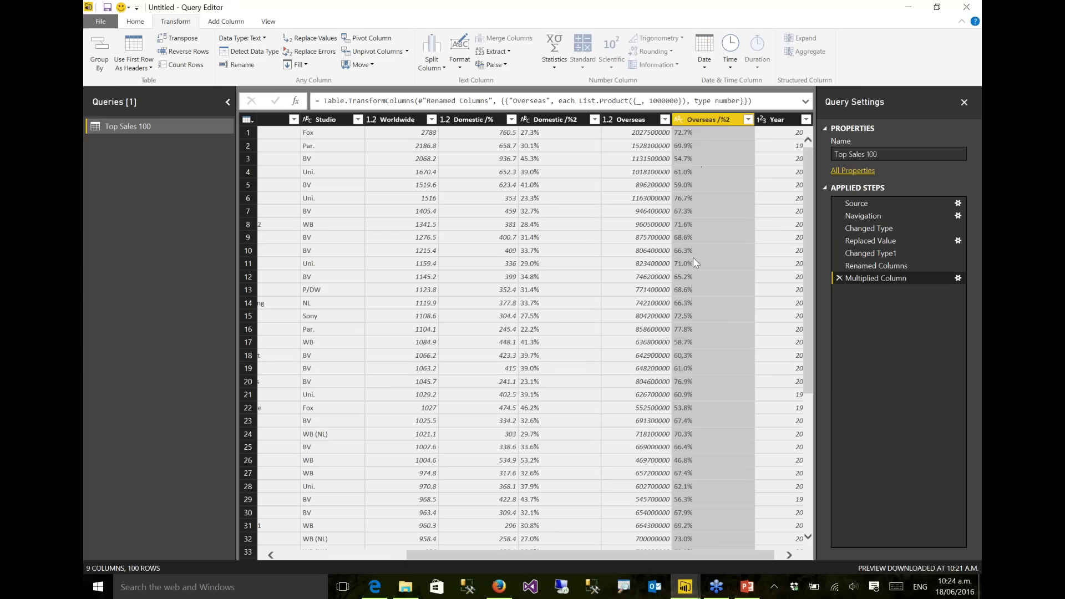
# Replace the % character in the Overseas /%2 column with nothing and change the column's data type to Decimal Number
pyautogui.rightClick(725, 119)
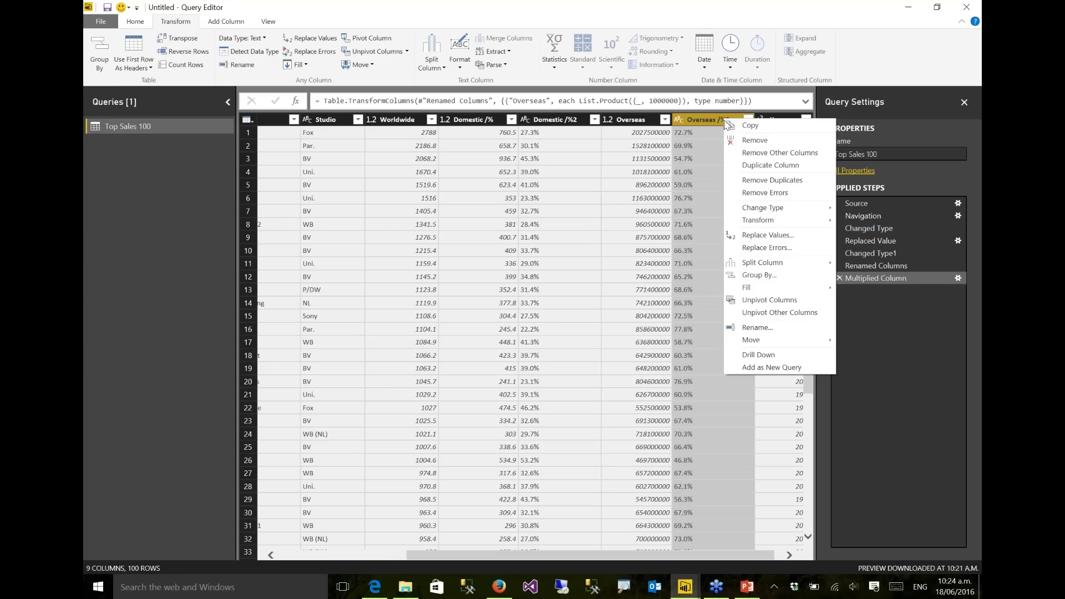
pyautogui.click(769, 235)
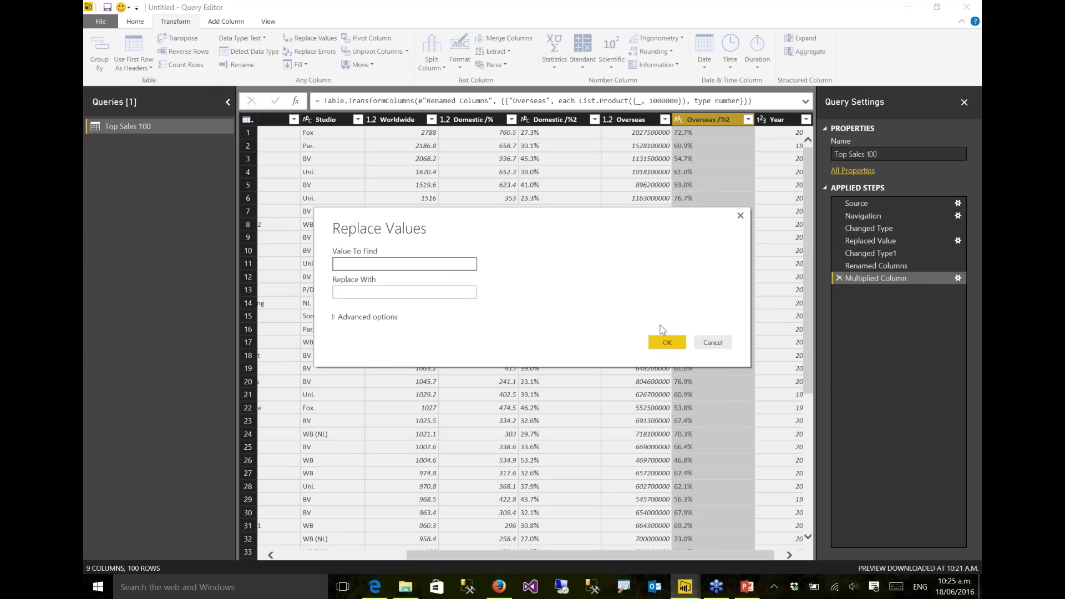
pyautogui.write('%')
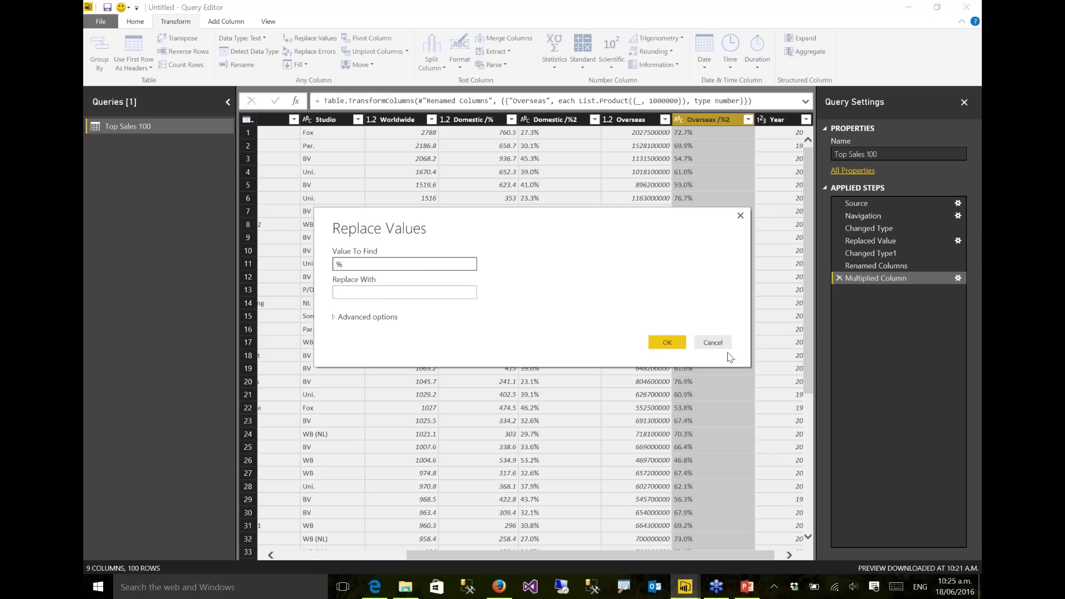
pyautogui.click(663, 344)
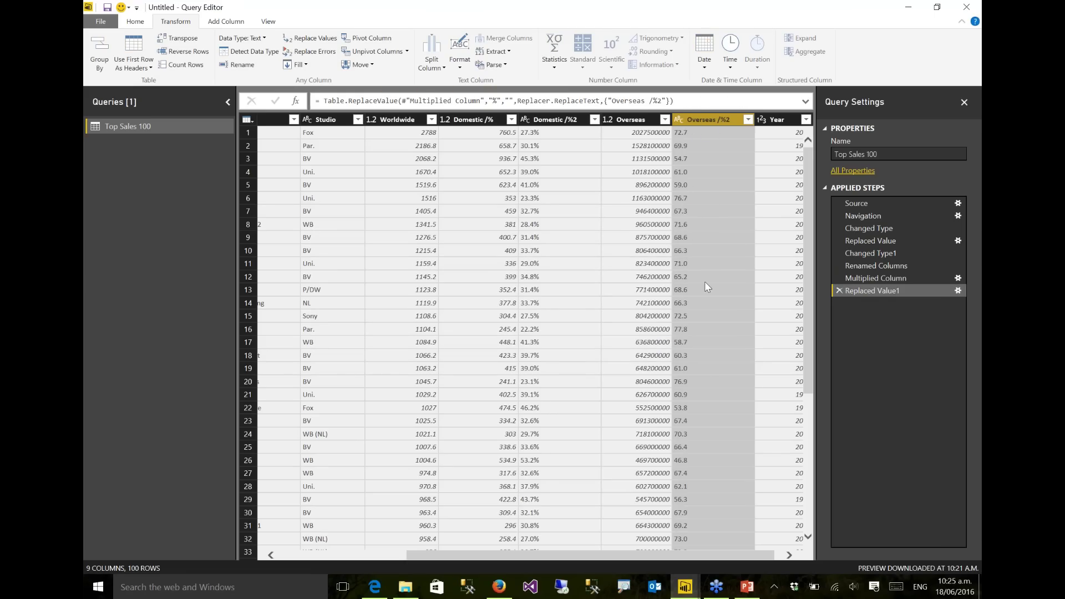
pyautogui.click(678, 119)
pyautogui.click(701, 134)
pyautogui.rightClick(723, 121)
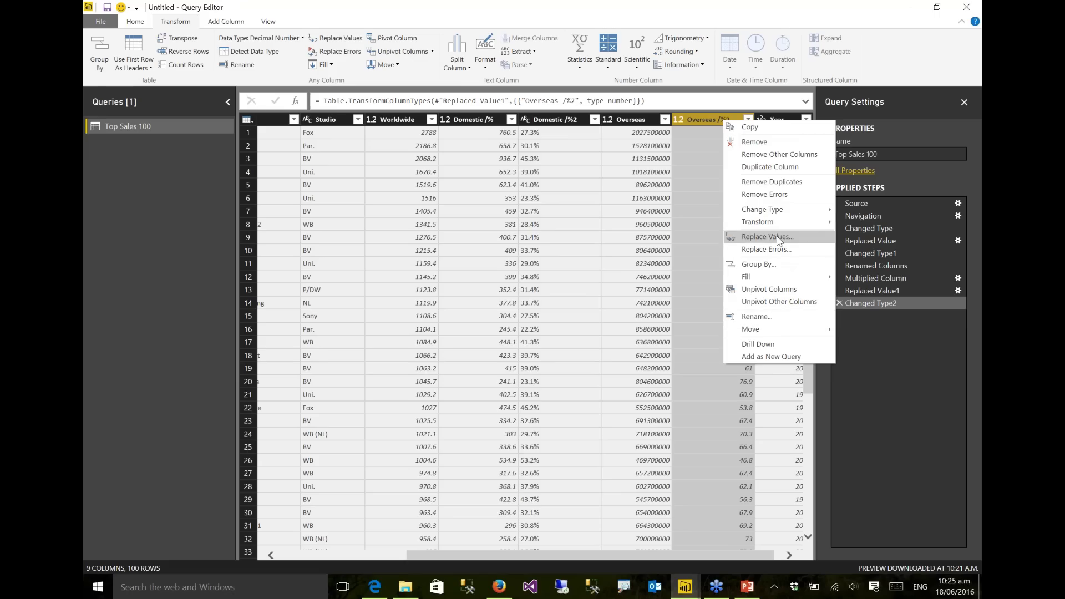
pyautogui.press('Escape')
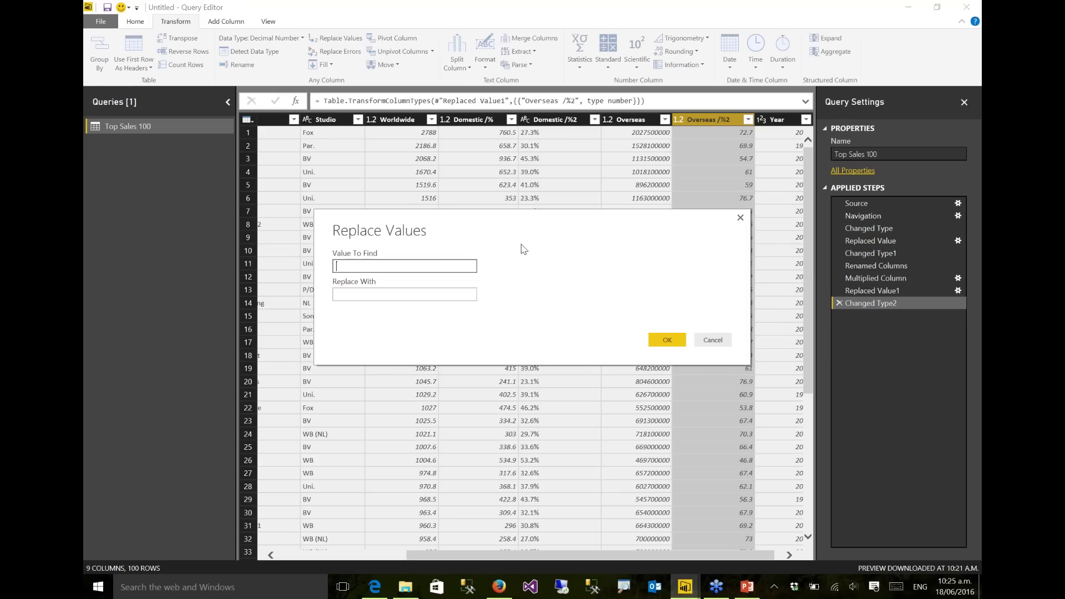
pyautogui.click(715, 340)
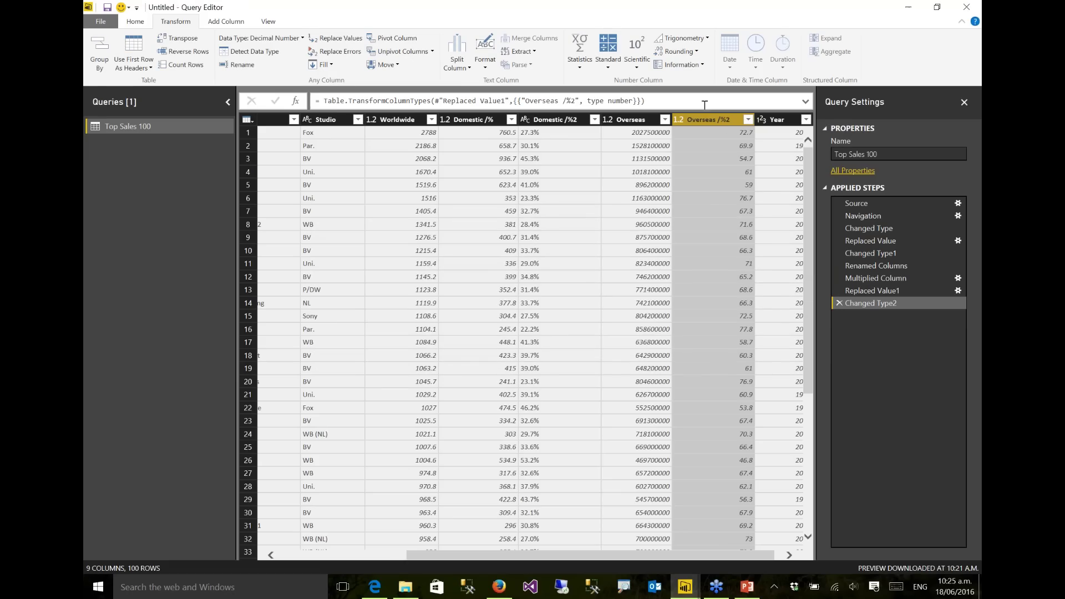
# Rename the Overseas /%2 column as Overseas Percentage
pyautogui.rightClick(708, 114)
pyautogui.click(744, 305)
pyautogui.click(731, 120)
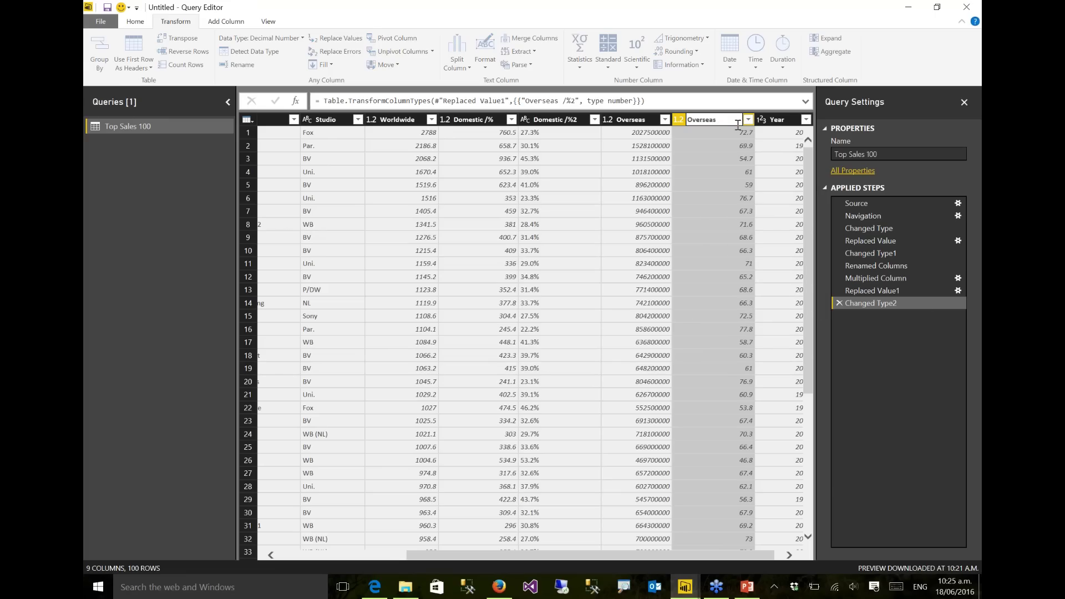
pyautogui.write('Percentage')
pyautogui.press('Return')
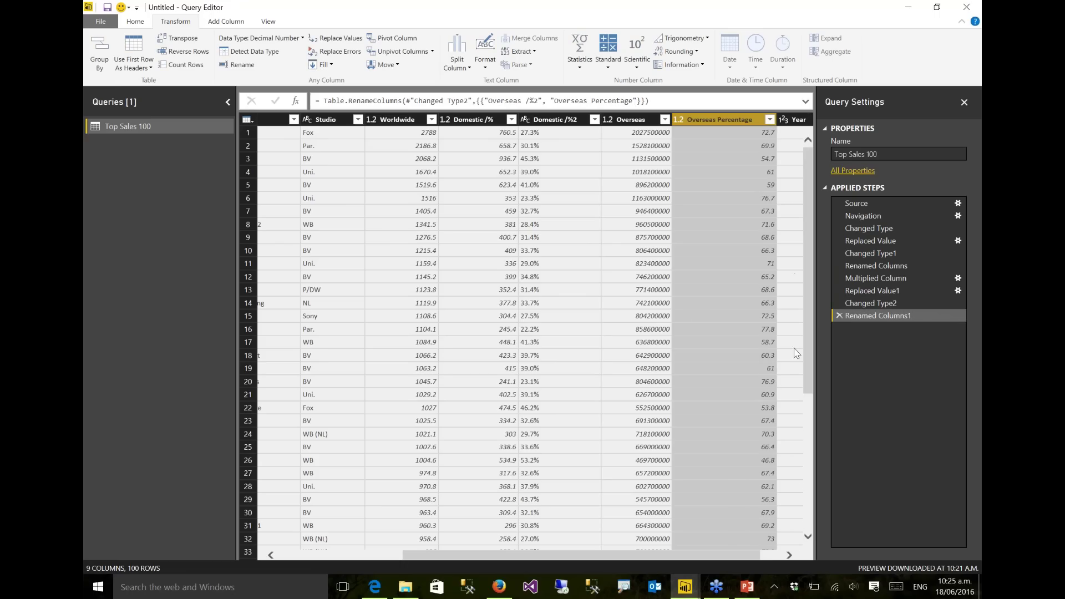
# Switch to Firefox, open the #101-200 page of the worldwide grosses and examine the pagenum value in its URL
pyautogui.moveTo(747, 557); pyautogui.dragTo(688, 558)
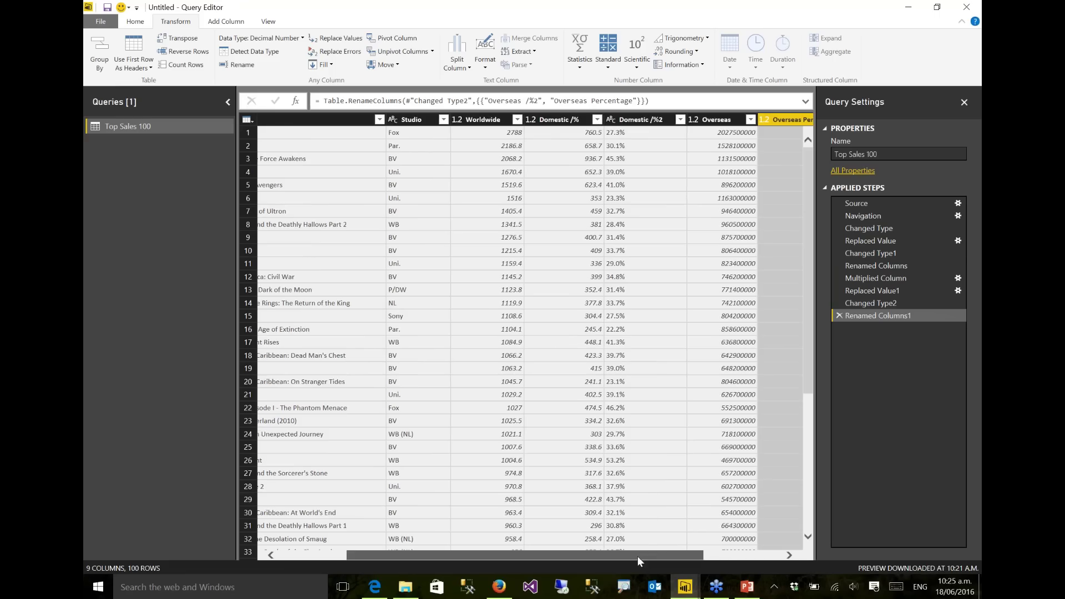
pyautogui.moveTo(647, 557); pyautogui.dragTo(563, 558)
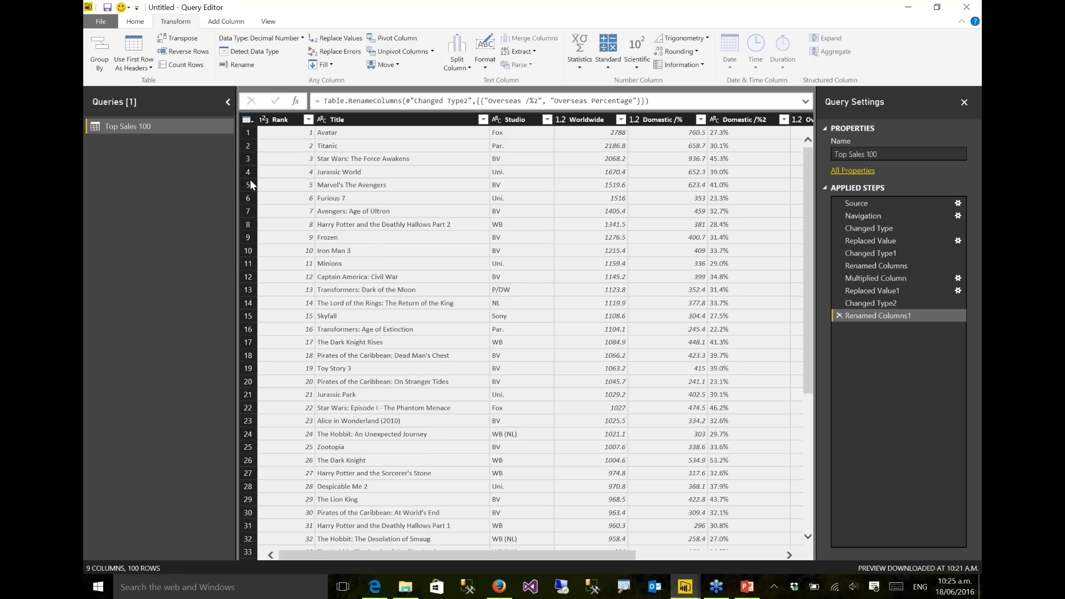
pyautogui.click(499, 589)
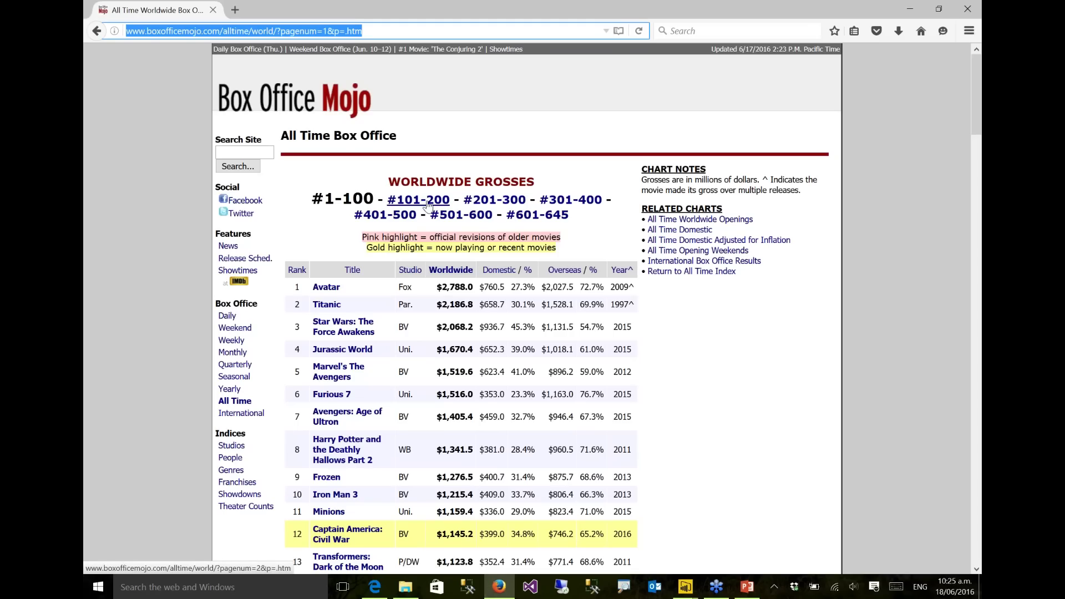
pyautogui.click(428, 205)
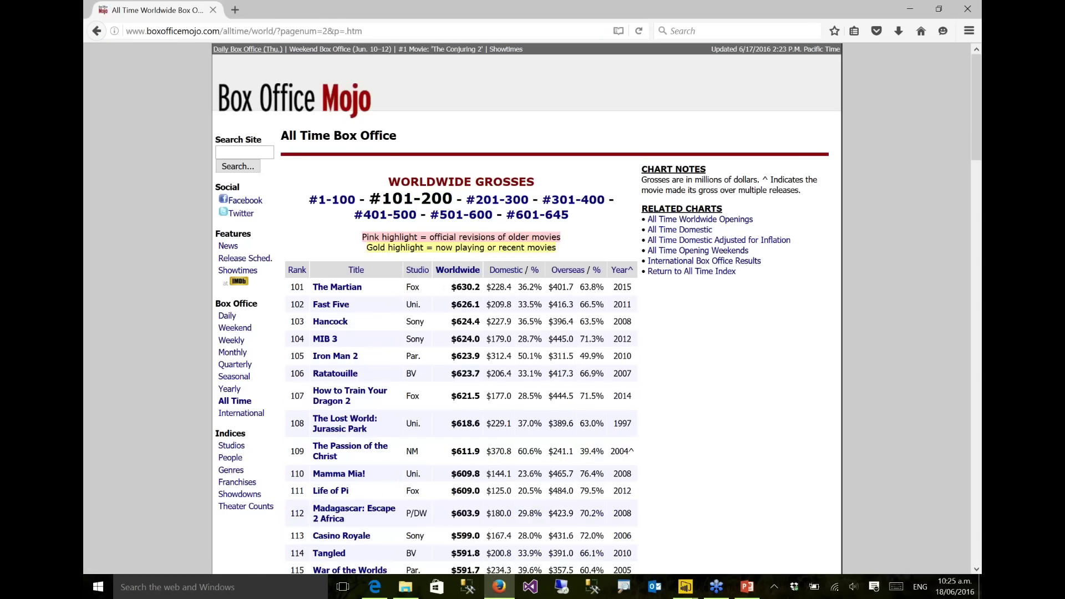
pyautogui.click(372, 31)
pyautogui.click(327, 32)
pyautogui.moveTo(326, 32); pyautogui.dragTo(323, 32)
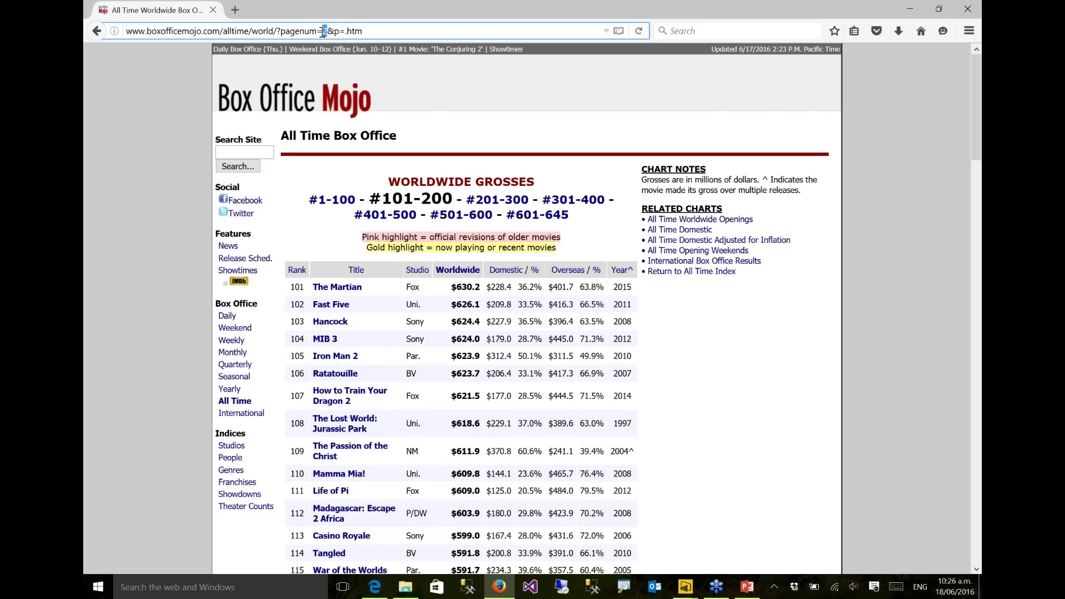
pyautogui.click(178, 145)
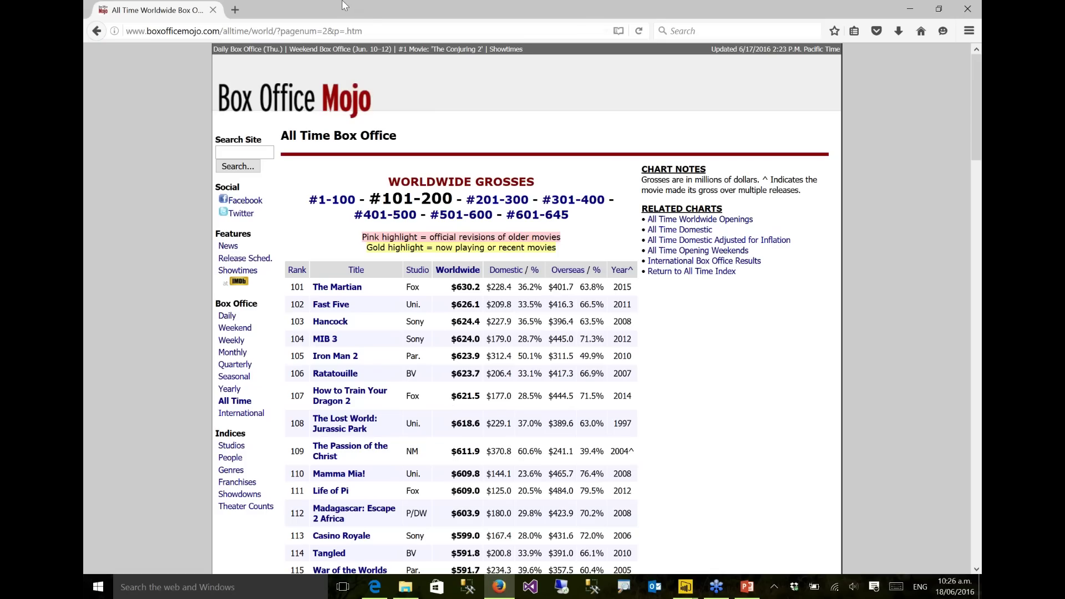
pyautogui.click(376, 29)
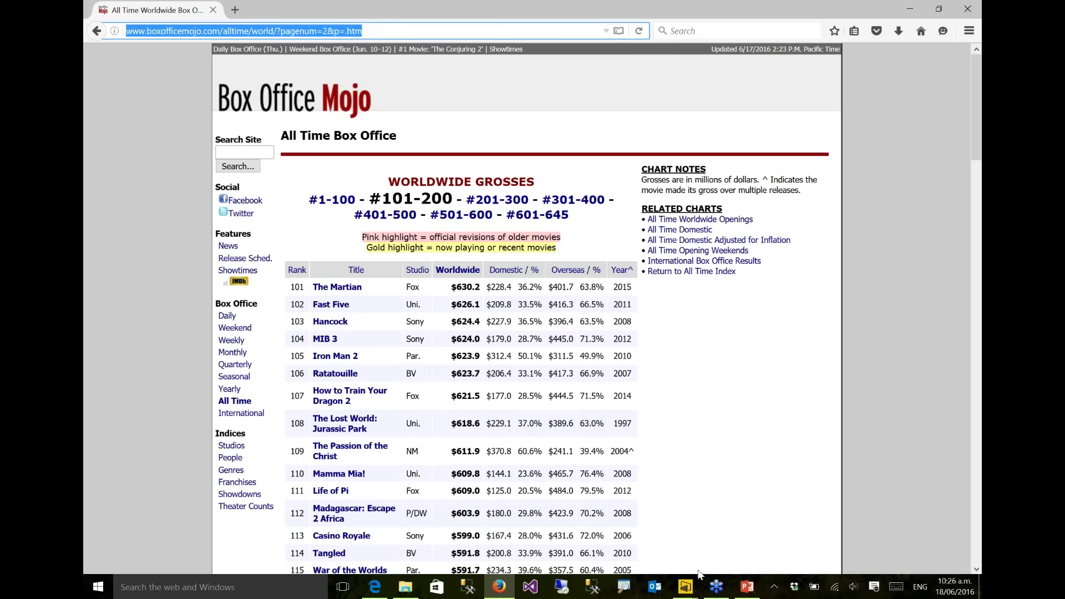
# Switch back to the Power BI Query Editor and duplicate the Top Sales 100 query
pyautogui.moveTo(688, 591)
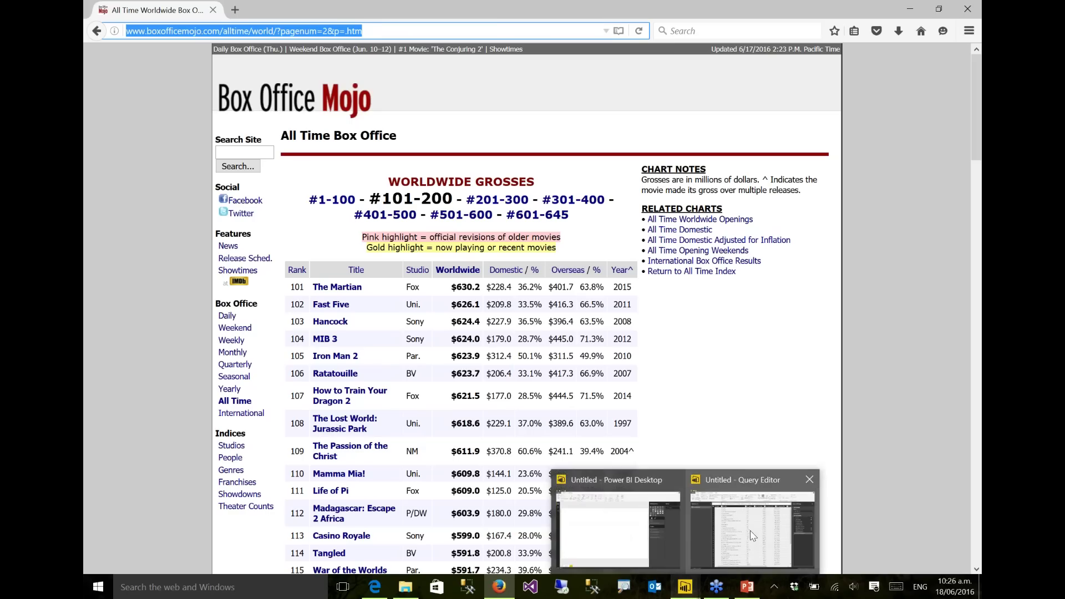
pyautogui.click(749, 530)
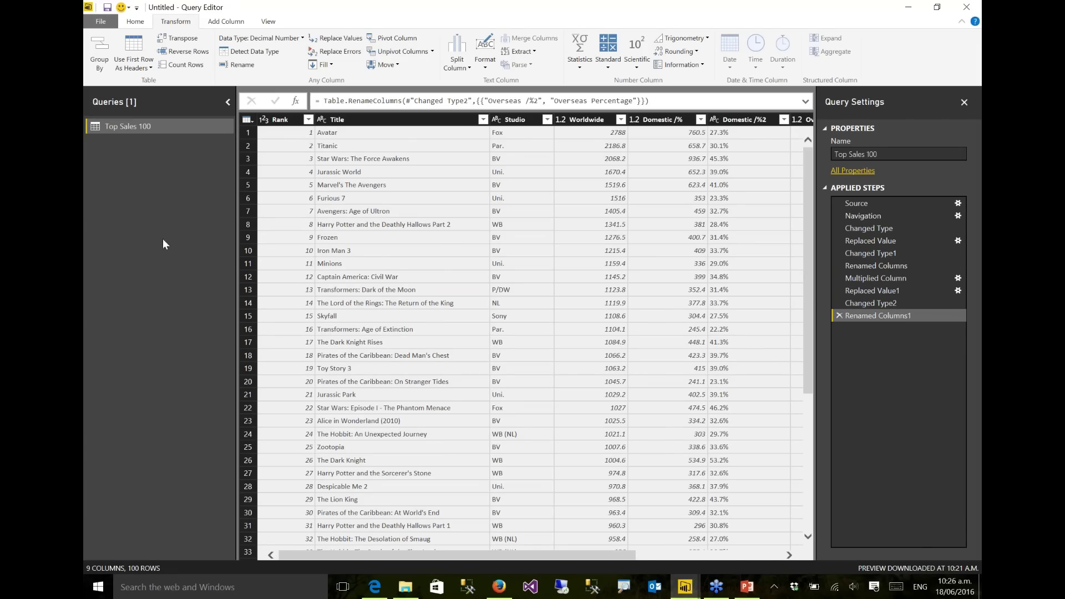
pyautogui.rightClick(132, 129)
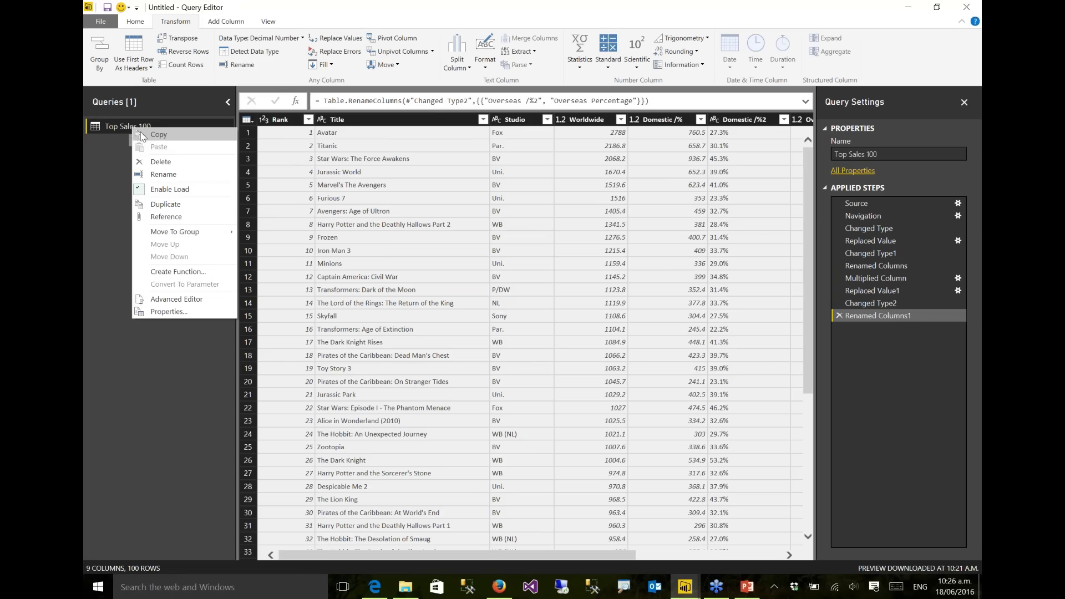
pyautogui.click(167, 205)
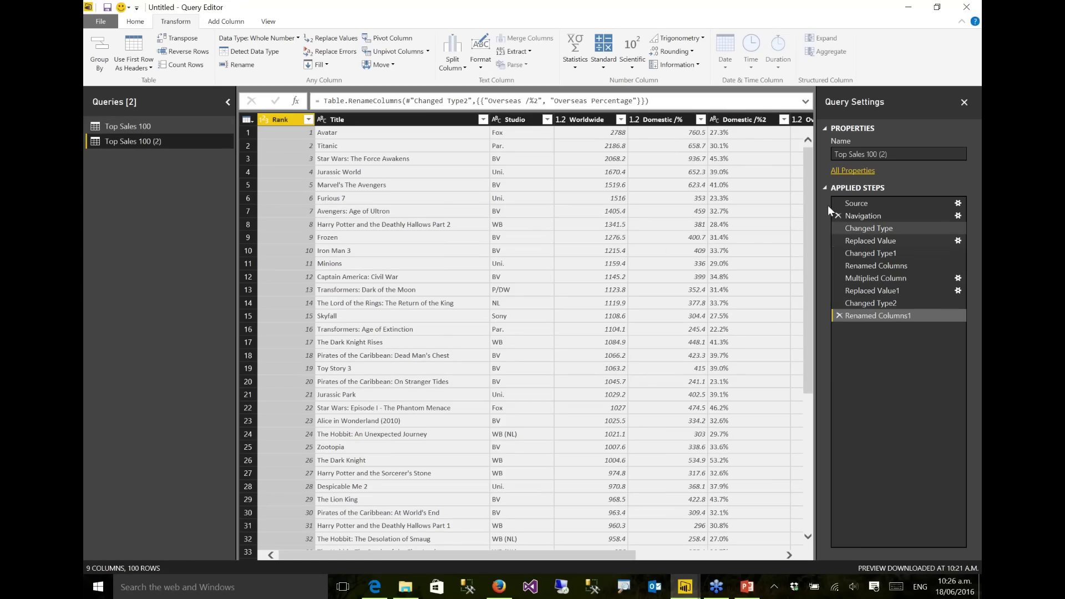
# Set pagenum to 2 in the source URL of the duplicated Top Sales 100 (2) query and check the rows at its last applied step
pyautogui.click(957, 204)
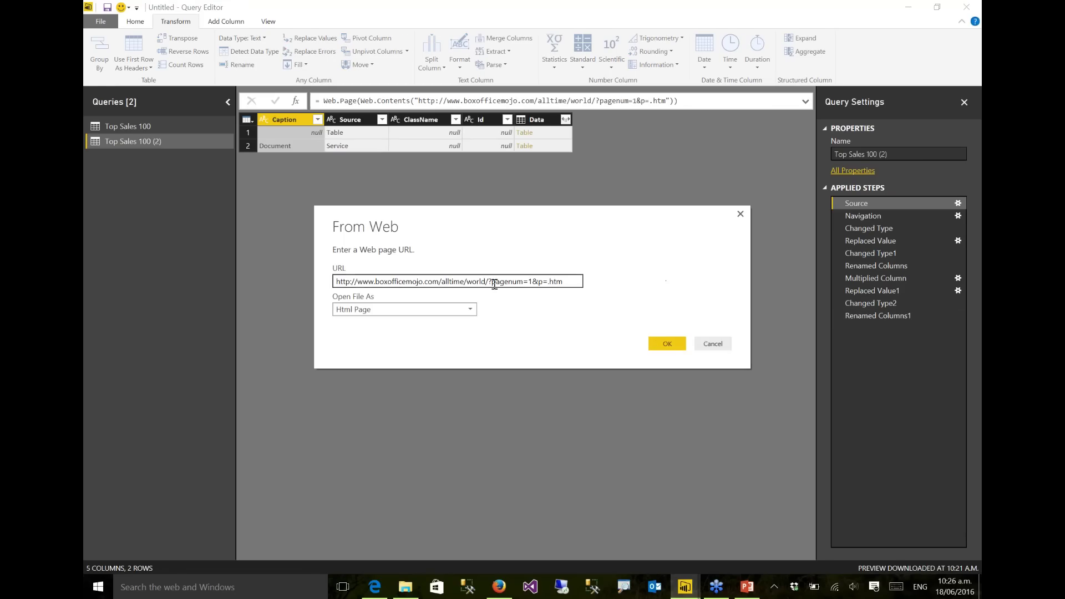
pyautogui.doubleClick(529, 281)
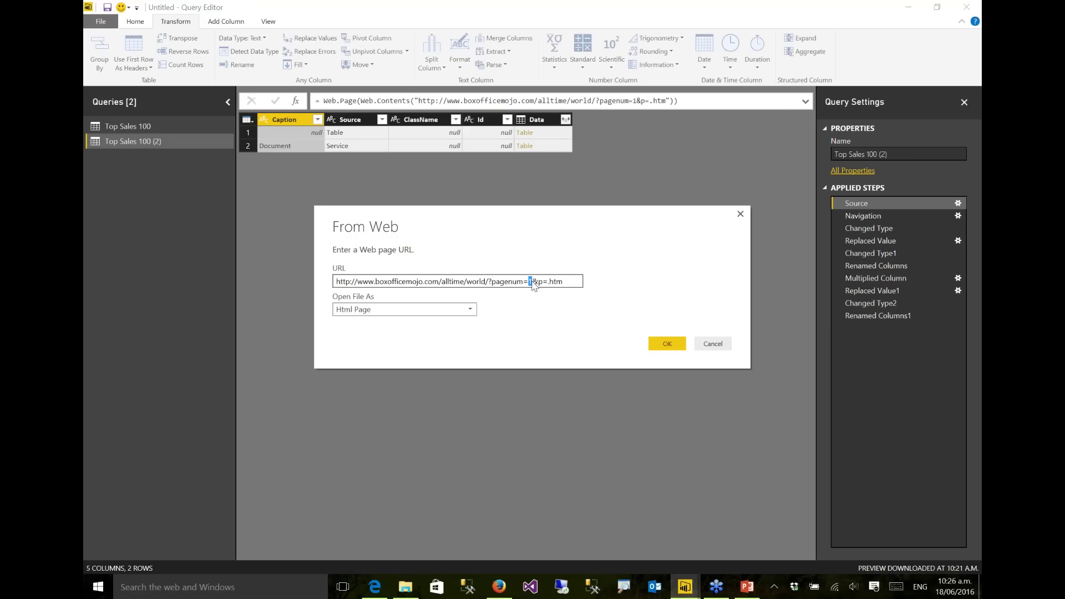
pyautogui.write('2')
pyautogui.click(672, 346)
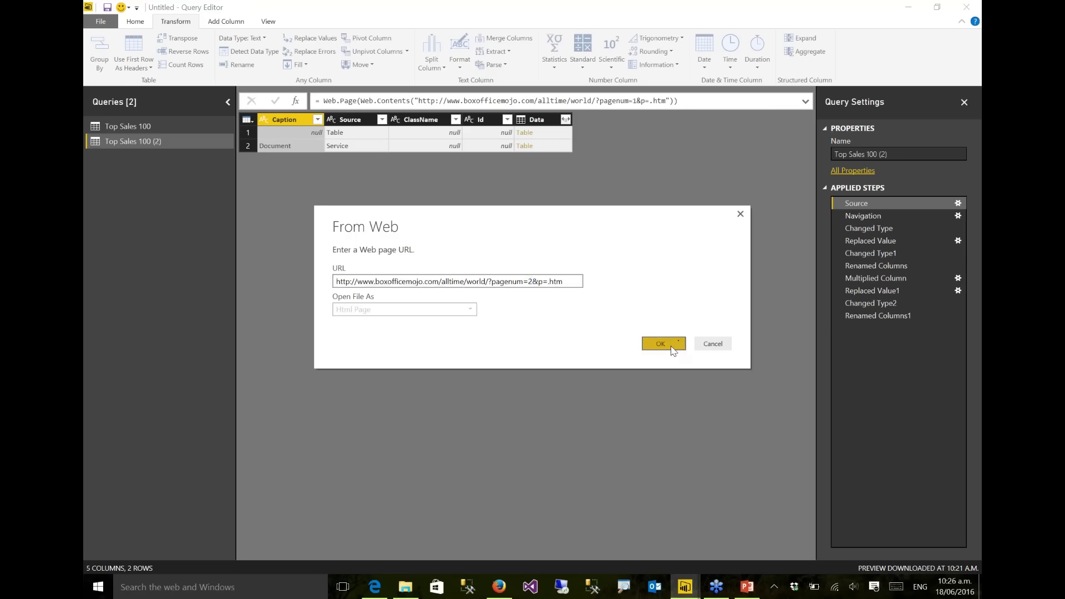
pyautogui.click(891, 315)
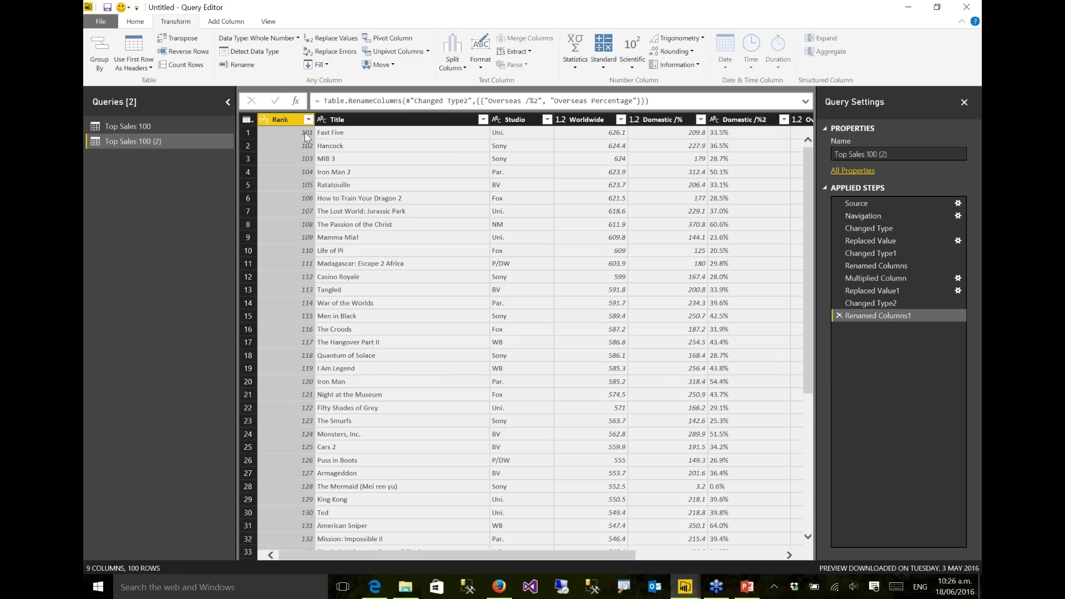
pyautogui.scroll(-5, 329, 396)
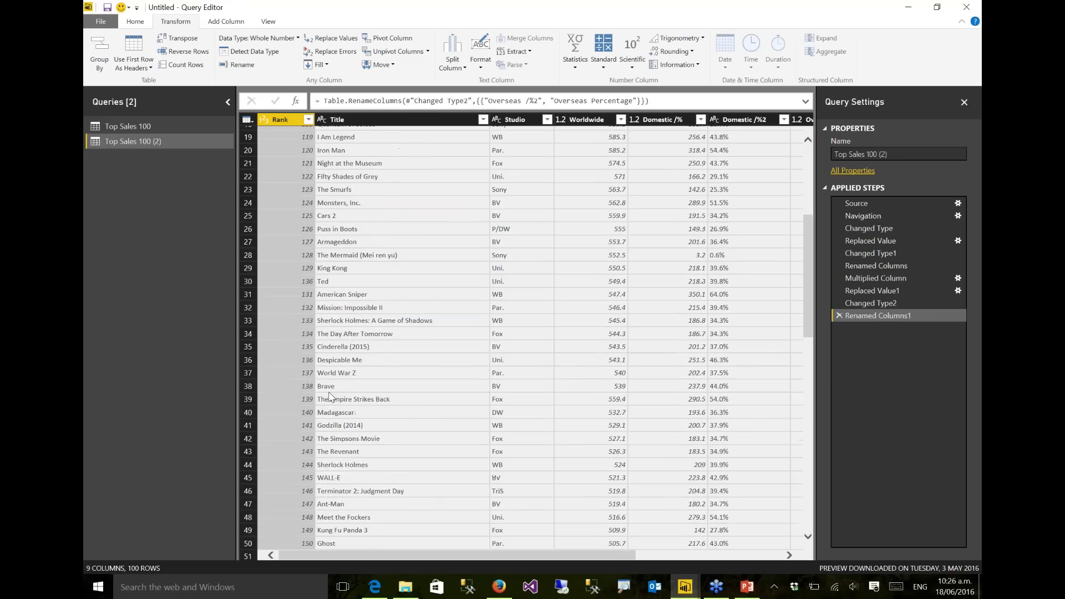
pyautogui.scroll(5, 329, 396)
# Rename the duplicated Top Sales 100 (2) query as Top Sales 200
pyautogui.click(905, 153)
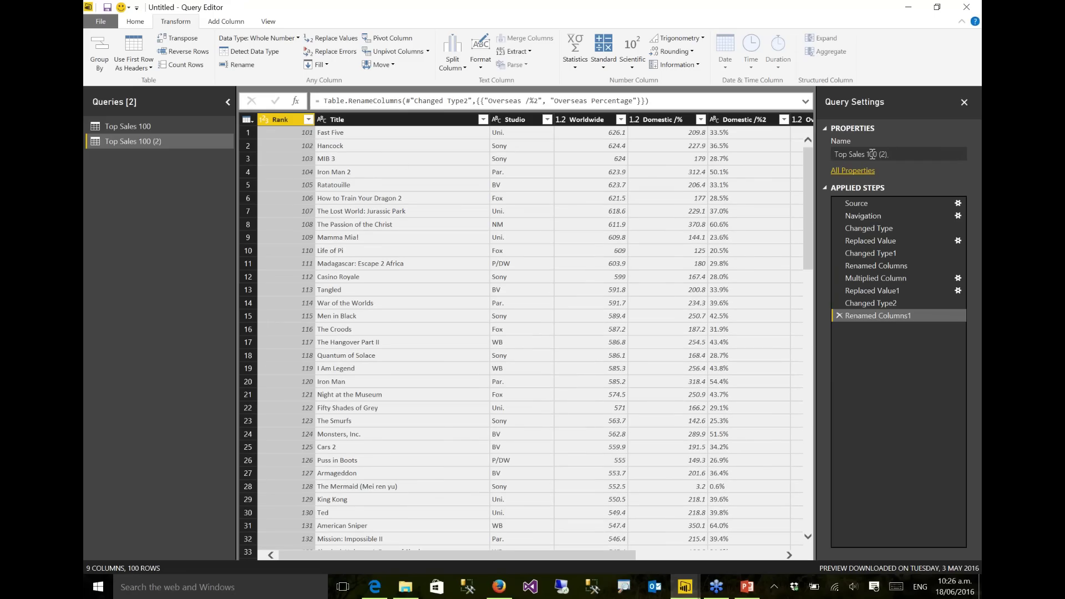
pyautogui.moveTo(868, 154); pyautogui.dragTo(903, 159)
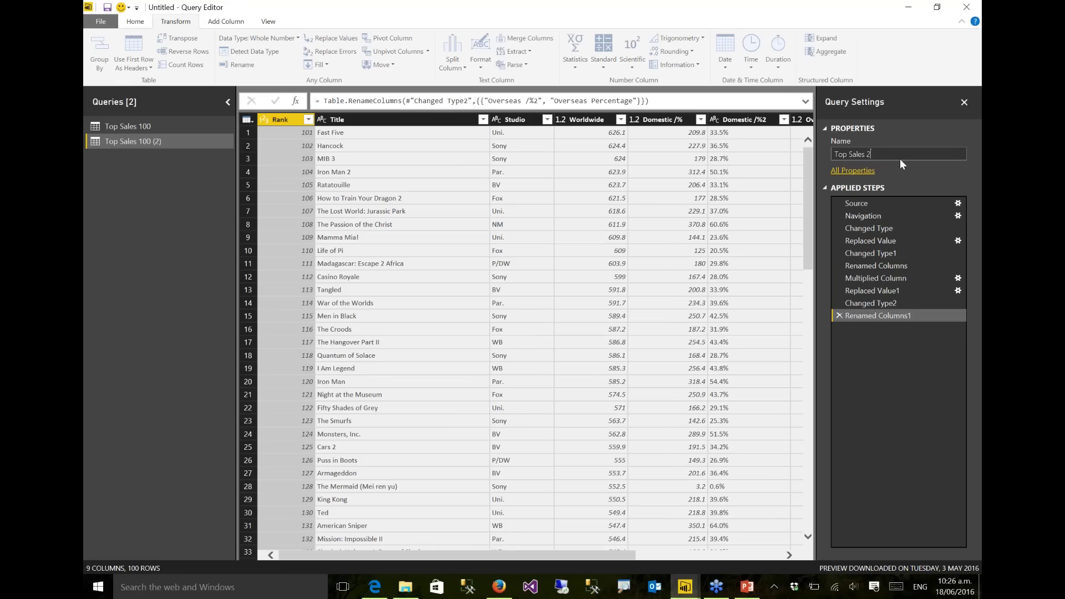
pyautogui.press('Return')
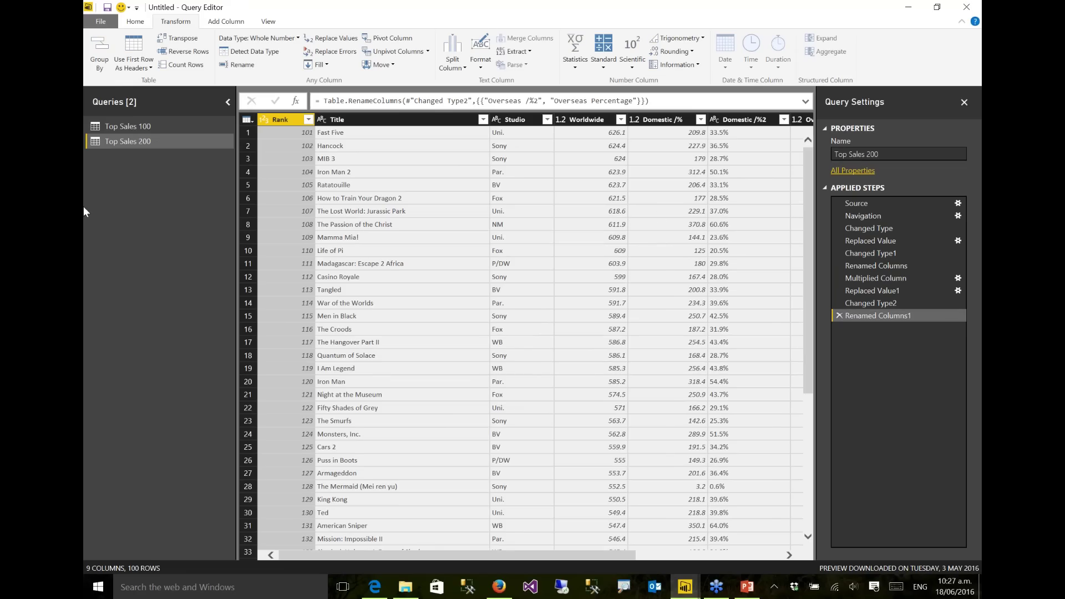
# Move the Top Sales 100 query into a new group named Data Sources and add Top Sales 200 to the same group
pyautogui.click(118, 125)
pyautogui.click(127, 142)
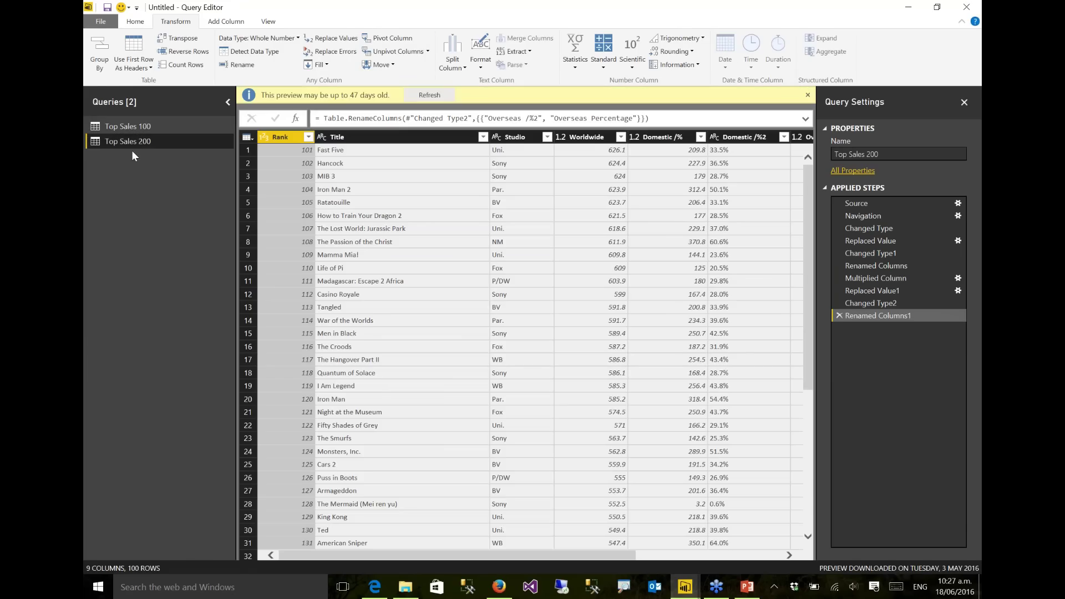
pyautogui.click(132, 128)
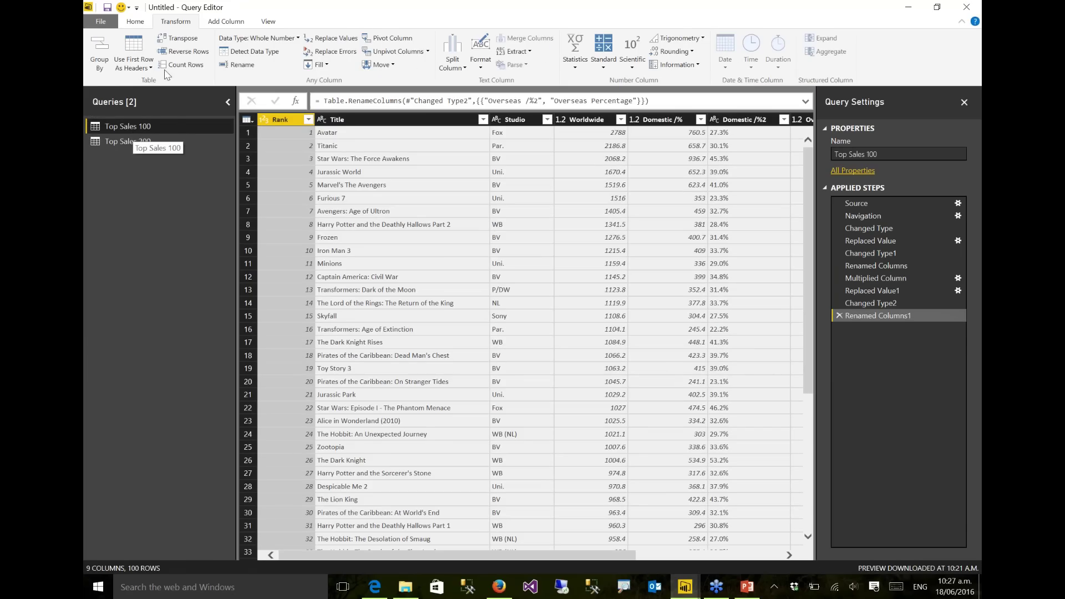
pyautogui.click(137, 23)
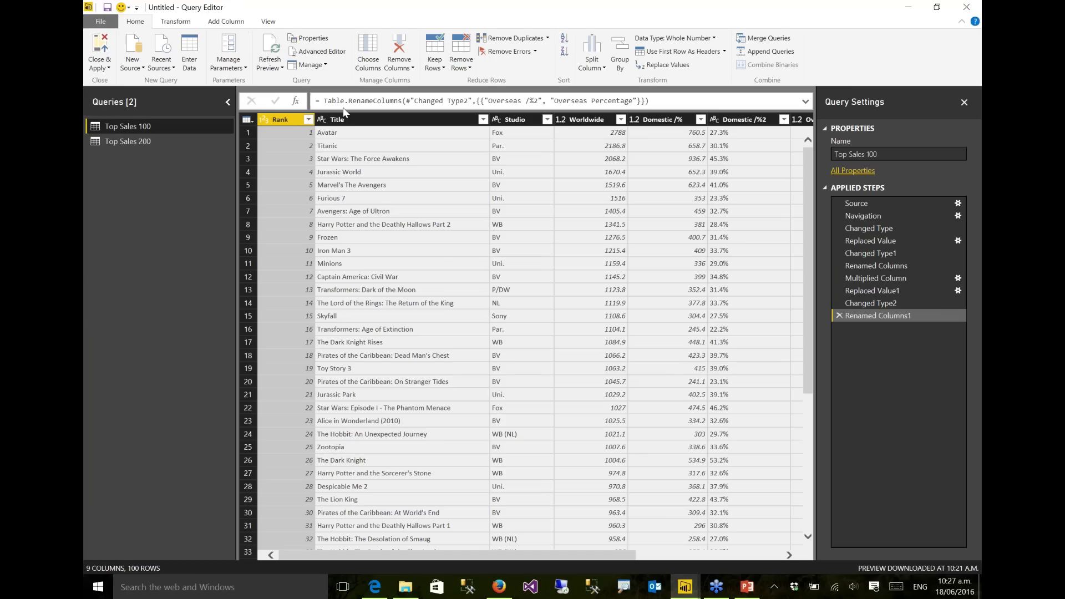
pyautogui.rightClick(120, 129)
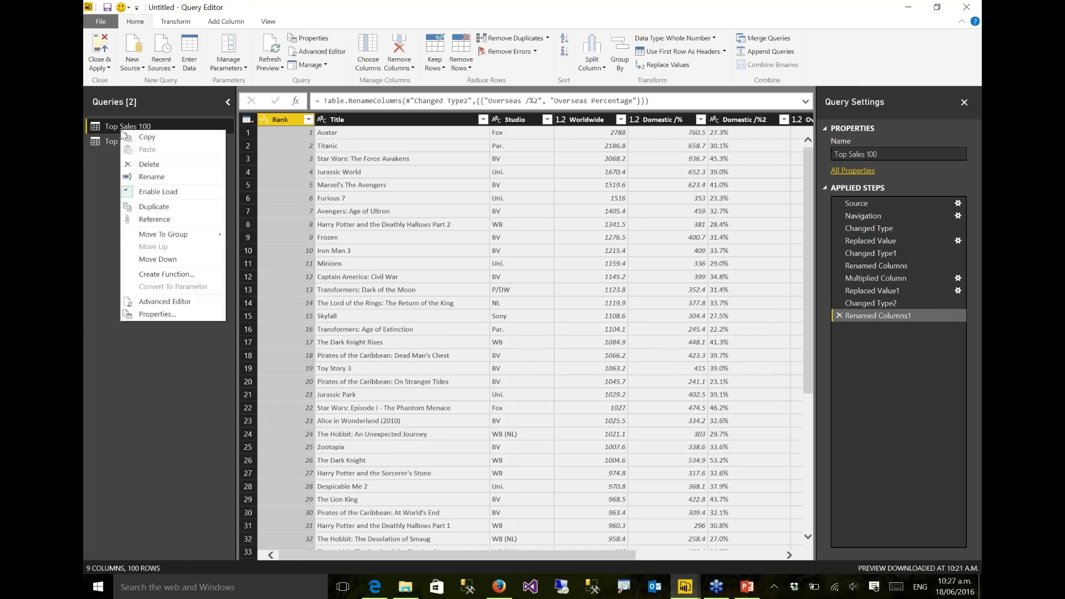
pyautogui.moveTo(169, 235)
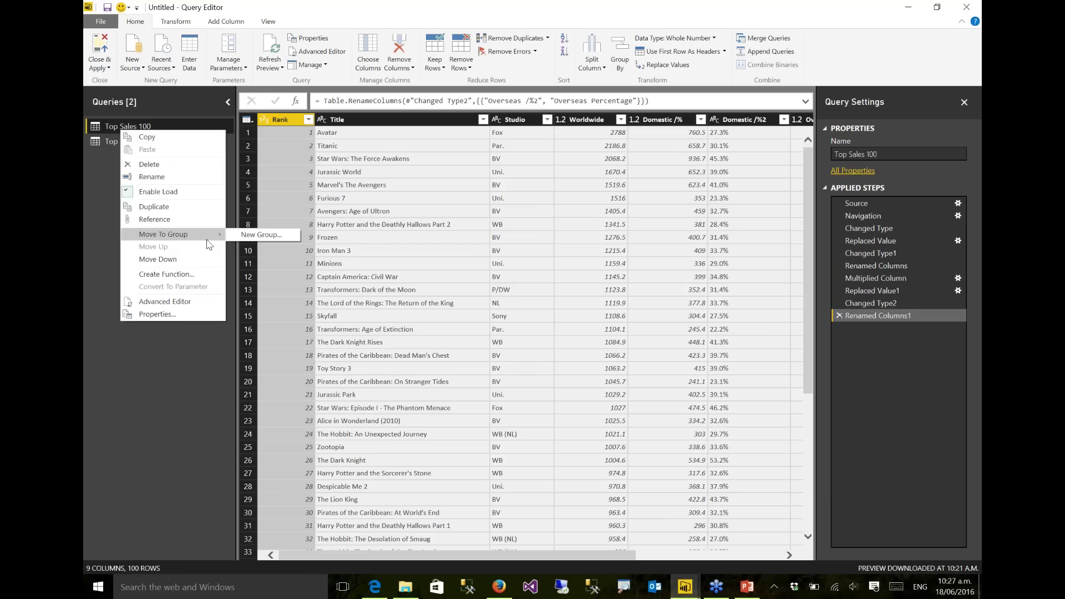
pyautogui.click(256, 235)
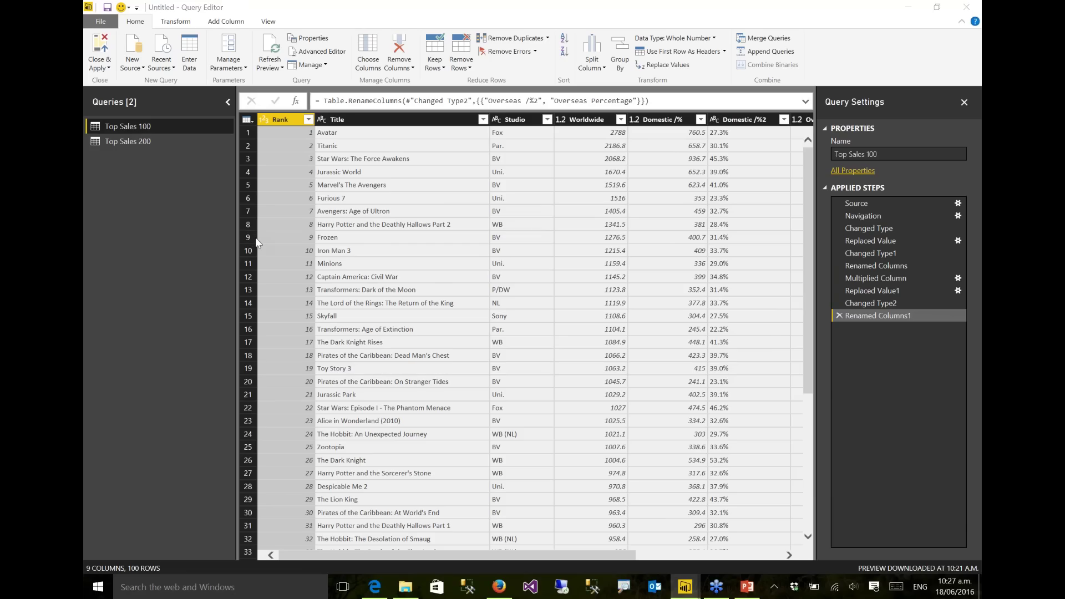
pyautogui.write('Data Sources')
pyautogui.press('Return')
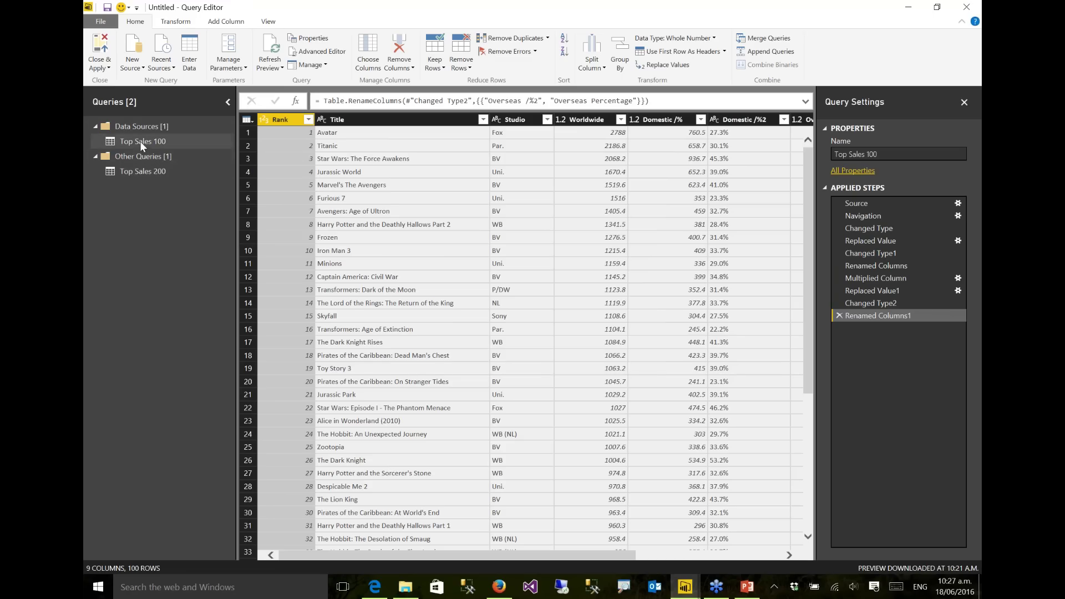
pyautogui.moveTo(136, 168); pyautogui.dragTo(145, 128)
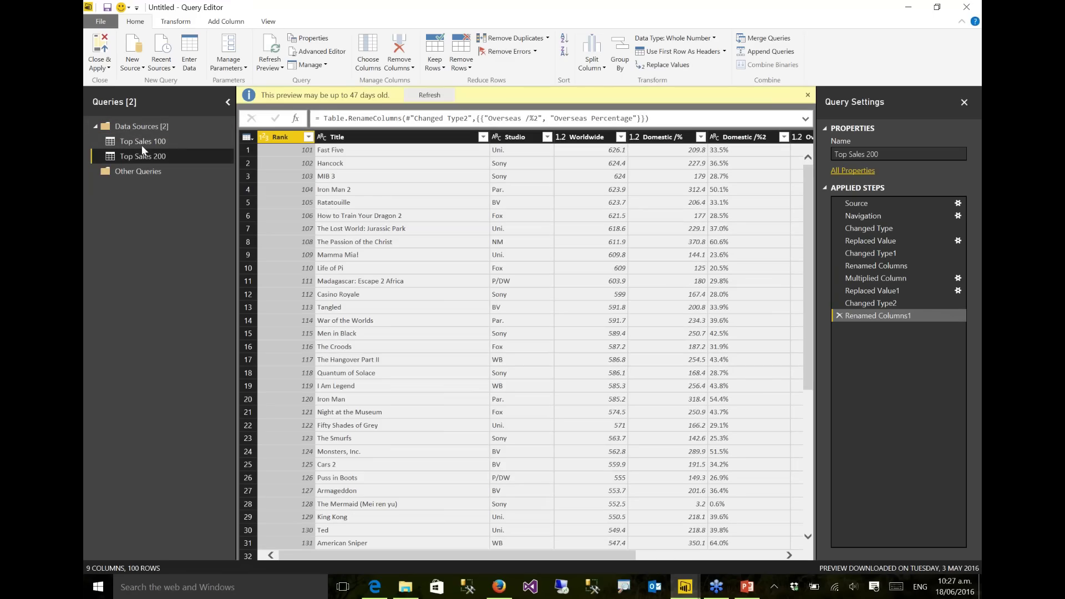
# Create a new query that references the Top Sales 100 query
pyautogui.click(142, 143)
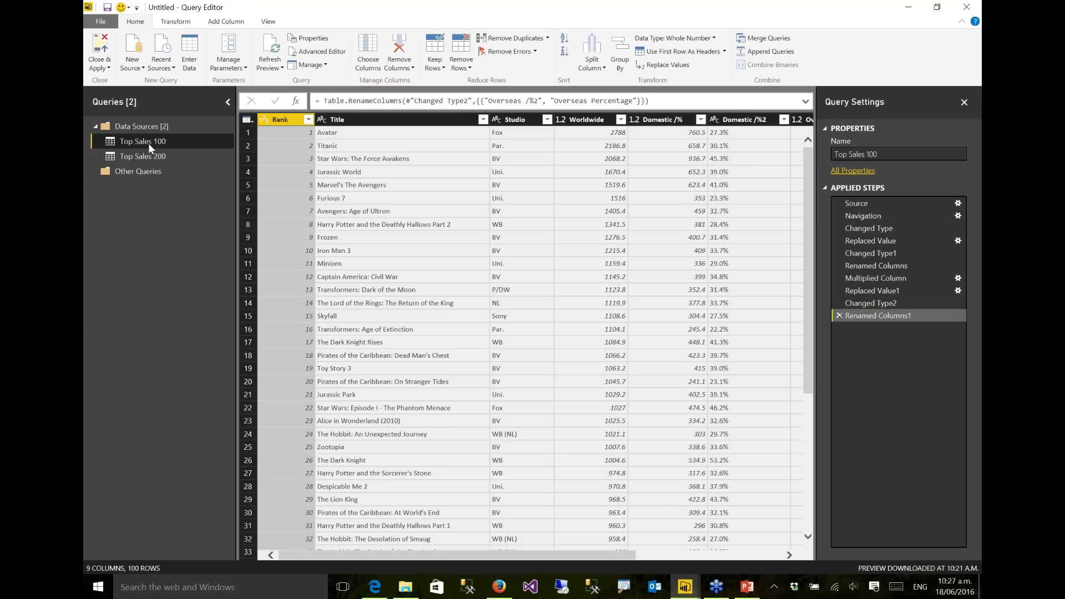
pyautogui.rightClick(148, 143)
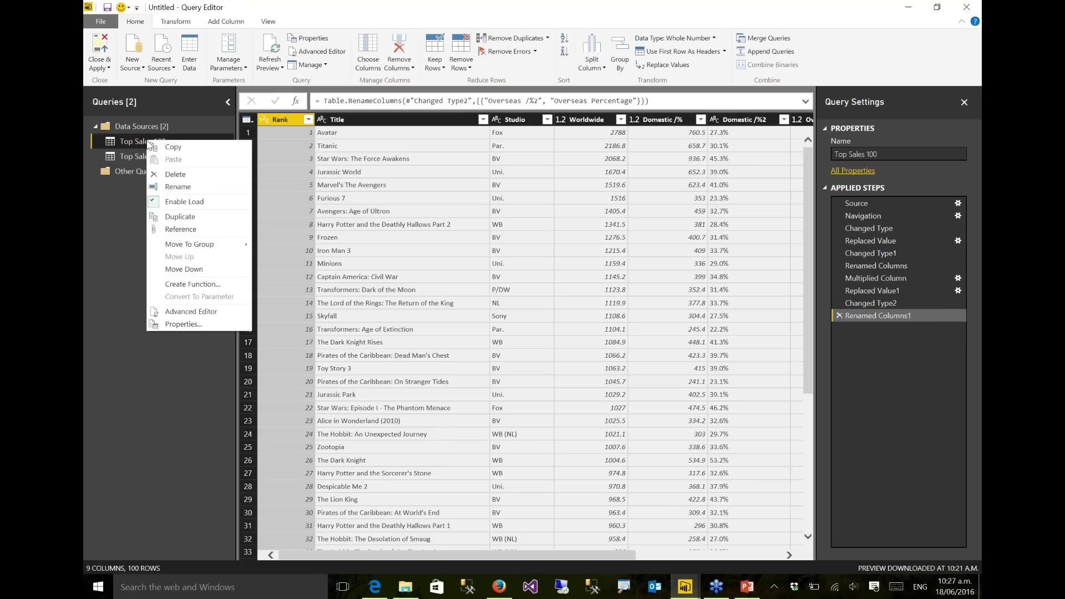
pyautogui.click(180, 230)
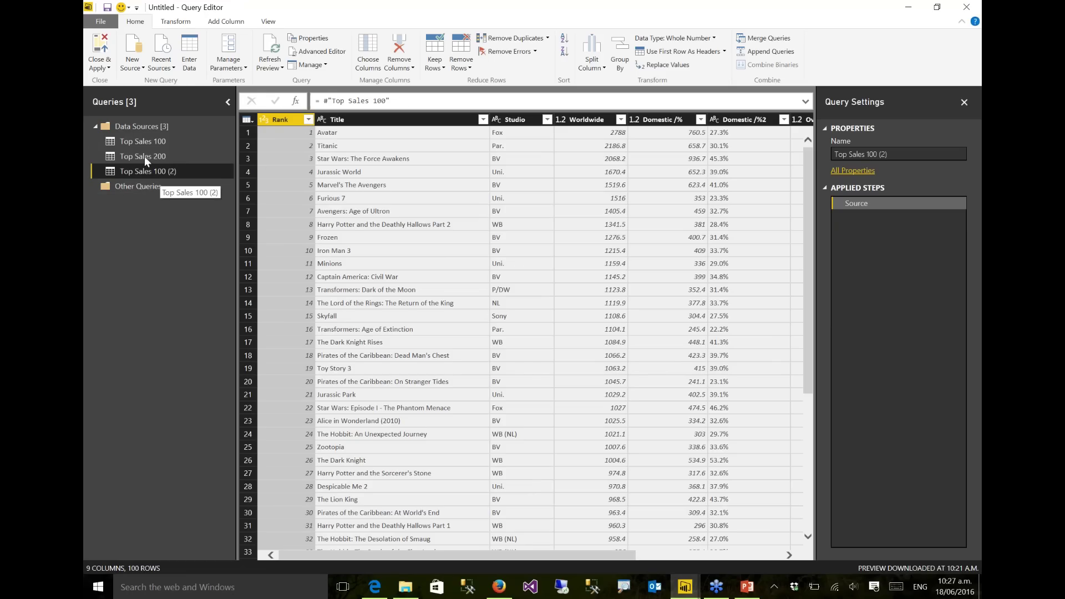
# Compare the applied steps and formulas of Top Sales 100, its reference query and Top Sales 200
pyautogui.click(140, 142)
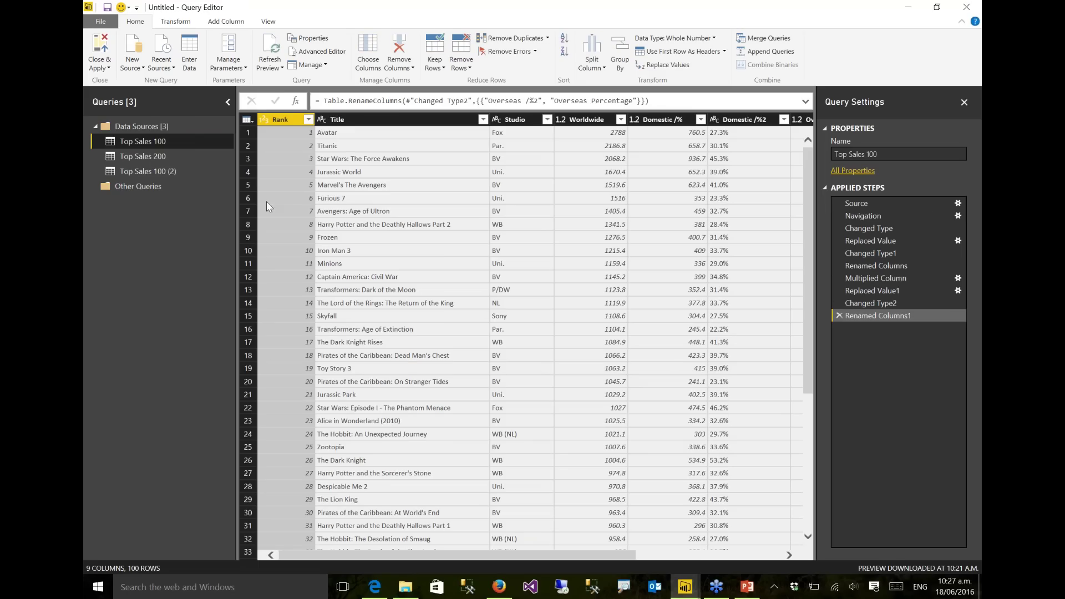
pyautogui.click(116, 168)
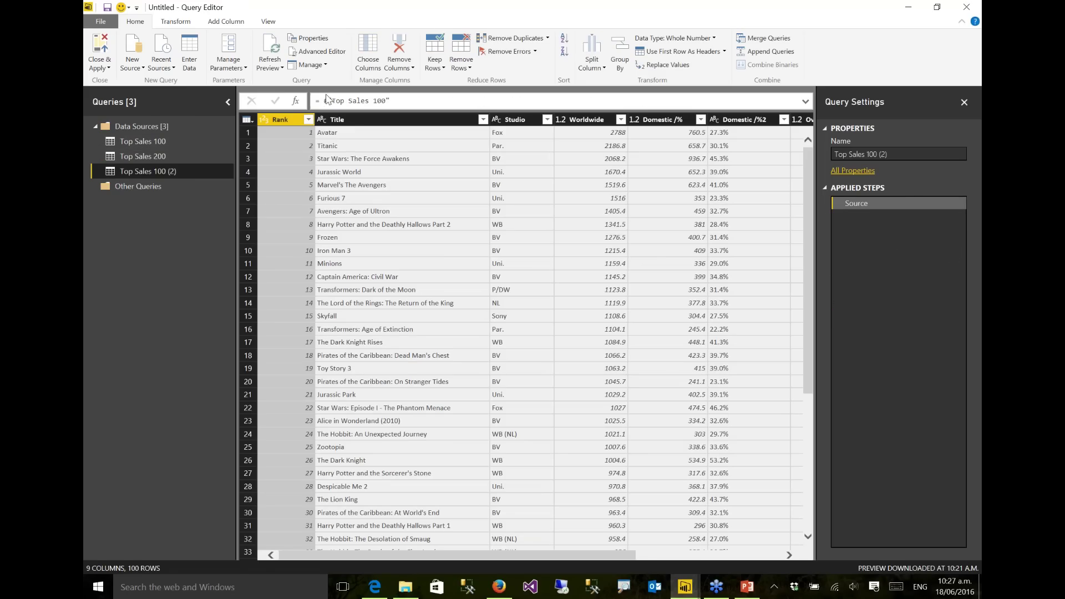
pyautogui.click(147, 141)
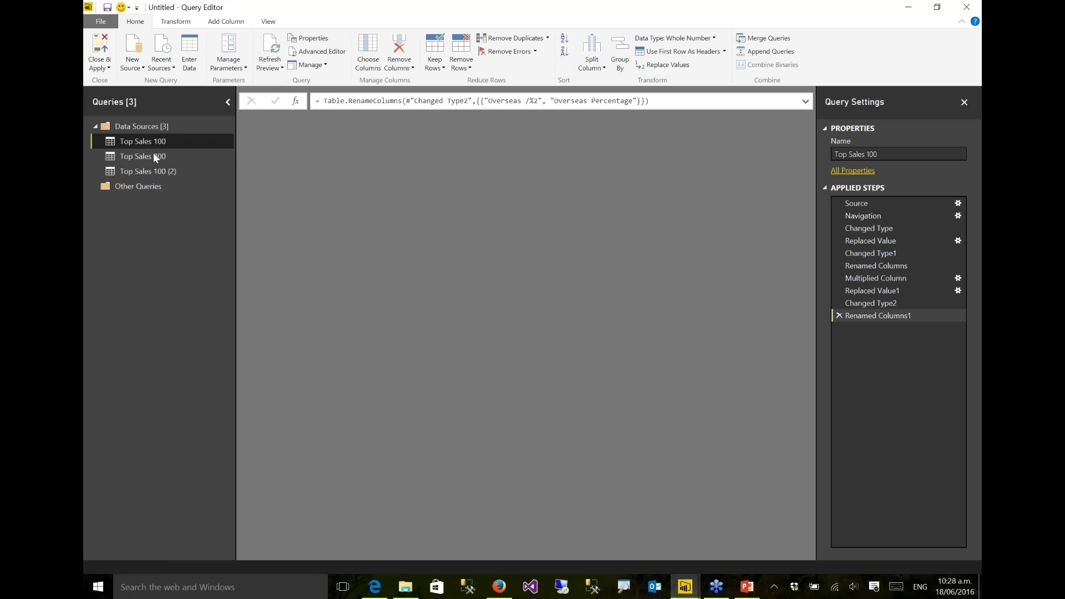
pyautogui.click(154, 154)
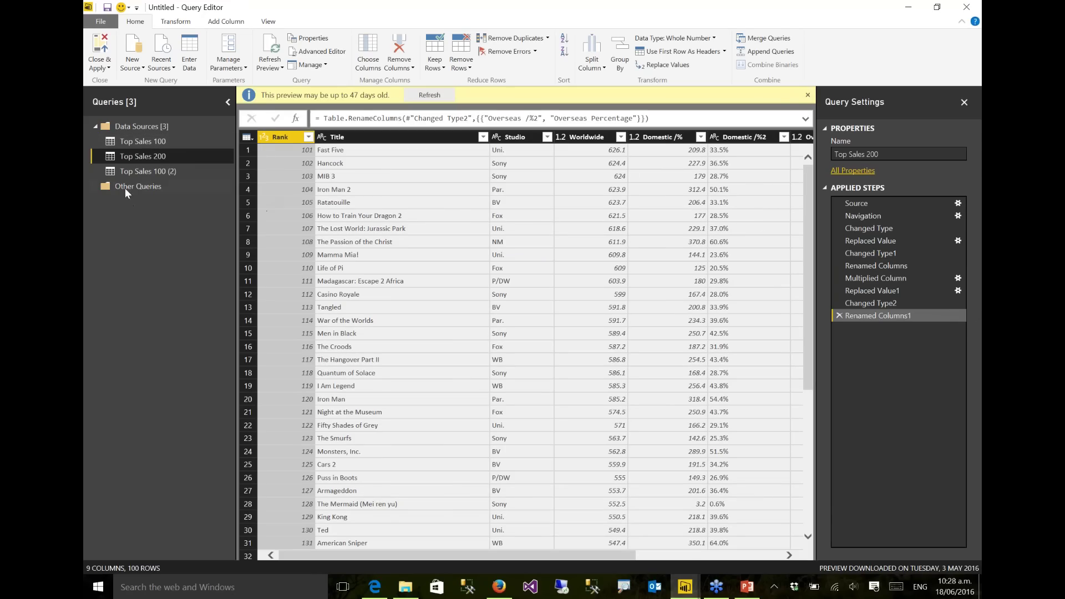
# Rename the Top Sales 100 (2) reference query as Top Sales
pyautogui.click(131, 172)
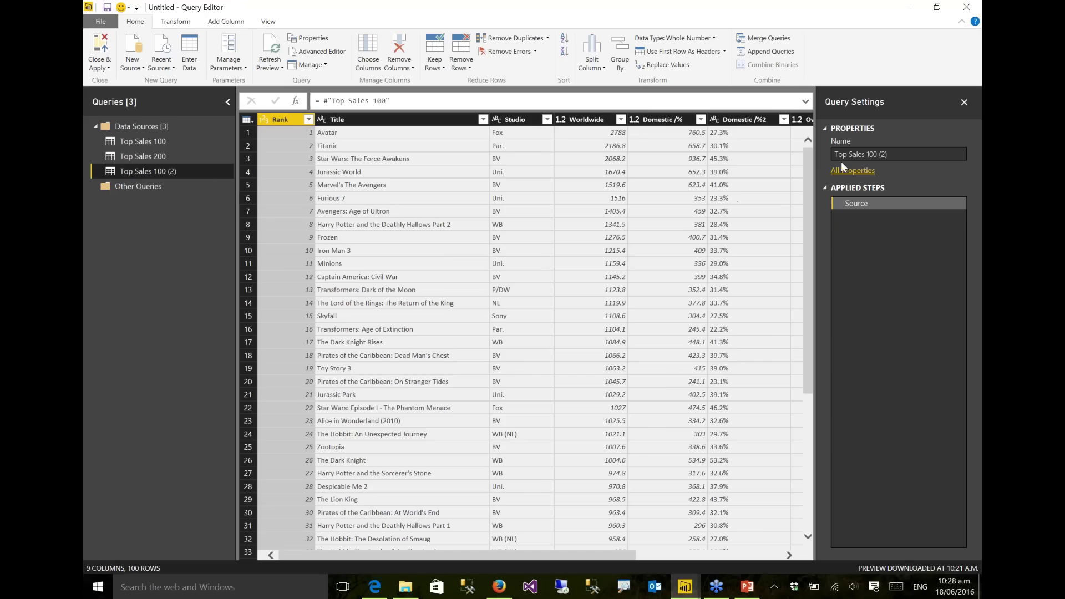
pyautogui.click(910, 155)
pyautogui.moveTo(910, 155); pyautogui.dragTo(867, 157)
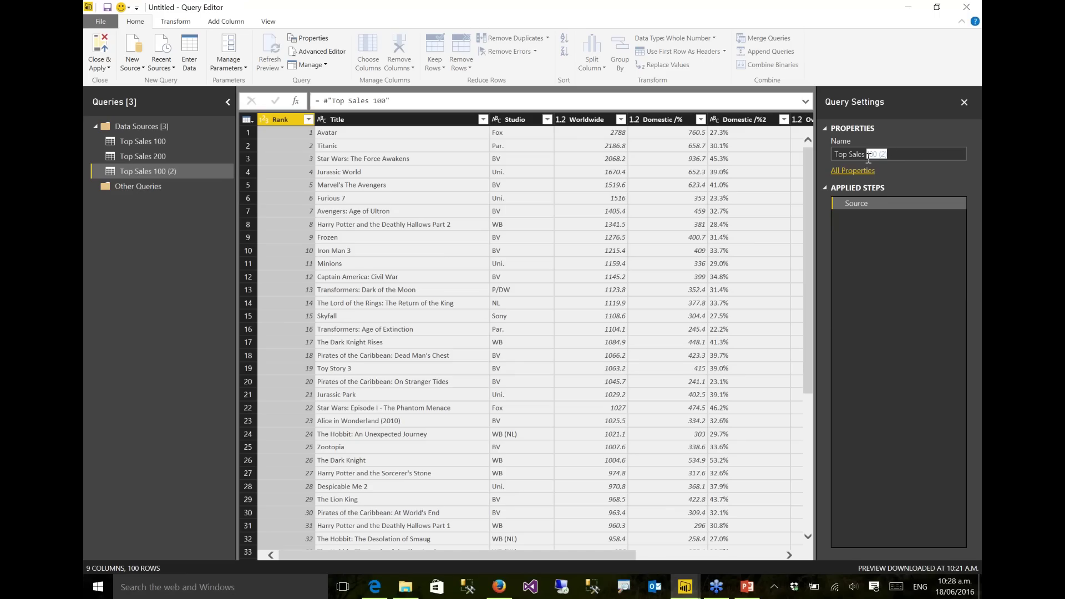
pyautogui.press('BackSpace')
pyautogui.press('Return')
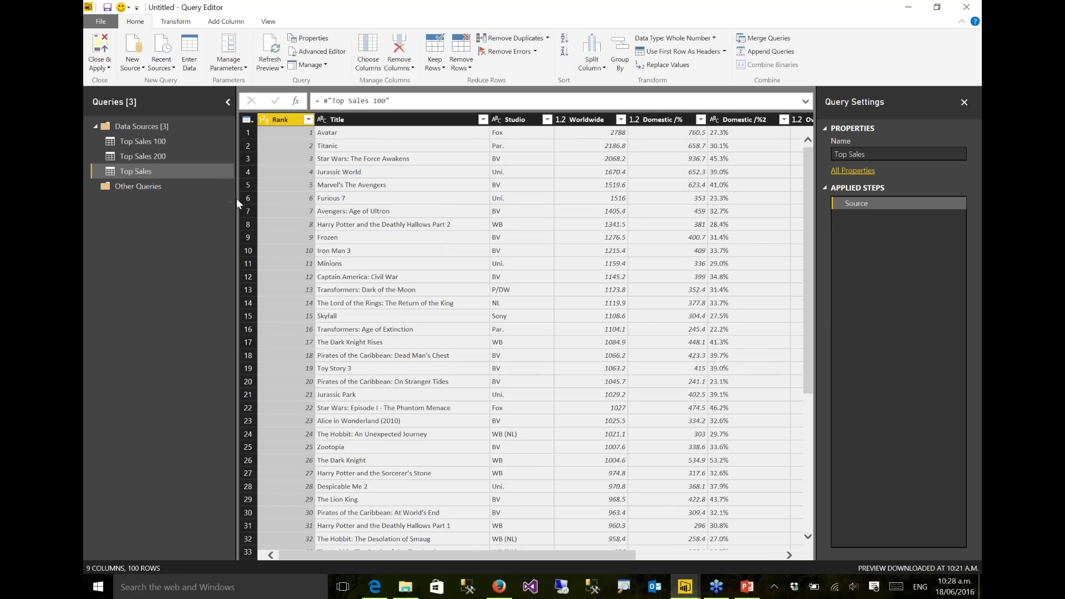
# Move the Top Sales query into a new group named Final Queries
pyautogui.rightClick(126, 172)
pyautogui.moveTo(185, 284)
pyautogui.click(266, 303)
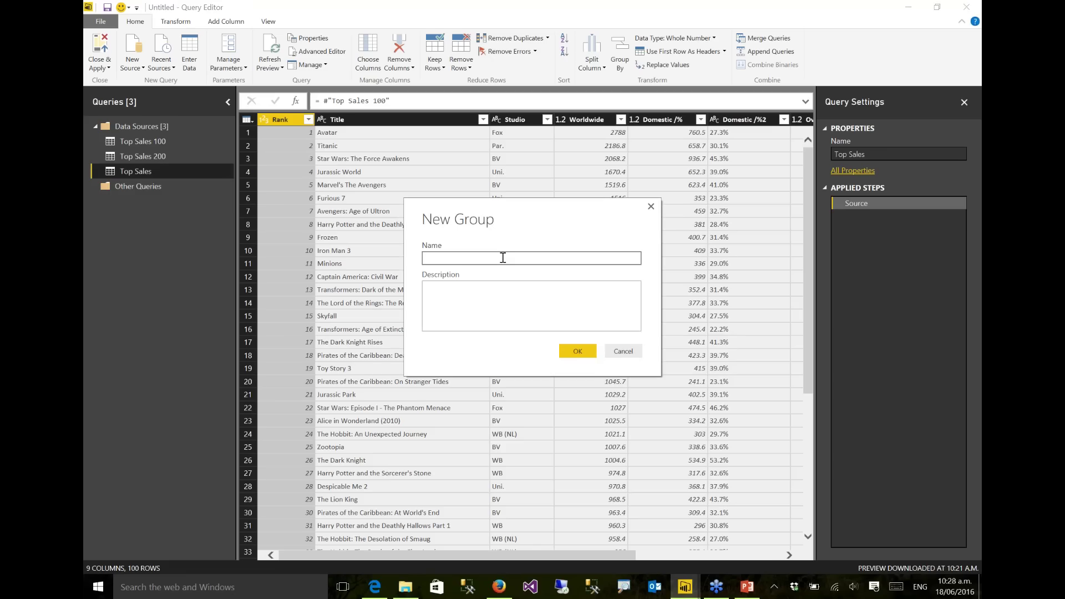
pyautogui.write('Final Queries')
pyautogui.press('Return')
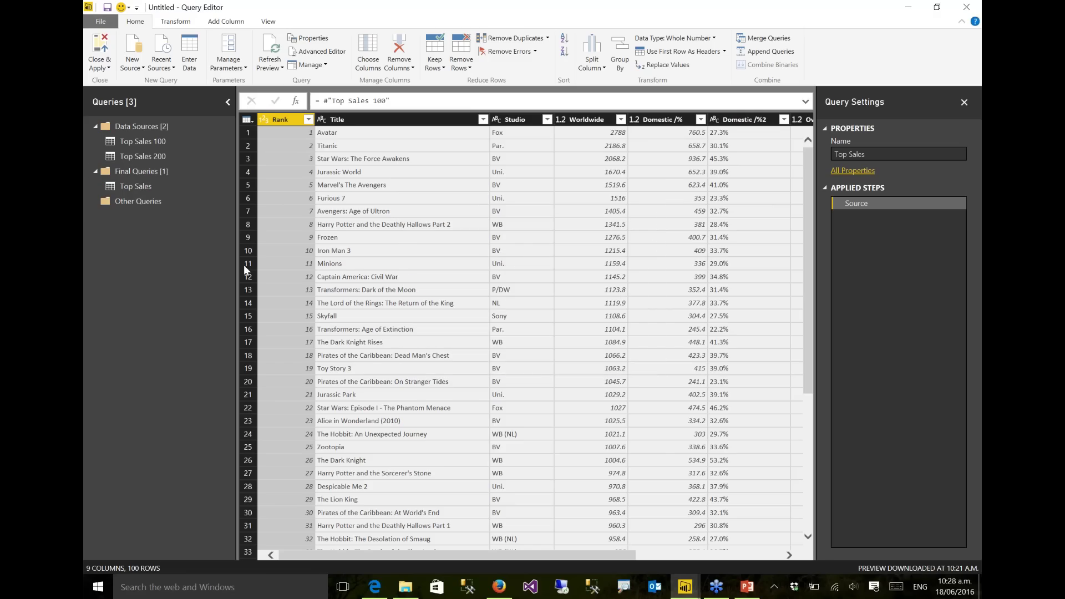
# Append the Top Sales 200 table to the Top Sales query and look through the combined rows
pyautogui.click(140, 188)
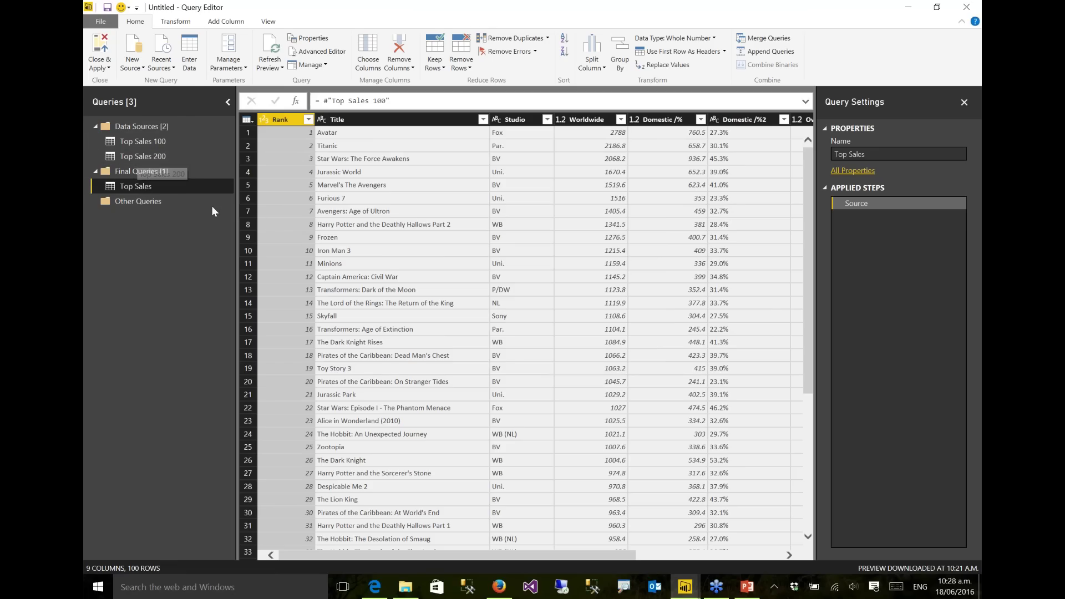
pyautogui.click(766, 53)
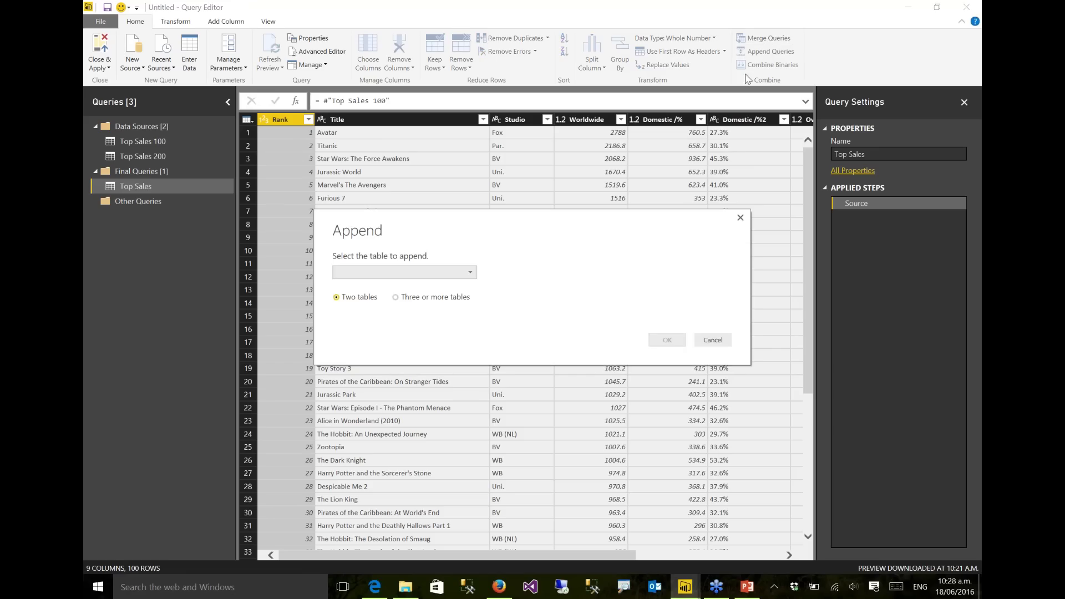
pyautogui.click(460, 275)
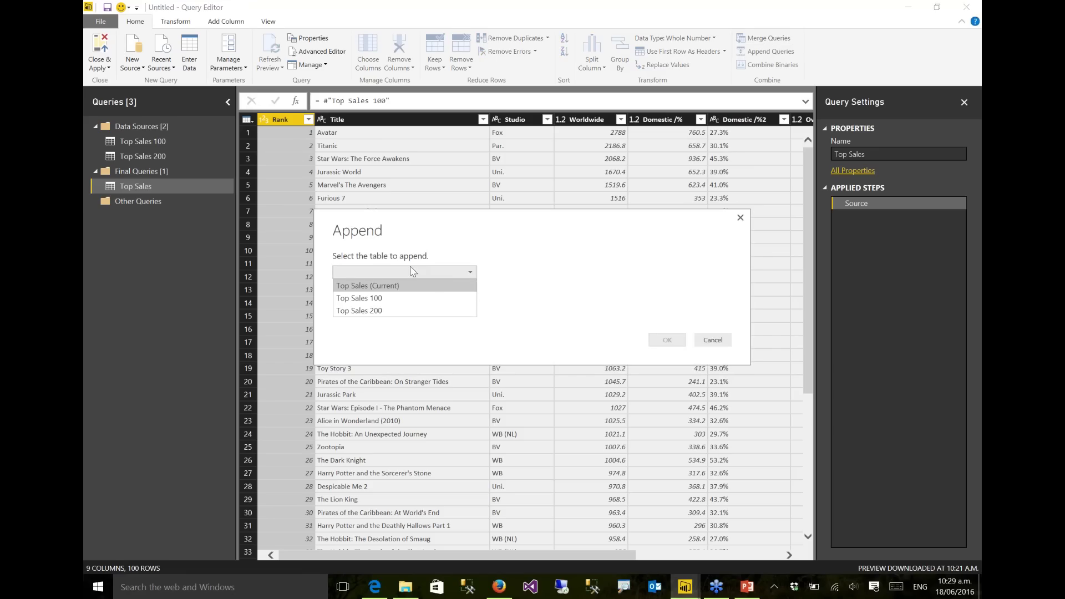
pyautogui.click(366, 313)
pyautogui.click(667, 339)
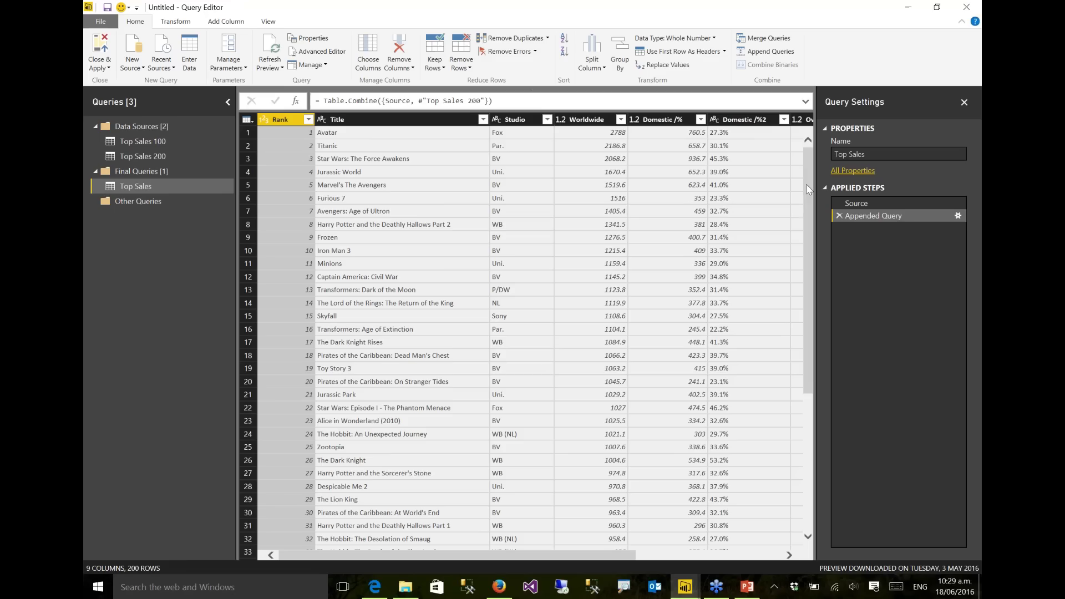
pyautogui.moveTo(807, 185); pyautogui.dragTo(158, 251)
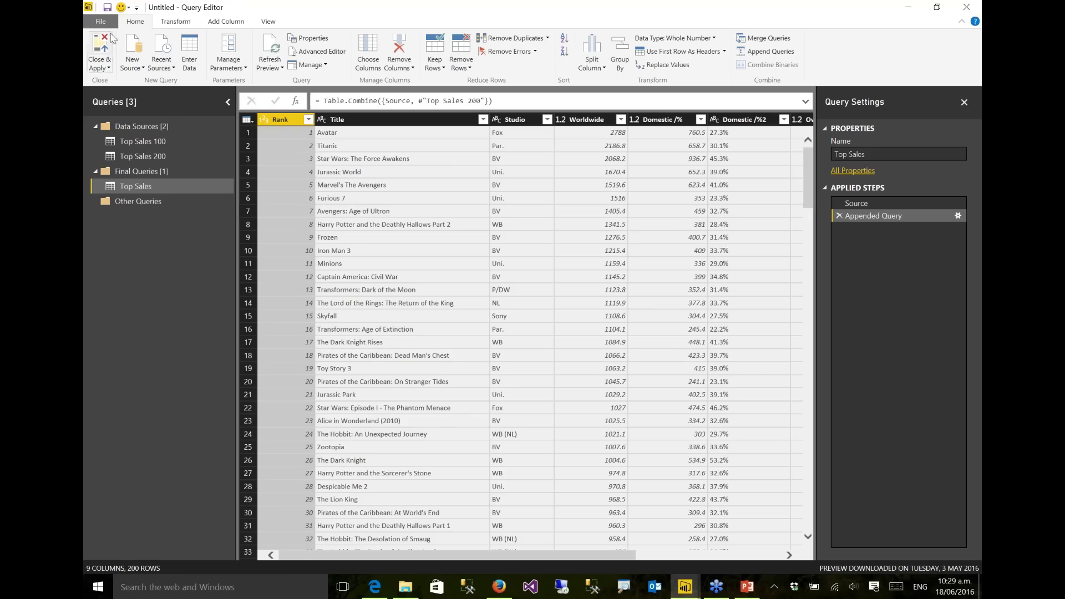
pyautogui.click(498, 588)
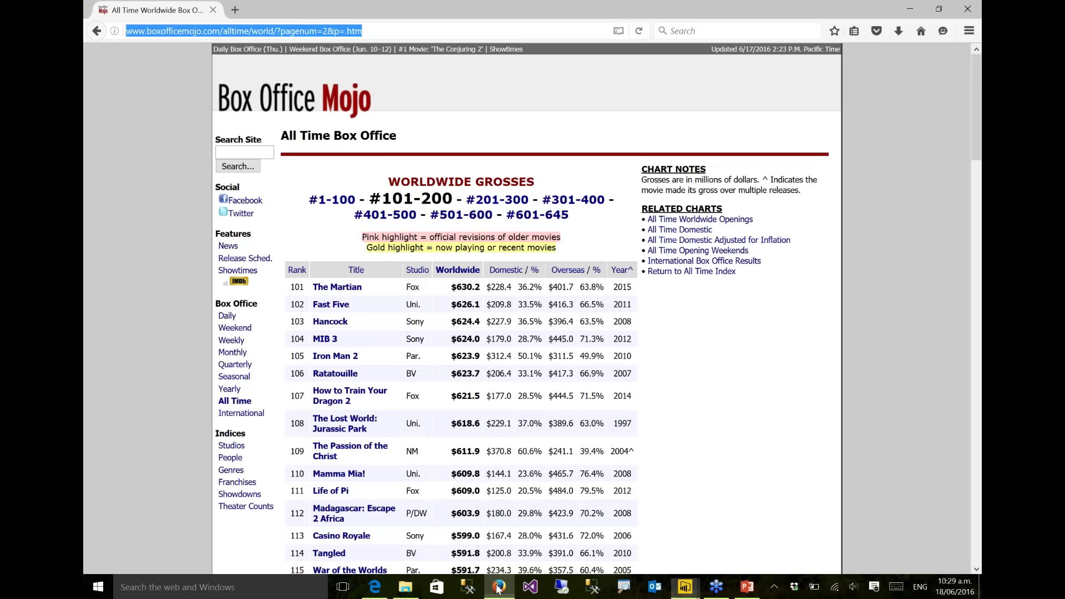
pyautogui.click(239, 13)
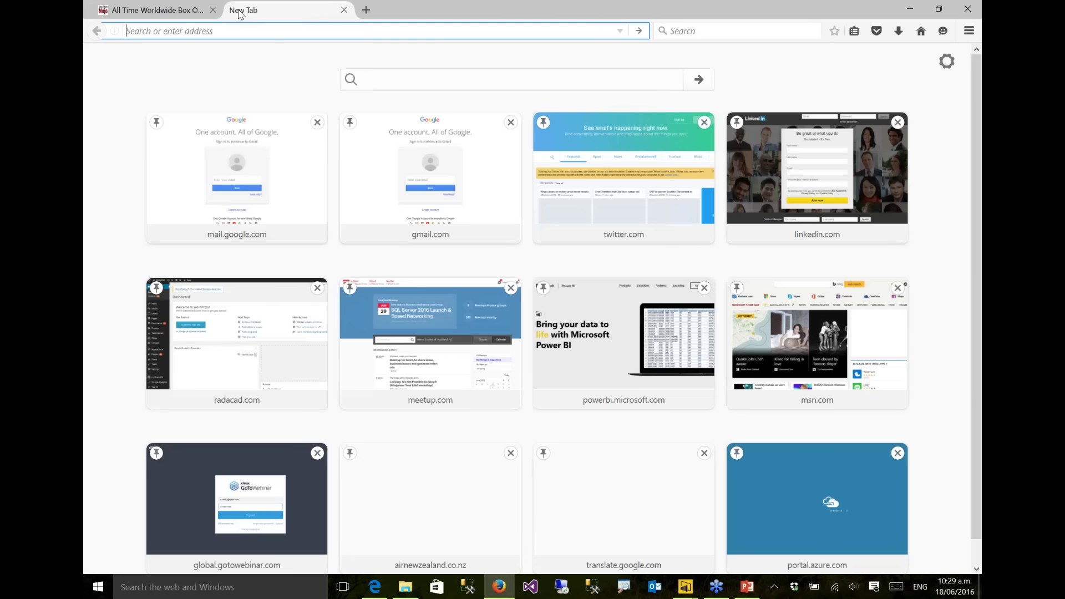
pyautogui.write('imdb.com/')
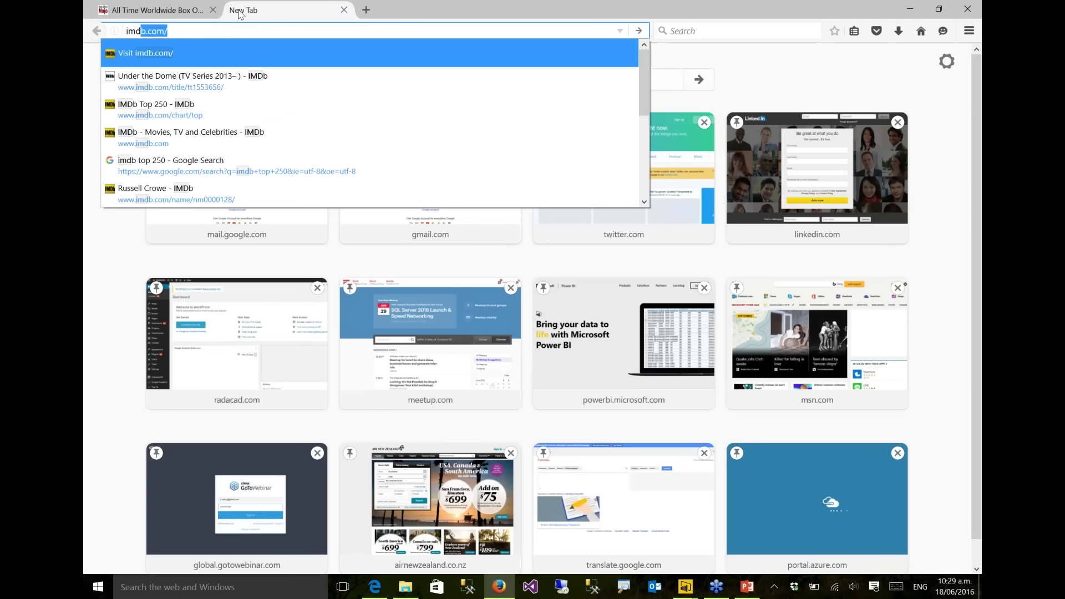
pyautogui.press('Down')
pyautogui.press('Down')
pyautogui.press('Return')
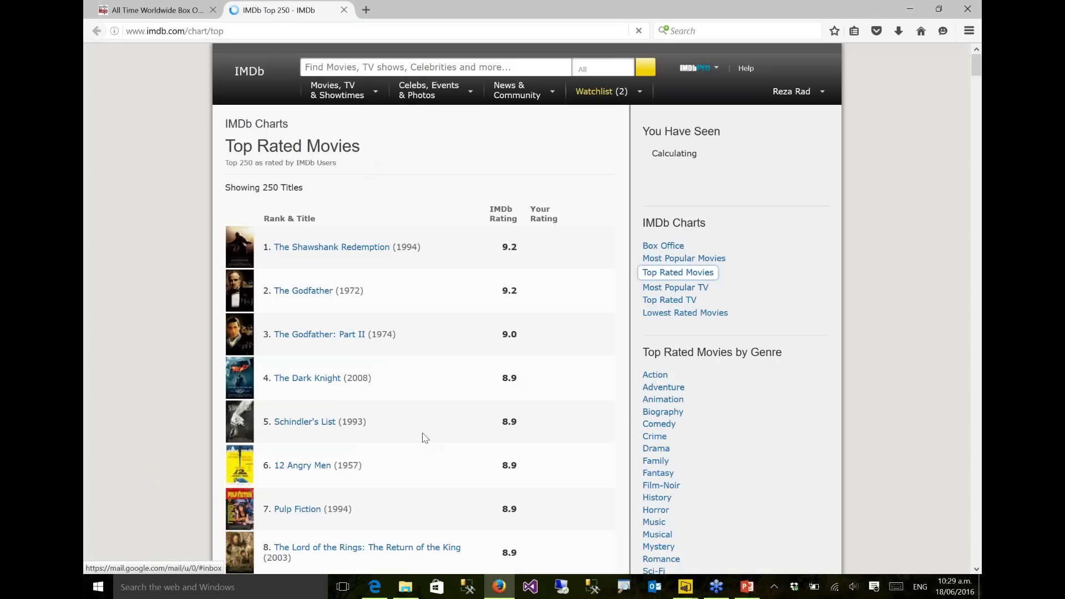
pyautogui.scroll(-3, 423, 436)
pyautogui.scroll(-8, 381, 380)
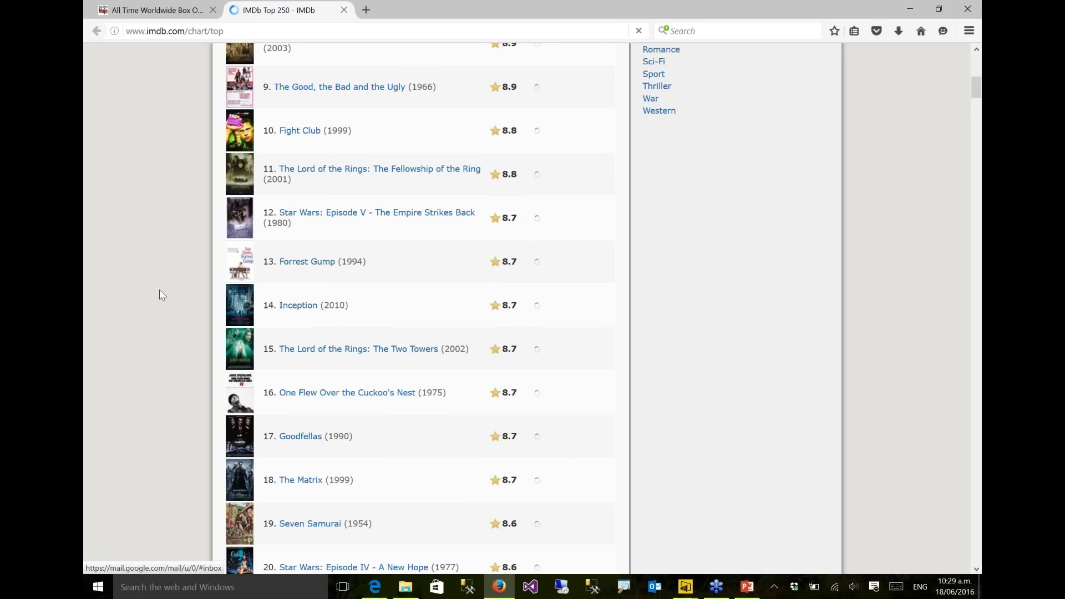
pyautogui.press('Home')
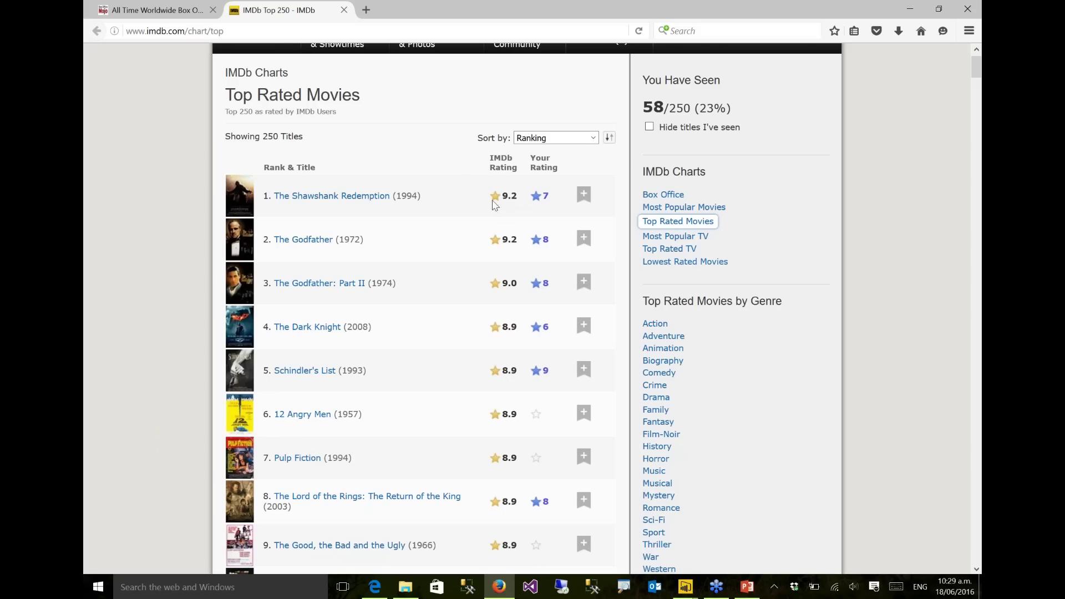
pyautogui.click(191, 11)
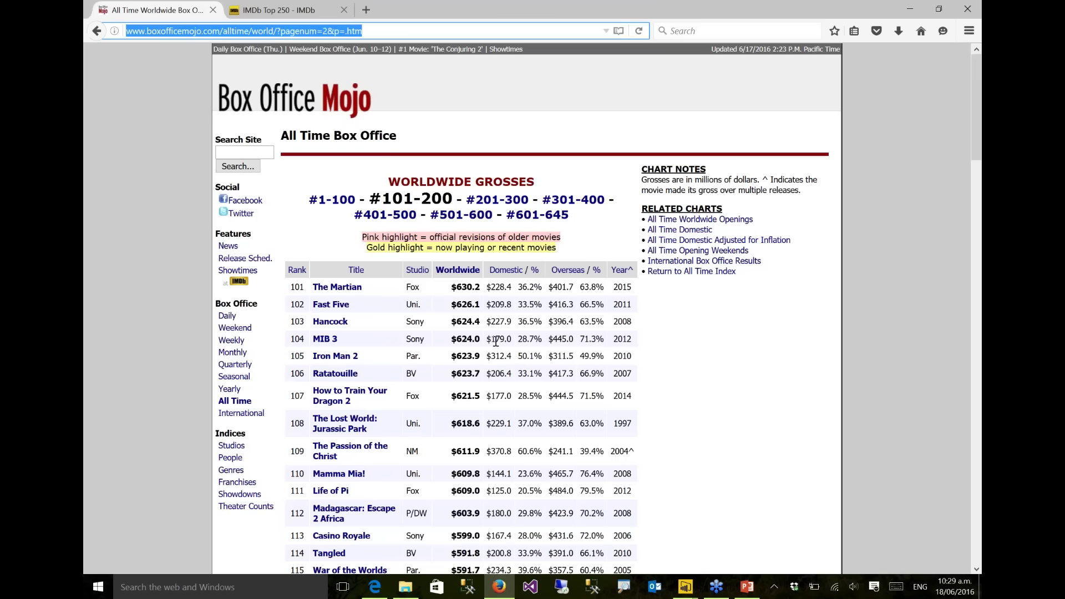
pyautogui.click(255, 10)
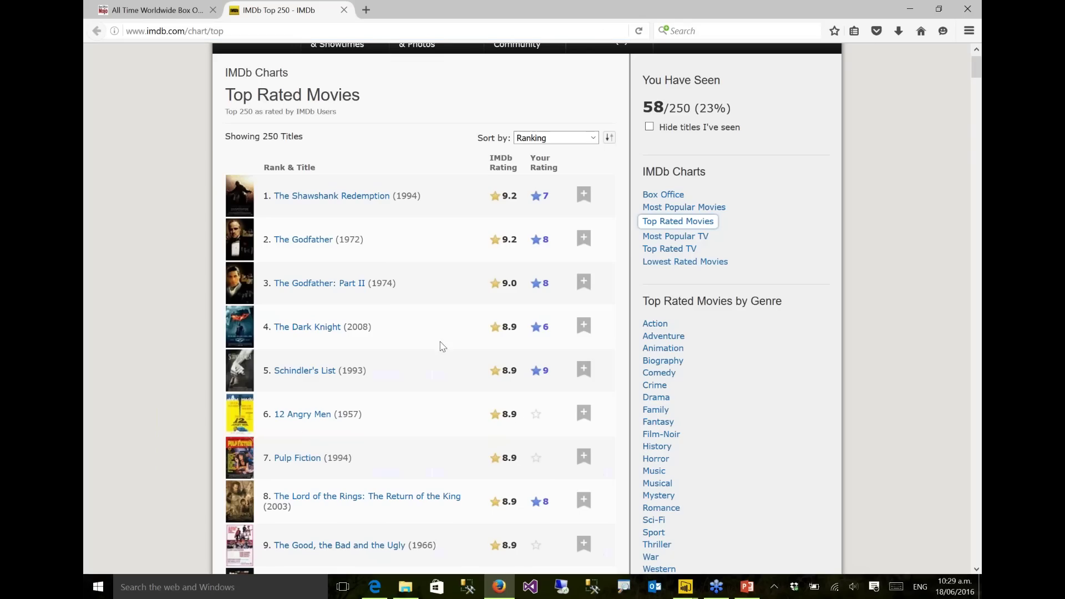
pyautogui.click(244, 31)
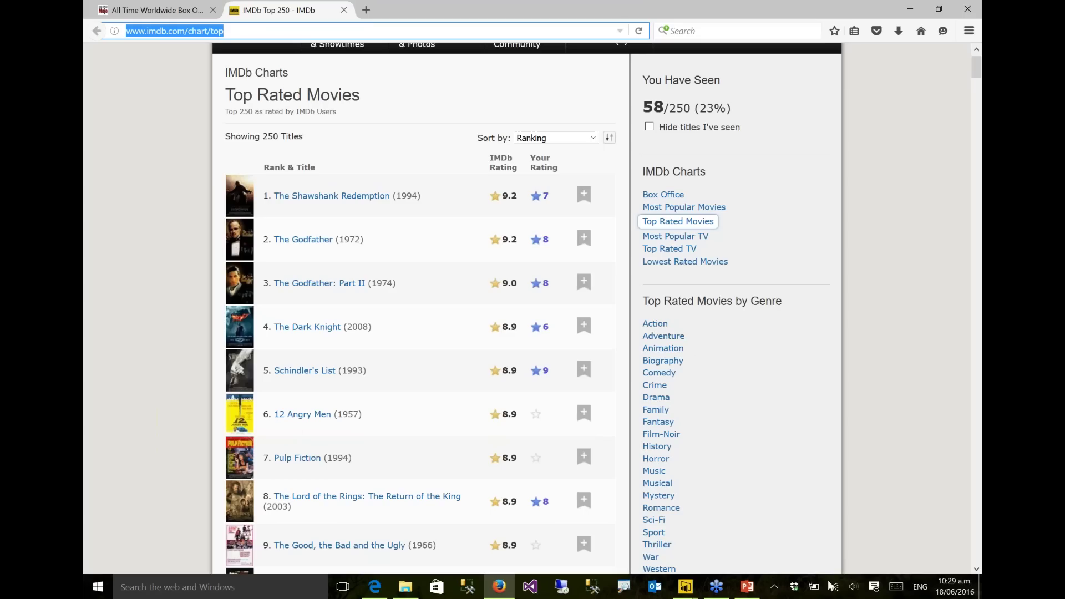
pyautogui.click(685, 587)
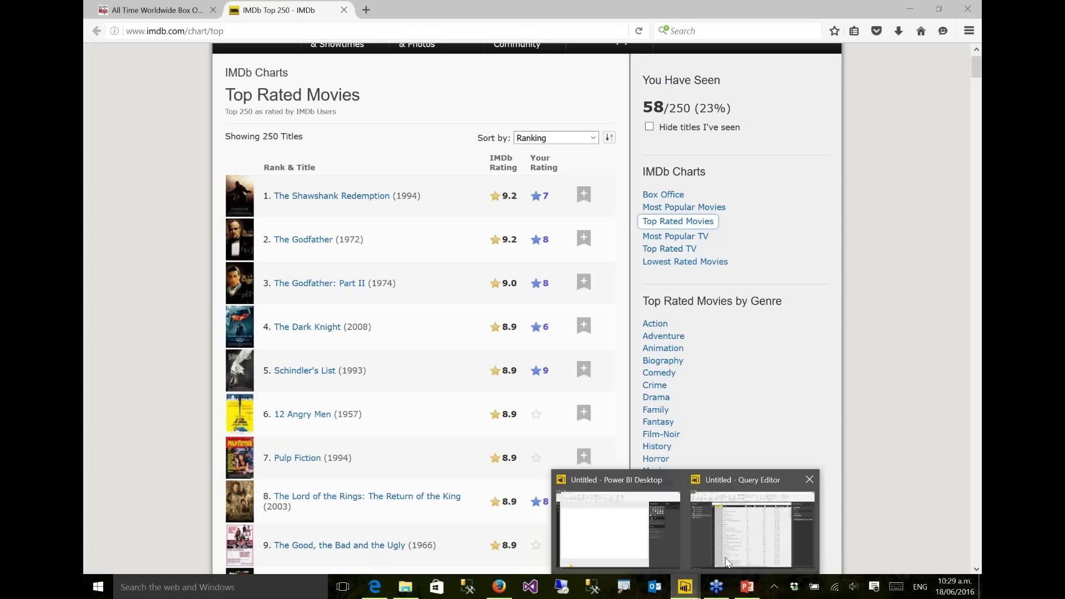
pyautogui.click(741, 532)
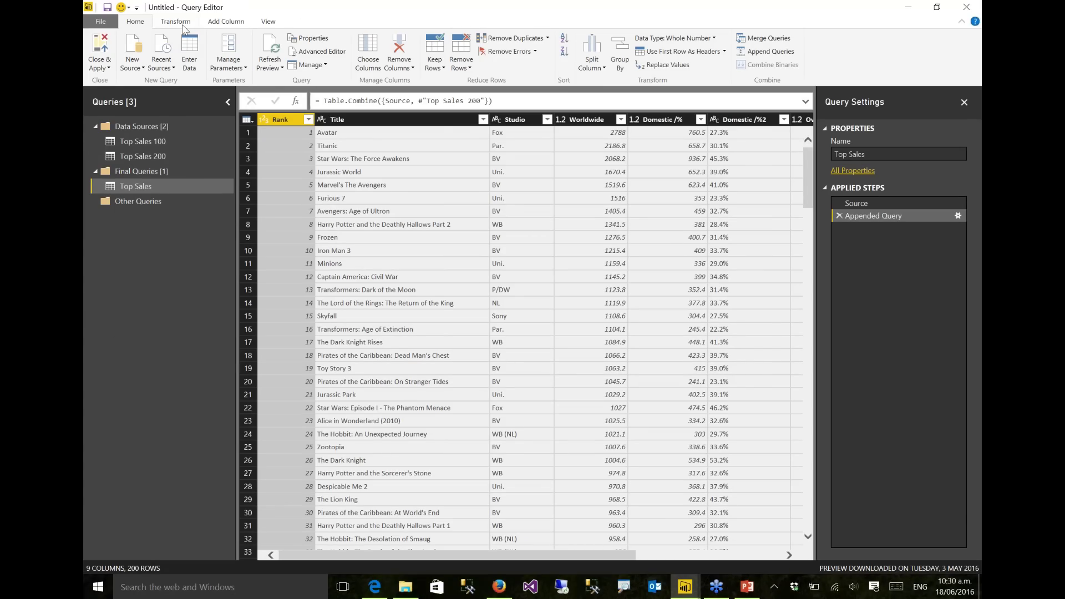
pyautogui.click(132, 56)
pyautogui.click(121, 191)
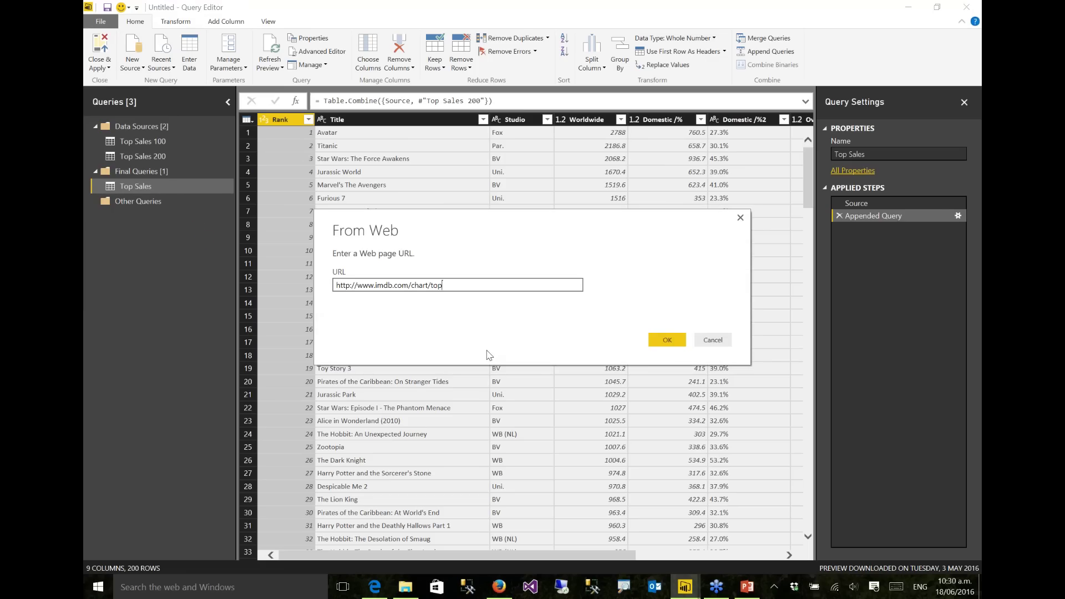
pyautogui.click(666, 339)
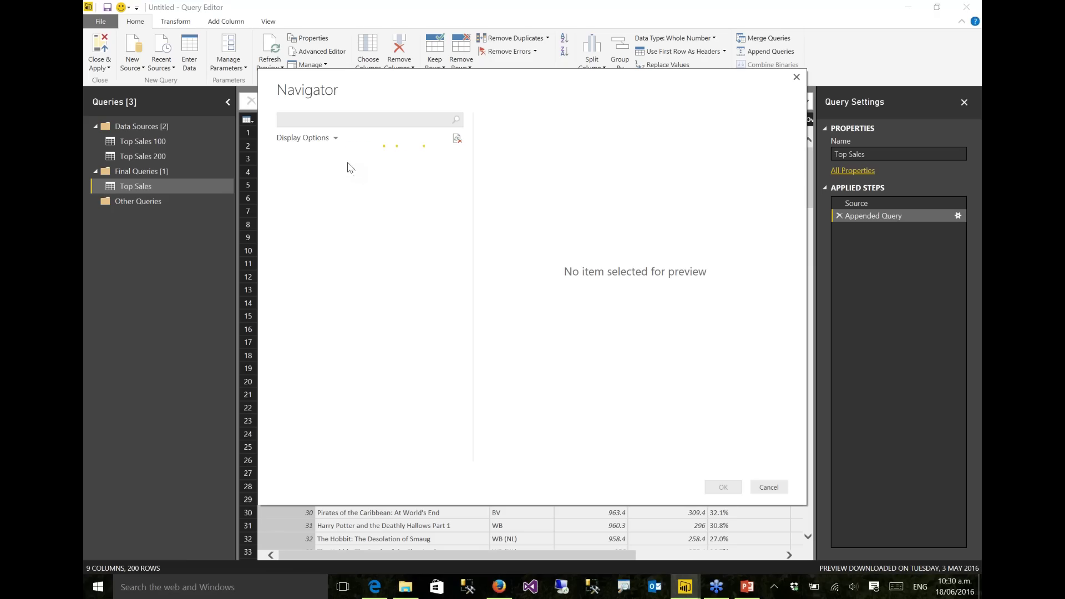
# Preview the Document and Table 0 items from the IMDb page and import Table 0 as a query
pyautogui.click(331, 177)
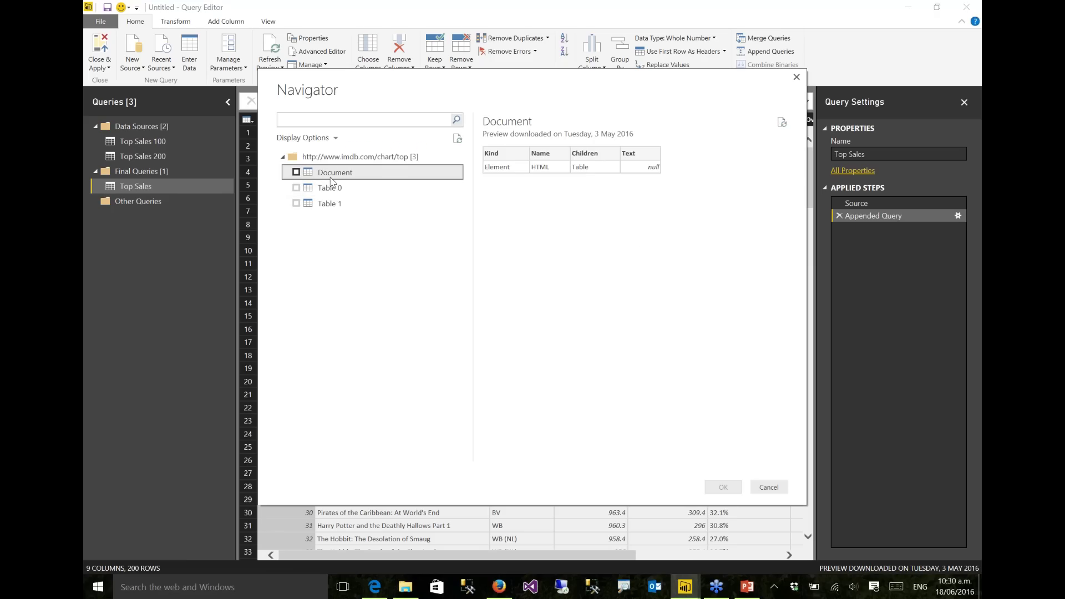
pyautogui.click(332, 191)
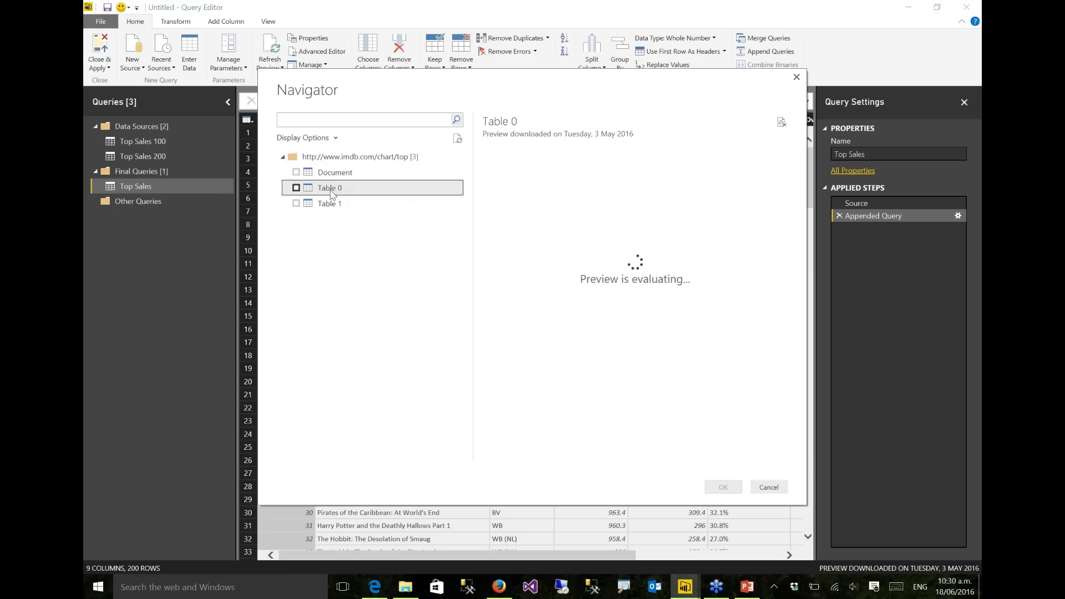
pyautogui.click(296, 188)
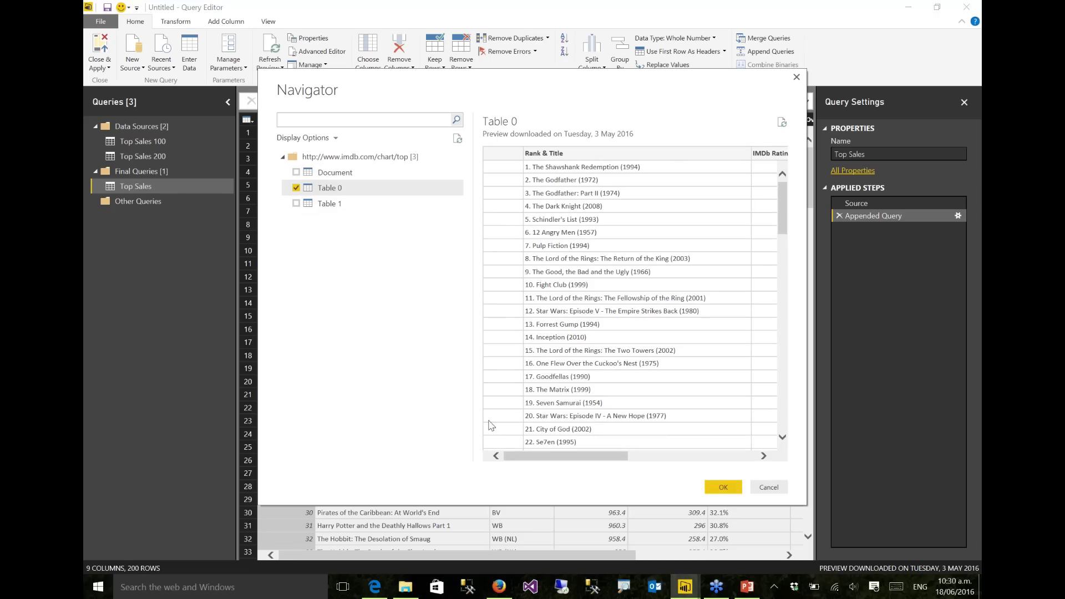
pyautogui.click(723, 488)
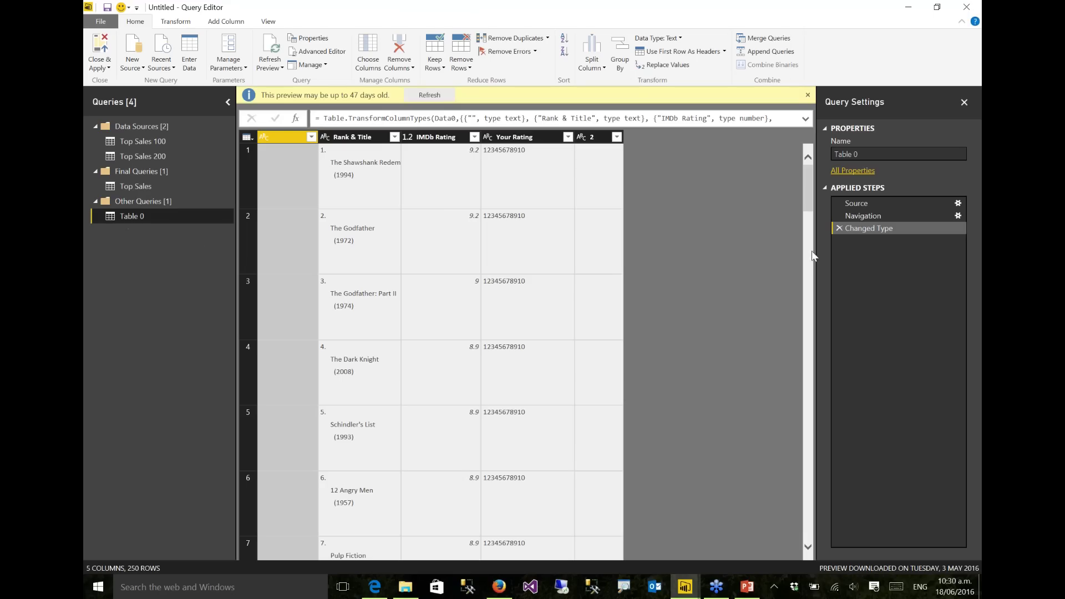
# Rename the Table 0 query as IMDB Rating and move it into the Data Sources group
pyautogui.click(875, 155)
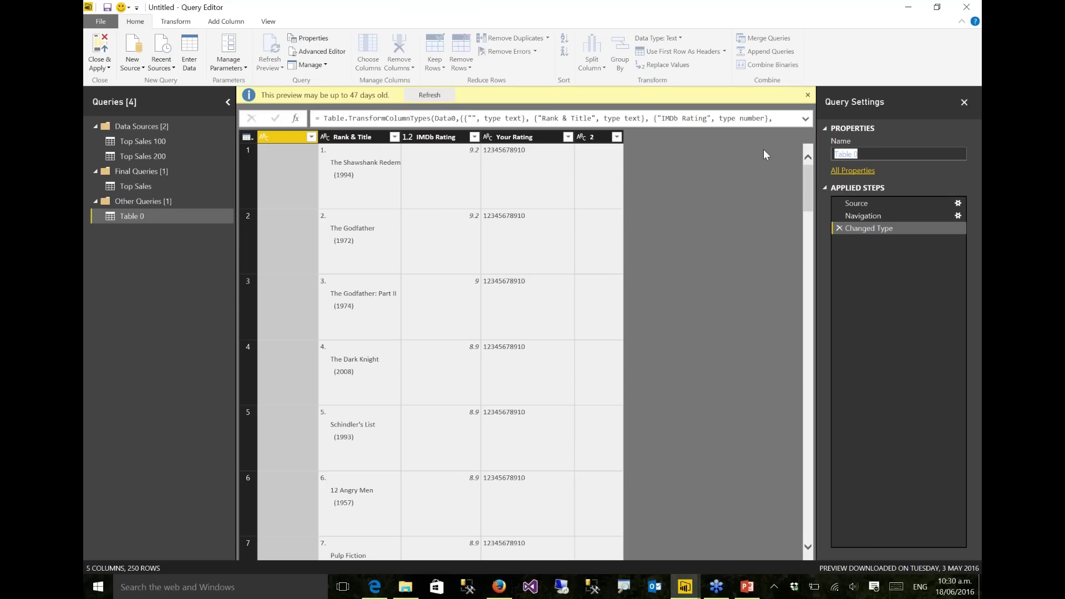
pyautogui.write('IMDB Rating')
pyautogui.press('Return')
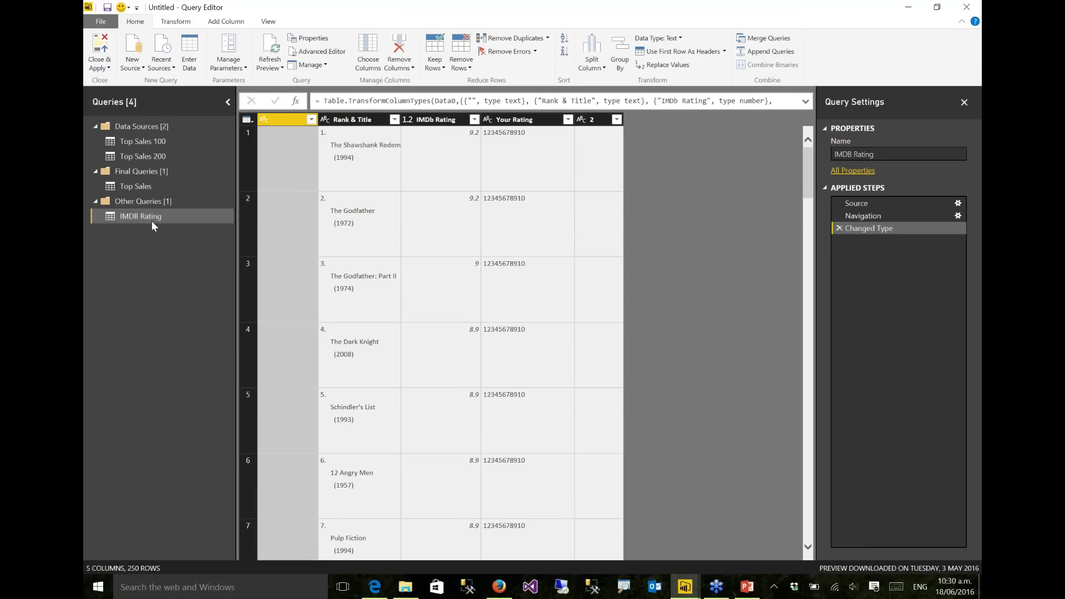
pyautogui.moveTo(146, 217); pyautogui.dragTo(133, 127)
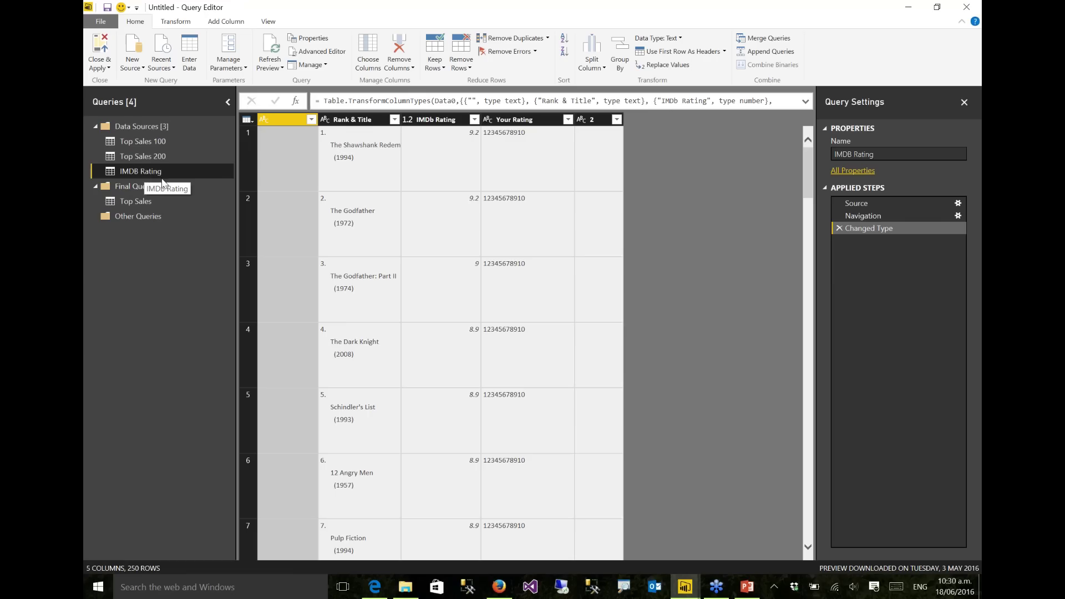
# Remove the unnamed first column, the Your Rating column and the column named 2 from IMDB Rating
pyautogui.rightClick(290, 126)
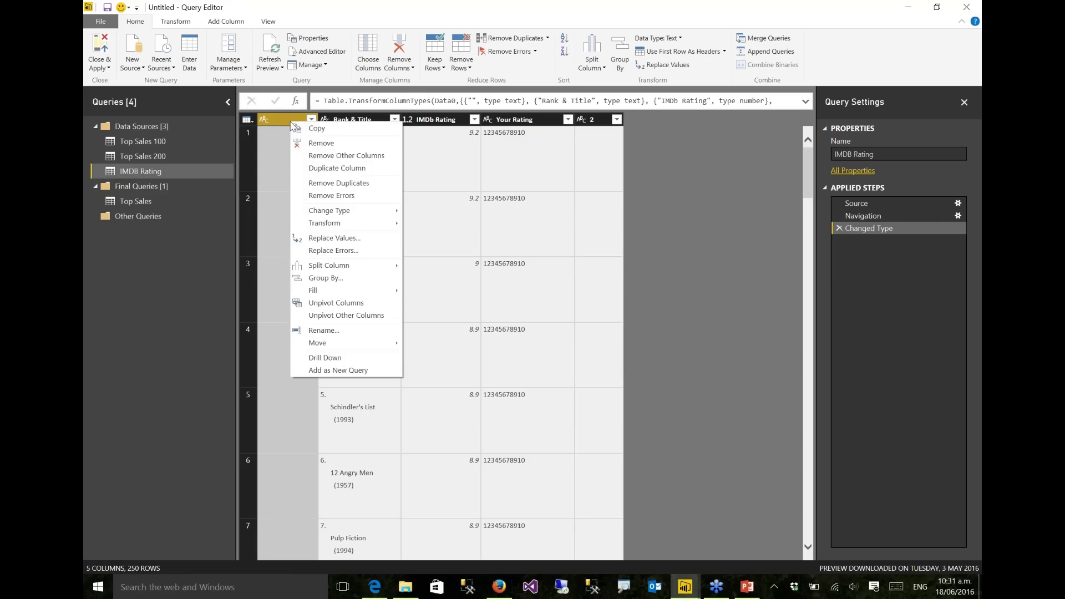
pyautogui.click(324, 144)
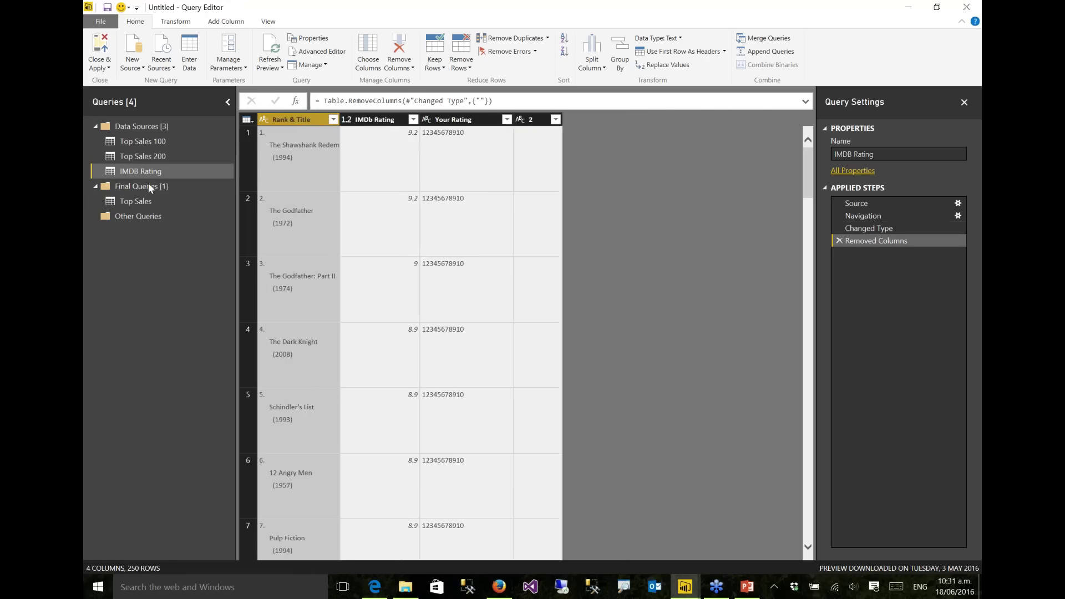
pyautogui.click(471, 119)
pyautogui.keyDown('ctrl'); pyautogui.click(531, 119); pyautogui.keyUp('ctrl')
pyautogui.rightClick(531, 118)
pyautogui.click(555, 143)
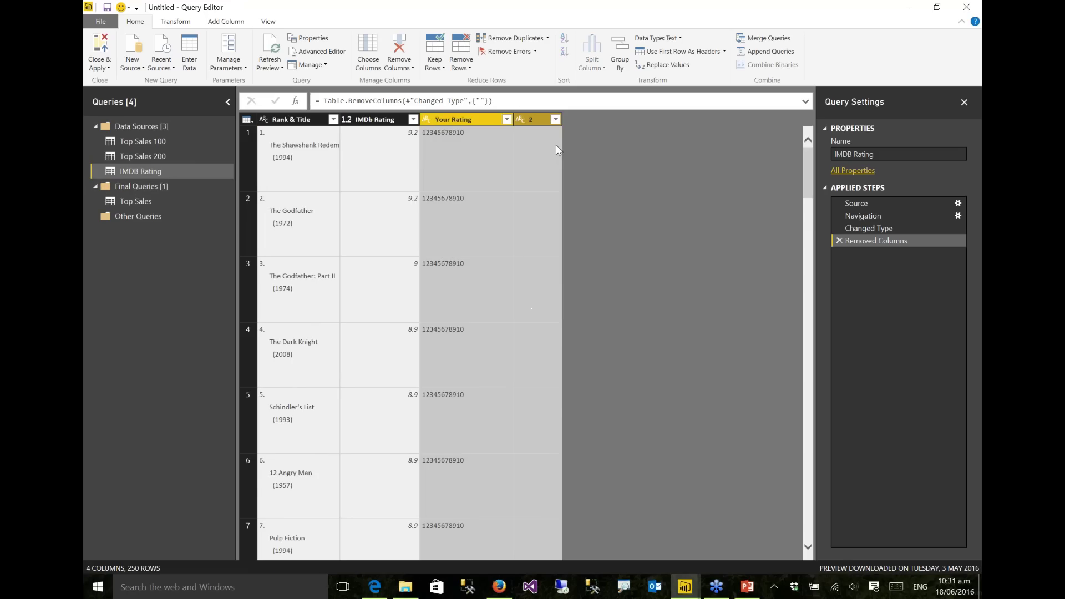
pyautogui.click(304, 120)
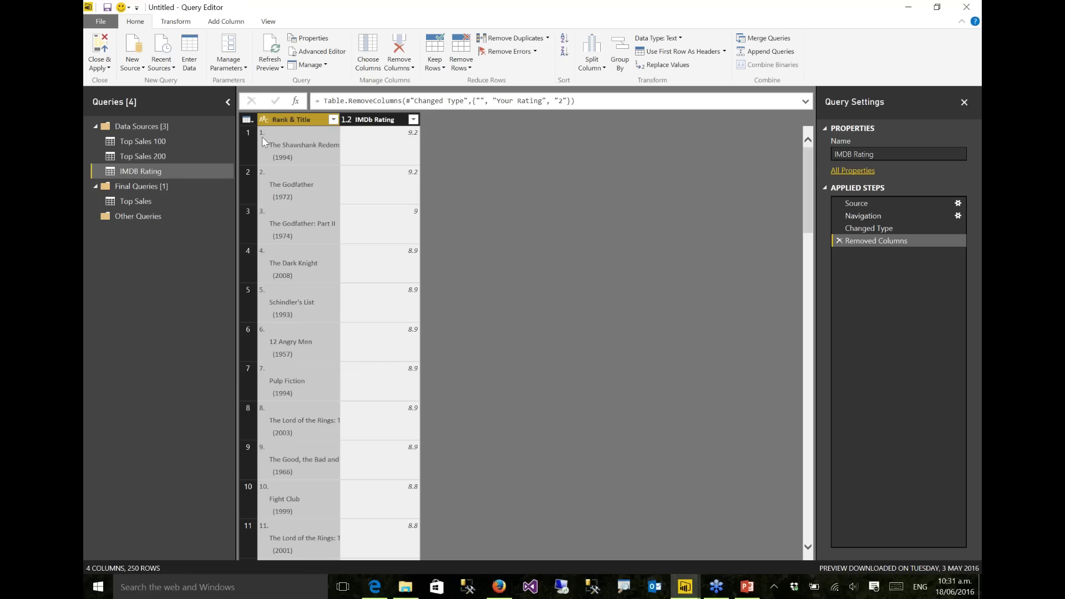
pyautogui.rightClick(311, 119)
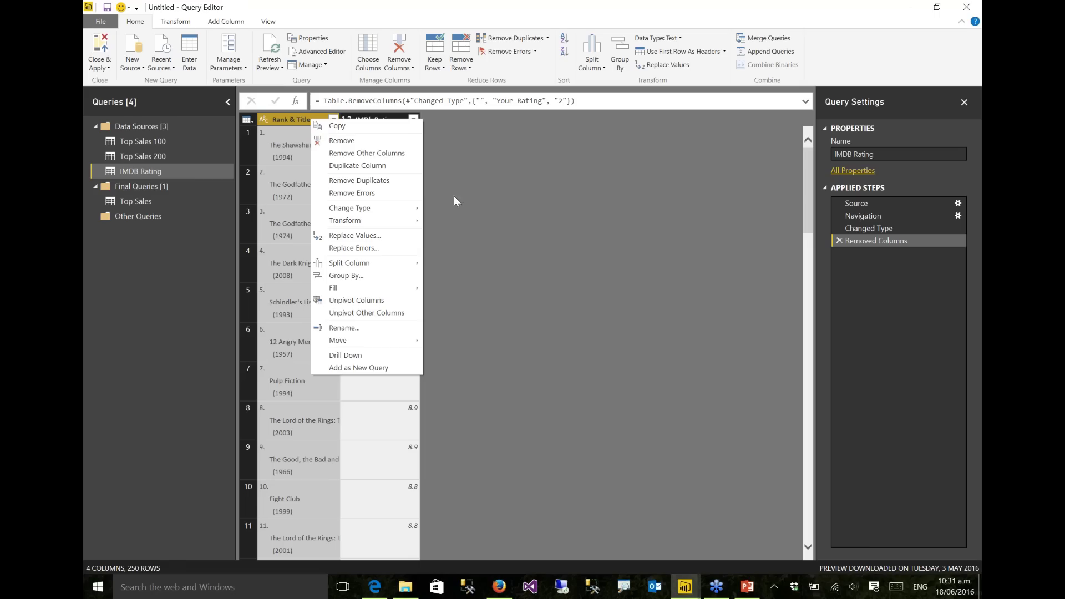
pyautogui.moveTo(370, 267)
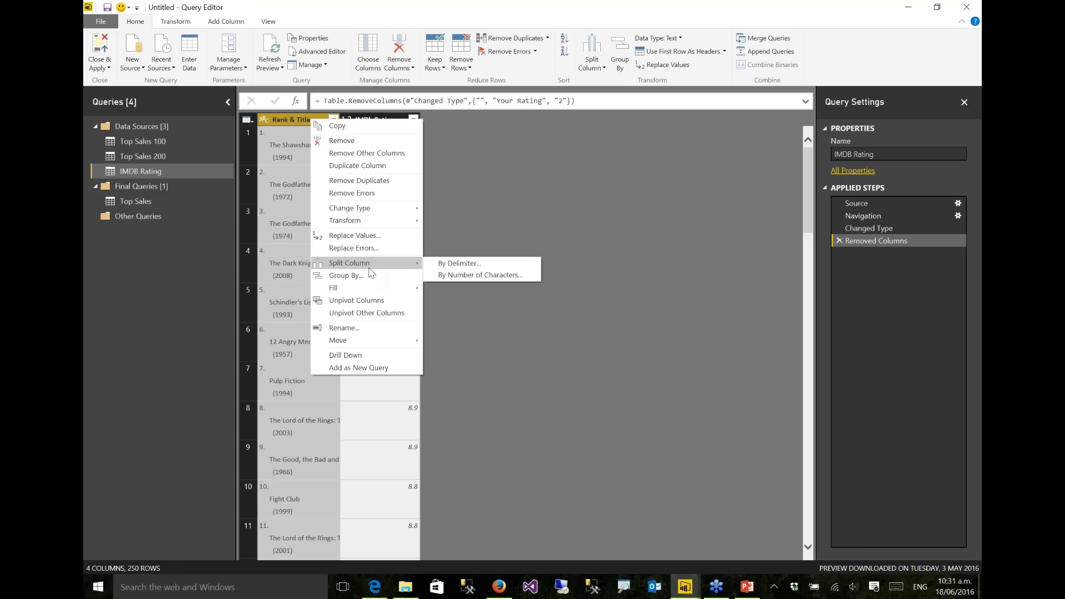
pyautogui.click(467, 197)
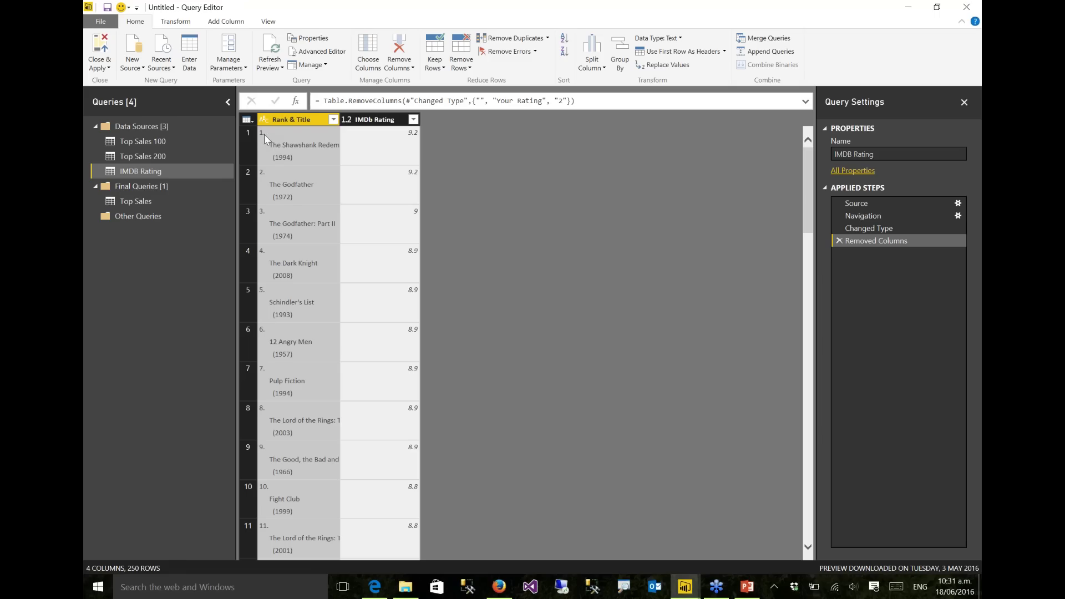
# Split the Rank & Title column by a custom "." delimiter at the left-most occurrence only
pyautogui.rightClick(303, 122)
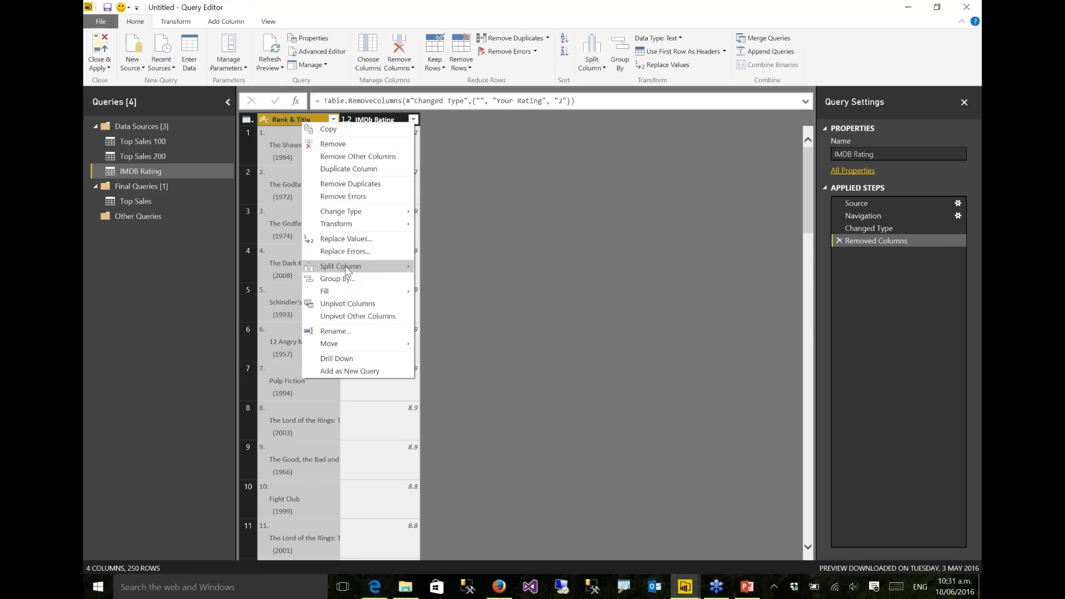
pyautogui.click(447, 269)
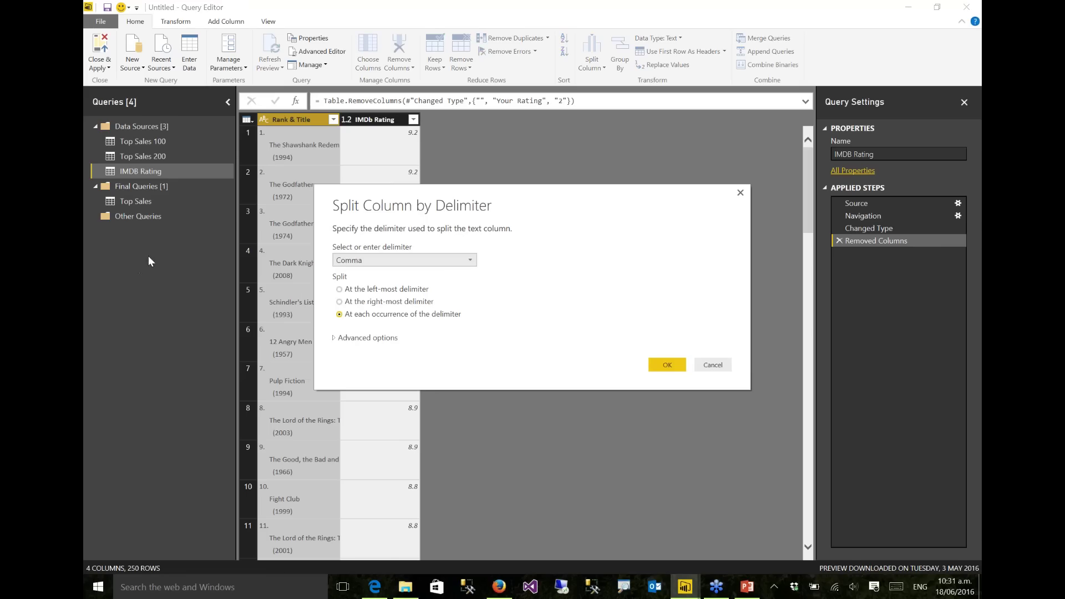
pyautogui.click(363, 263)
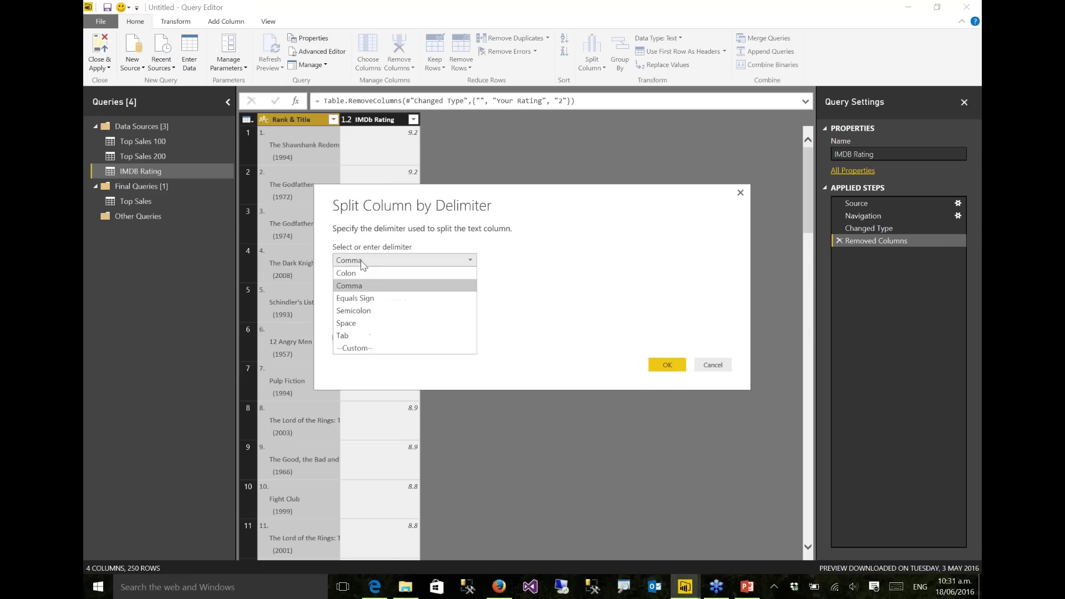
pyautogui.click(355, 349)
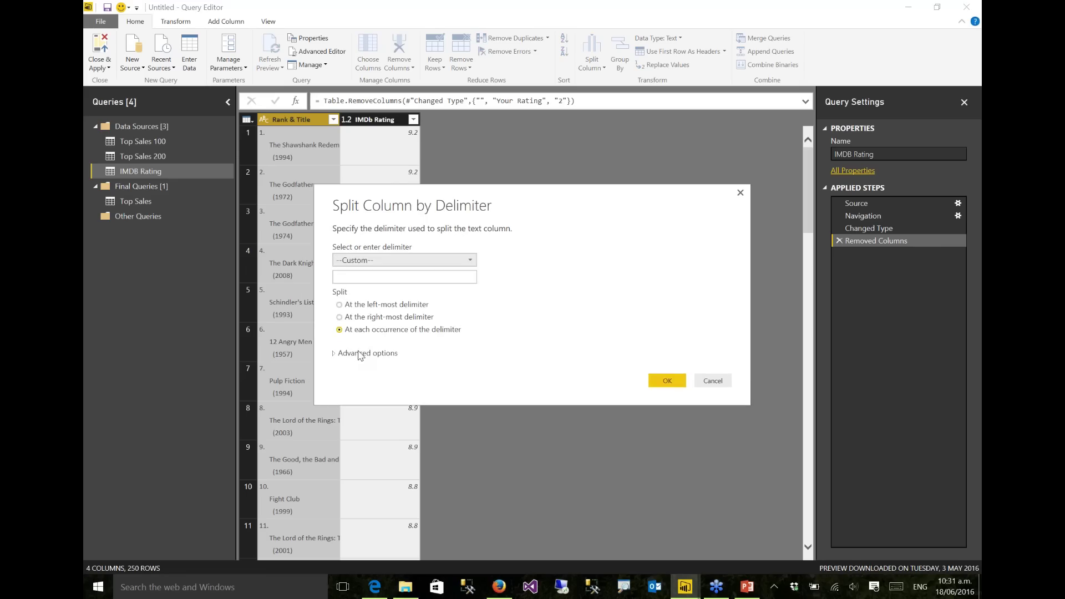
pyautogui.click(340, 277)
pyautogui.write('.')
pyautogui.click(340, 305)
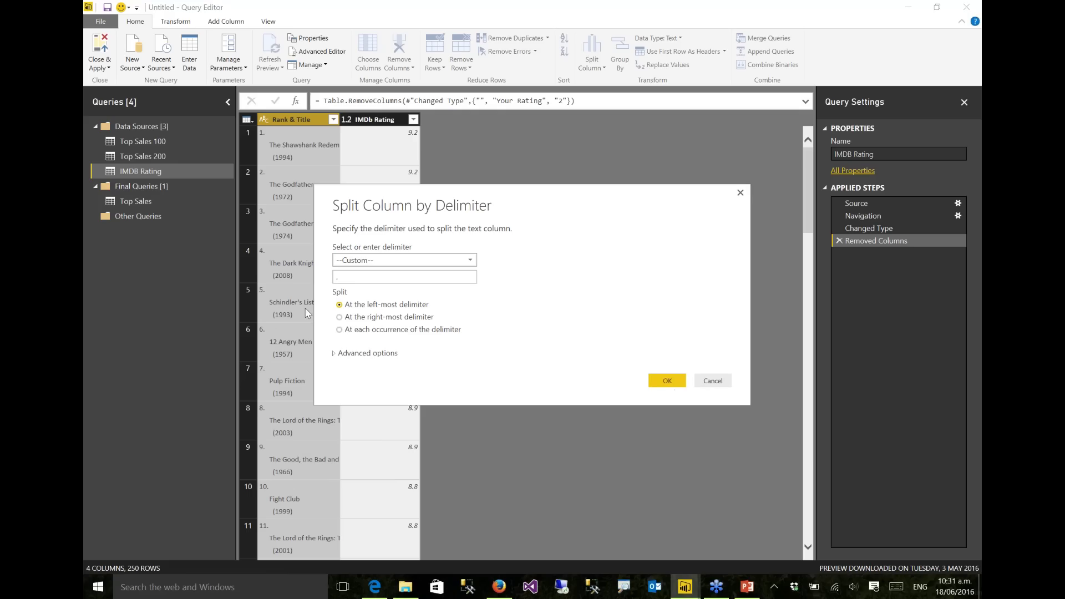
pyautogui.click(681, 382)
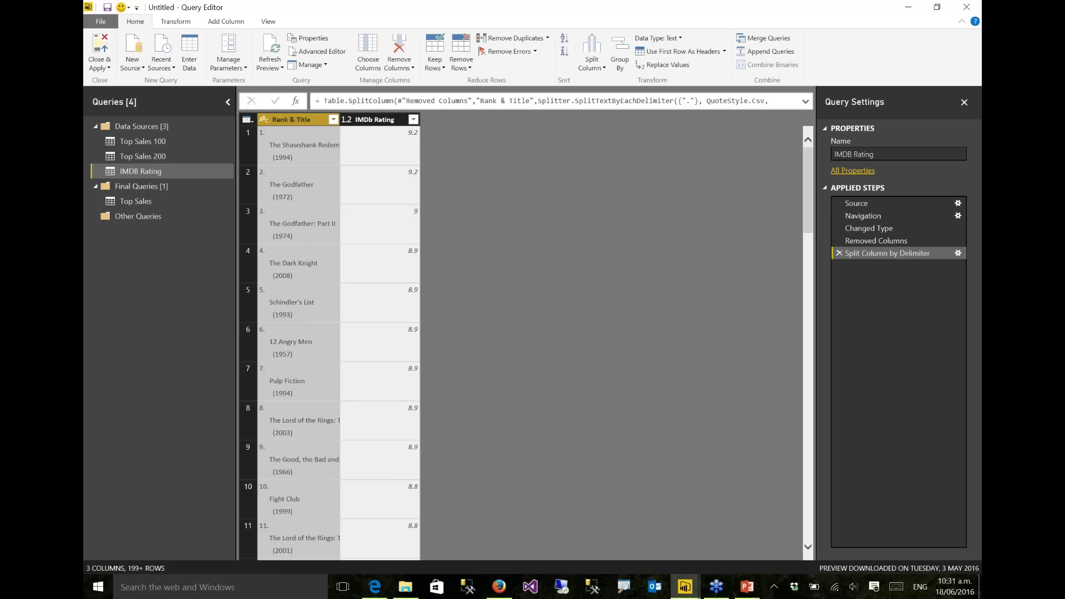
# Rename the Rank & Title.1 column as Rank
pyautogui.rightClick(294, 121)
pyautogui.click(342, 319)
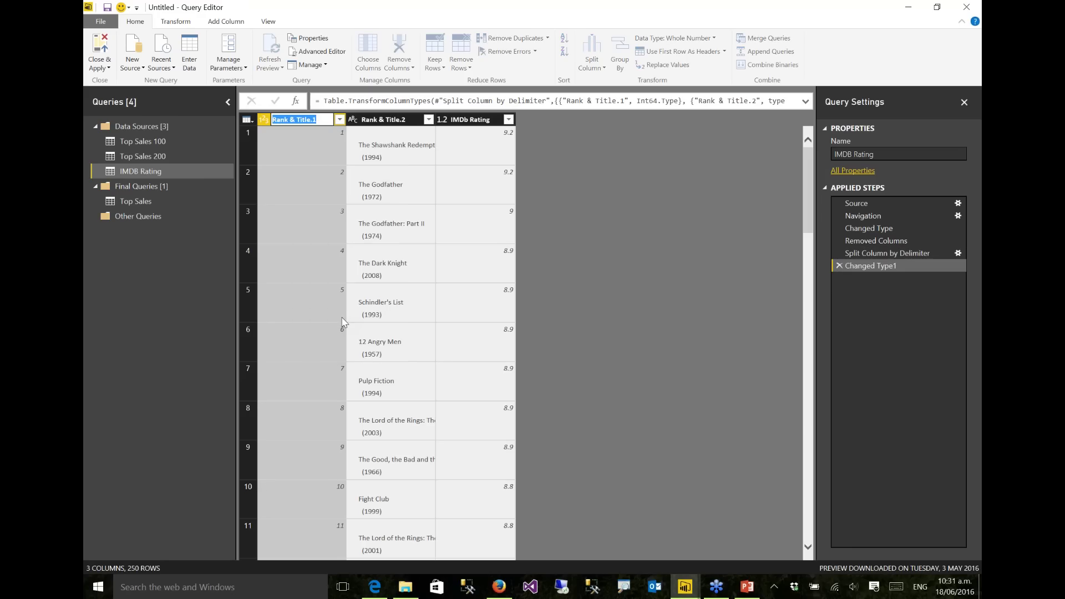
pyautogui.write('rAnk')
pyautogui.press('Return')
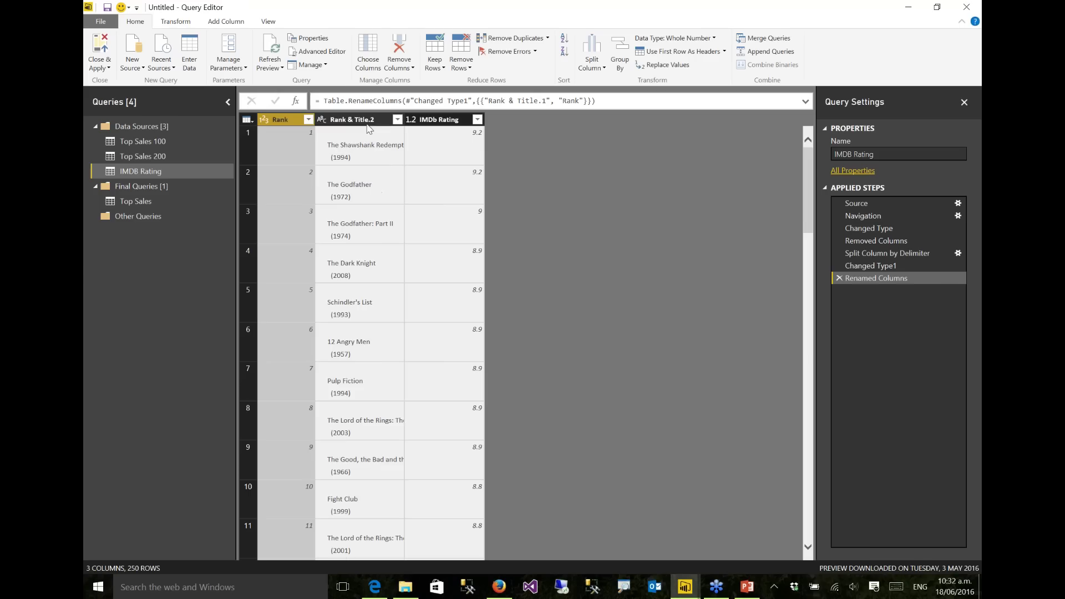
# Split the Rank & Title.2 column by a custom "(" delimiter at the right-most occurrence only
pyautogui.rightClick(367, 127)
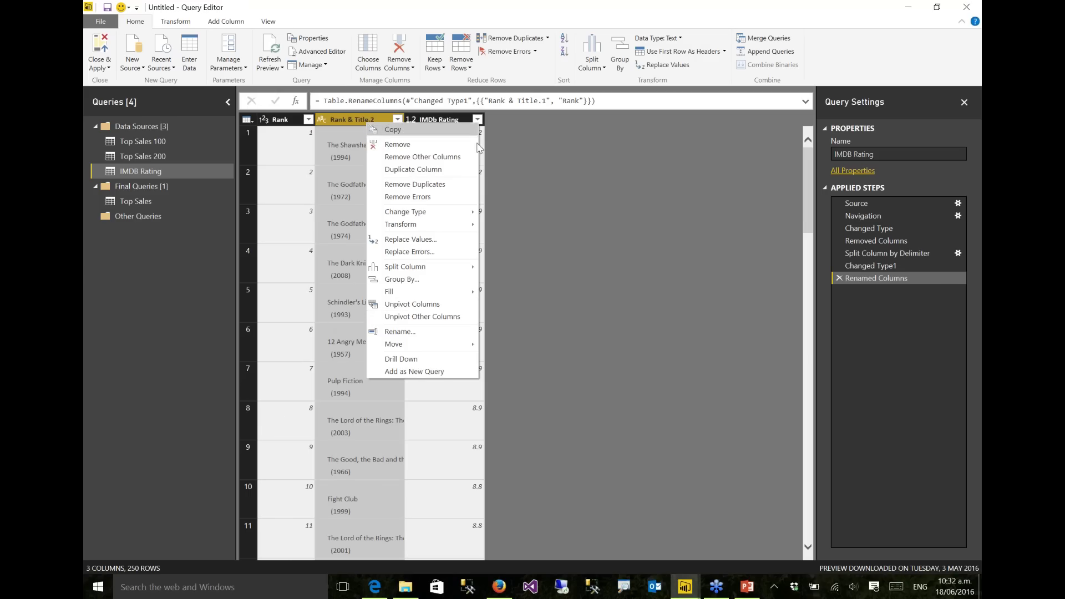
pyautogui.click(593, 204)
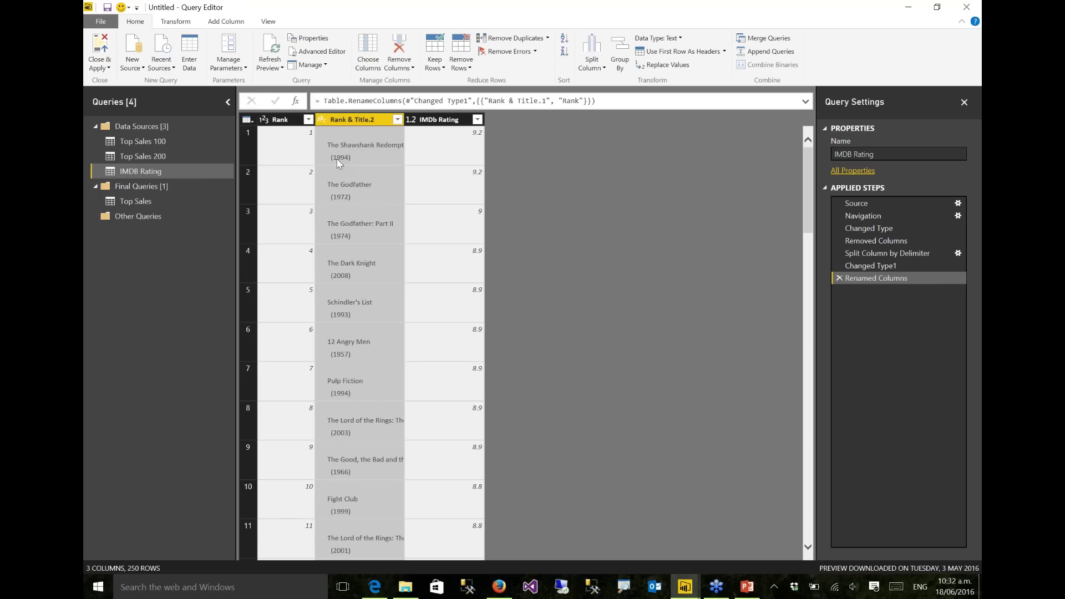
pyautogui.rightClick(369, 119)
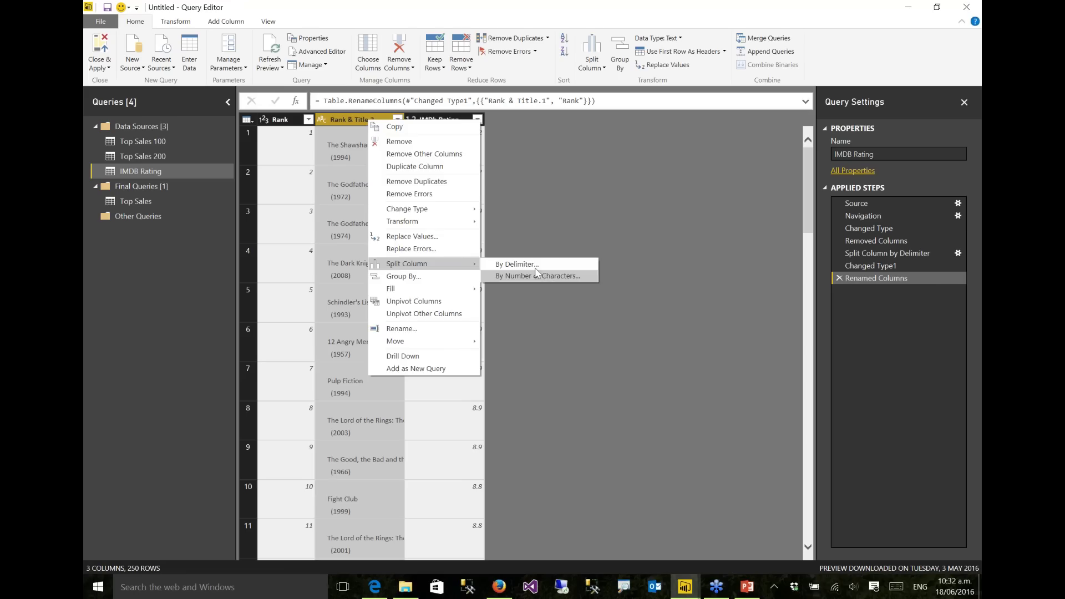
pyautogui.click(528, 265)
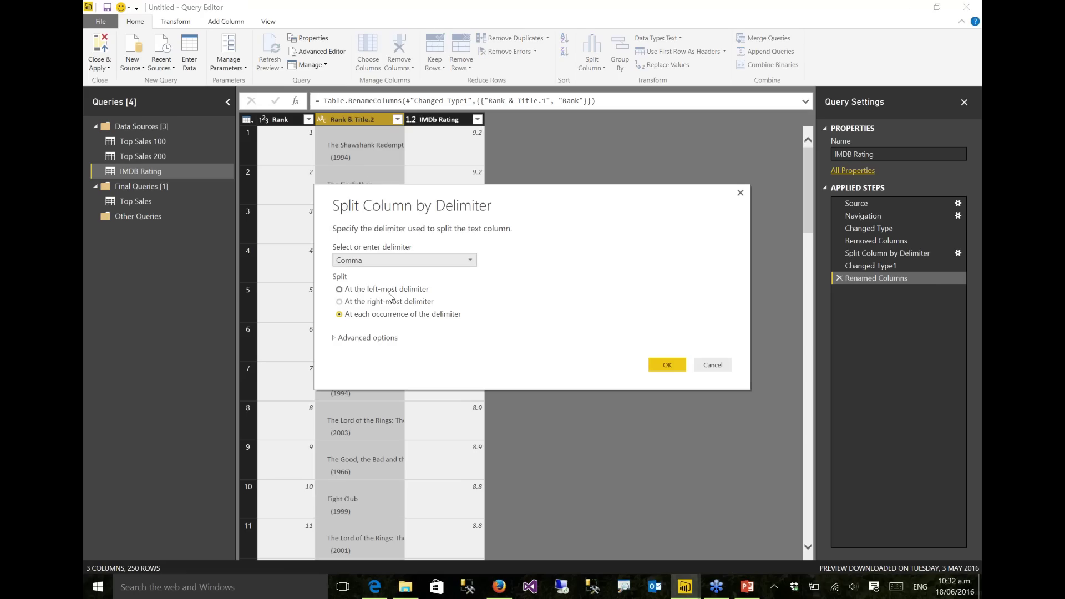
pyautogui.click(371, 265)
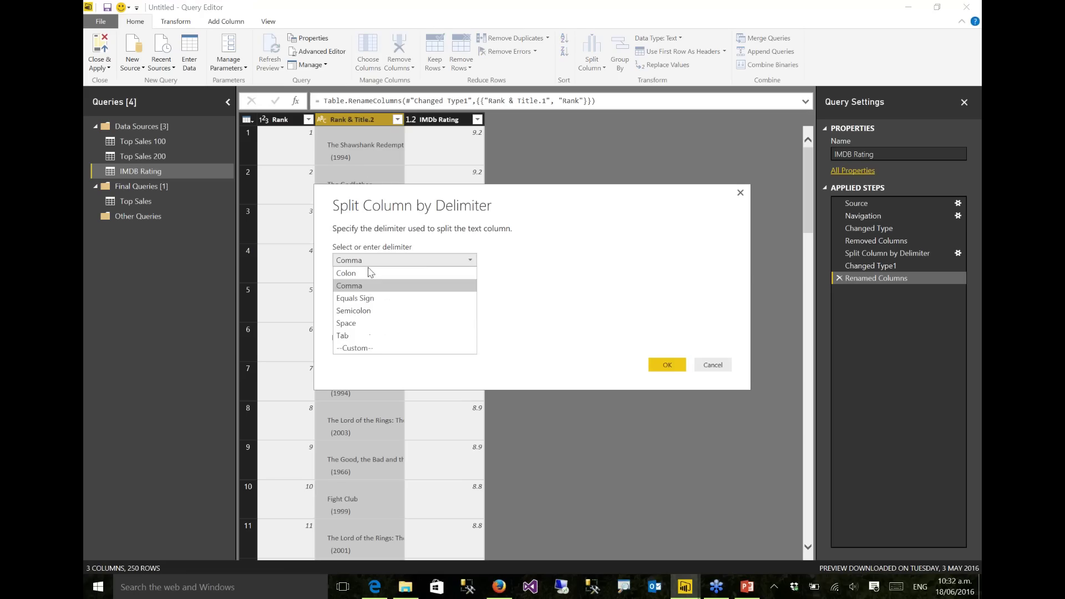
pyautogui.click(358, 348)
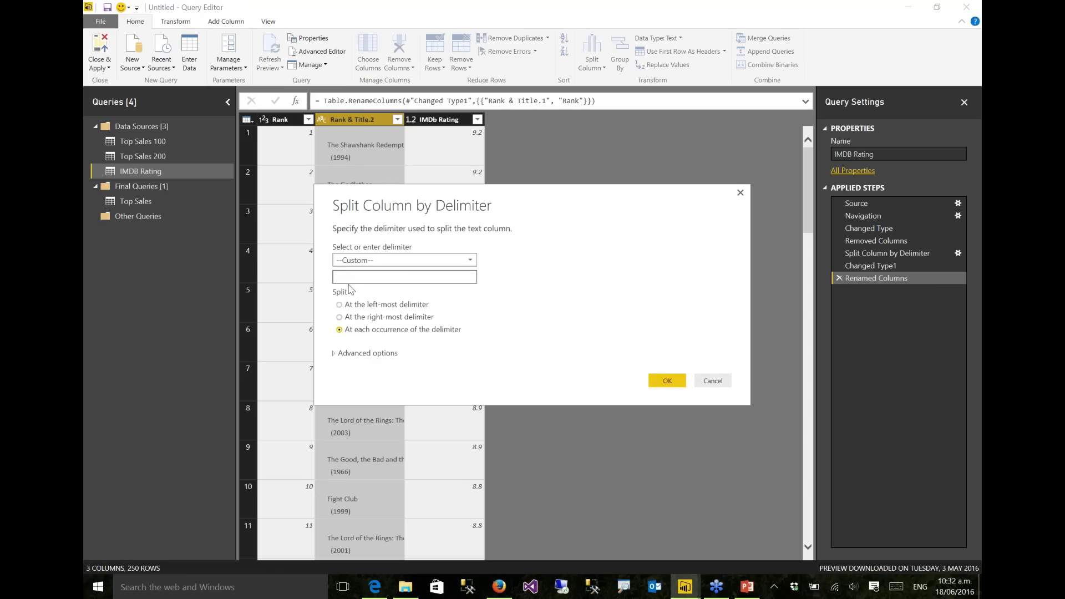
pyautogui.click(339, 317)
pyautogui.click(668, 381)
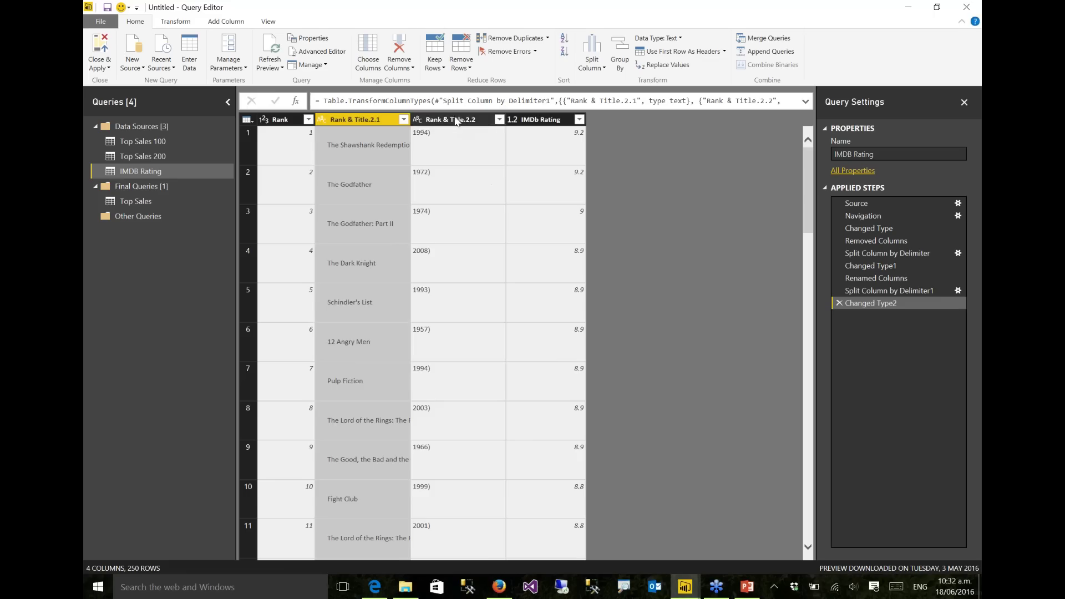
# Replace ")" with an empty value in the Rank & Title.2.2 column
pyautogui.click(455, 120)
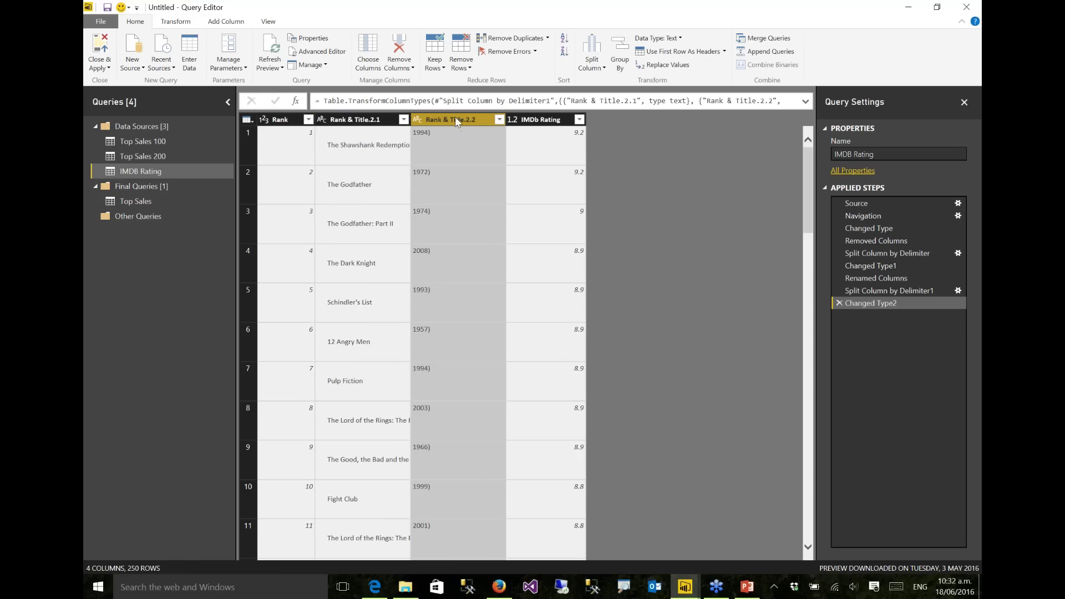
pyautogui.rightClick(453, 119)
pyautogui.click(501, 242)
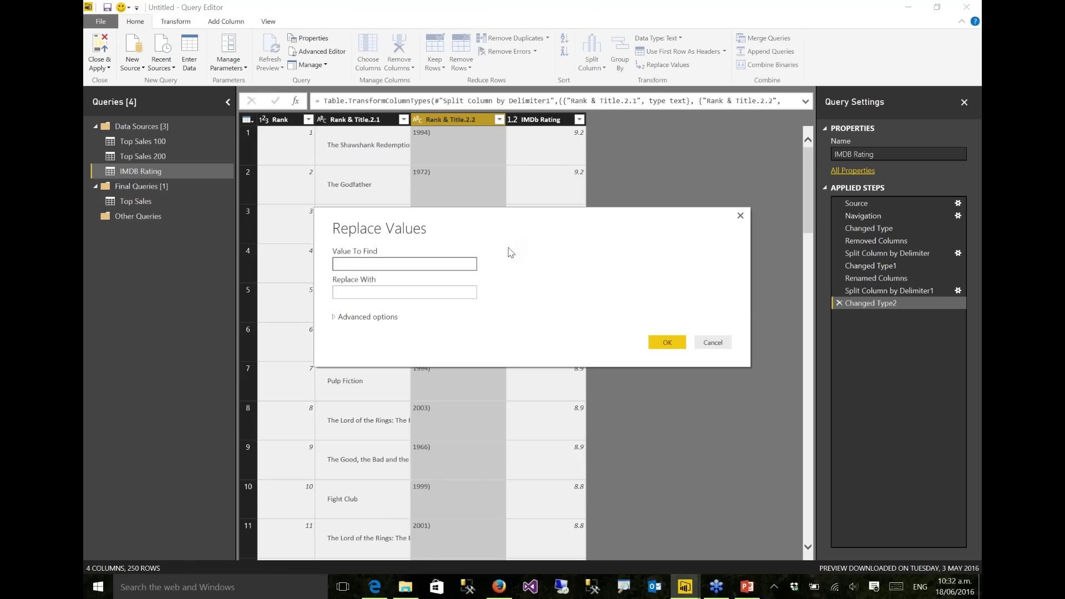
pyautogui.click(471, 290)
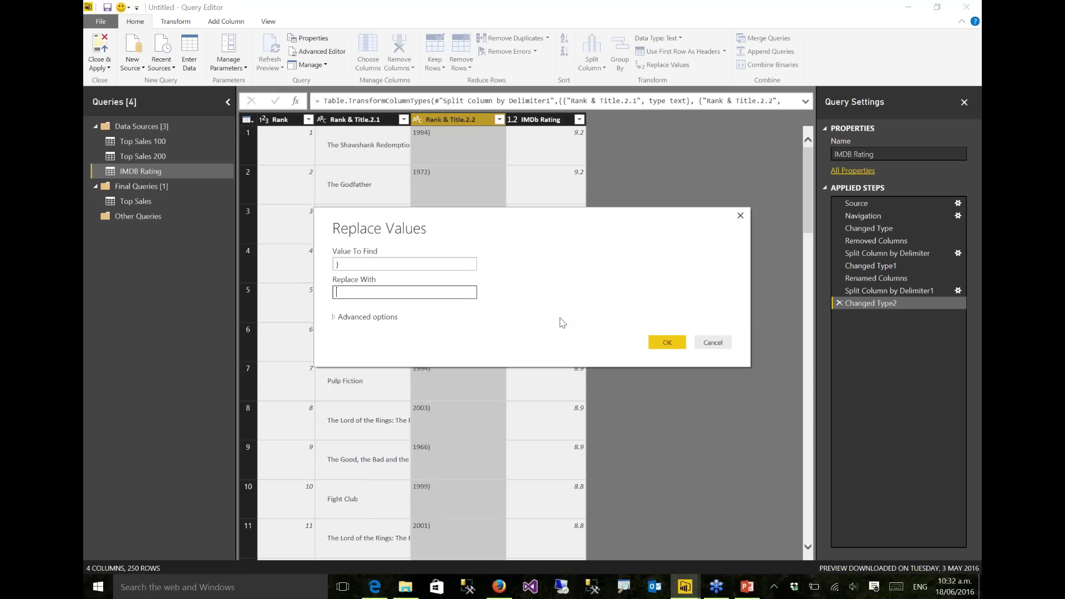
pyautogui.click(676, 348)
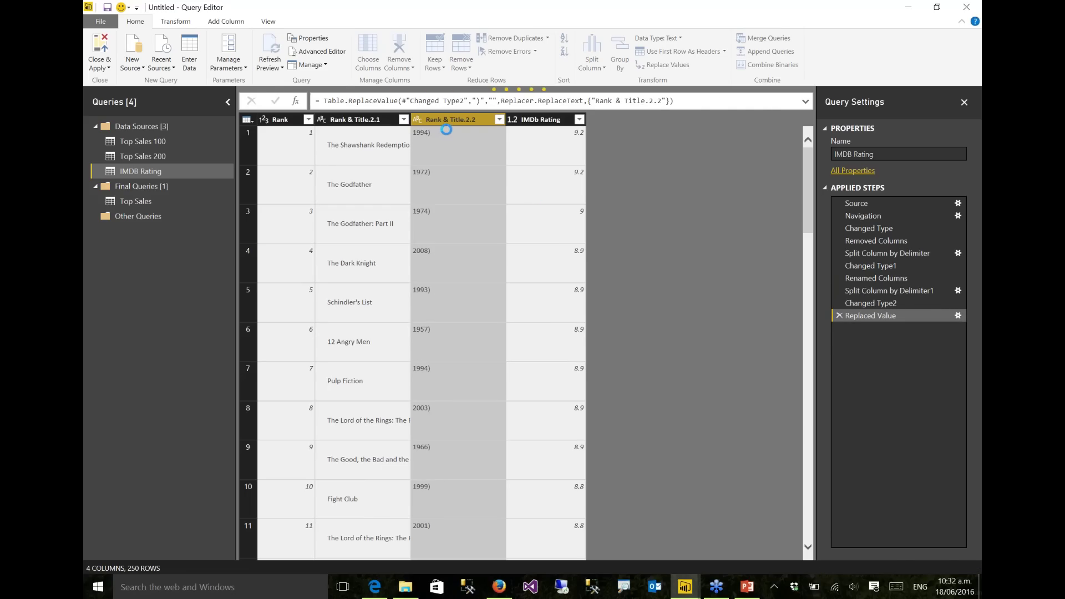
# Change the Rank & Title.2.2 column's data type to Whole Number and rename the column as Year
pyautogui.click(418, 118)
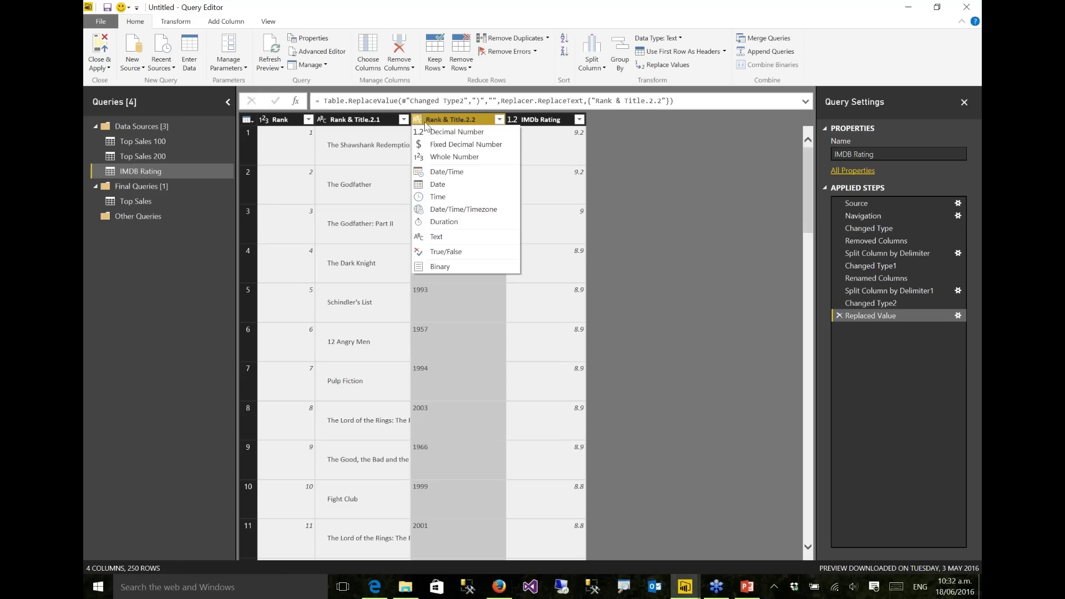
pyautogui.click(439, 156)
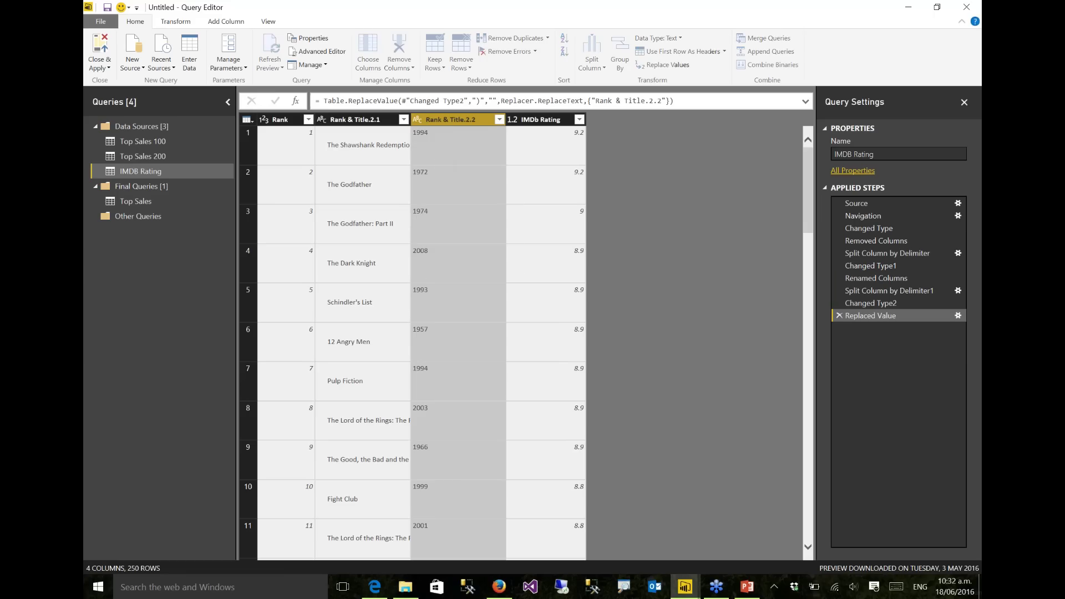
pyautogui.rightClick(462, 120)
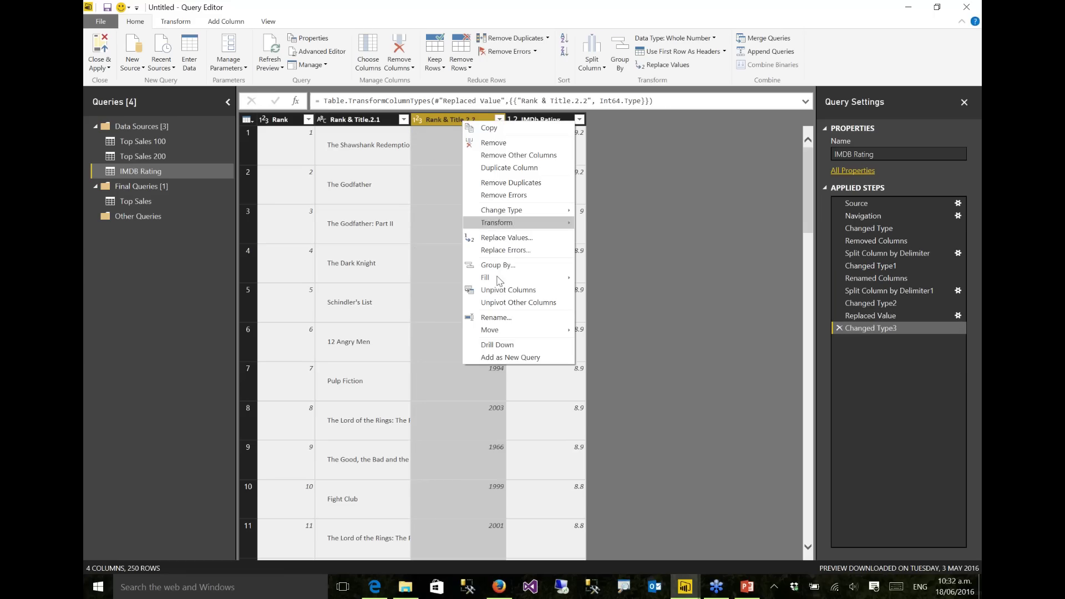
pyautogui.click(483, 317)
pyautogui.write('Year')
pyautogui.press('Return')
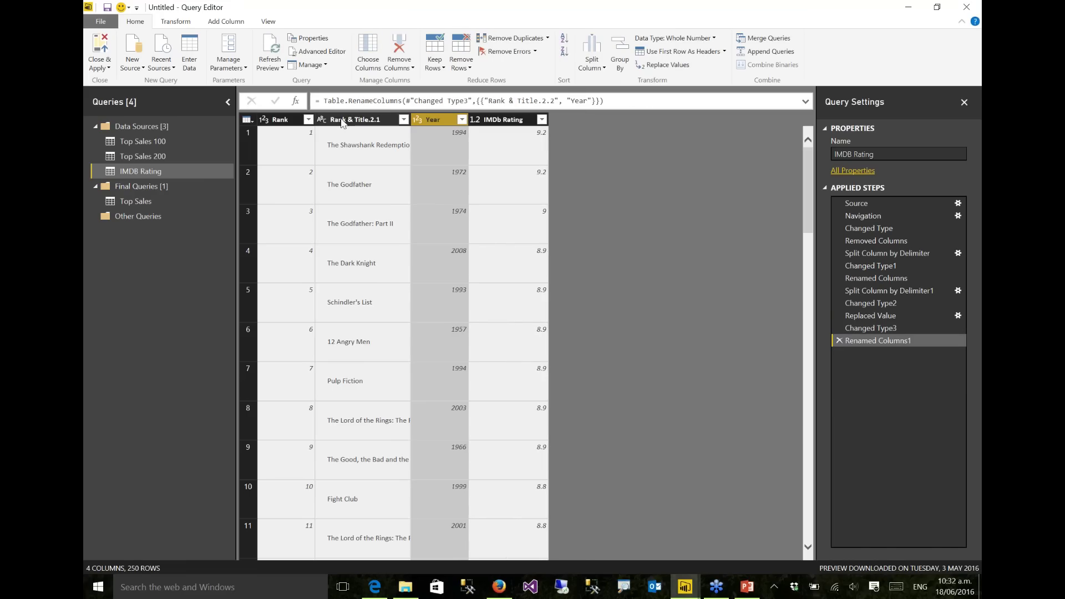
# Trim the text in the Rank & Title.2.1 column and widen the column to fit the full film titles
pyautogui.click(342, 120)
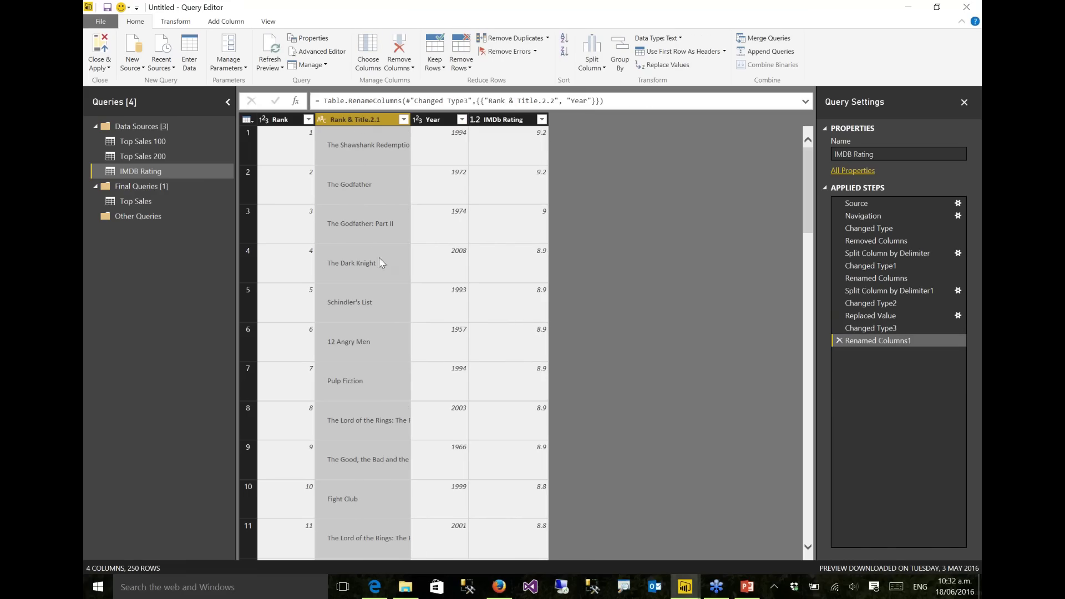
pyautogui.rightClick(366, 123)
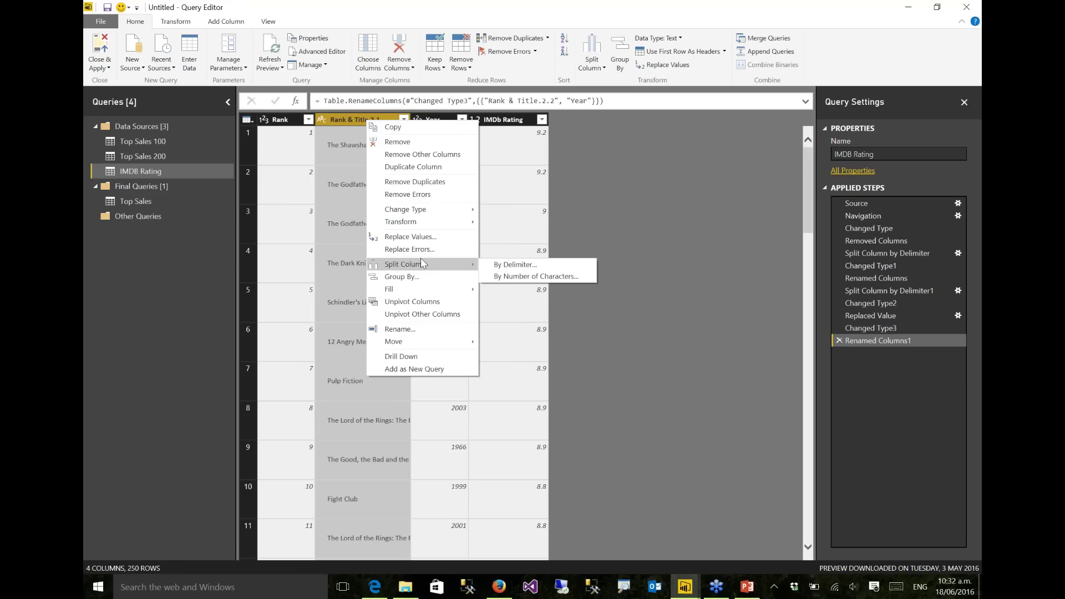
pyautogui.moveTo(434, 223)
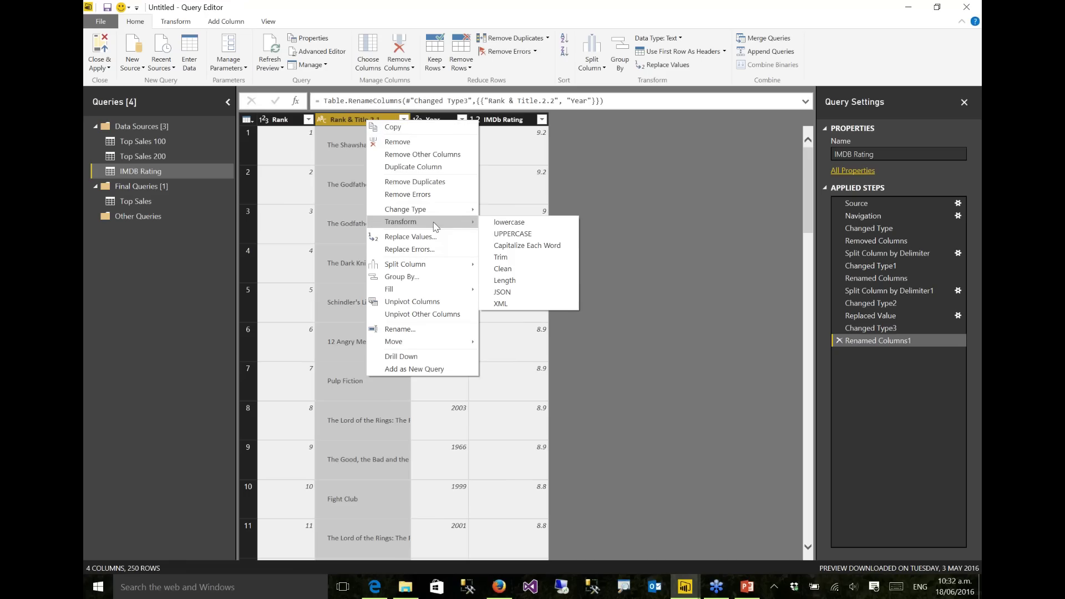
pyautogui.click(502, 257)
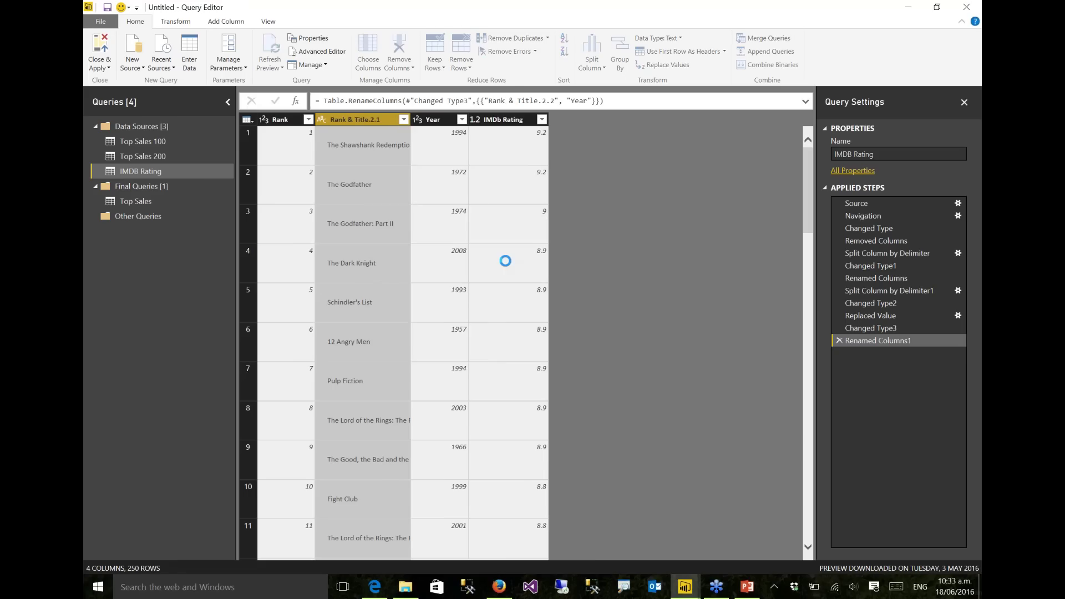
pyautogui.moveTo(411, 122); pyautogui.dragTo(573, 158)
# Rename the Rank & Title.2.1 column as Title
pyautogui.rightClick(422, 119)
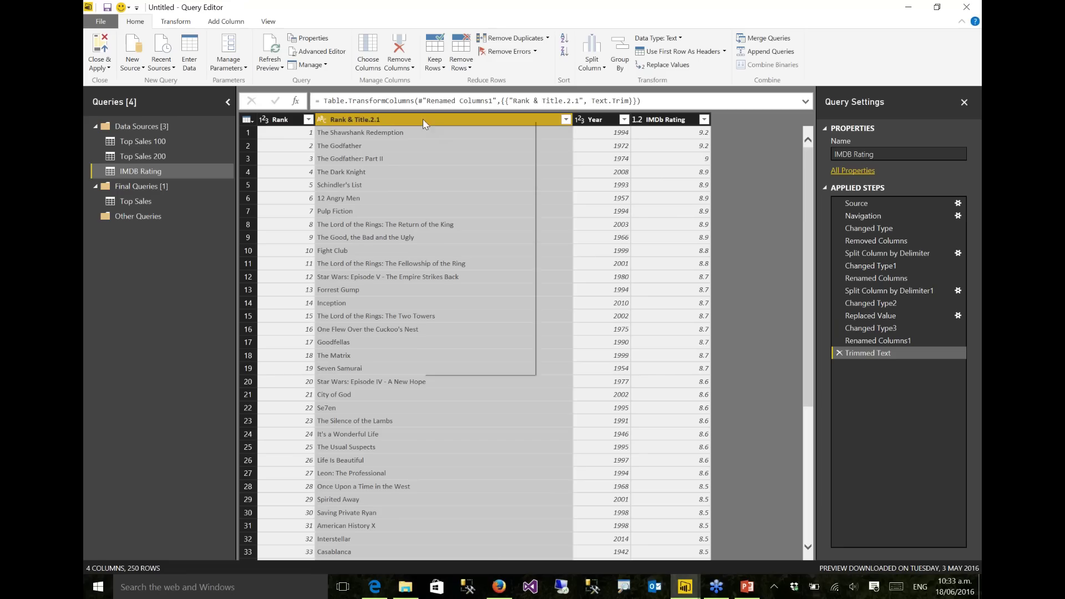
pyautogui.click(469, 329)
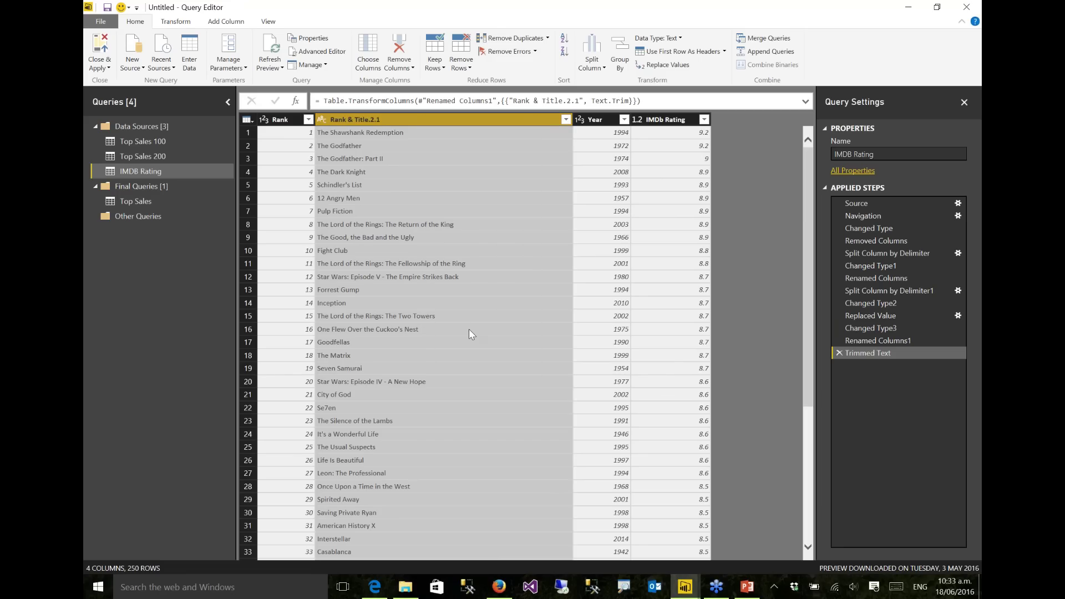
pyautogui.write('Title')
pyautogui.press('Return')
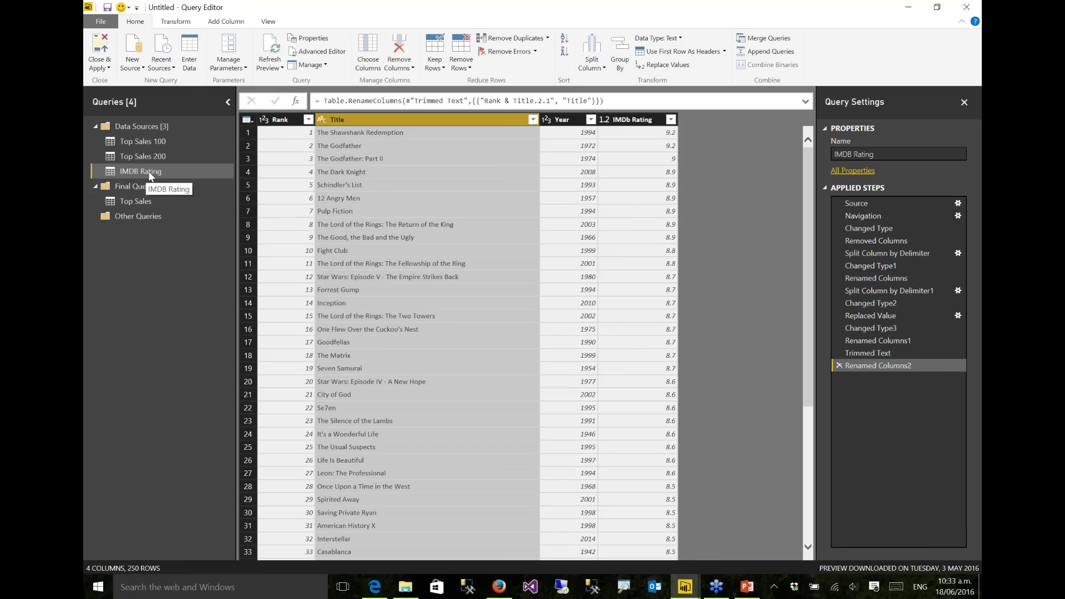
# Disable loading into the model for the Top Sales 100 and Top Sales 200 queries
pyautogui.click(145, 141)
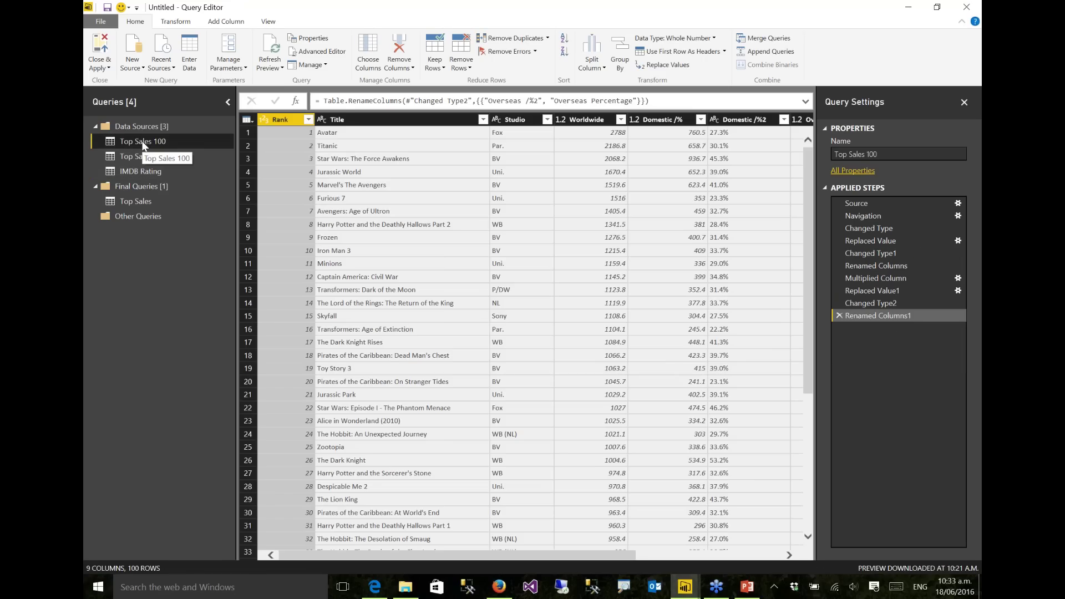
pyautogui.rightClick(143, 143)
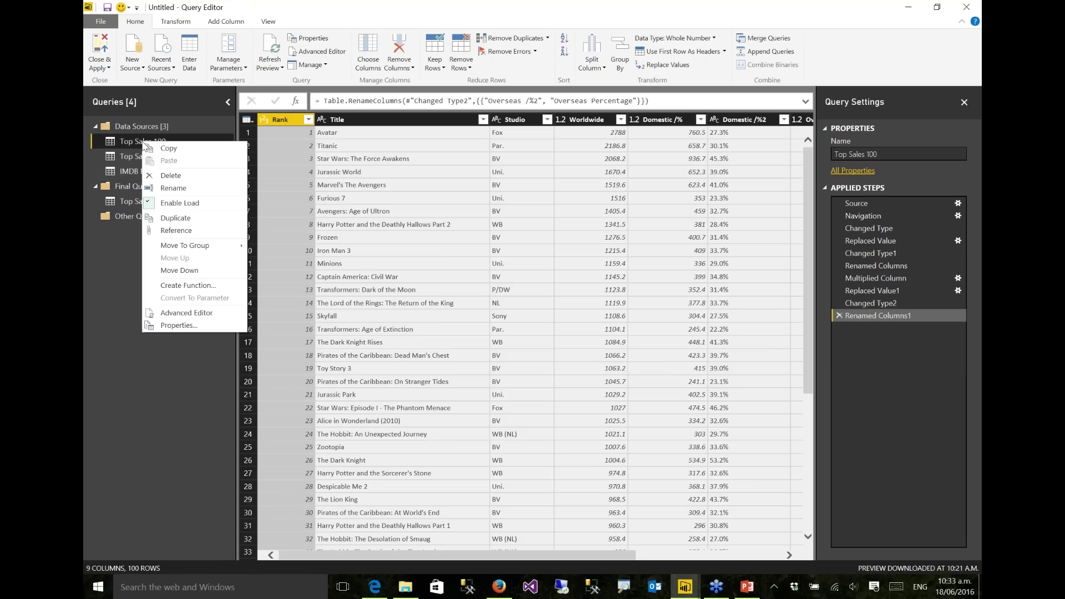
pyautogui.click(166, 203)
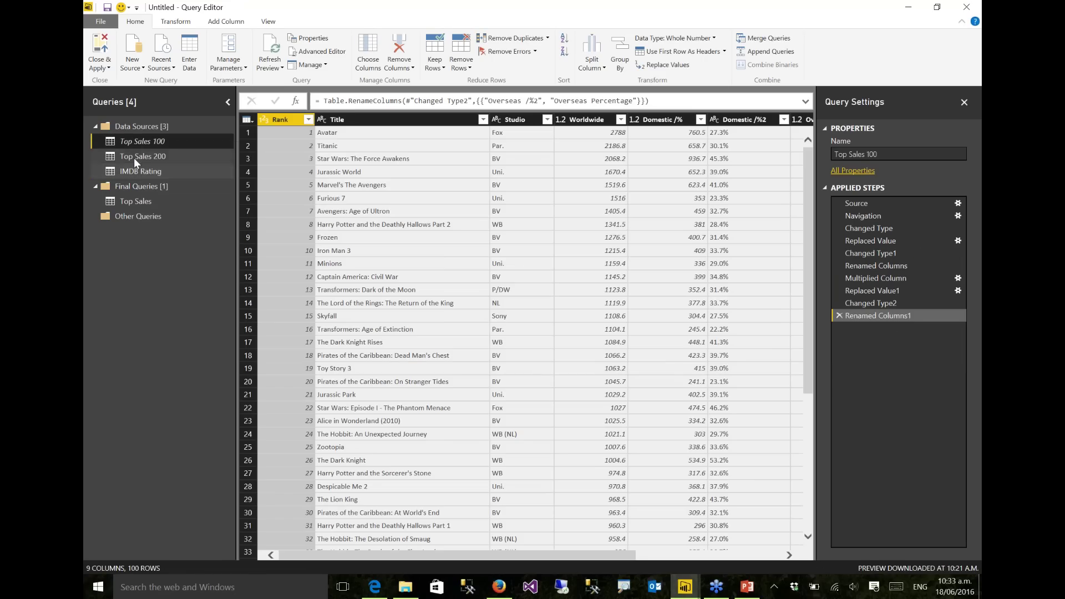
pyautogui.click(134, 157)
pyautogui.rightClick(139, 158)
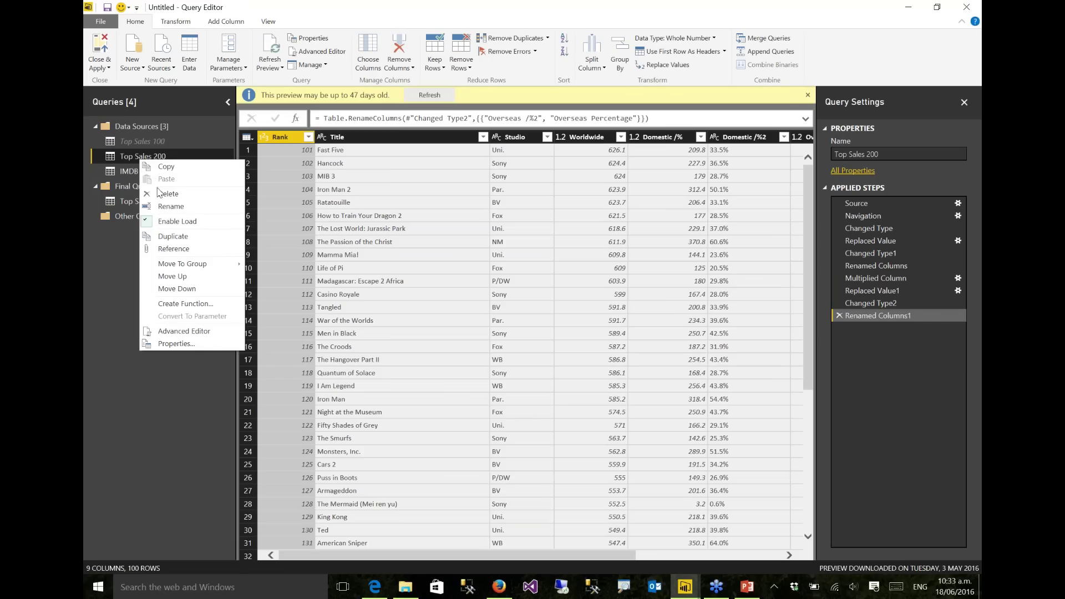
pyautogui.click(152, 222)
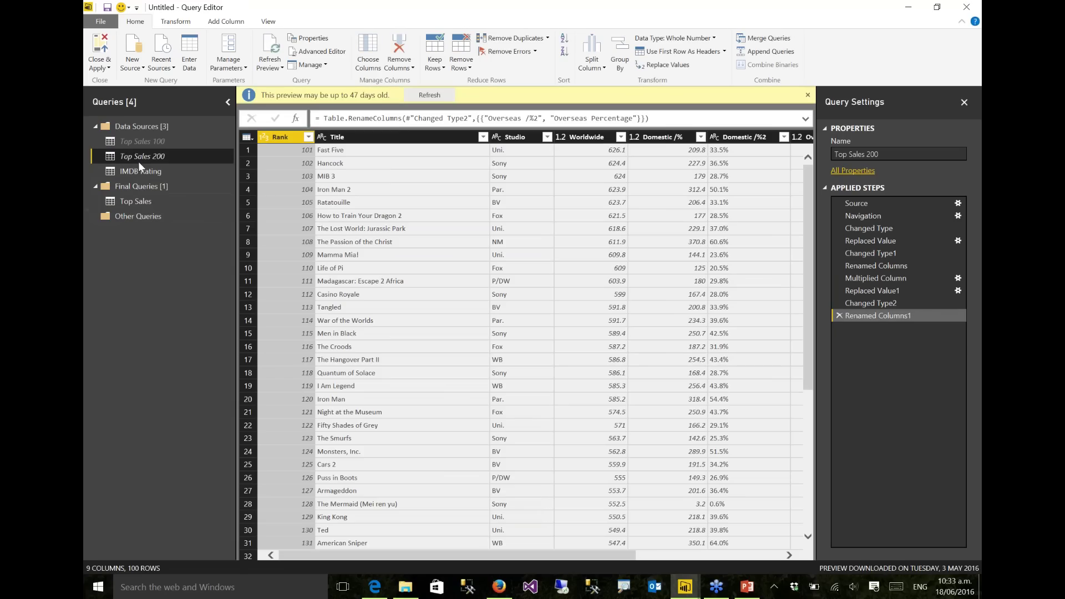
# Check the IMDB Rating and Top Sales queries, then close the Query Editor and apply the changes
pyautogui.click(135, 171)
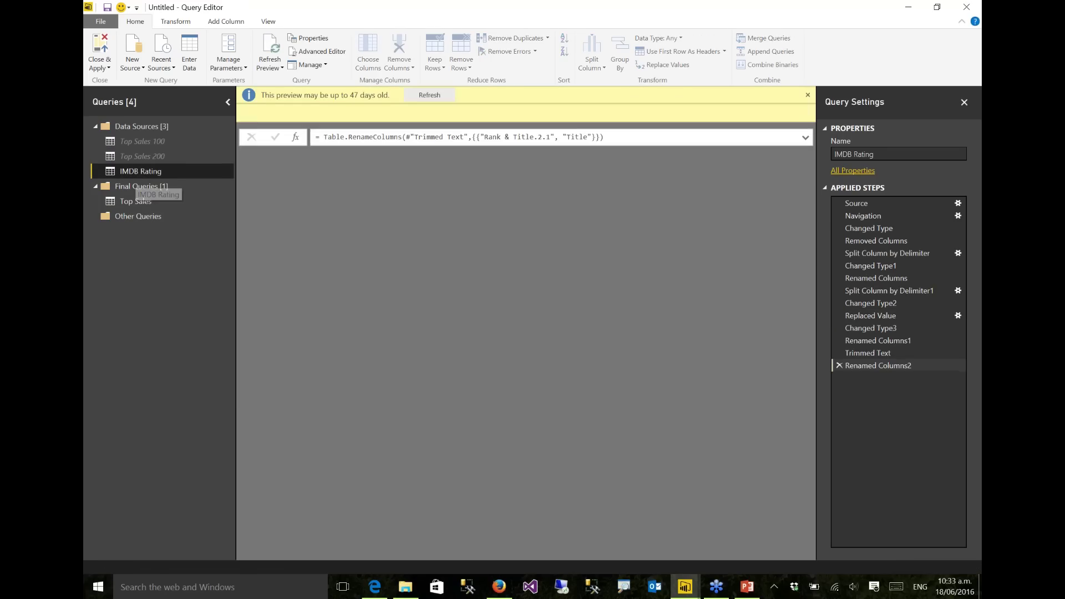
pyautogui.click(138, 201)
pyautogui.click(142, 172)
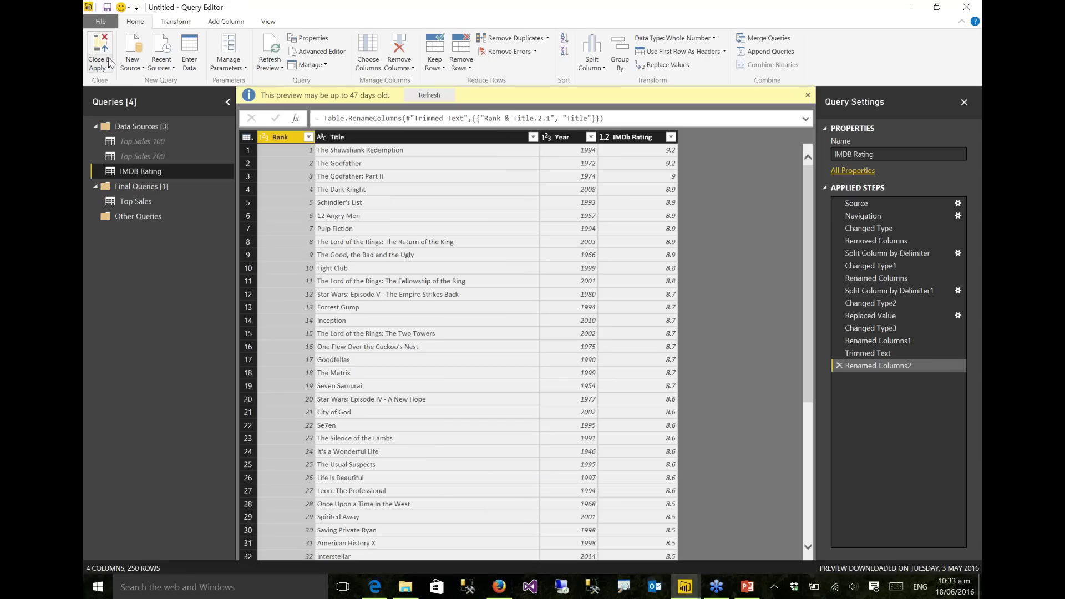
pyautogui.click(103, 51)
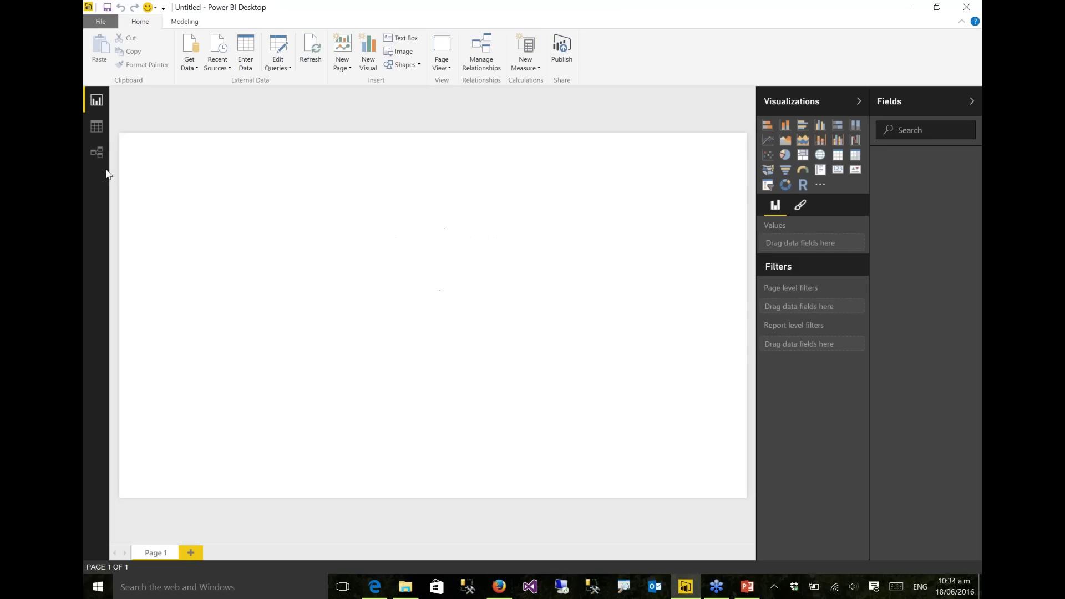
# Edit the relationship between Top Sales and IMDB Rating so that it matches their Title columns instead of Rank
pyautogui.click(98, 157)
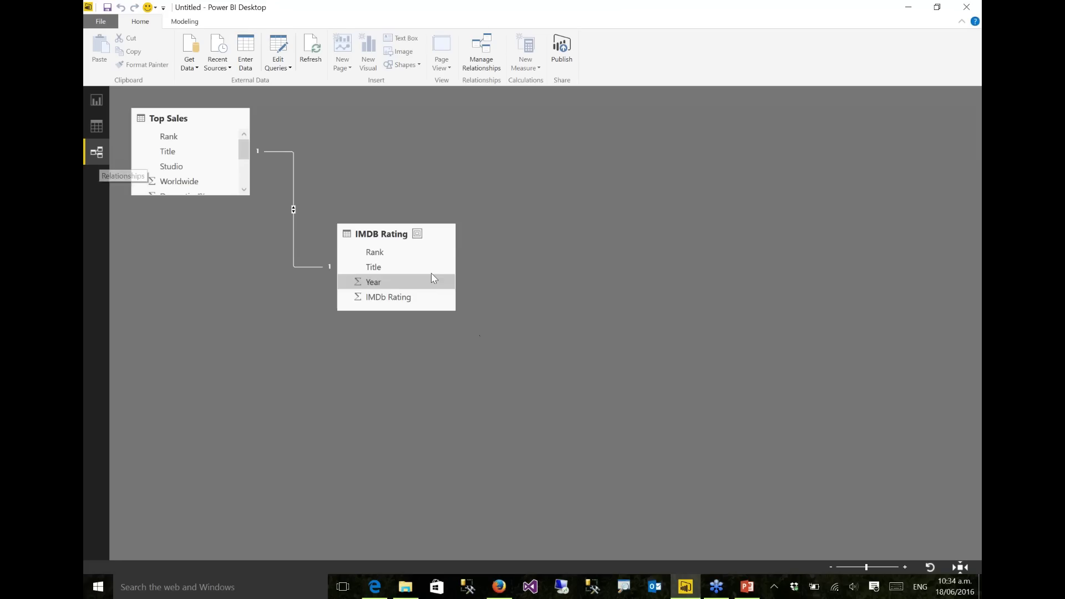
pyautogui.doubleClick(294, 215)
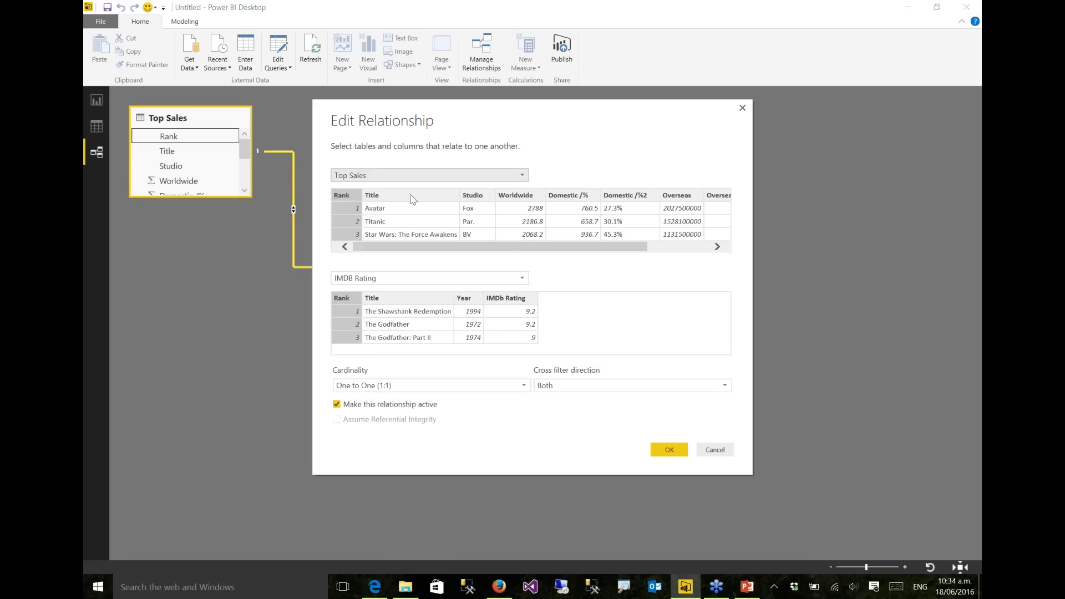
pyautogui.click(410, 195)
pyautogui.click(408, 300)
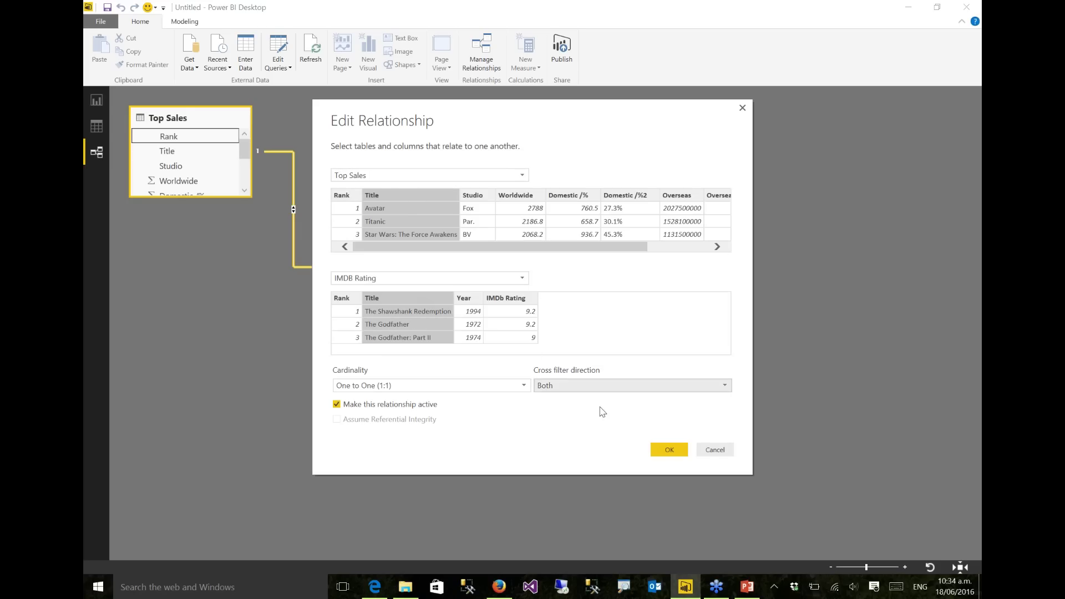
pyautogui.click(669, 450)
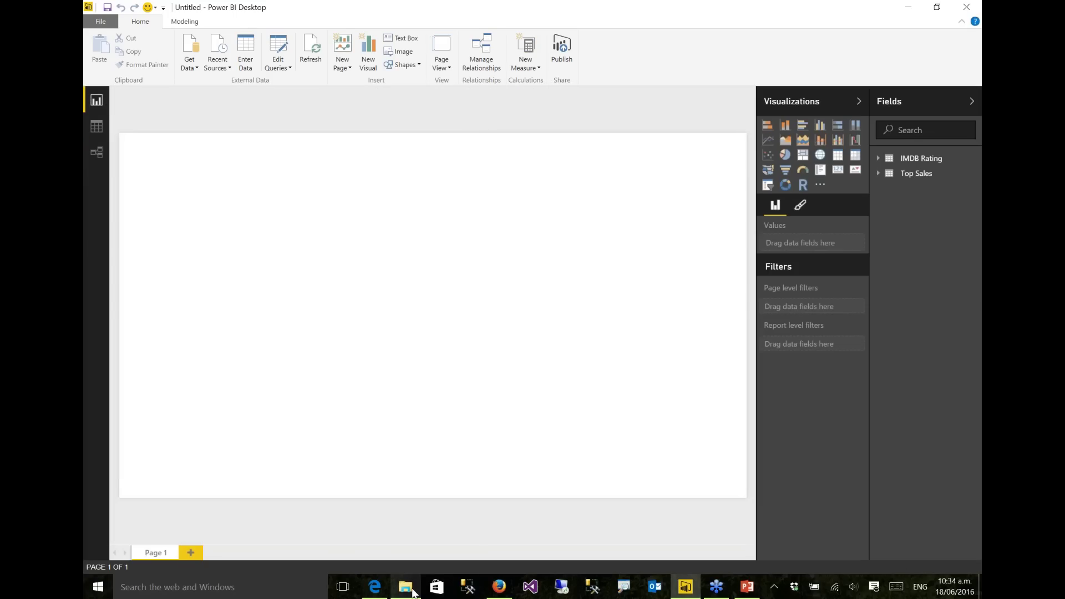
# Open the Movies.pbix report from the Demo folder in File Explorer
pyautogui.click(412, 592)
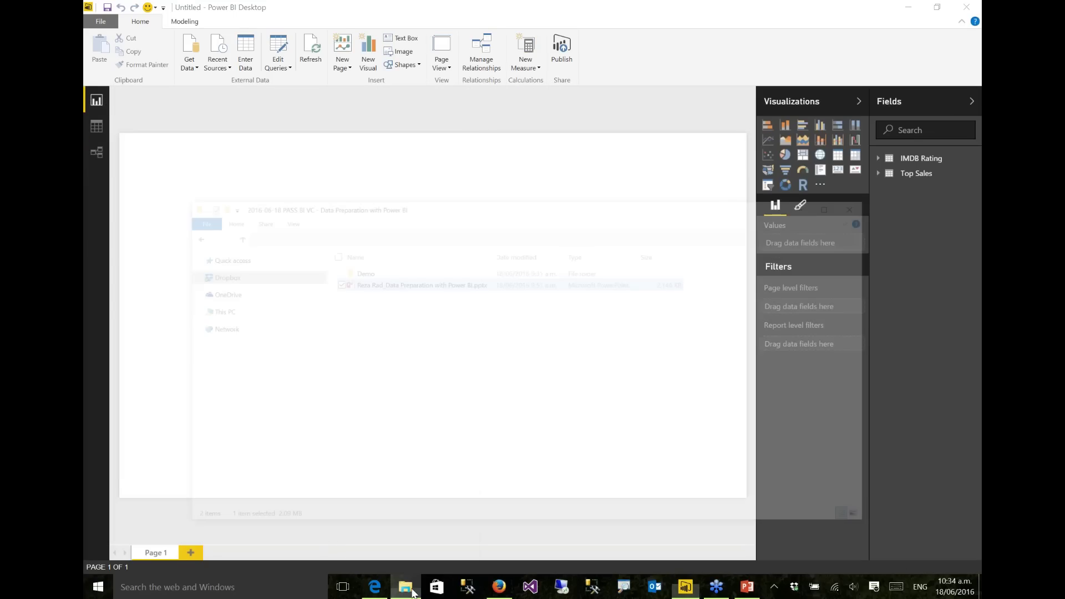
pyautogui.doubleClick(345, 198)
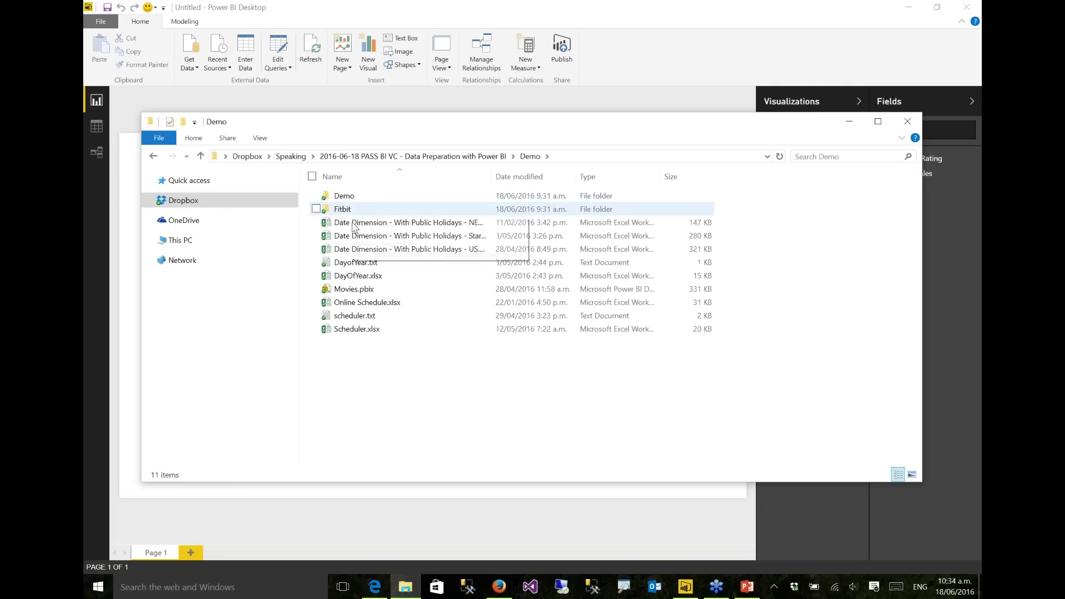
pyautogui.click(409, 288)
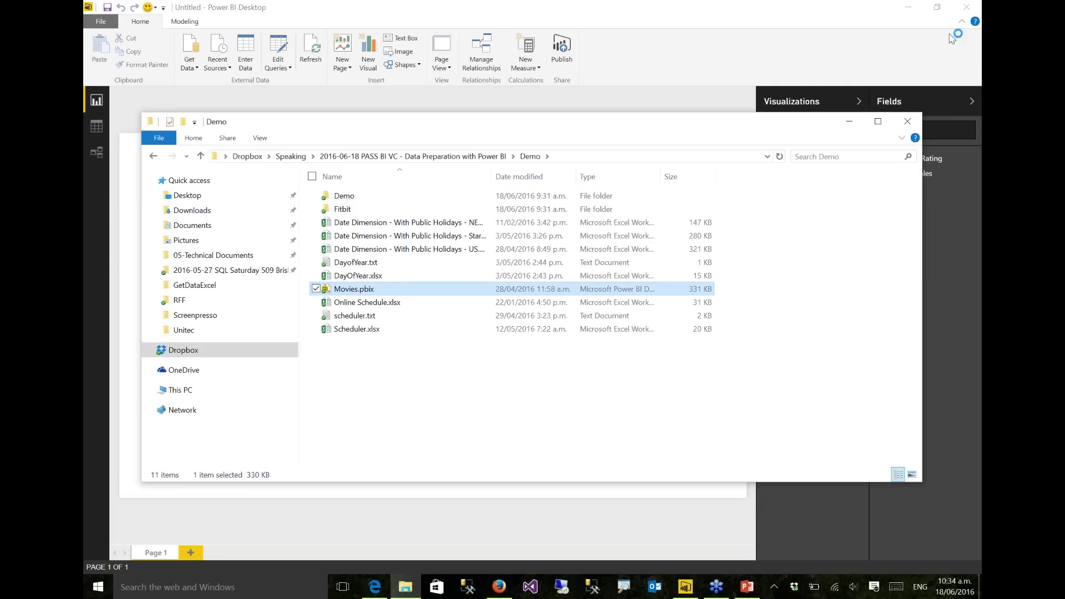
pyautogui.press('Return')
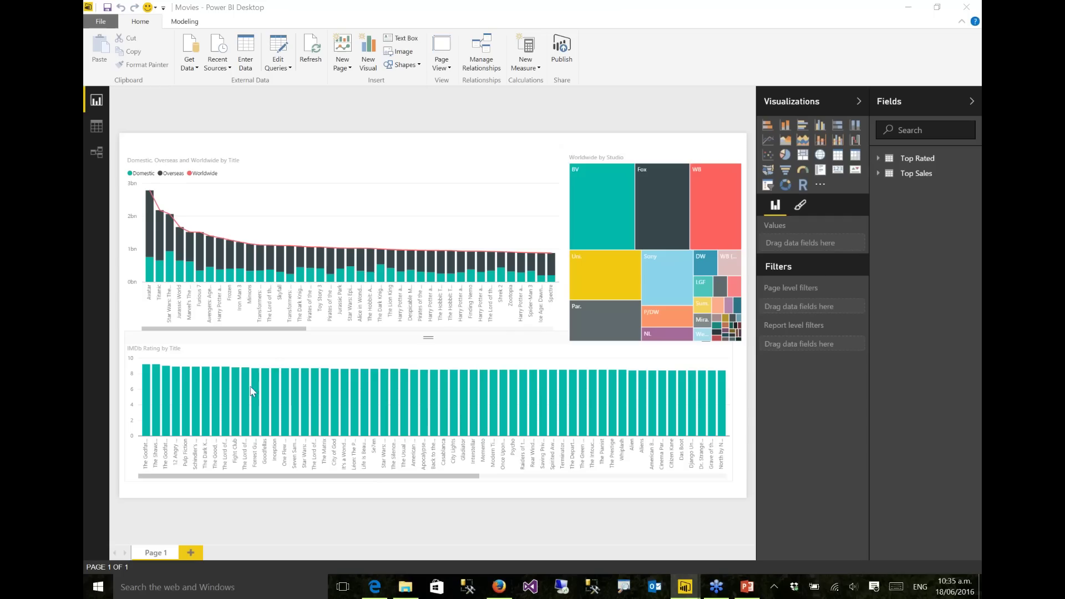
# Examine how selecting rated titles and the BV and WB studios cross-highlights the report's charts, then clear the studio selection
pyautogui.moveTo(158, 237)
pyautogui.moveTo(149, 283)
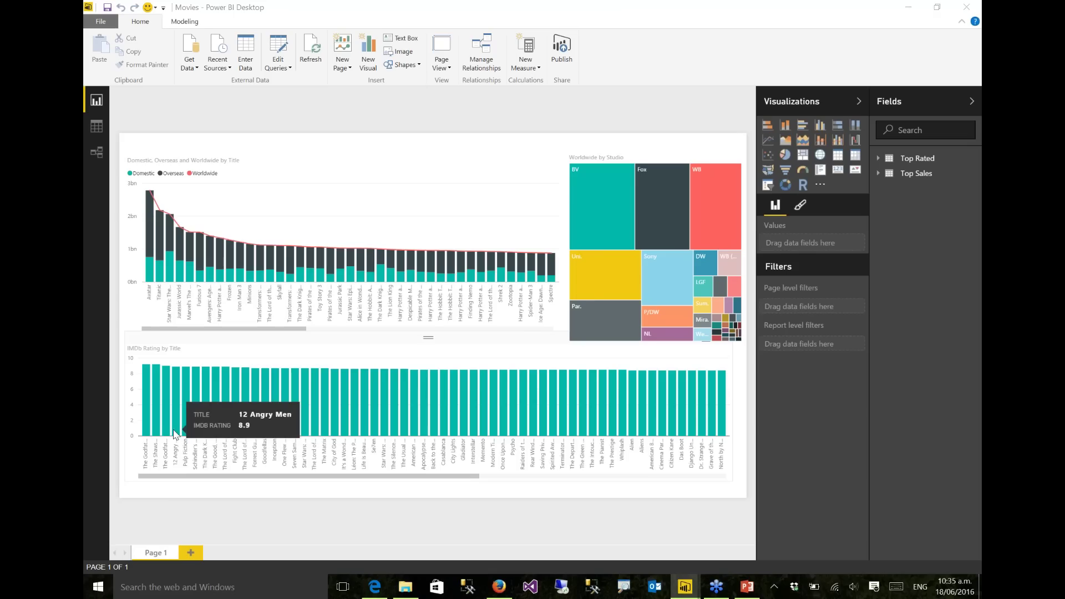
pyautogui.click(146, 424)
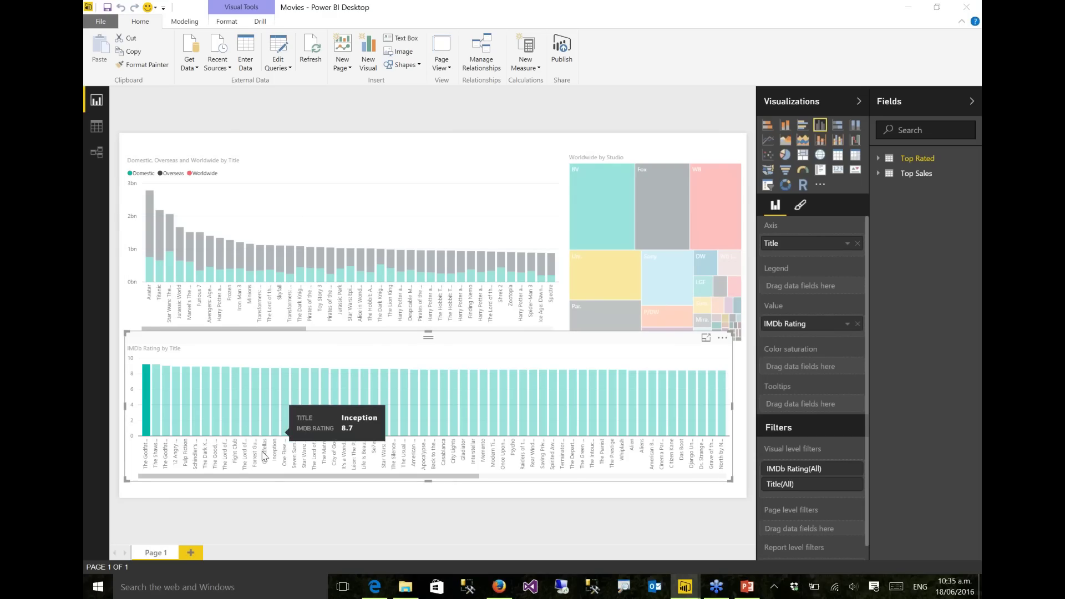
pyautogui.click(224, 428)
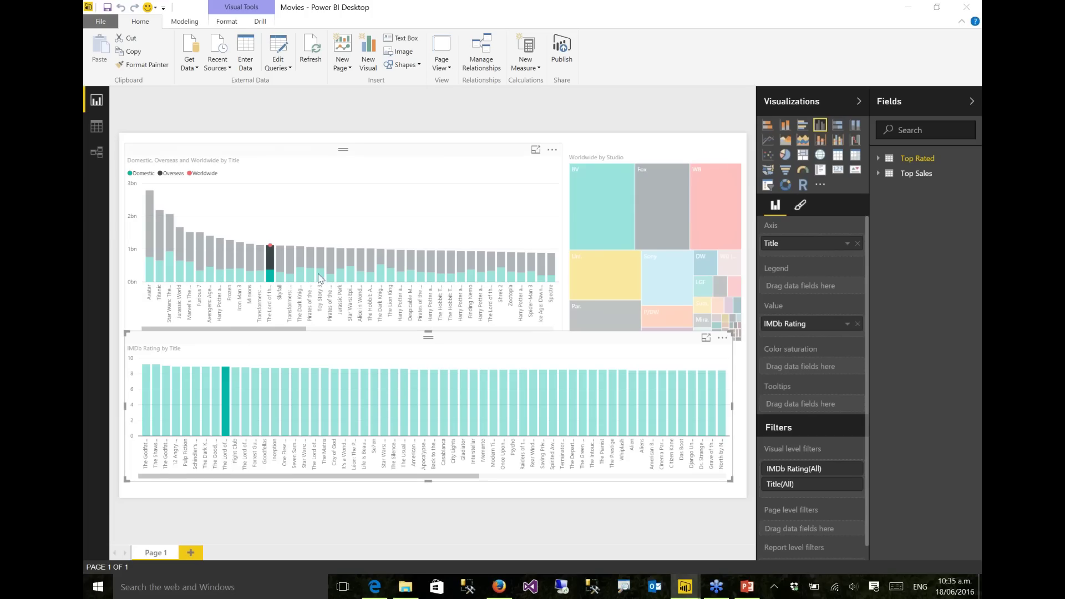
pyautogui.click(608, 209)
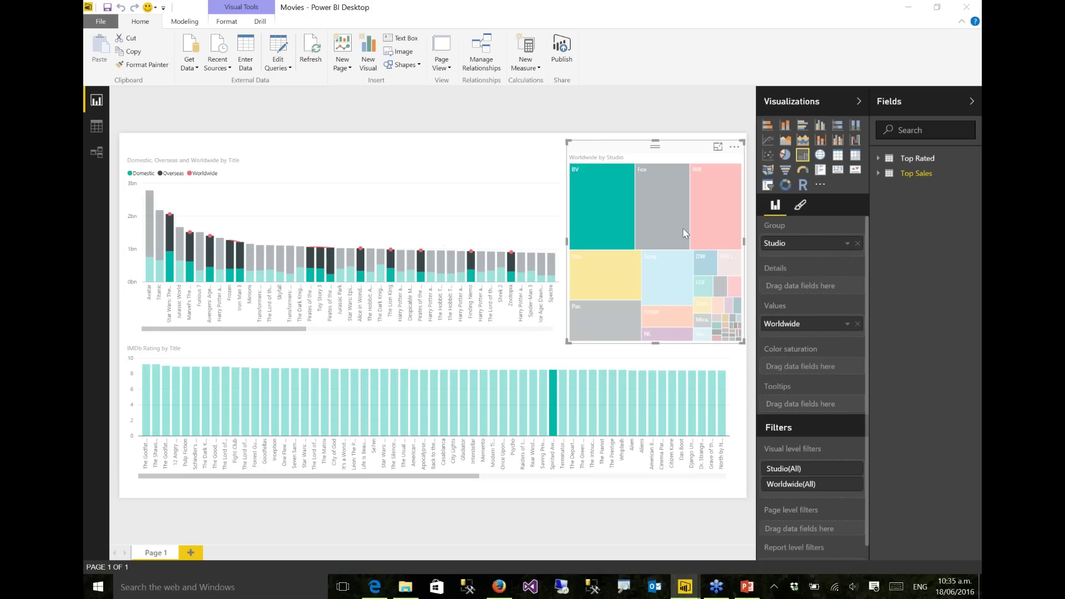
pyautogui.click(713, 202)
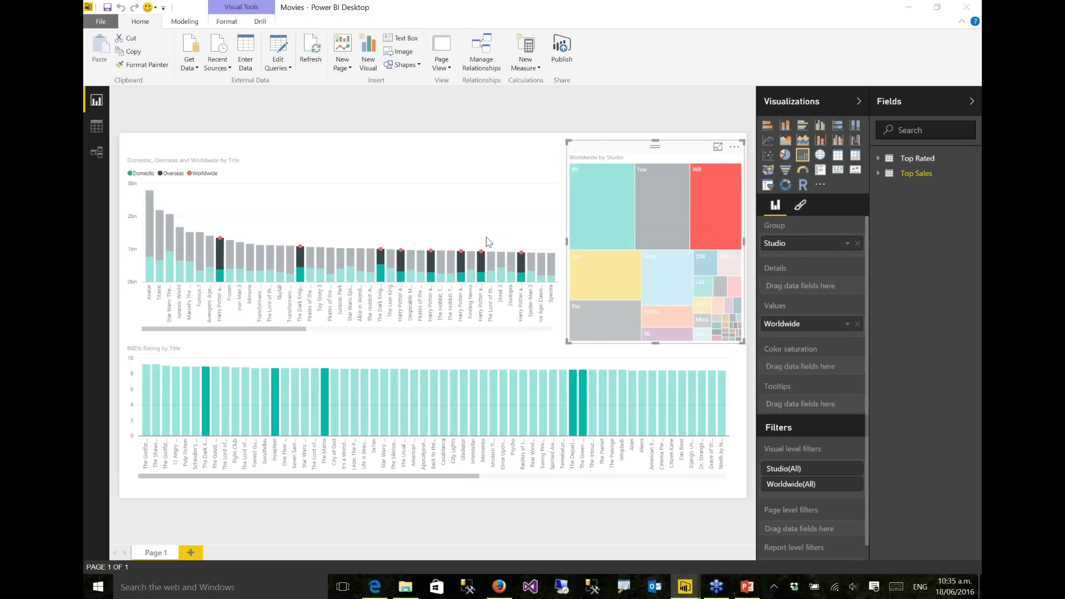
pyautogui.moveTo(222, 262)
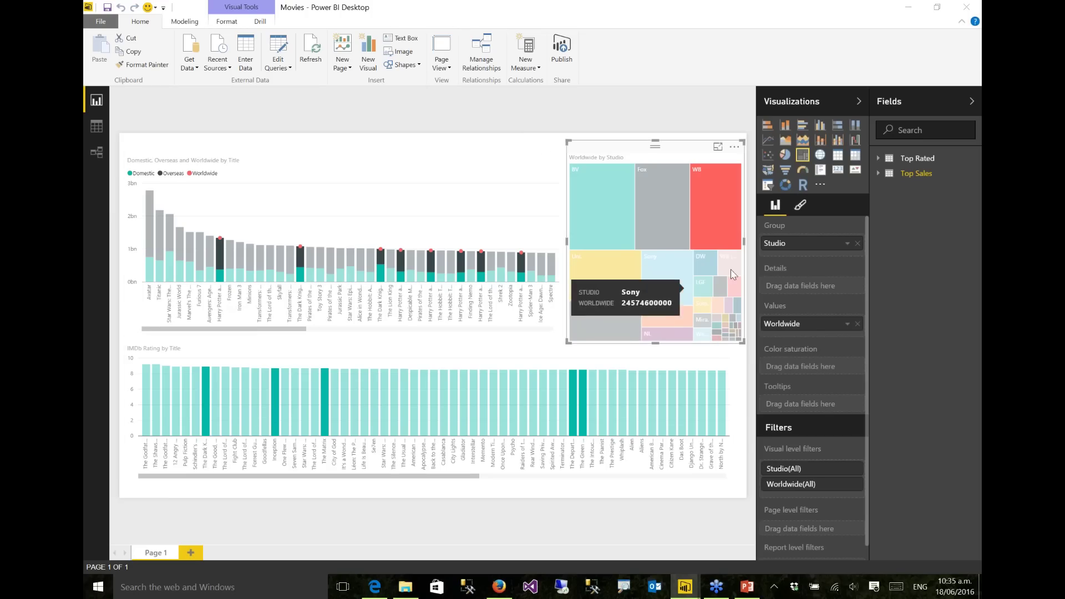
pyautogui.click(716, 218)
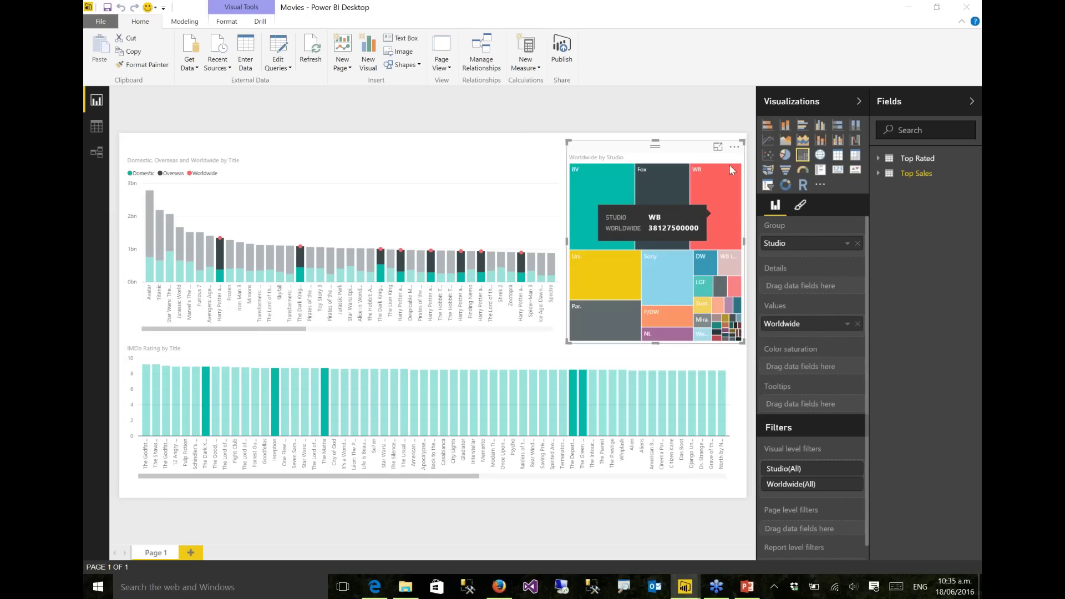
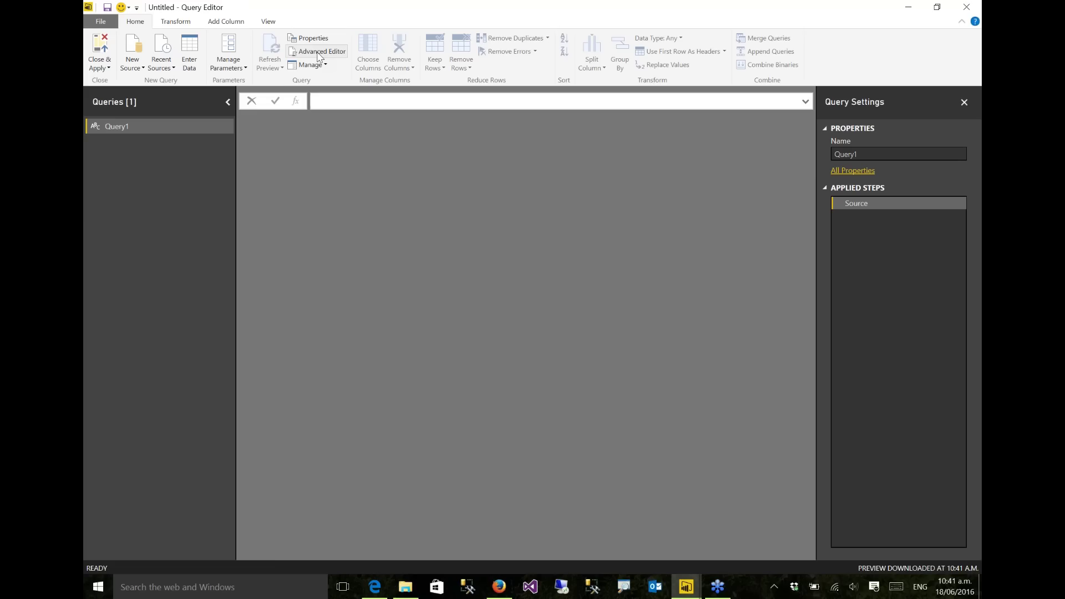
# Look up the Text.Range function in the #shared list and read its documentation without invoking it
pyautogui.scroll(-15, 429, 284)
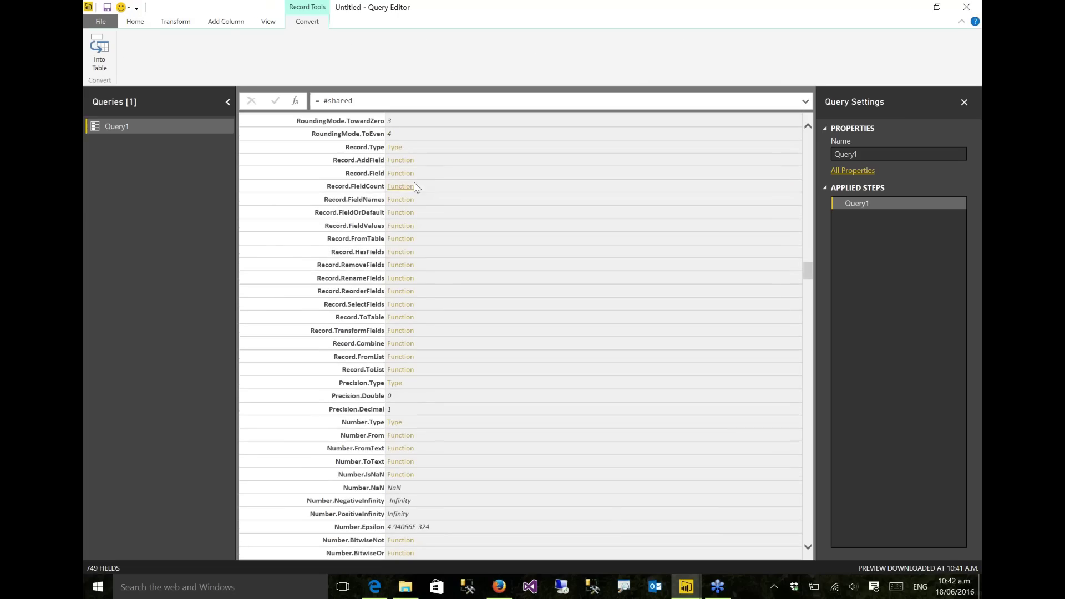
pyautogui.scroll(-3, 429, 284)
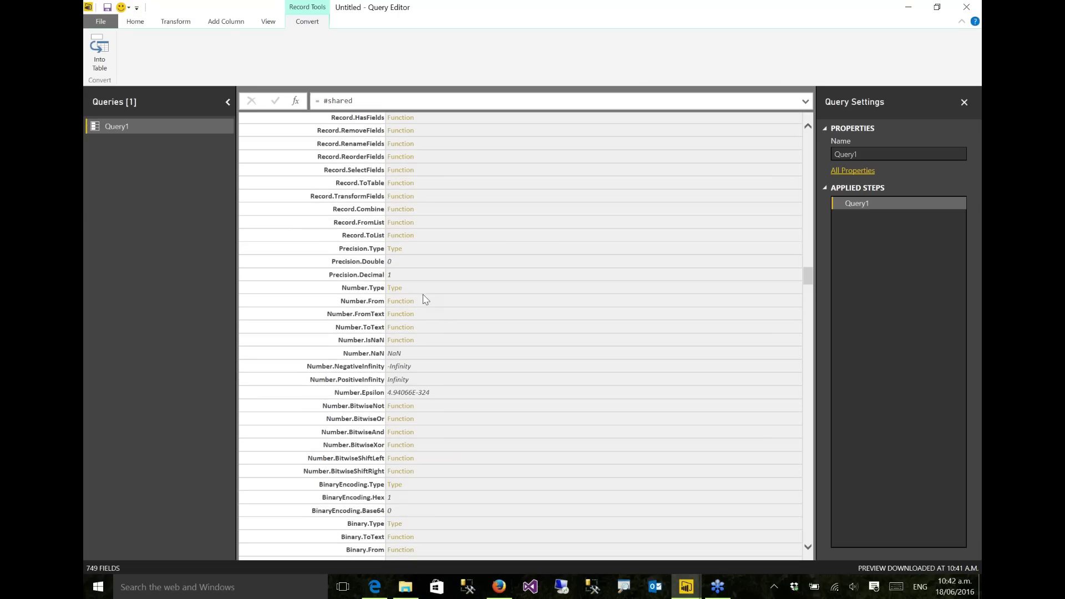
pyautogui.scroll(-11, 426, 317)
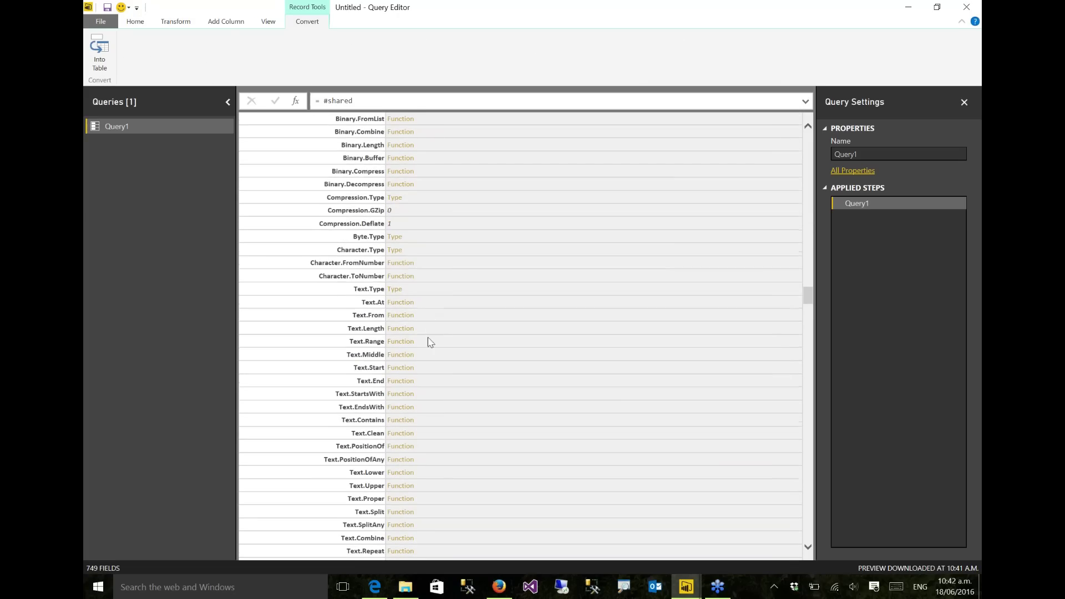
pyautogui.click(400, 342)
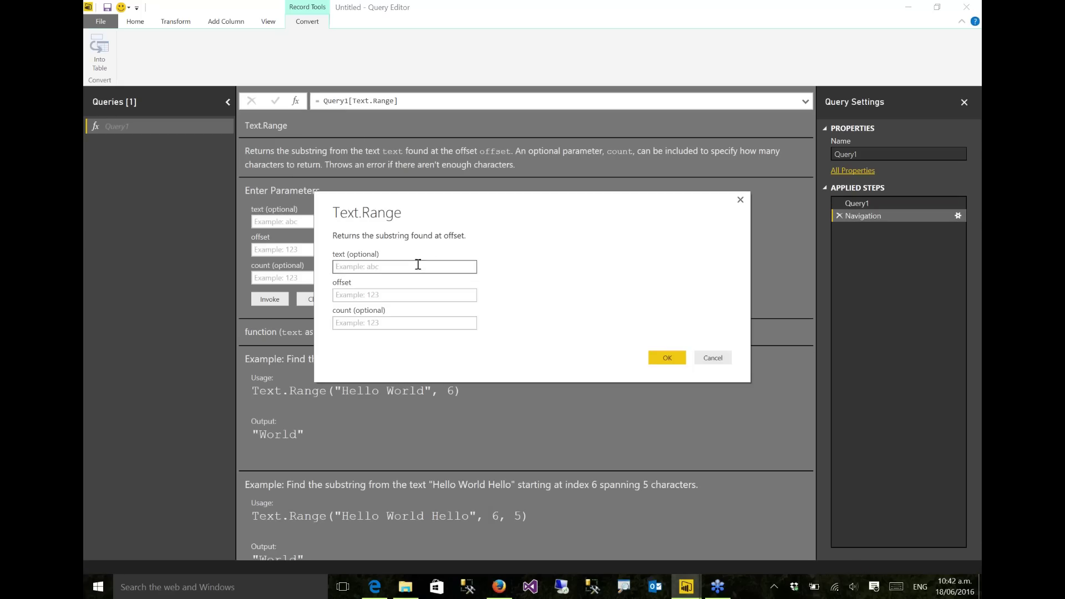
pyautogui.moveTo(490, 203); pyautogui.dragTo(600, 250)
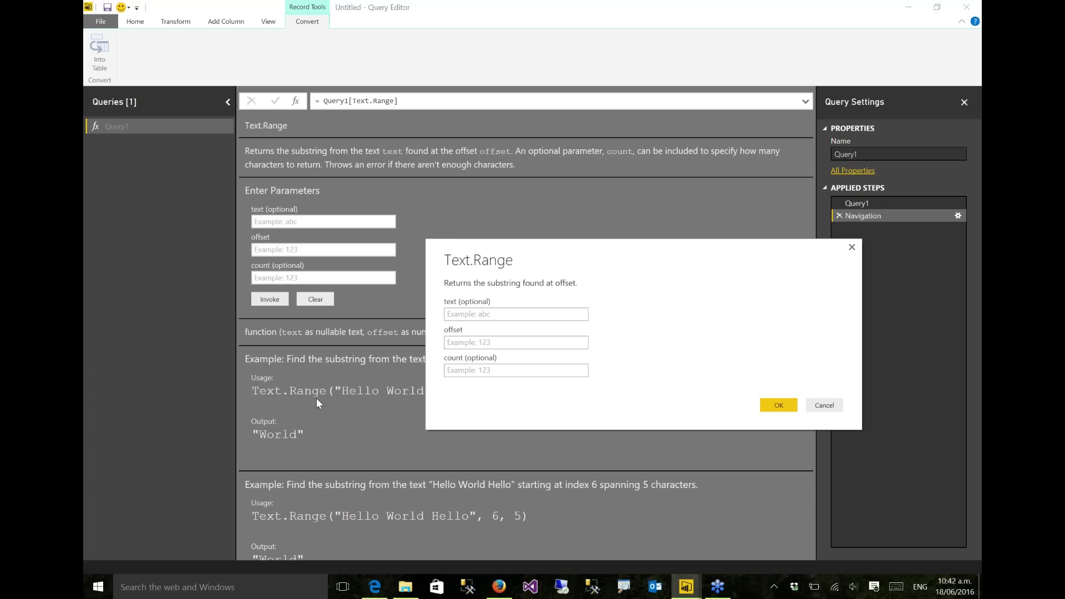
pyautogui.moveTo(601, 255); pyautogui.dragTo(562, 233)
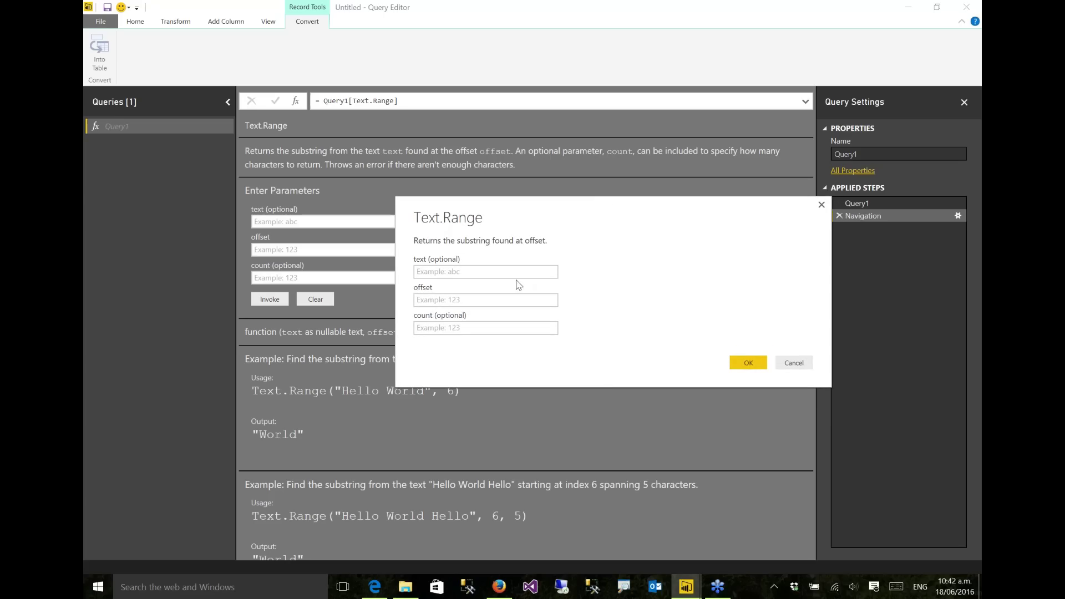
pyautogui.click(504, 328)
pyautogui.click(801, 365)
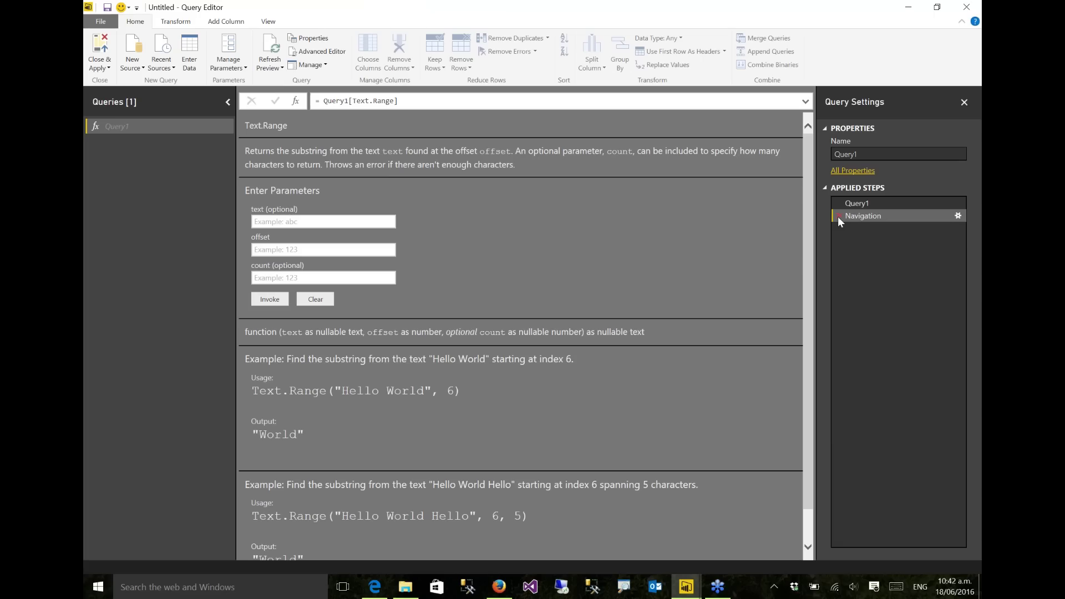
# Review the Query1 and Navigation applied steps and delete the Navigation step
pyautogui.click(855, 205)
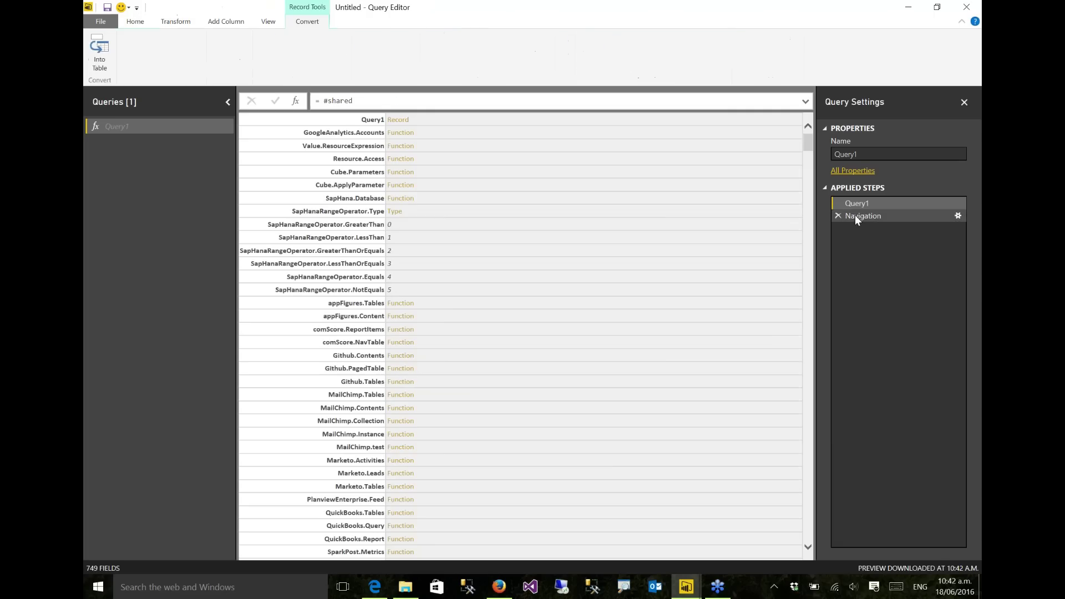
pyautogui.click(854, 215)
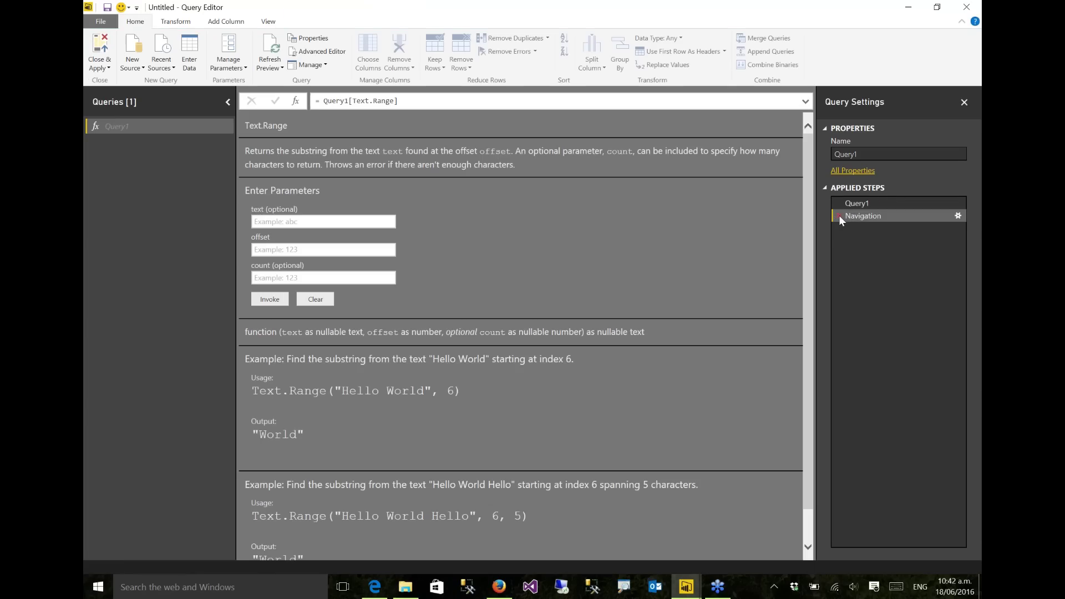
pyautogui.click(839, 216)
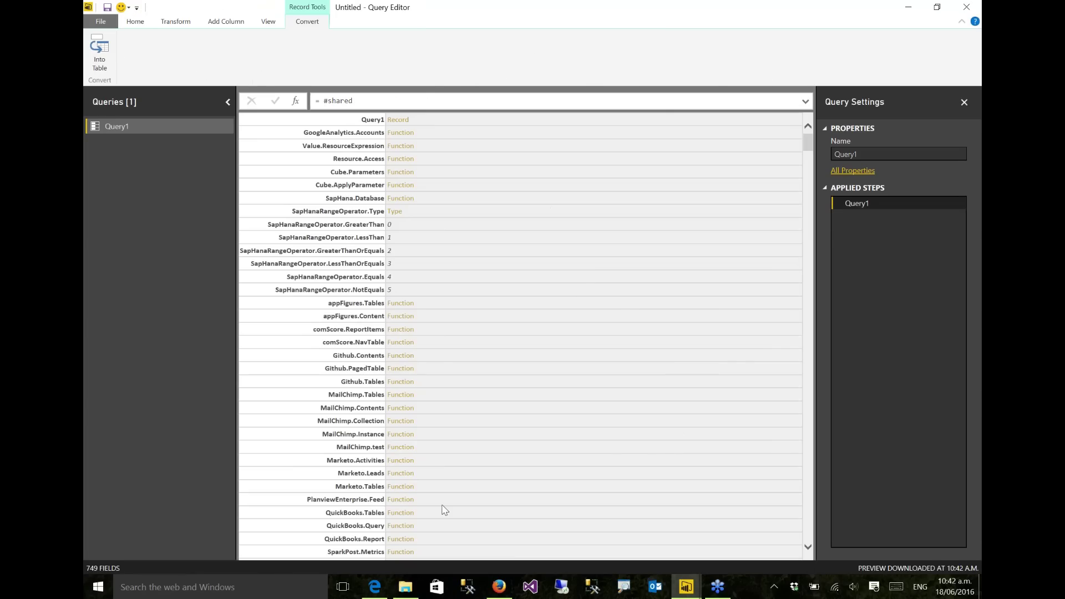
# Convert the #shared record into a table and filter its Name column to the entries matching timezone
pyautogui.click(95, 69)
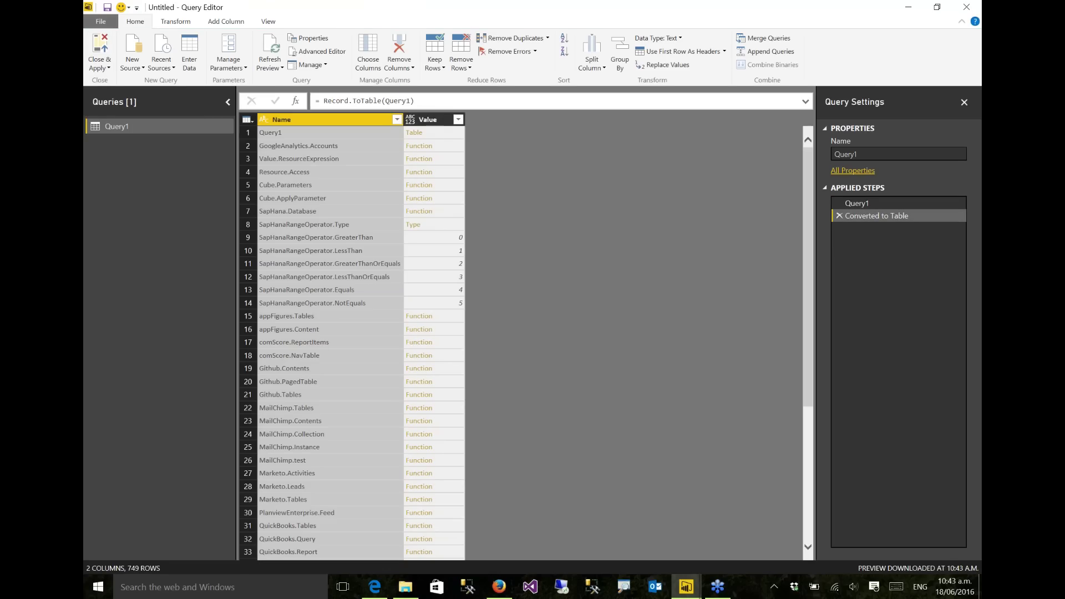
pyautogui.click(399, 121)
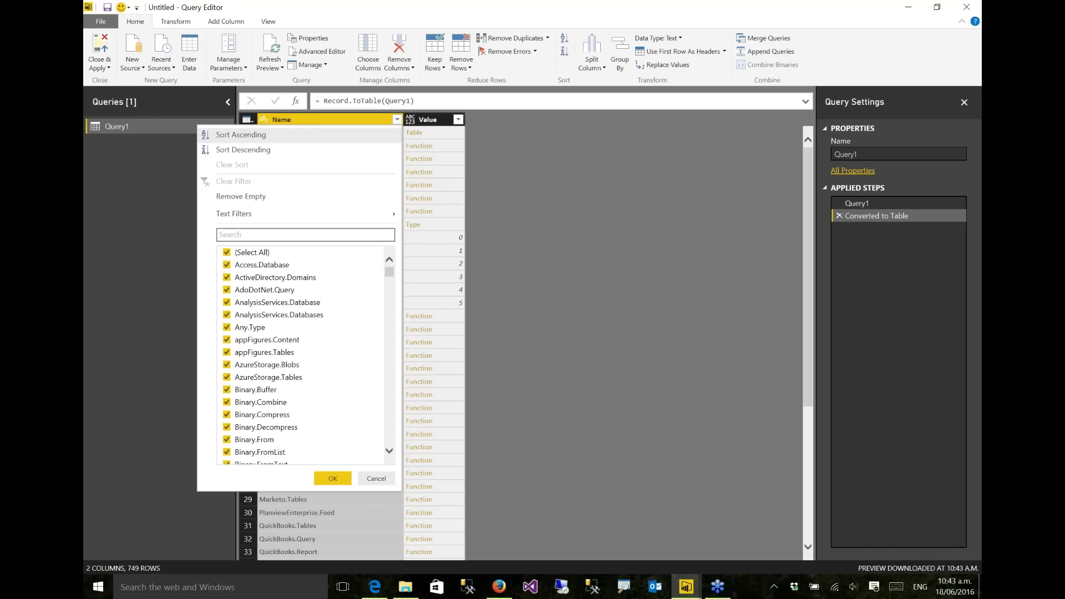
pyautogui.click(379, 480)
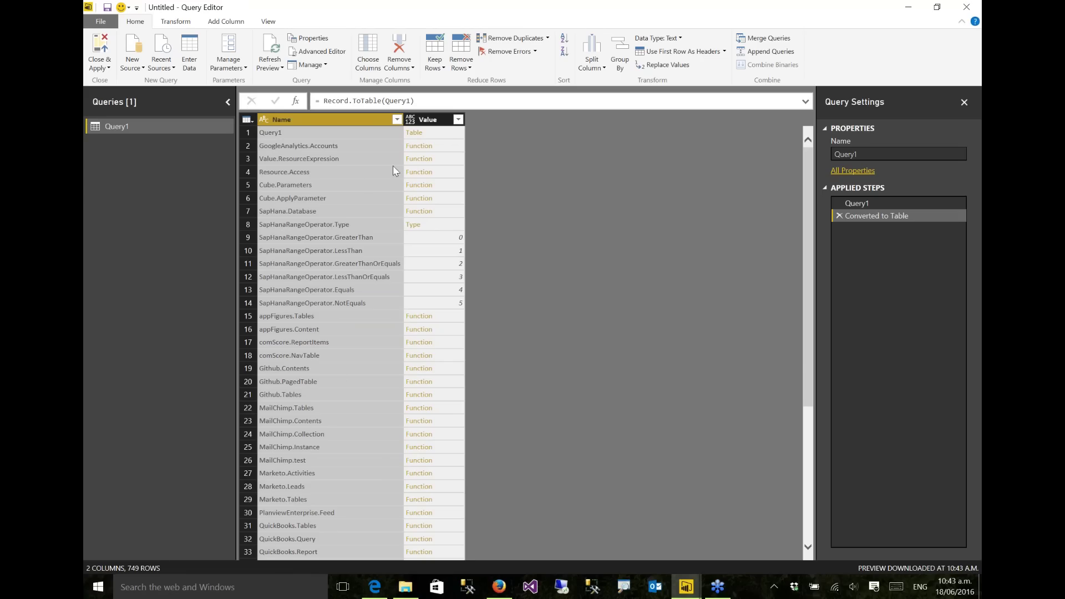
pyautogui.click(396, 119)
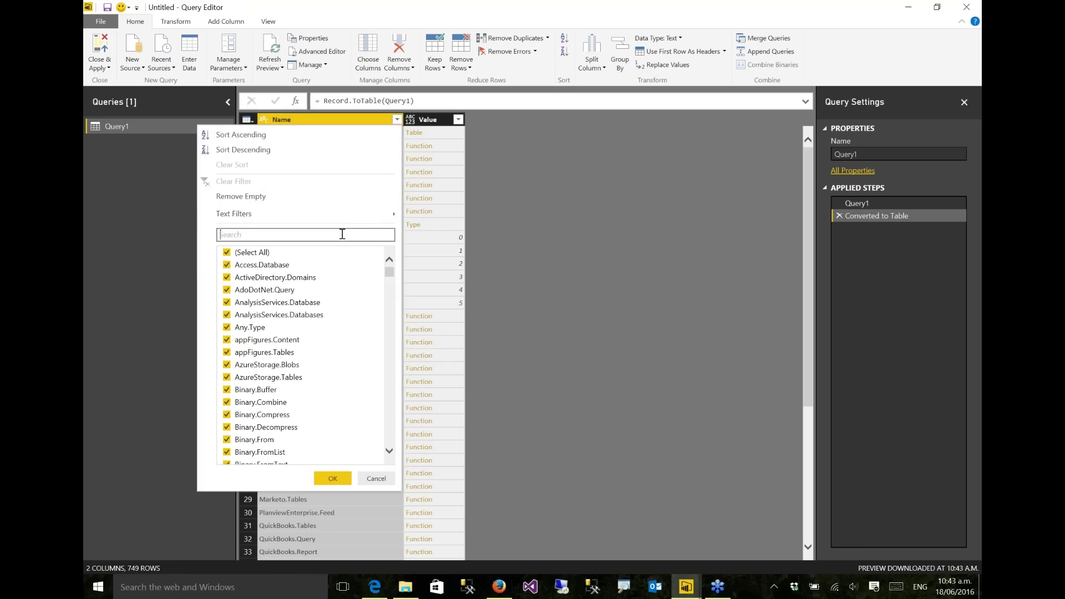
pyautogui.write('timezone')
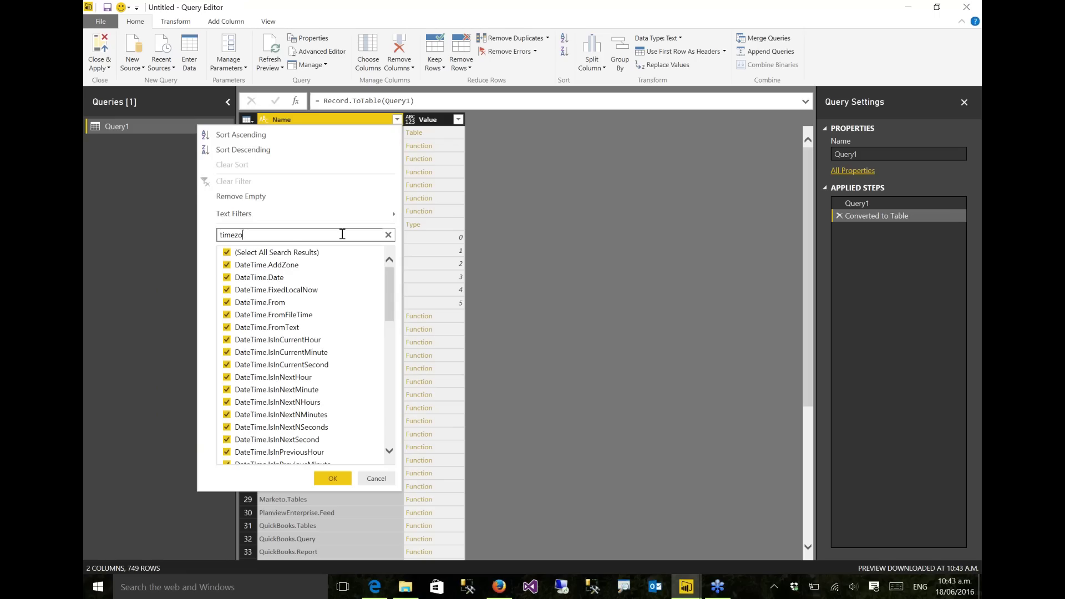
pyautogui.click(339, 481)
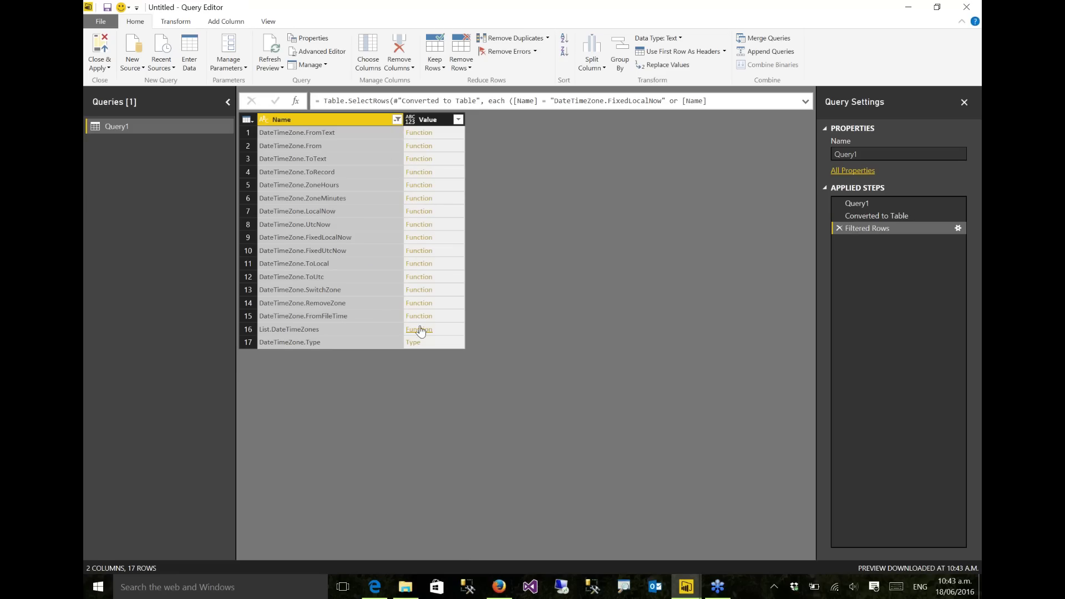
# View the documentation of the DateTimeZone.SwitchZone function without entering any parameters
pyautogui.click(419, 294)
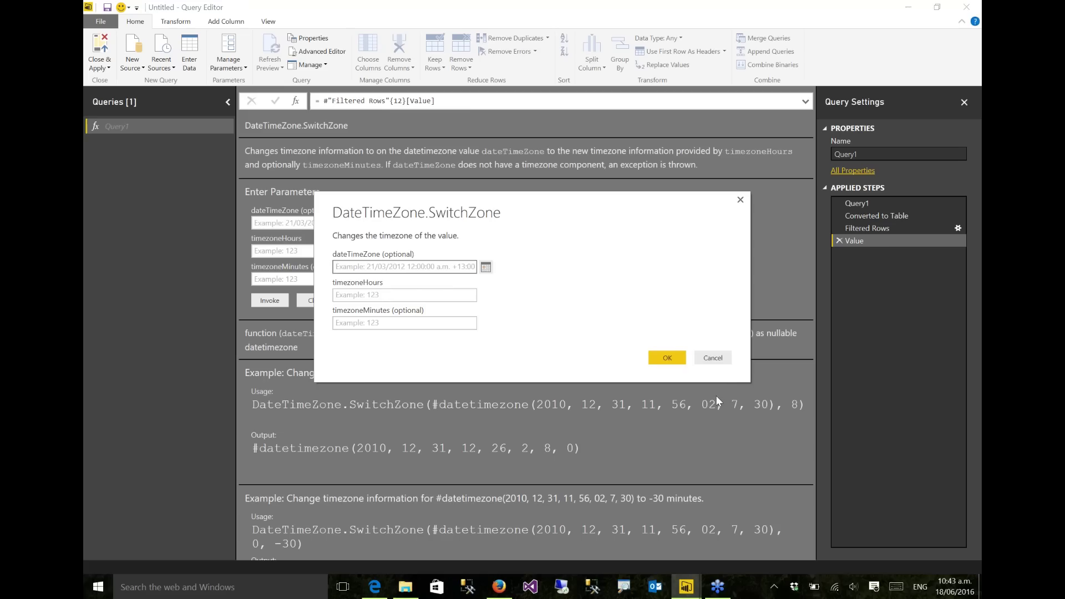
pyautogui.click(715, 357)
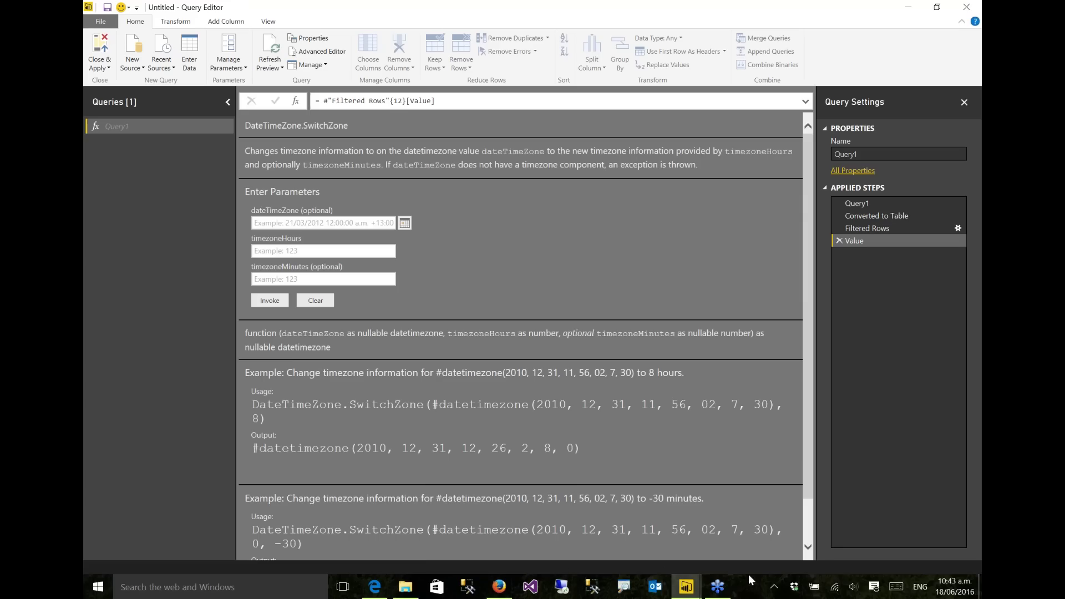
# Switch to File Explorer and open the Data Preparation with Power BI presentation from the Demo folder's parent folder
pyautogui.click(405, 595)
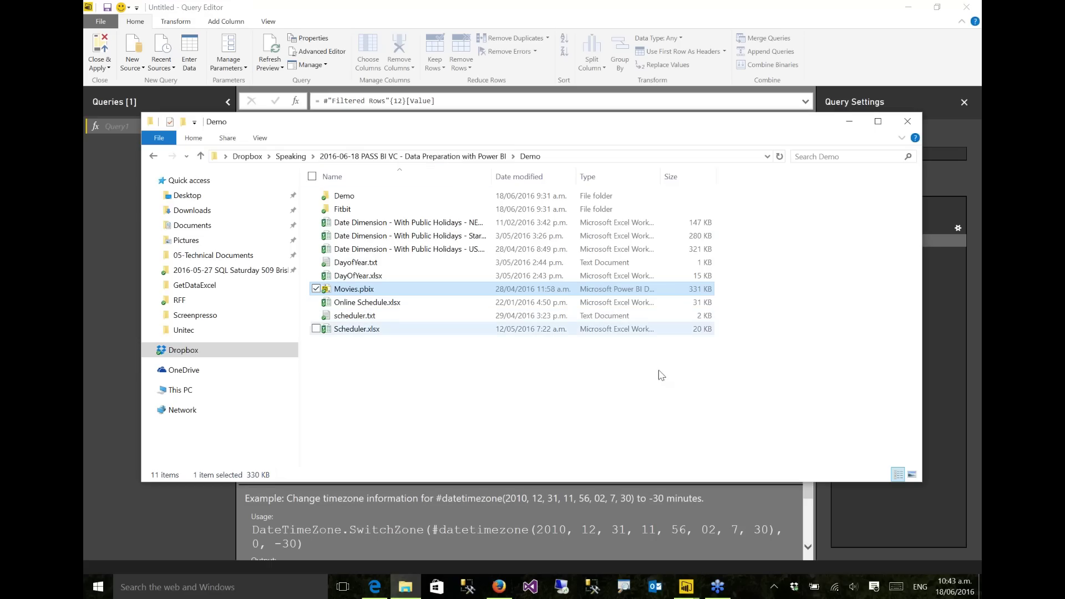
pyautogui.click(424, 156)
pyautogui.doubleClick(395, 211)
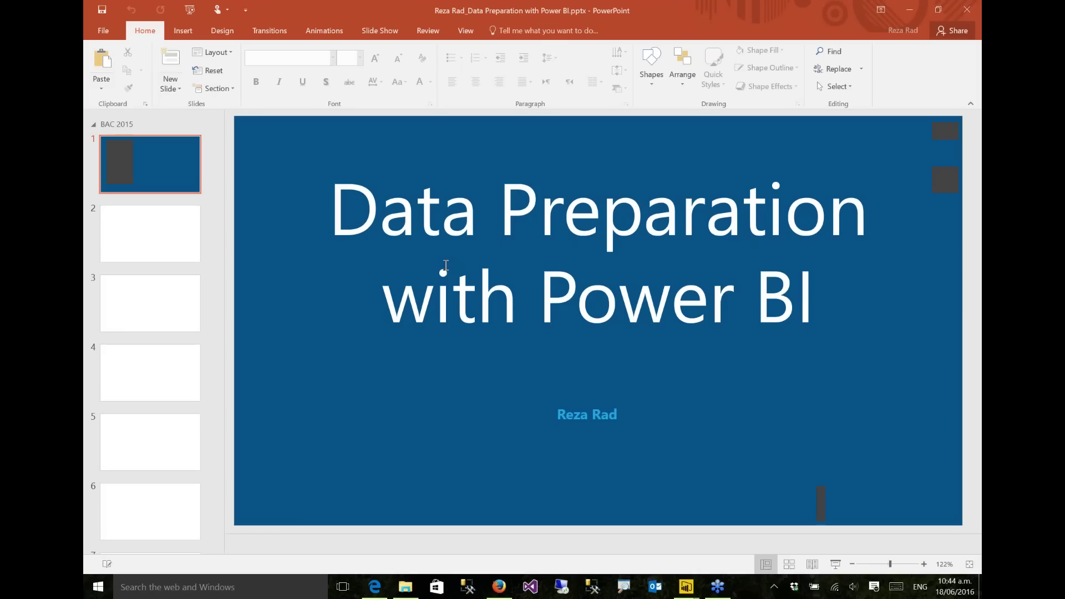
# Start the slide show from slide 31, Custom Functions
pyautogui.moveTo(222, 136); pyautogui.dragTo(249, 349)
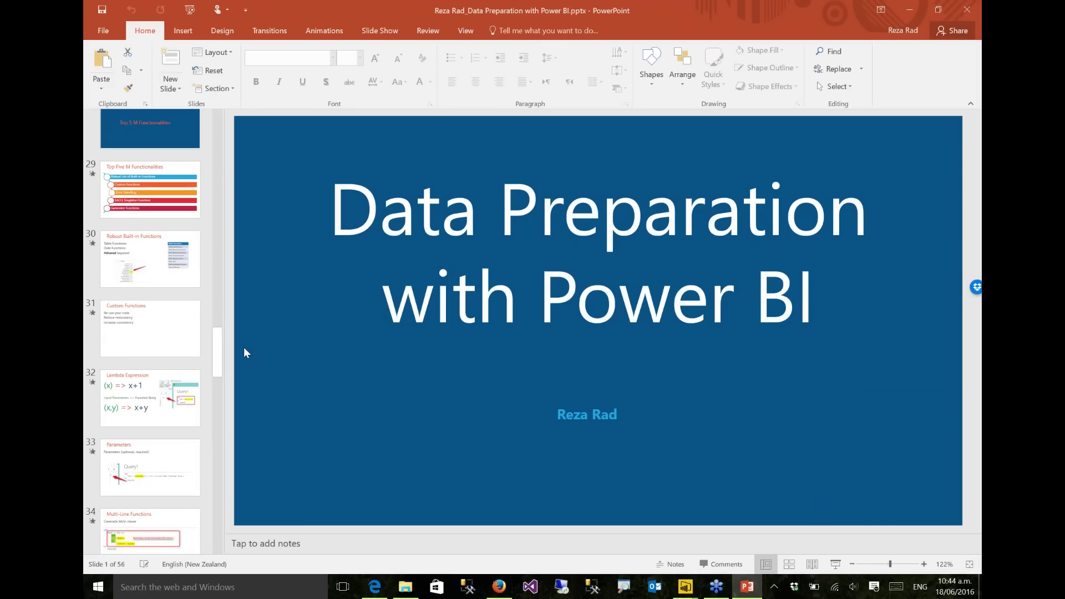
pyautogui.click(125, 265)
pyautogui.click(139, 333)
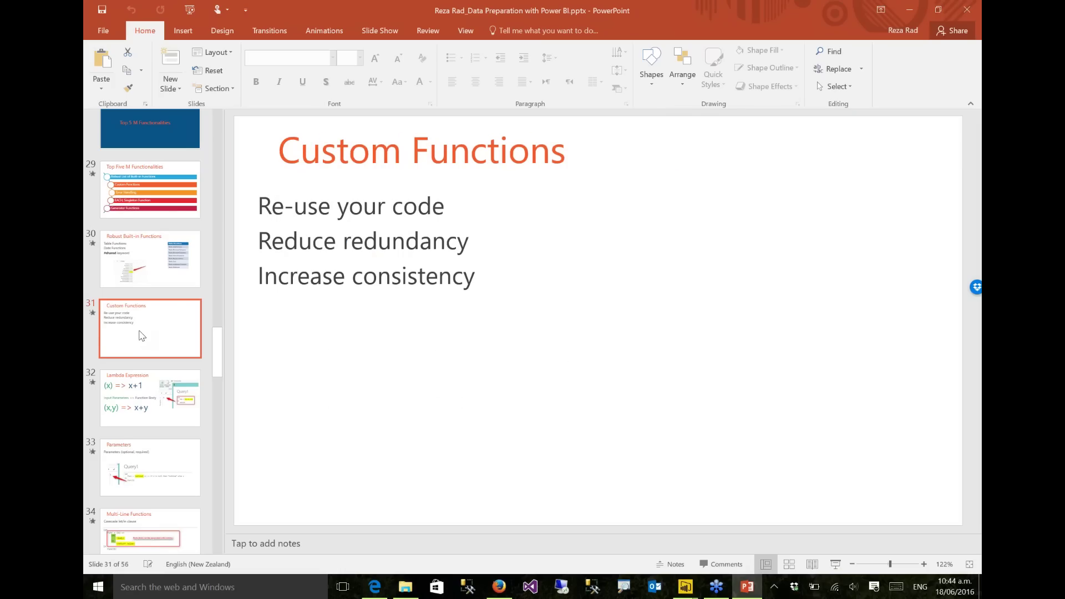
pyautogui.hotkey('shift', 'F5')
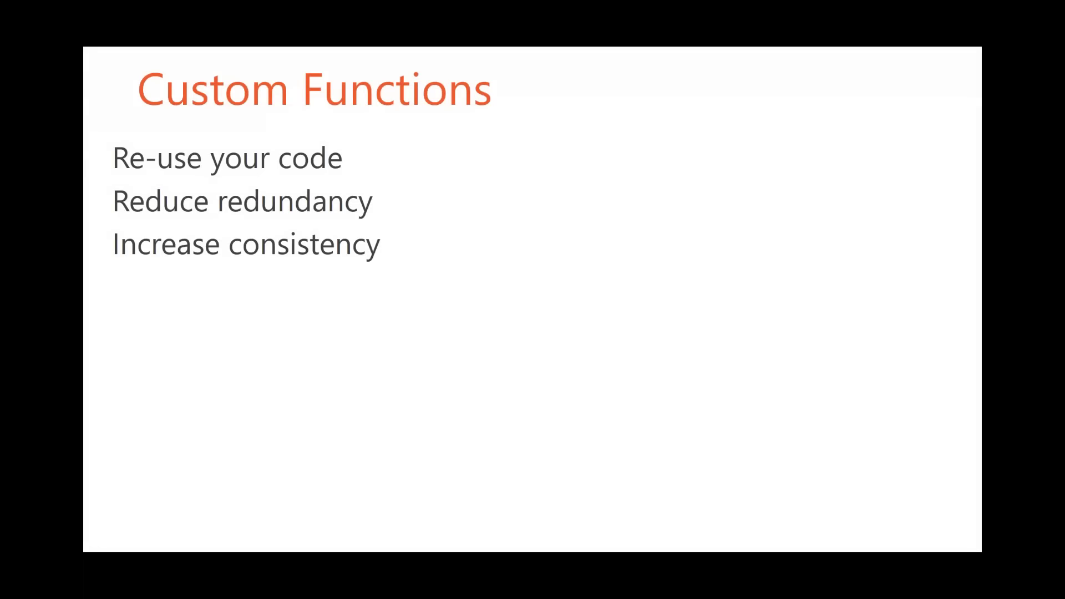
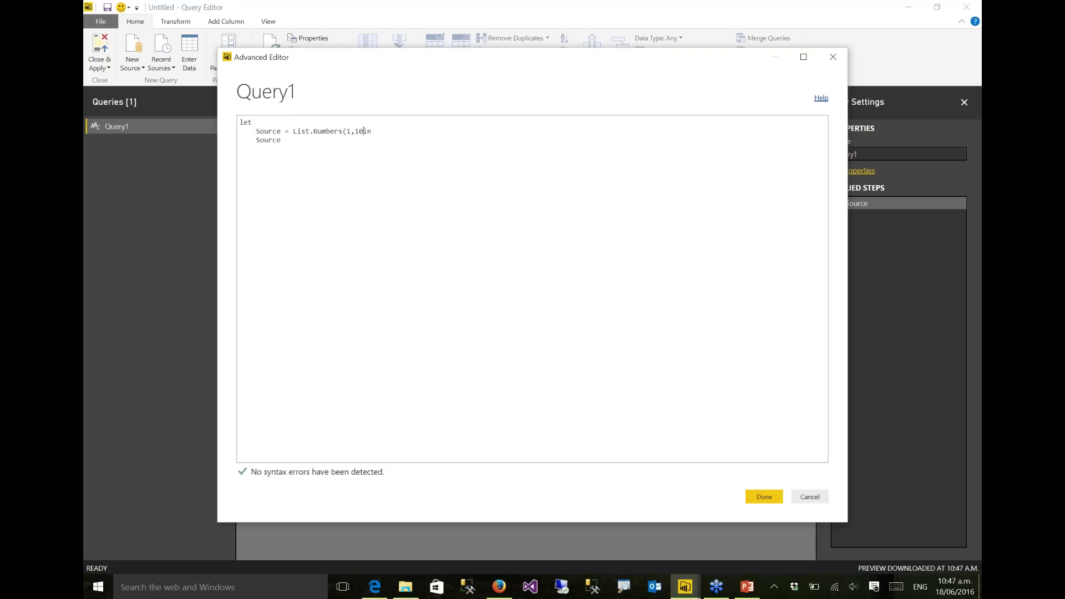
# Finish Query1's code with the source List.Numbers(1,10), and compare the generated list with the Generators slide in PowerPoint
pyautogui.press('Return')
pyautogui.click(764, 497)
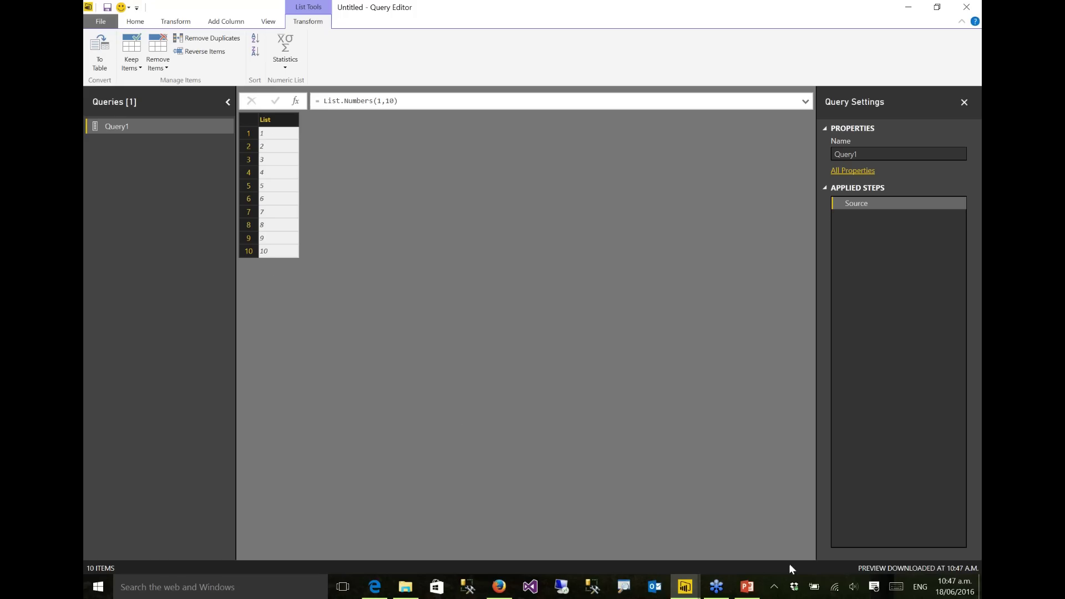
pyautogui.click(749, 593)
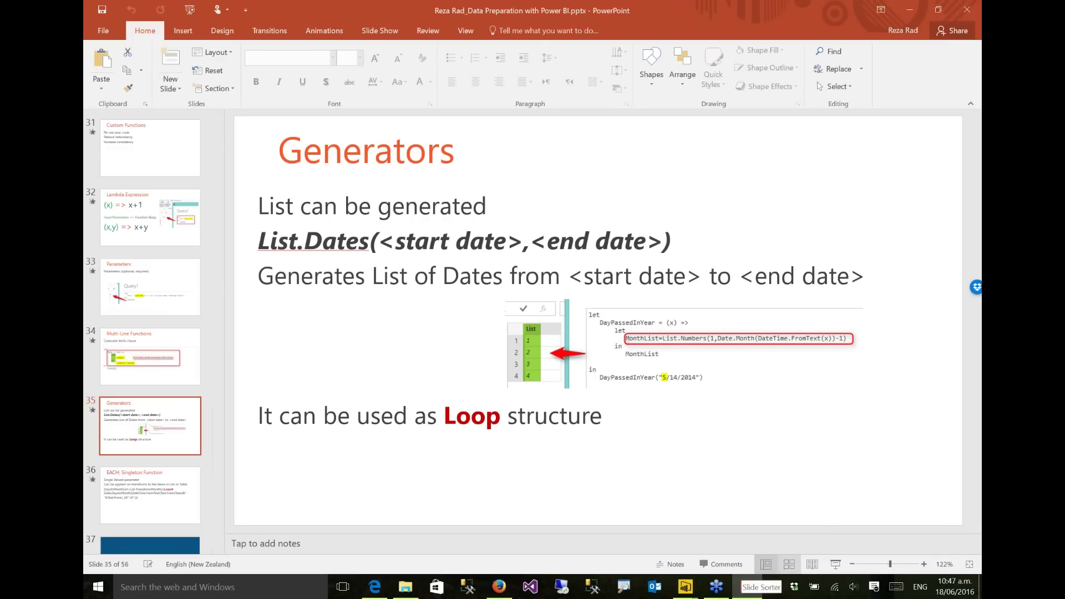
pyautogui.moveTo(699, 593)
pyautogui.click(731, 534)
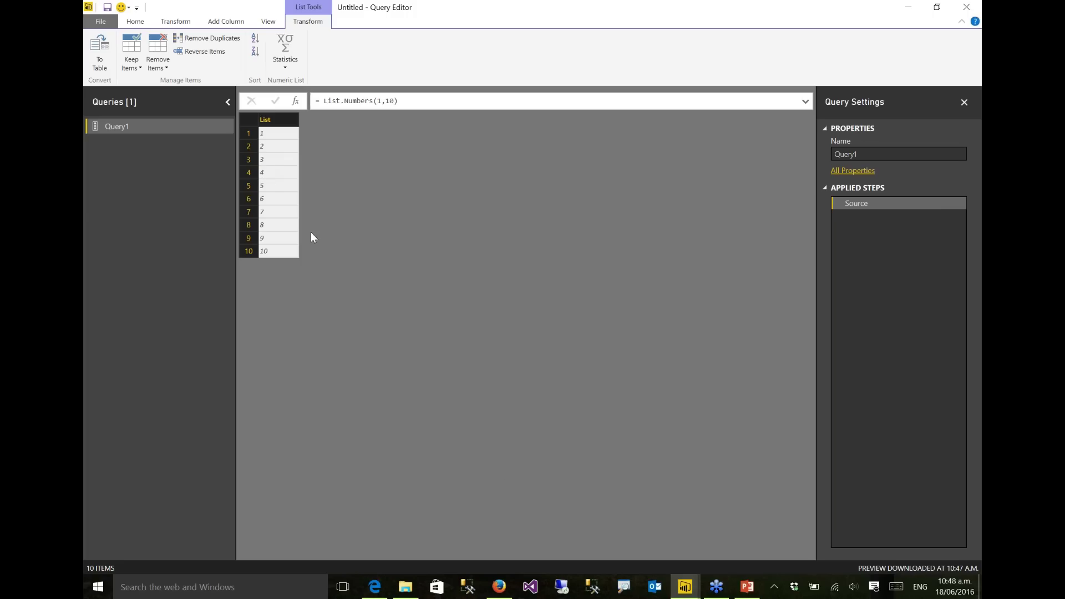
# Switch to PowerPoint, present slide 36, EACH; Singleton Function, and leave the slide show
pyautogui.click(749, 588)
pyautogui.click(136, 493)
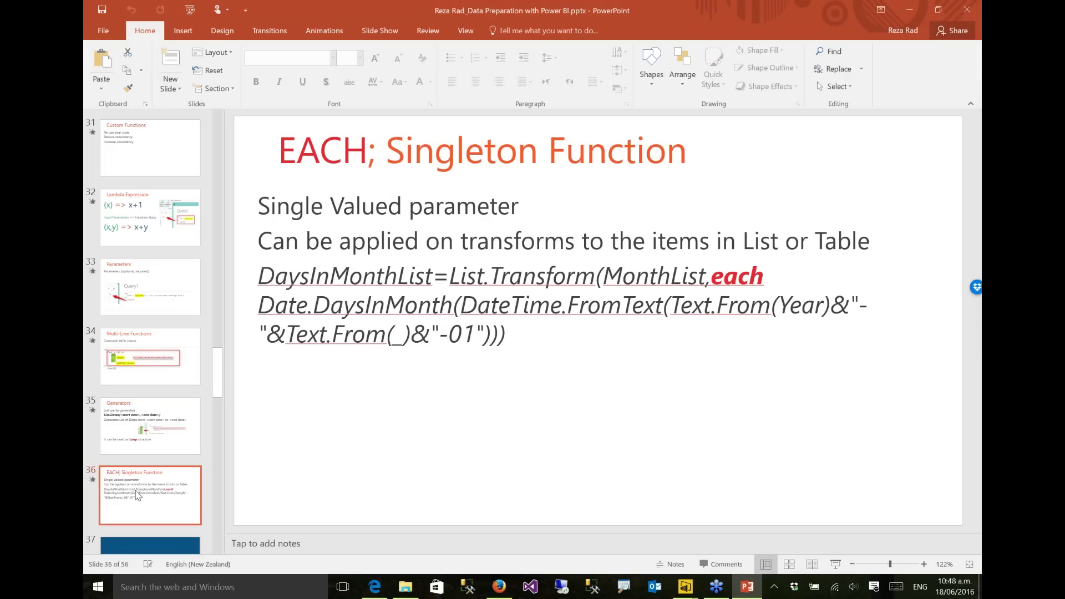
pyautogui.hotkey('shift', 'F5')
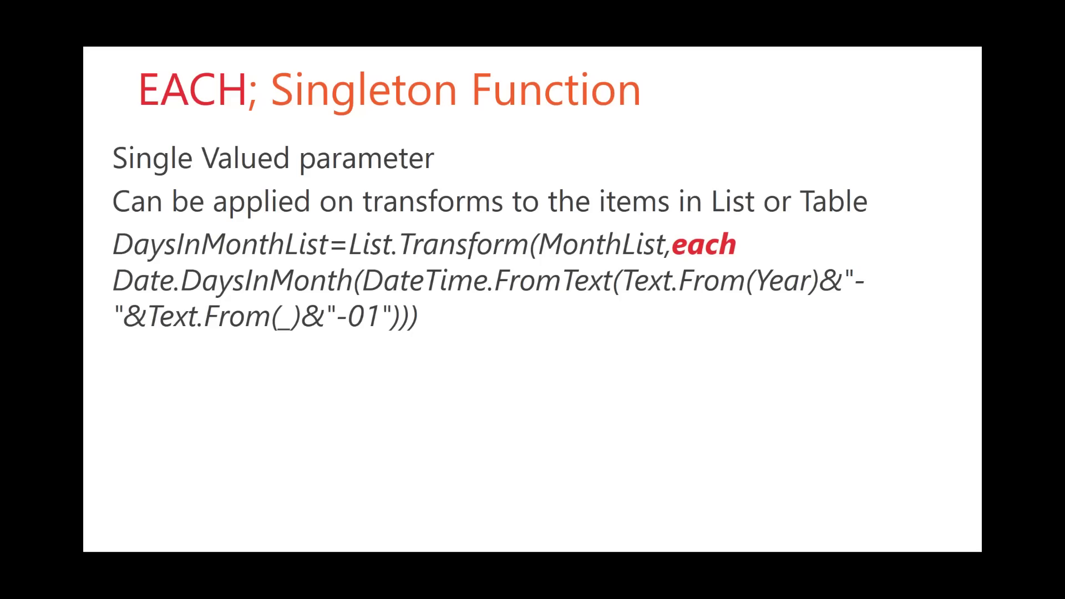
pyautogui.press('Escape')
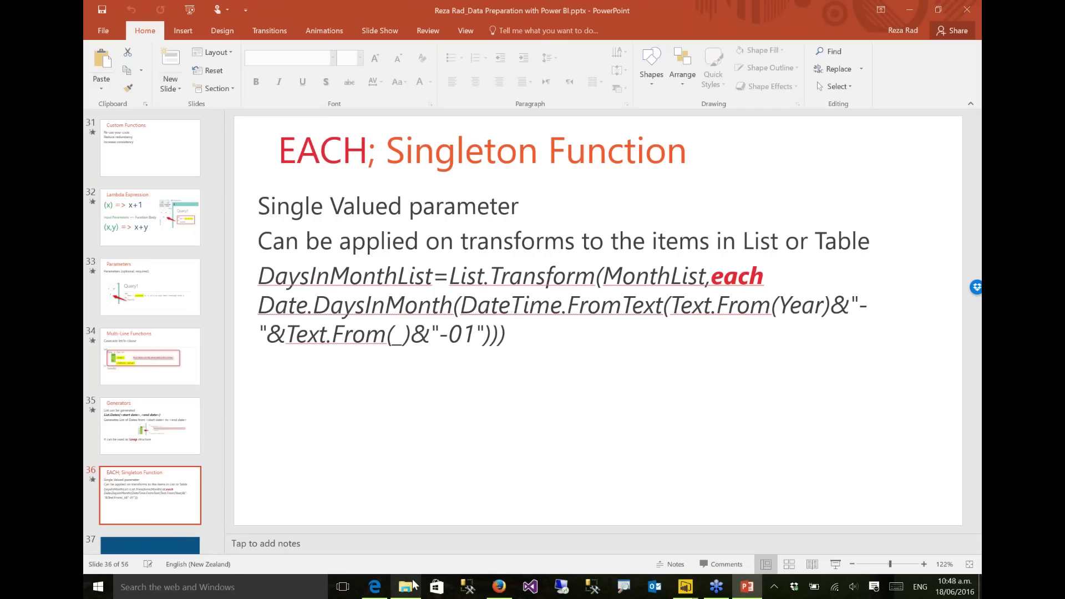
# Switch back to the Power BI Query Editor and delete Query1
pyautogui.moveTo(407, 590)
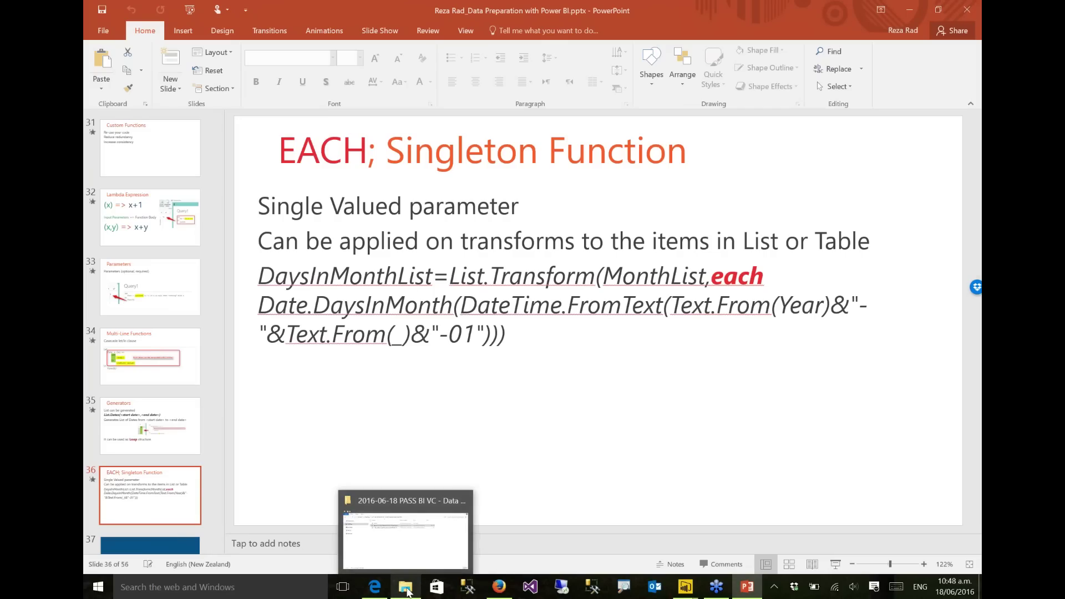
pyautogui.moveTo(508, 590)
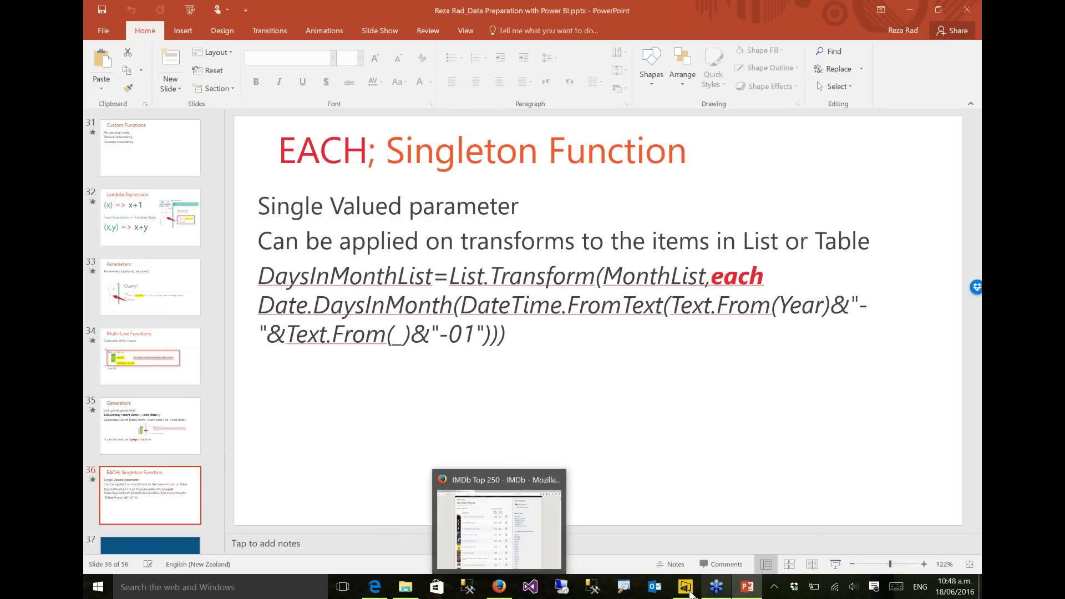
pyautogui.moveTo(686, 587)
pyautogui.click(785, 501)
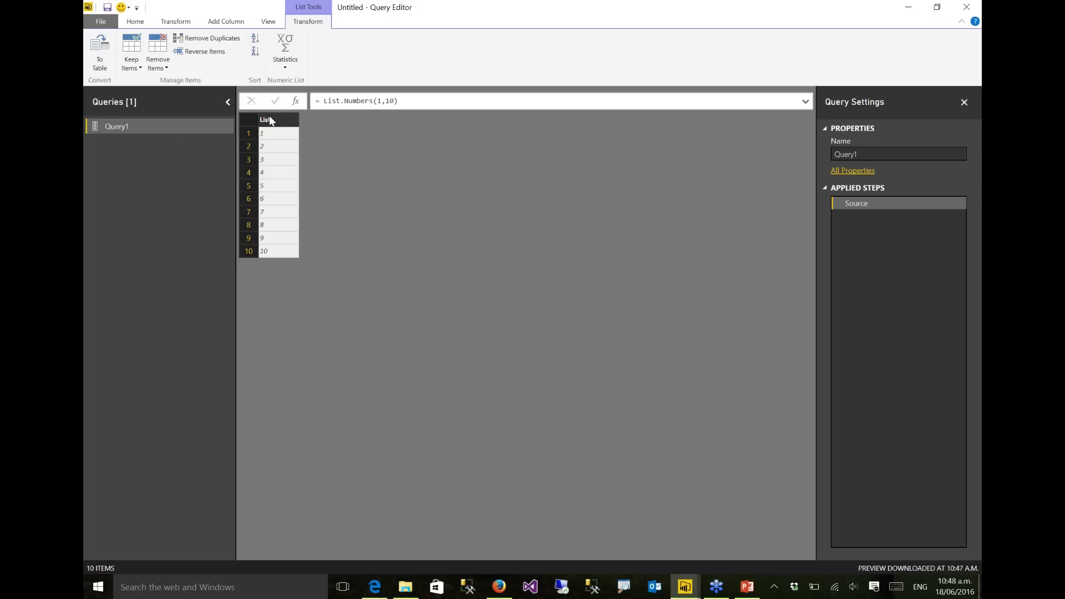
pyautogui.rightClick(197, 128)
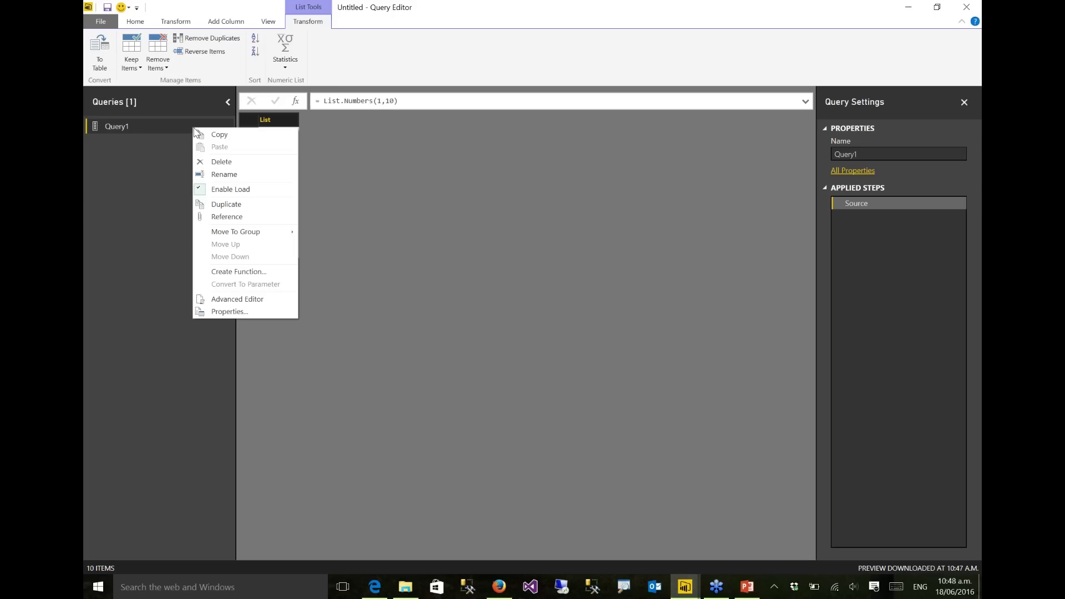
pyautogui.click(223, 163)
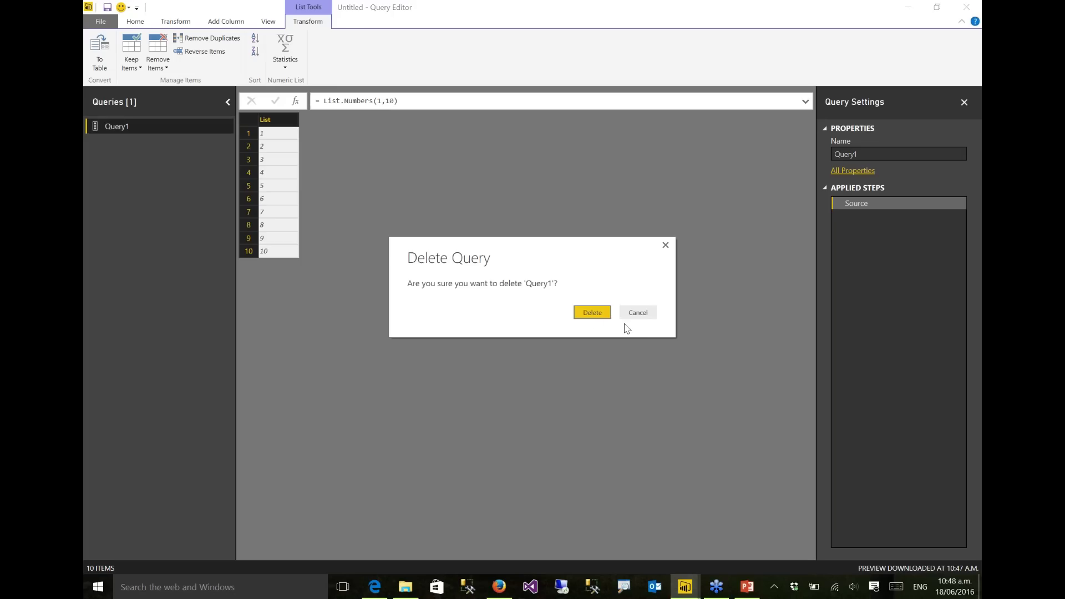
pyautogui.click(591, 312)
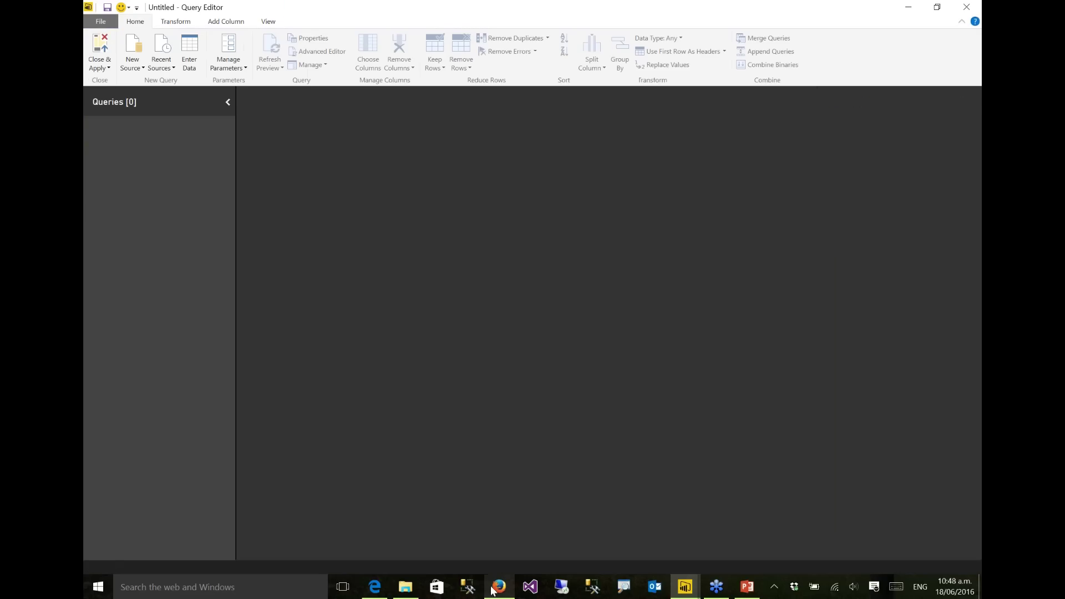
# Switch to Firefox and open fitbit.com in a new tab
pyautogui.moveTo(498, 595)
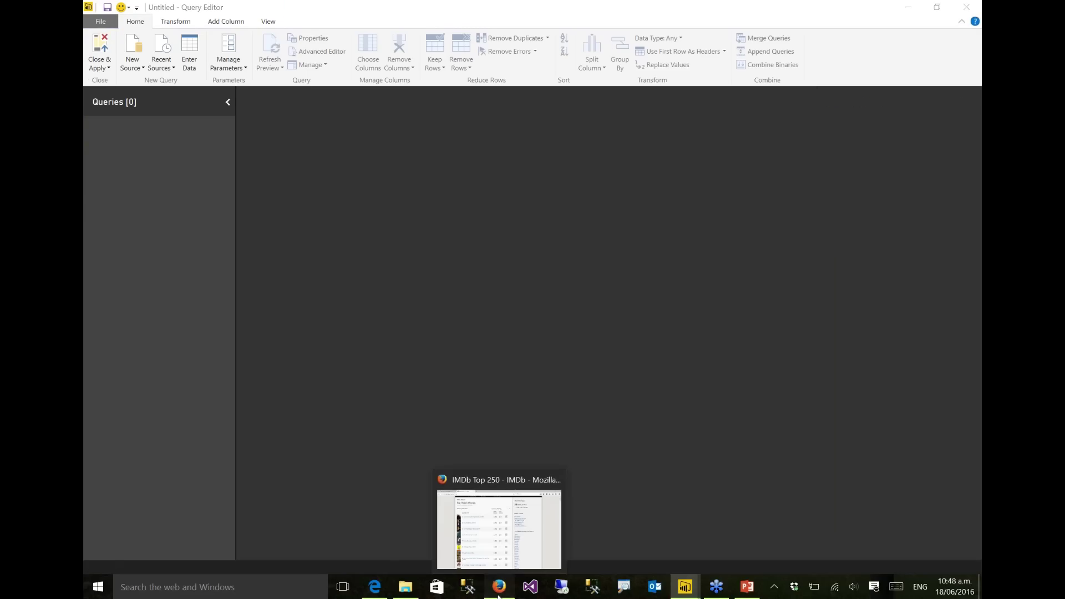
pyautogui.click(498, 595)
pyautogui.click(366, 11)
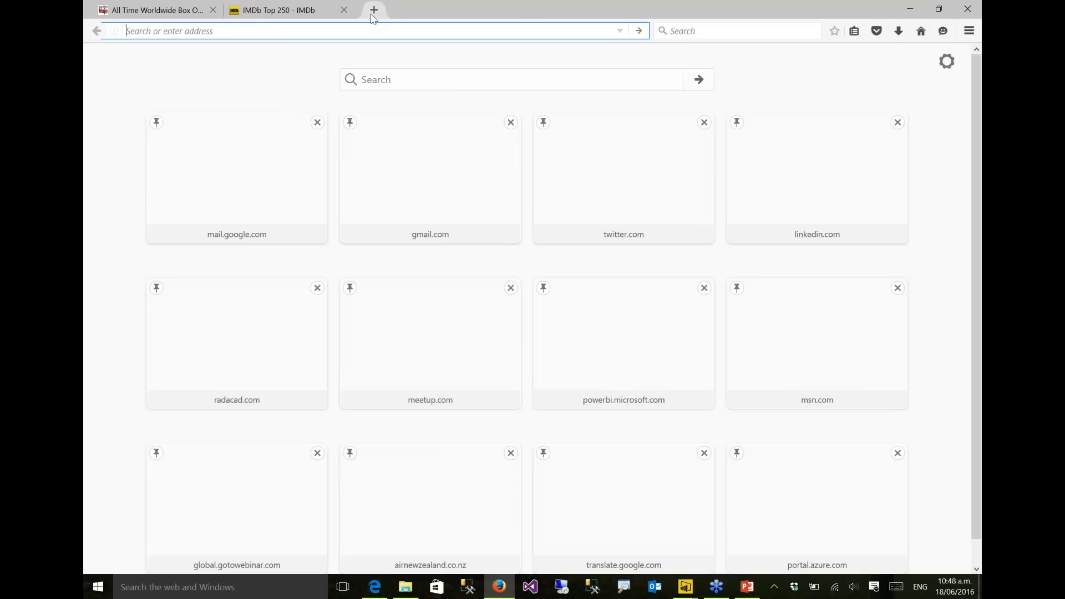
pyautogui.write('fitbit.com')
pyautogui.press('Return')
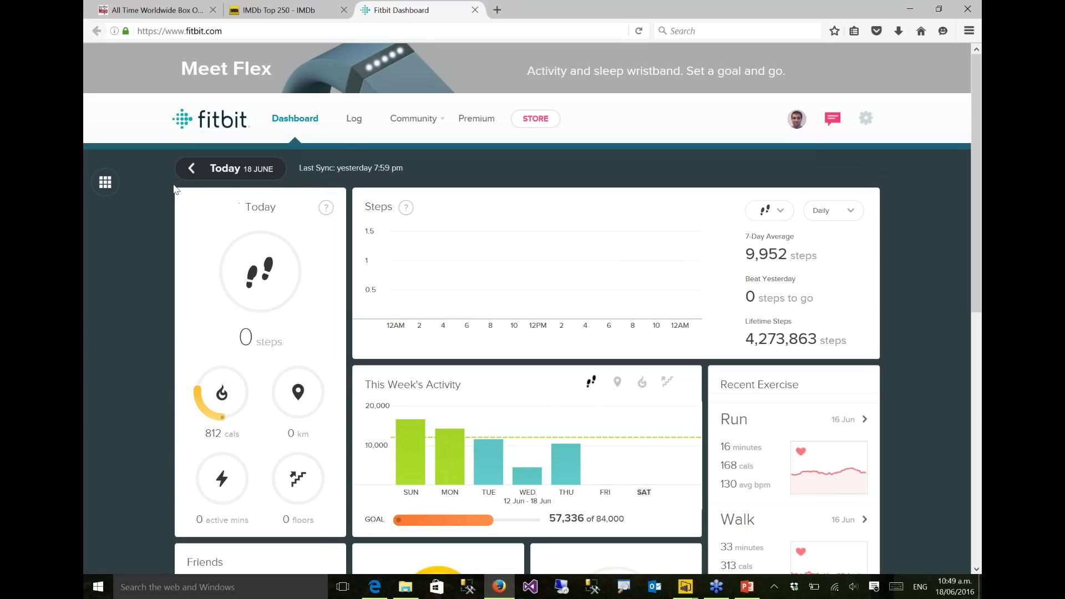
# Go back one day on the Fitbit dashboard and examine the daily steps in This Week's Activity chart
pyautogui.click(190, 169)
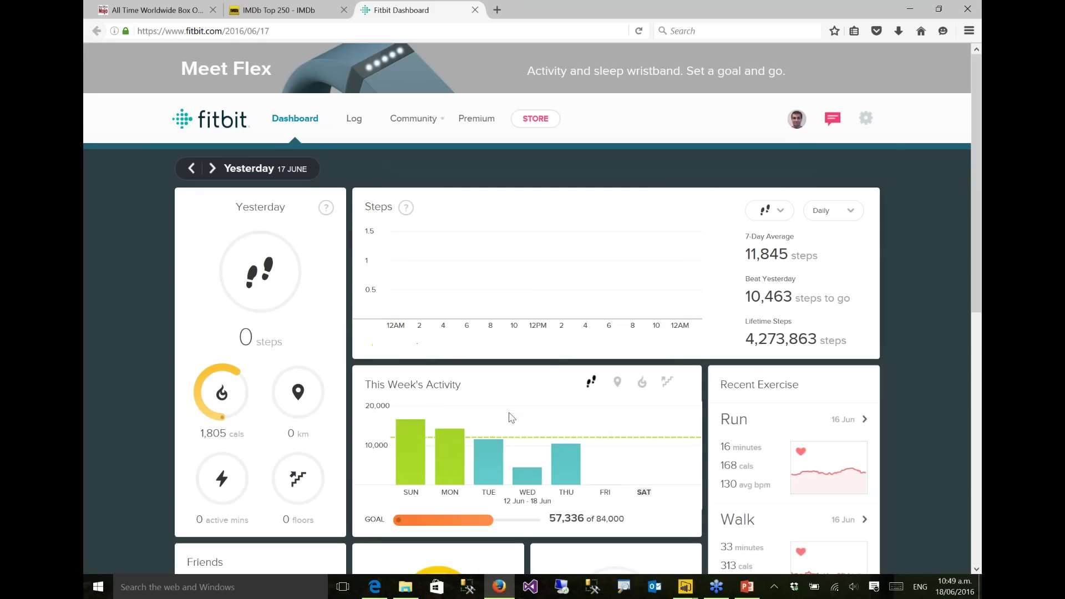
pyautogui.moveTo(397, 462)
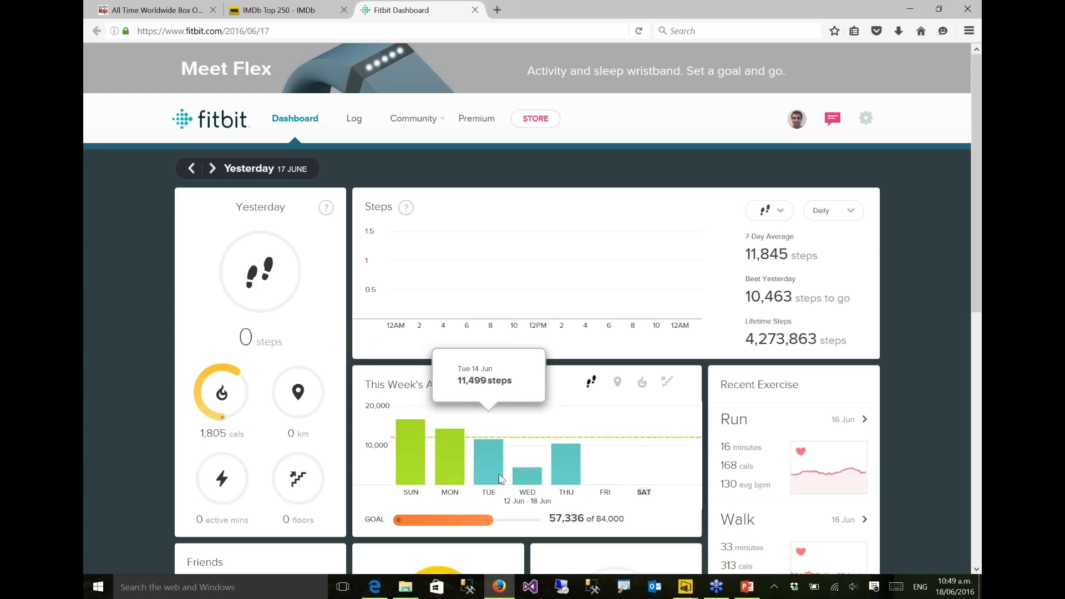
pyautogui.moveTo(565, 483)
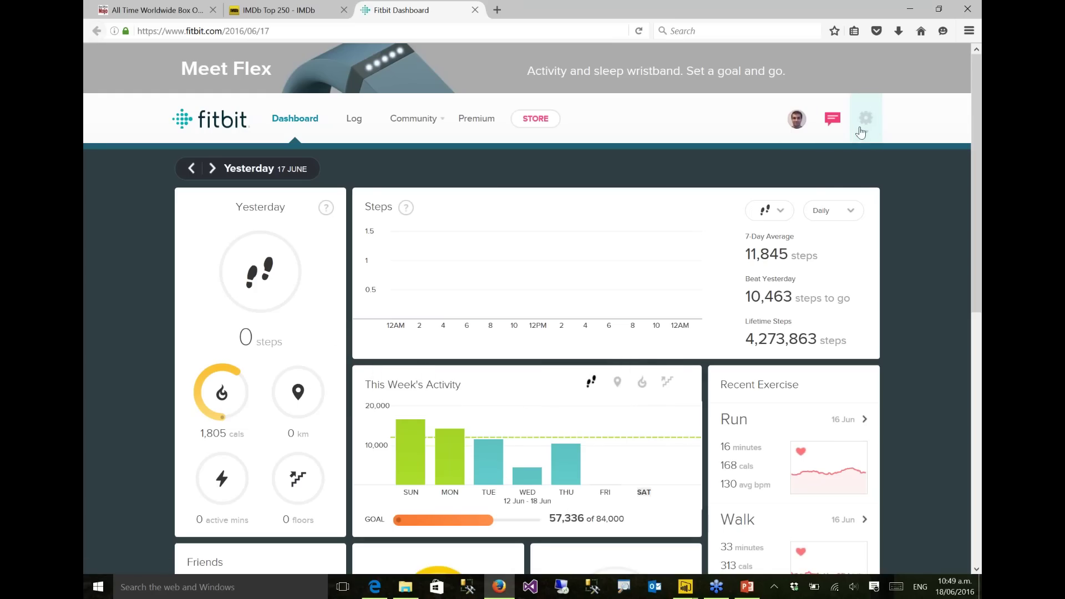
# Open the Data Export page in the Fitbit account settings and highlight the note on how many days can be exported
pyautogui.click(796, 132)
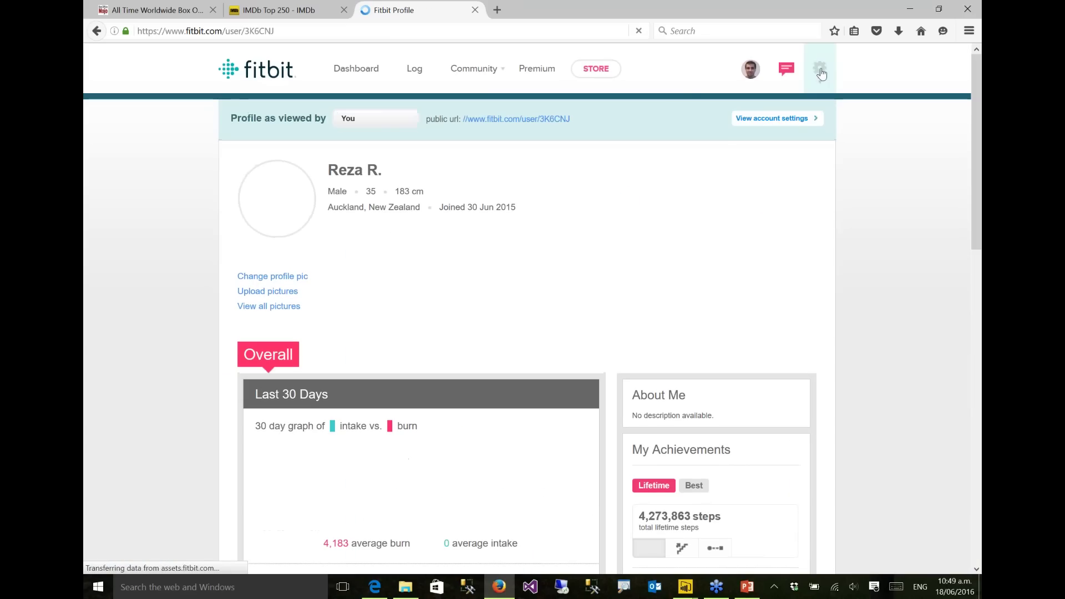
pyautogui.click(819, 68)
pyautogui.click(700, 162)
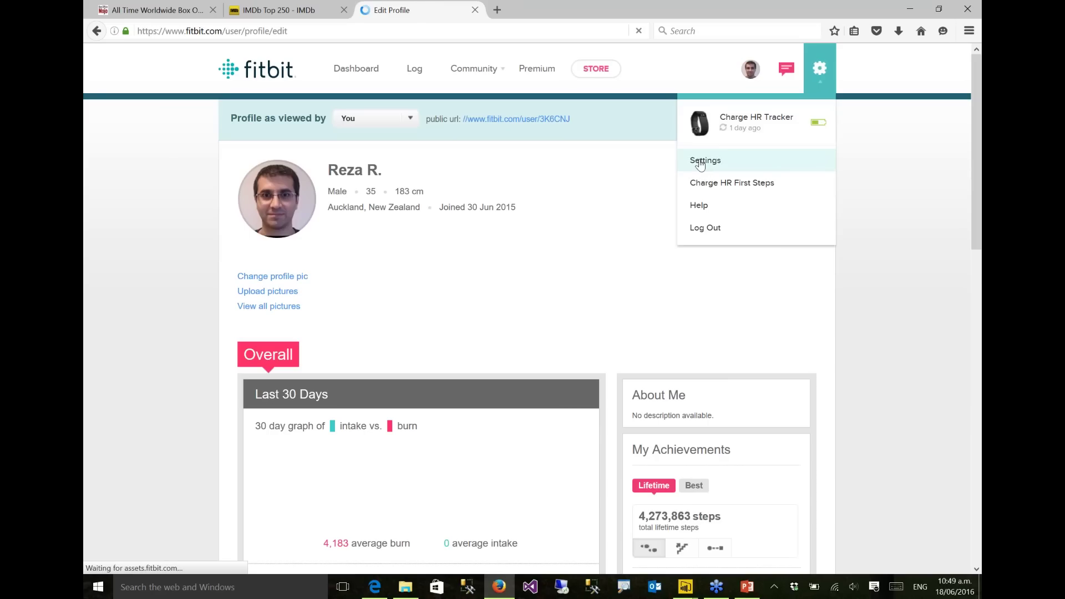
pyautogui.click(270, 283)
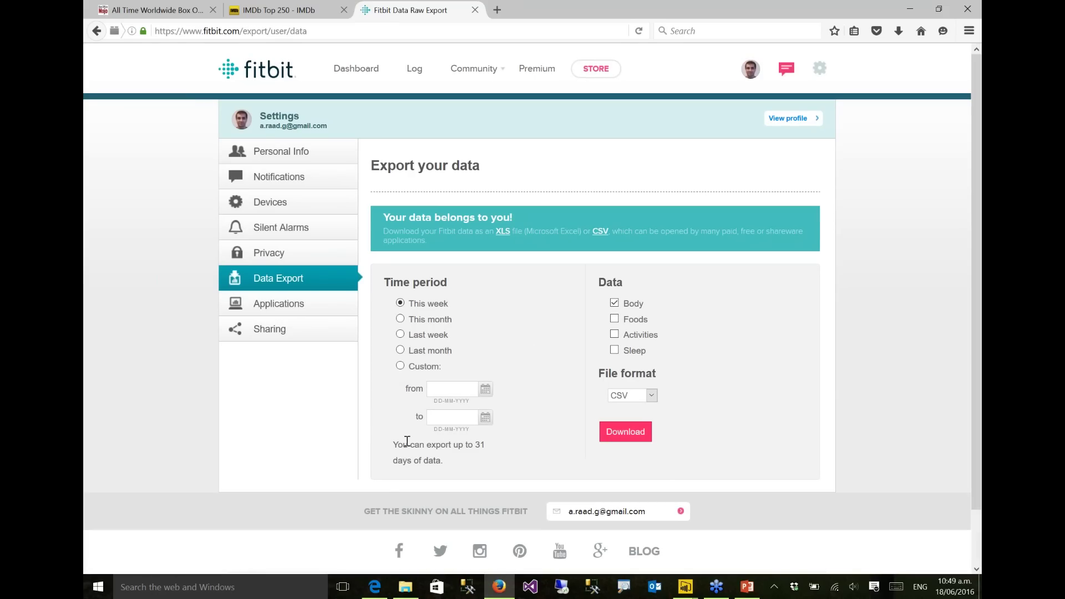
pyautogui.moveTo(396, 442); pyautogui.dragTo(444, 463)
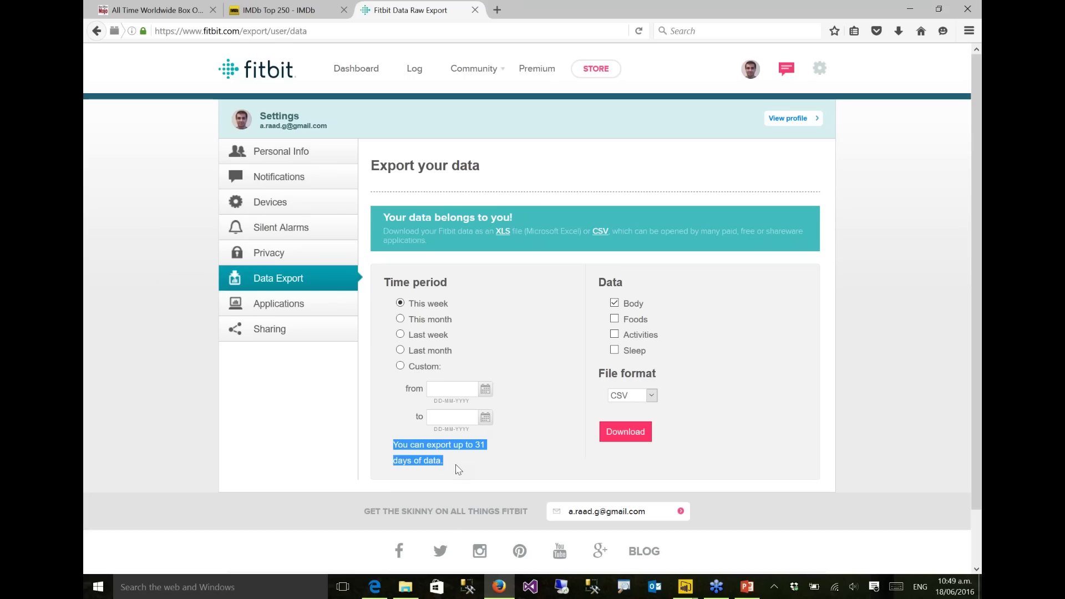
# Switch to File Explorer and open the SourceFiles folder inside Demo\Fitbit
pyautogui.click(410, 591)
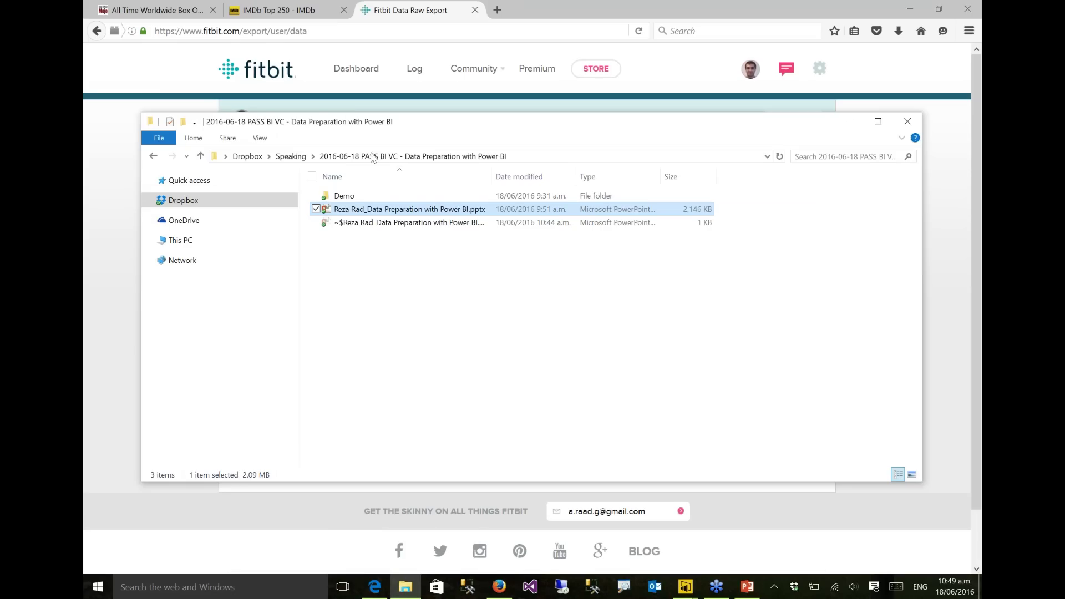
pyautogui.doubleClick(346, 196)
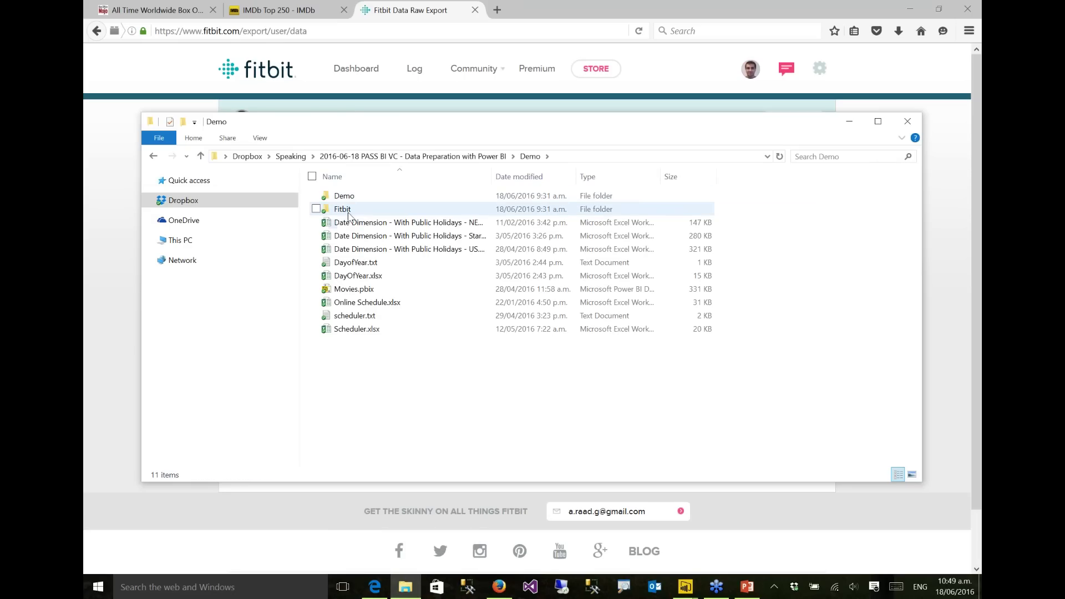
pyautogui.doubleClick(347, 213)
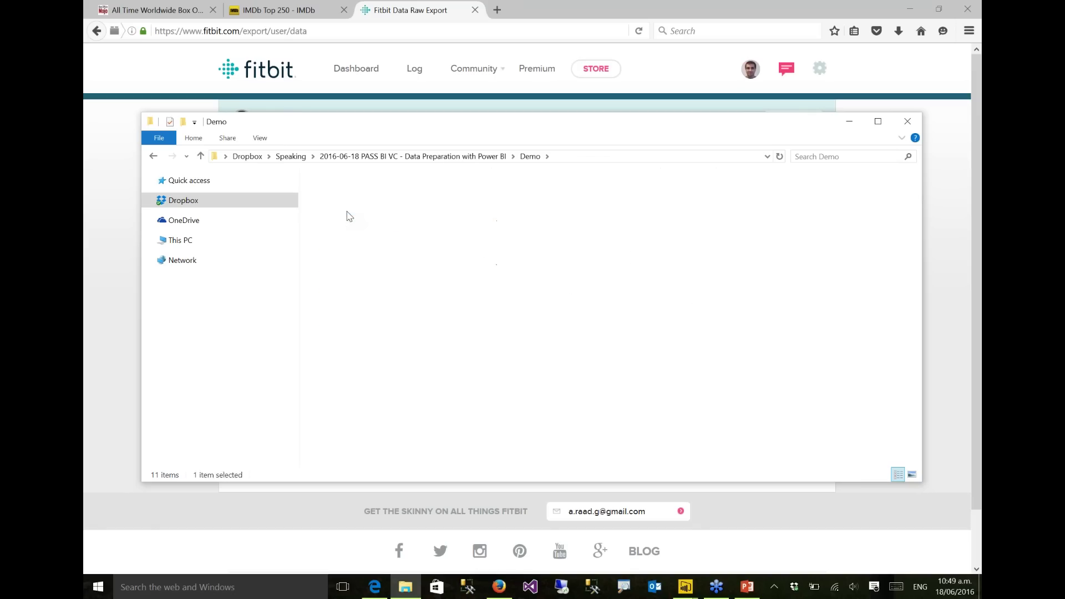
pyautogui.doubleClick(349, 197)
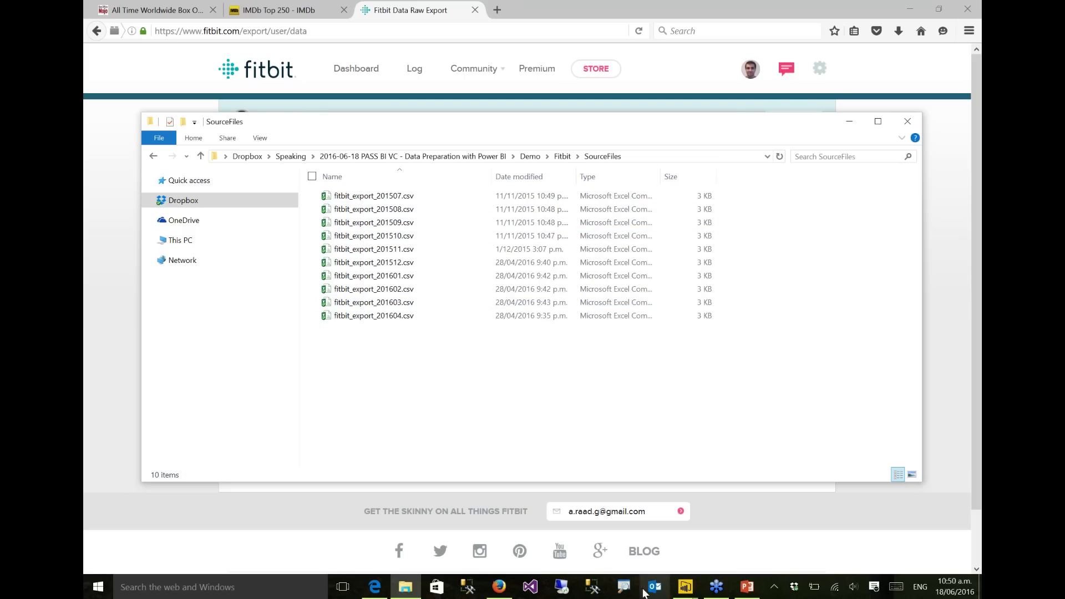
# Return to the Query Editor and start adding a new CSV data source
pyautogui.click(694, 591)
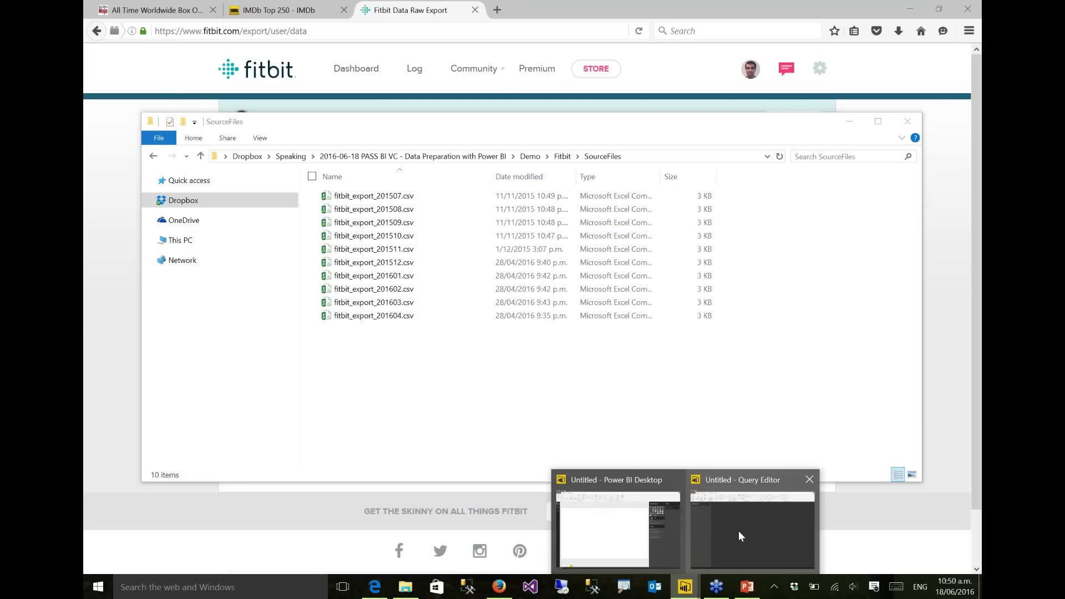
pyautogui.moveTo(738, 530)
pyautogui.click(715, 527)
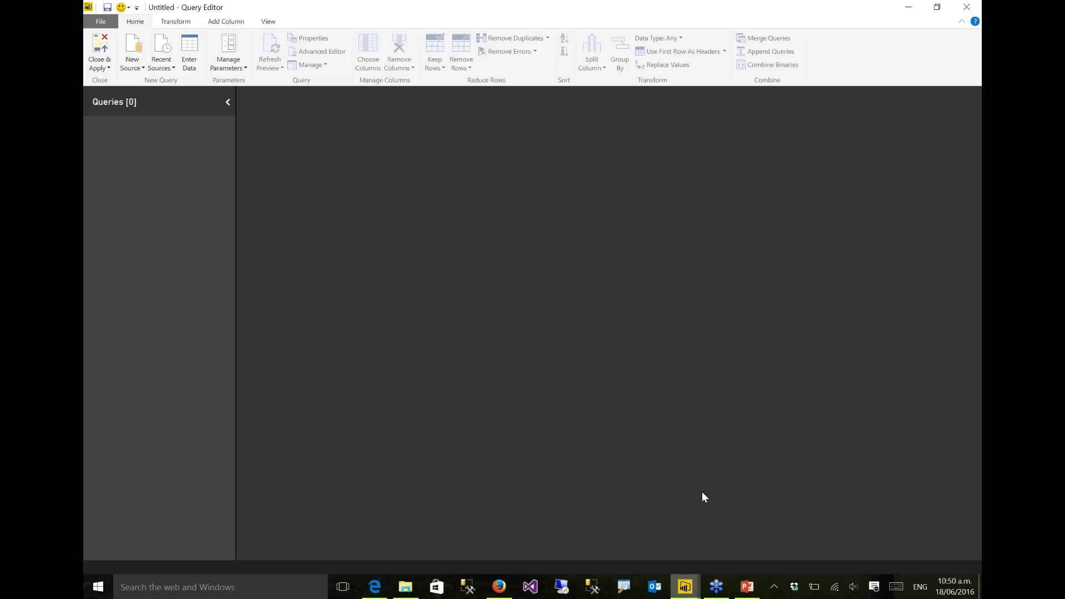
pyautogui.click(102, 69)
pyautogui.click(309, 5)
pyautogui.click(139, 67)
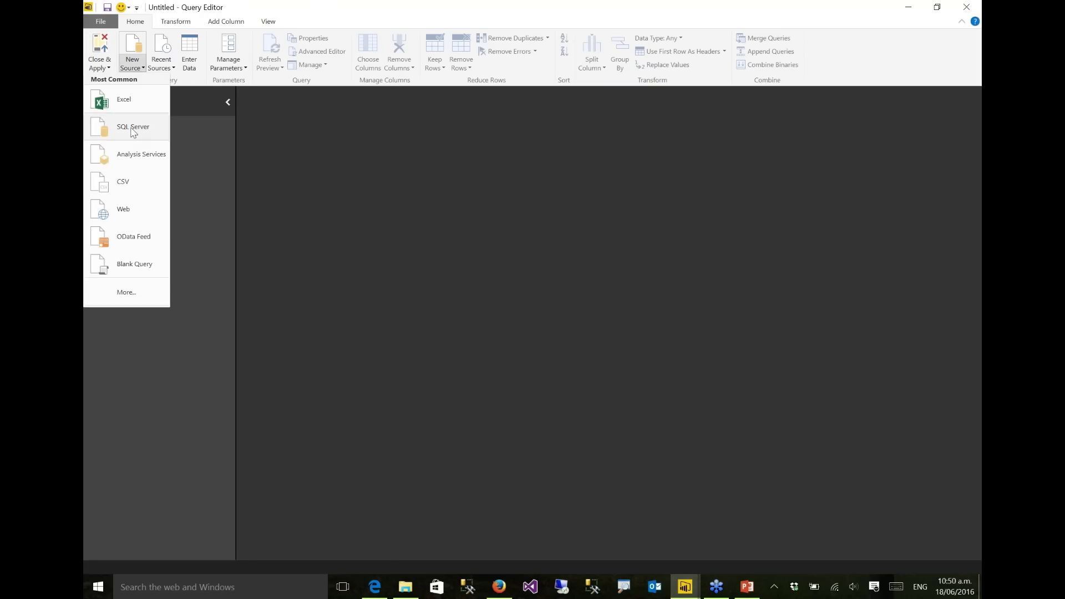
pyautogui.click(110, 184)
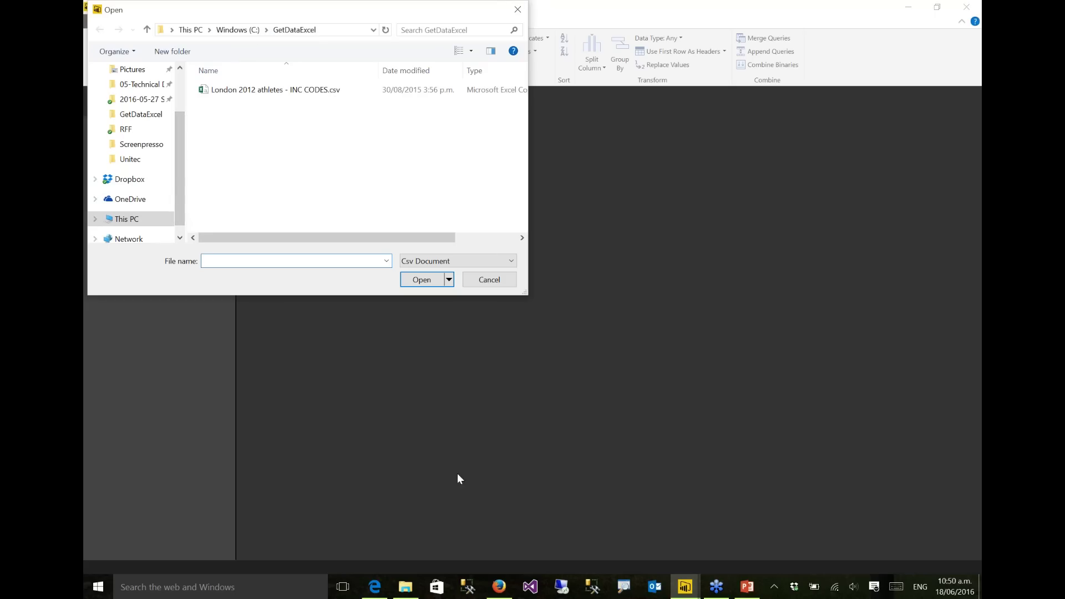
# Copy the SourceFiles folder path from File Explorer and use it to browse the CSV file chooser to Demo\Fitbit\SourceFiles
pyautogui.moveTo(412, 595)
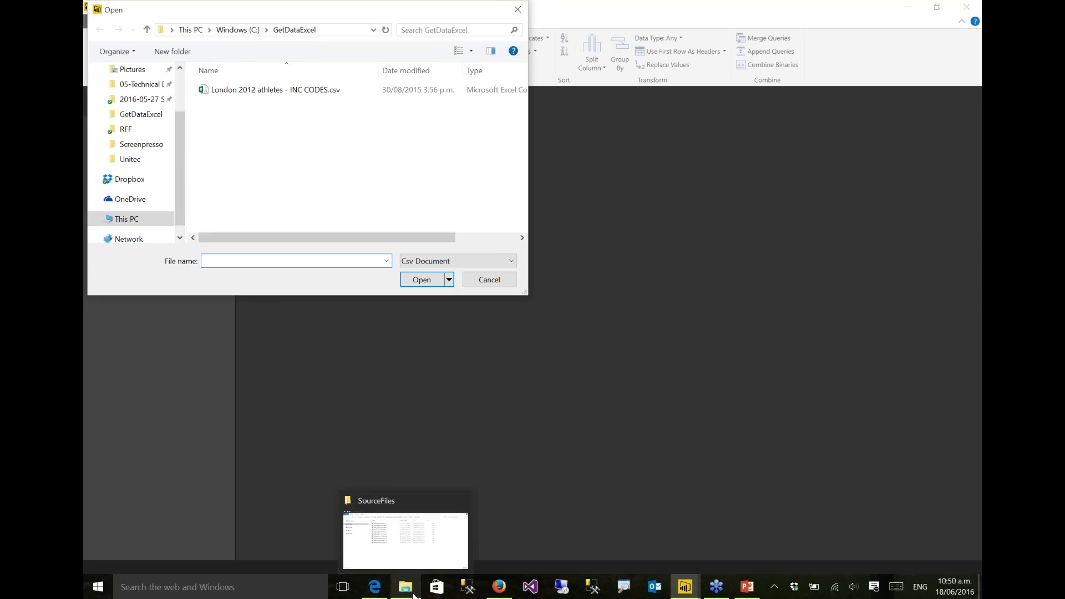
pyautogui.click(395, 553)
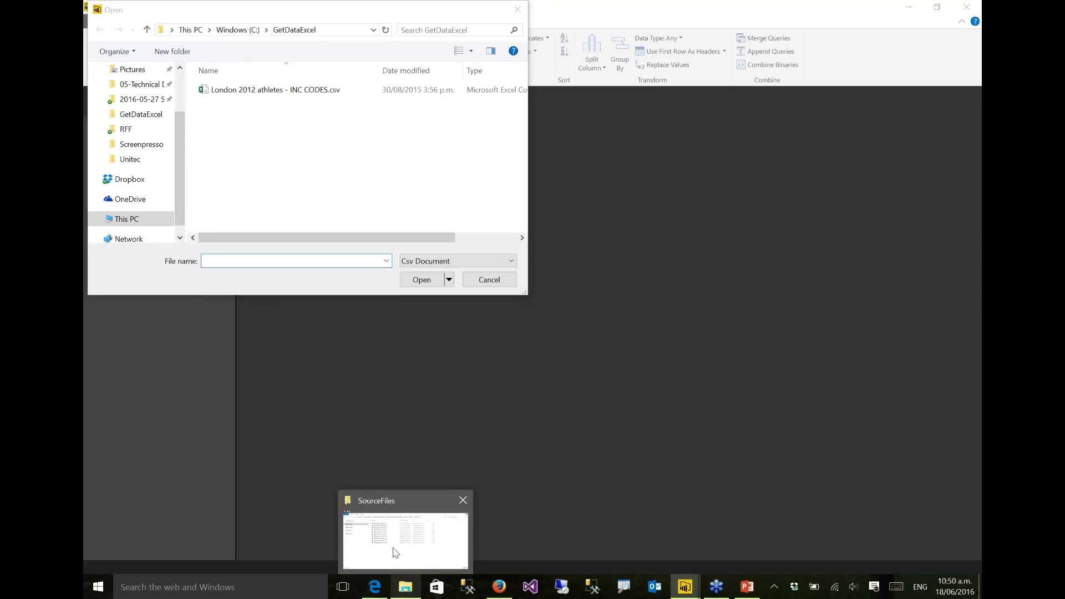
pyautogui.click(333, 157)
pyautogui.hotkey('ctrl', 'c')
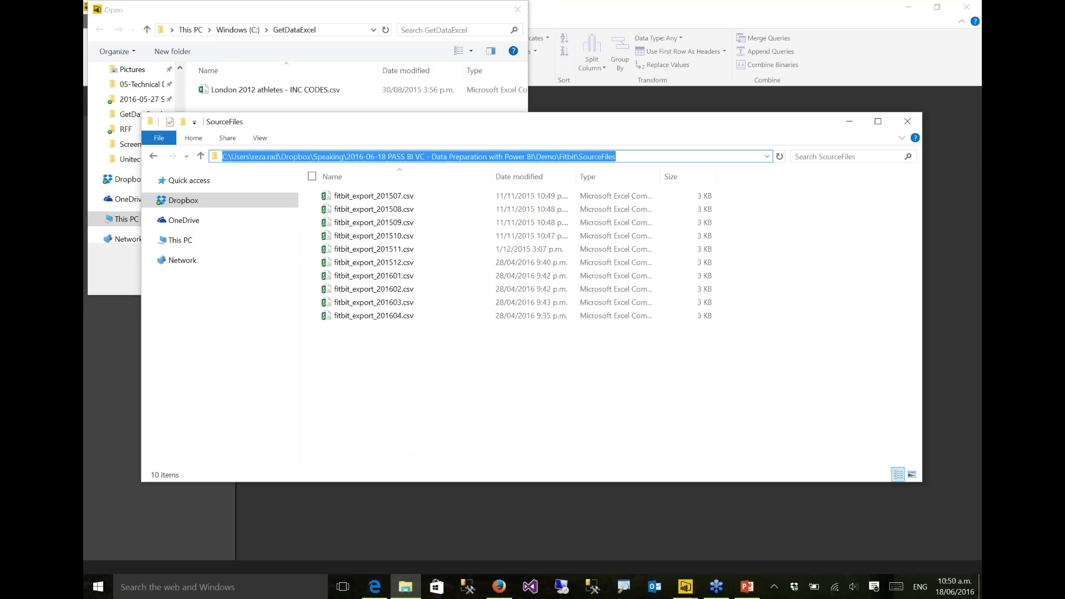
pyautogui.click(323, 29)
pyautogui.hotkey('ctrl', 'v')
pyautogui.press('Home')
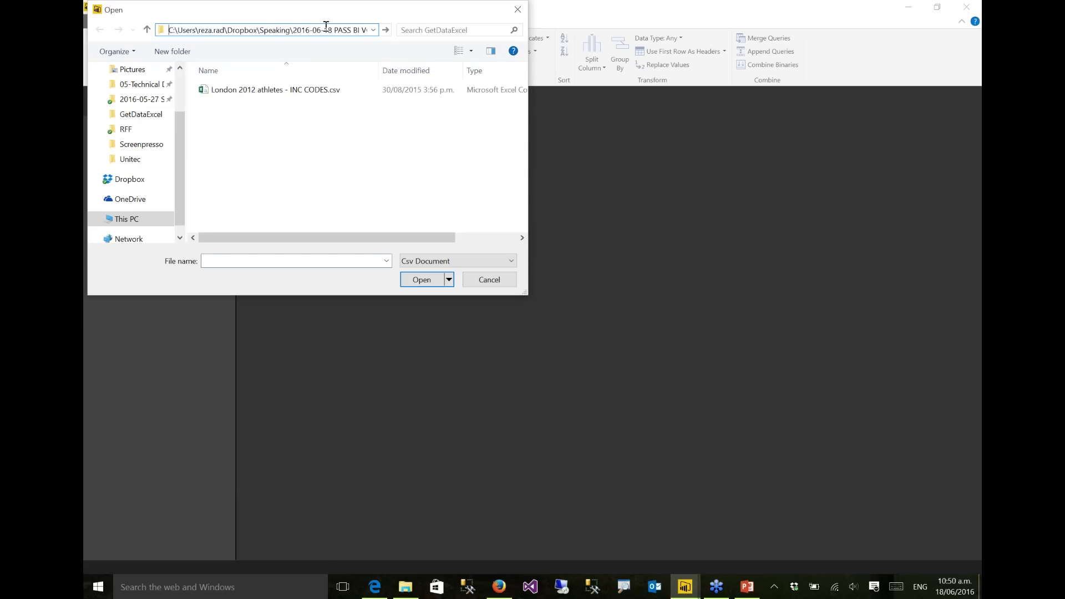
pyautogui.press('Return')
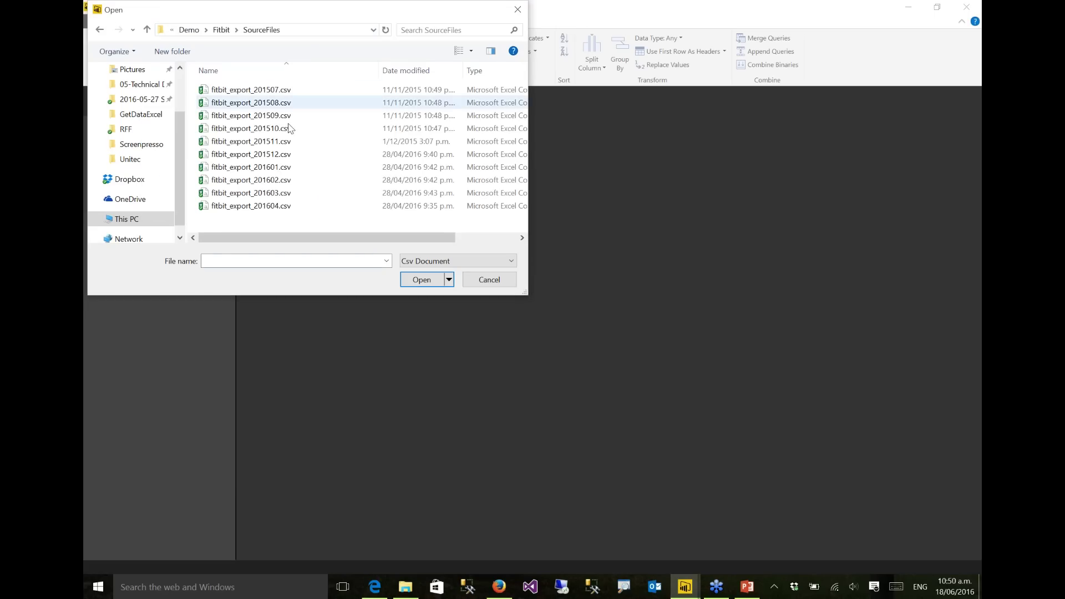
# Import fitbit_export_201507.csv as a new query with the default comma delimiter, enlarging the preview to check its columns
pyautogui.click(259, 92)
pyautogui.click(421, 280)
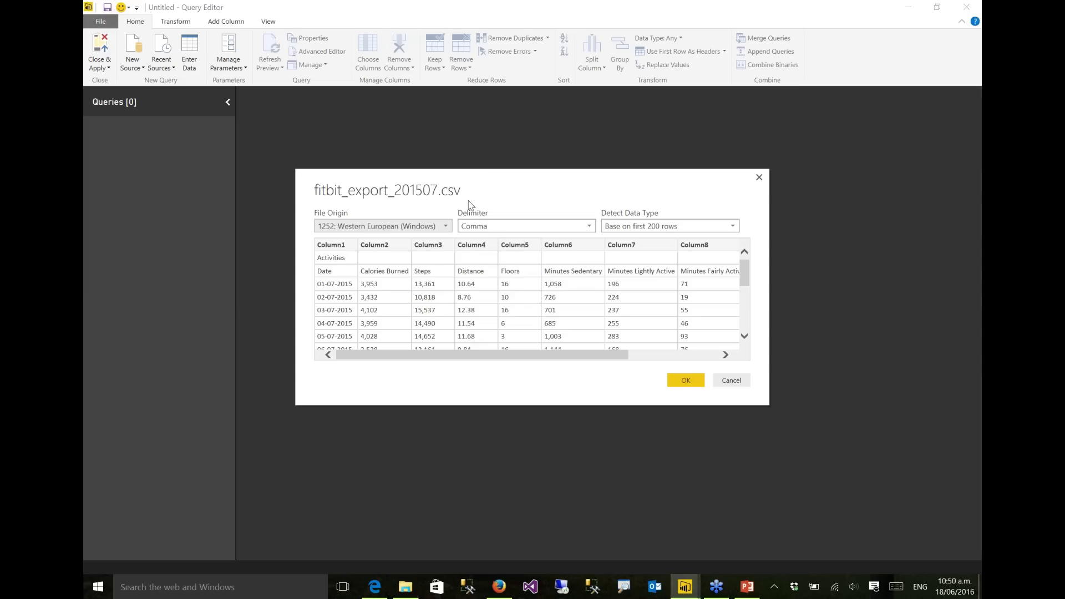
pyautogui.moveTo(490, 173); pyautogui.dragTo(496, 146)
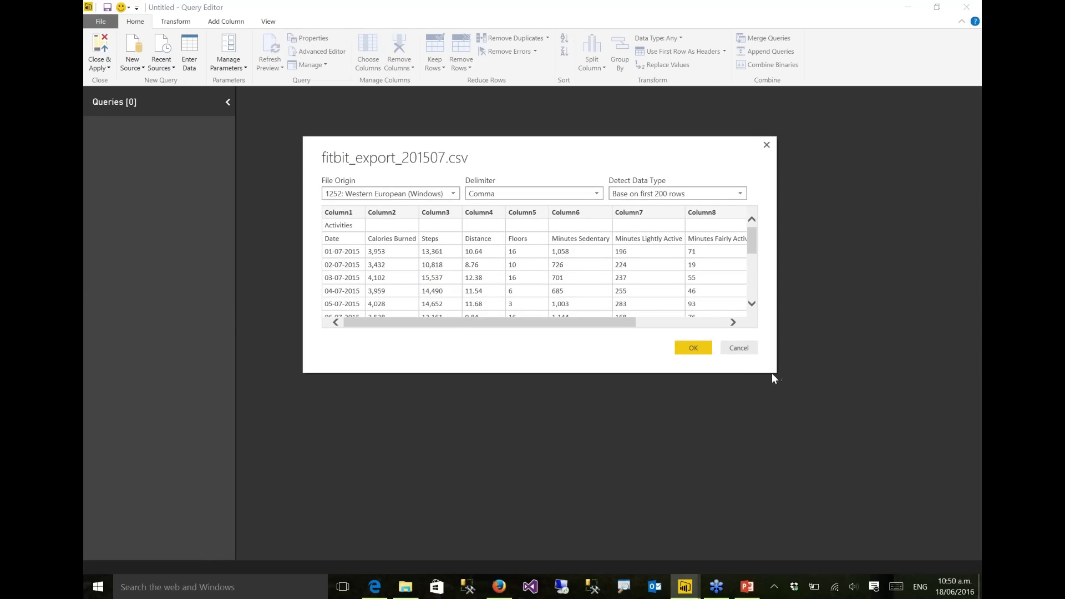
pyautogui.moveTo(772, 373); pyautogui.dragTo(881, 534)
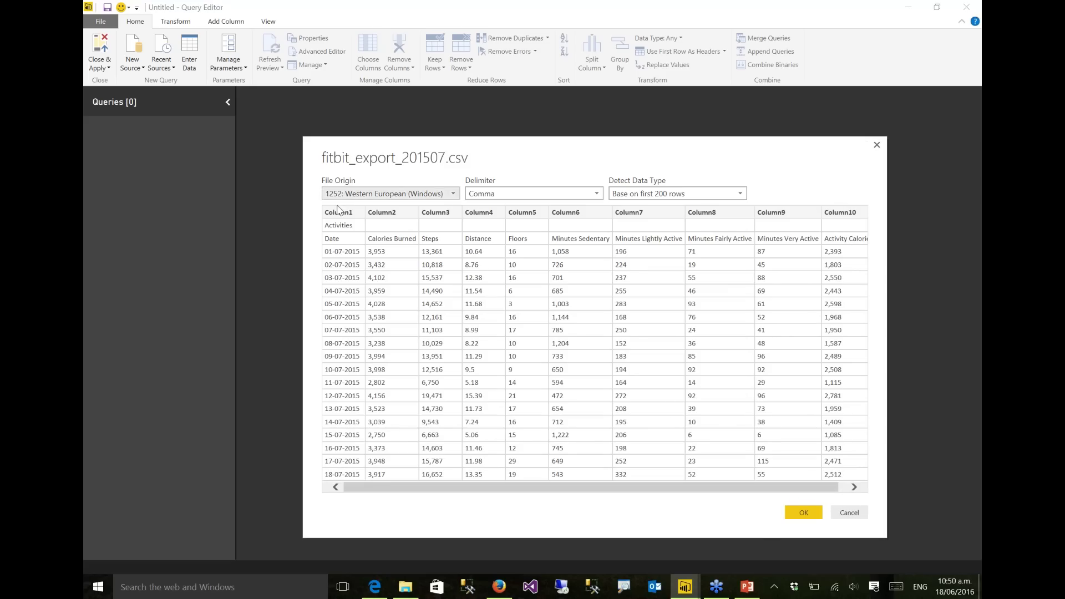
pyautogui.click(789, 516)
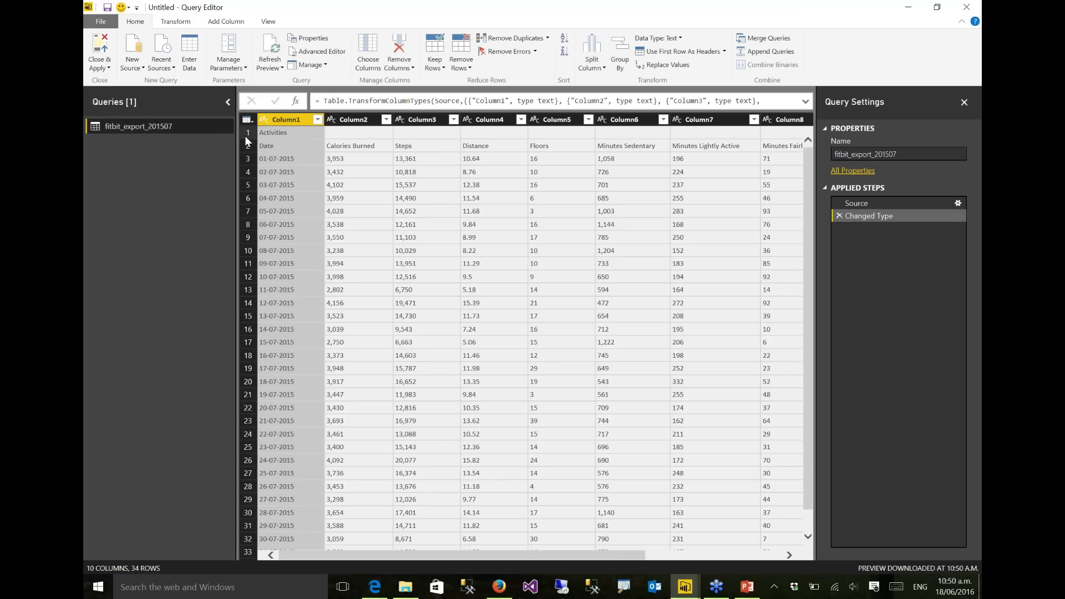
# Remove the top 1 row, containing the Activities title, from the fitbit_export_201507 query
pyautogui.click(244, 135)
pyautogui.click(461, 62)
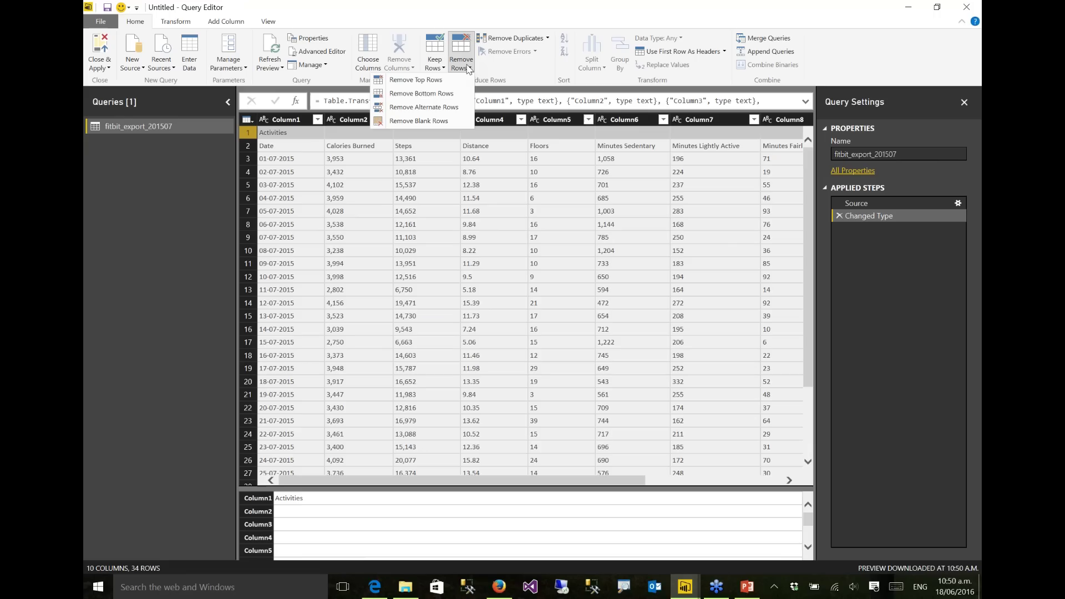
pyautogui.click(423, 82)
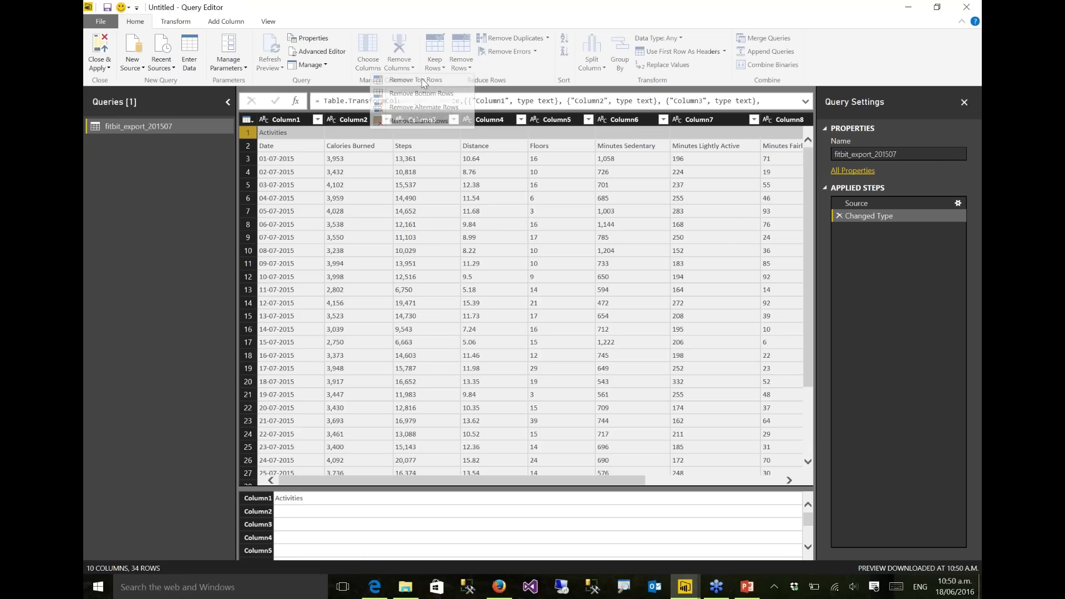
pyautogui.write('1')
pyautogui.click(666, 341)
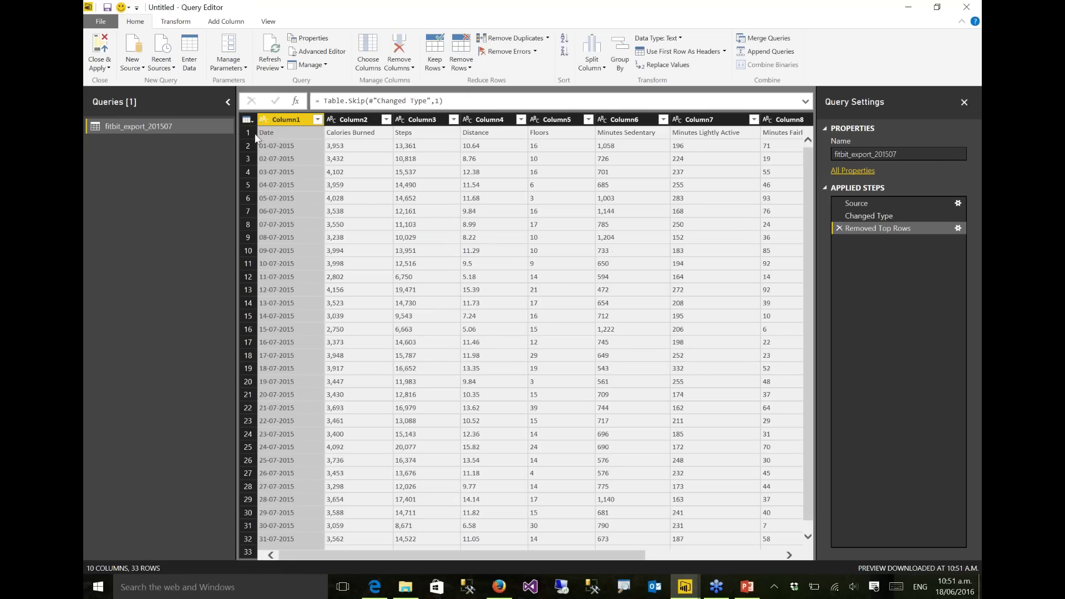
# Promote the first row to column headers and remove the blank rows from the table
pyautogui.click(250, 132)
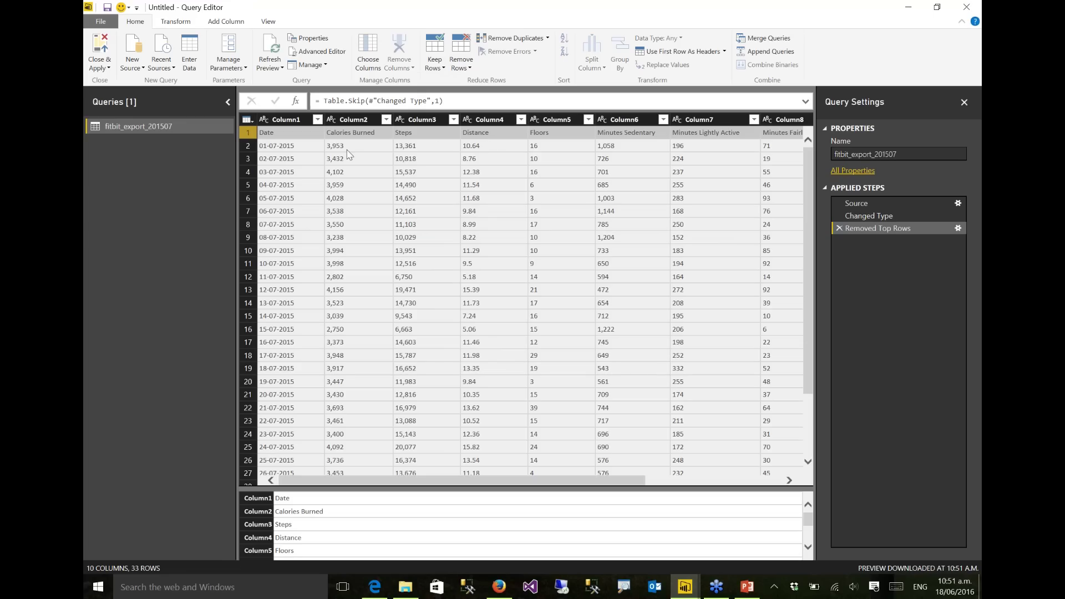
pyautogui.click(656, 54)
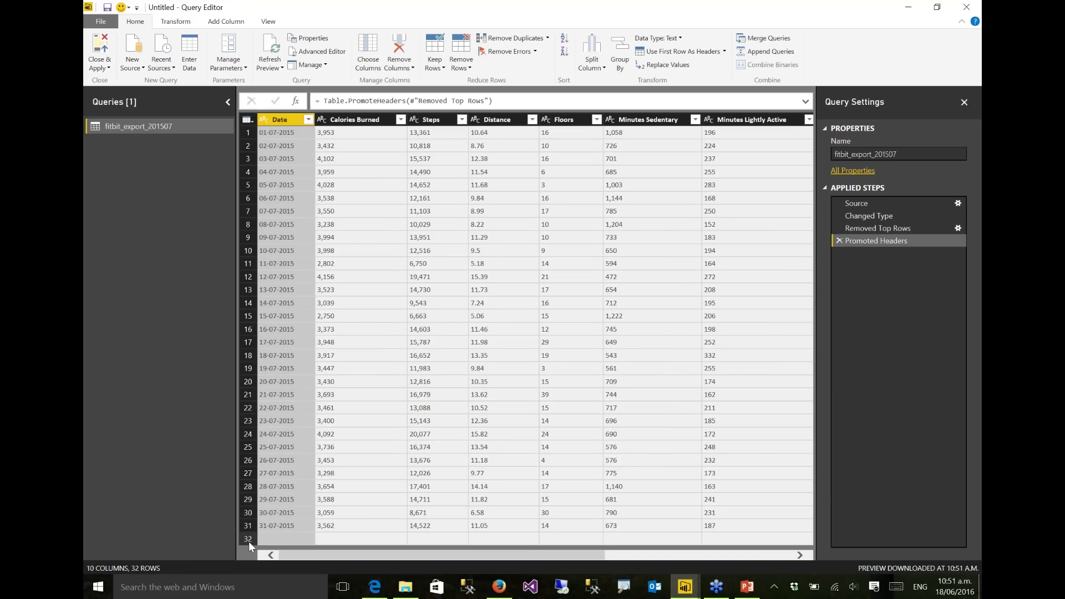
pyautogui.click(466, 67)
pyautogui.click(403, 121)
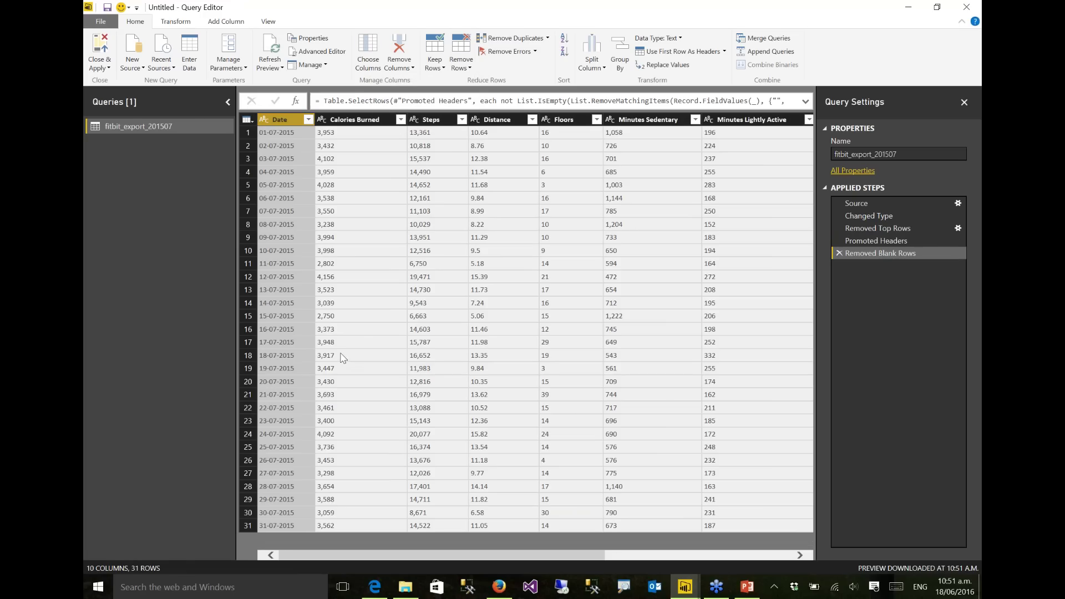
pyautogui.click(263, 120)
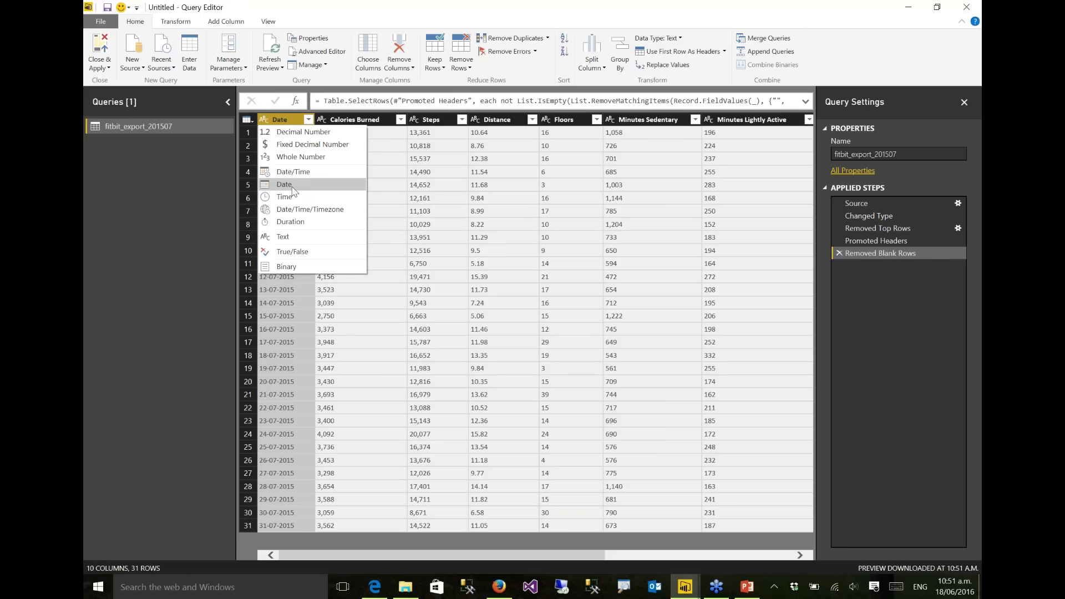
pyautogui.click(332, 16)
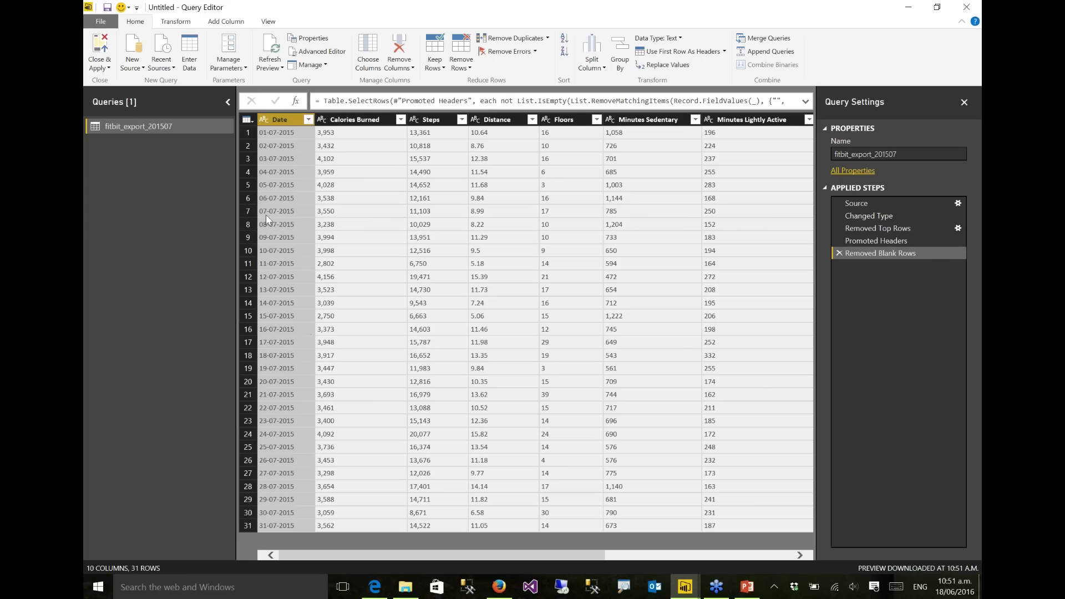
pyautogui.click(309, 120)
pyautogui.click(264, 121)
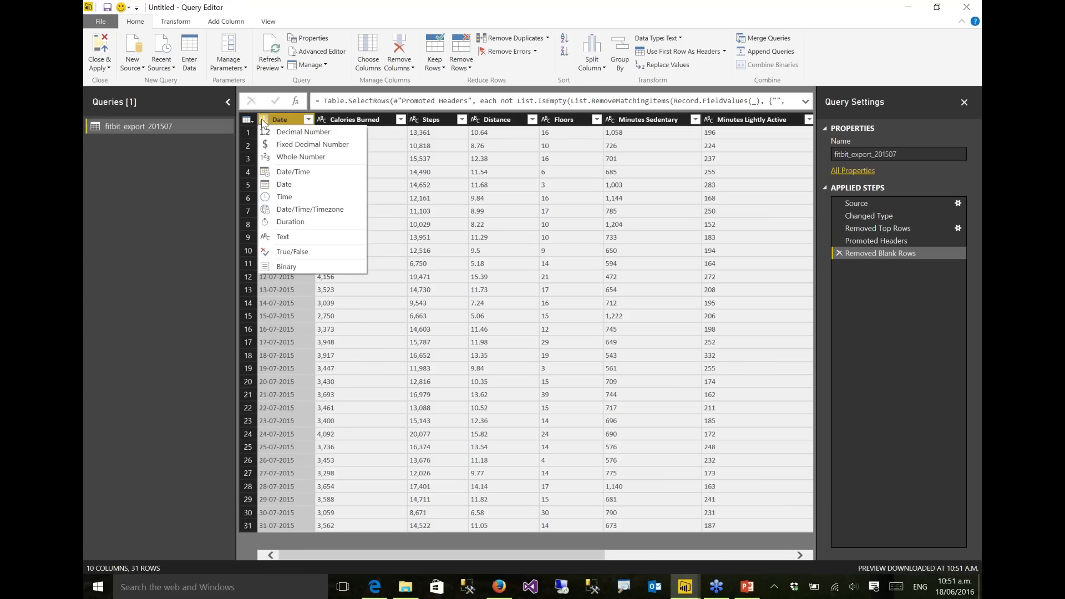
pyautogui.click(265, 122)
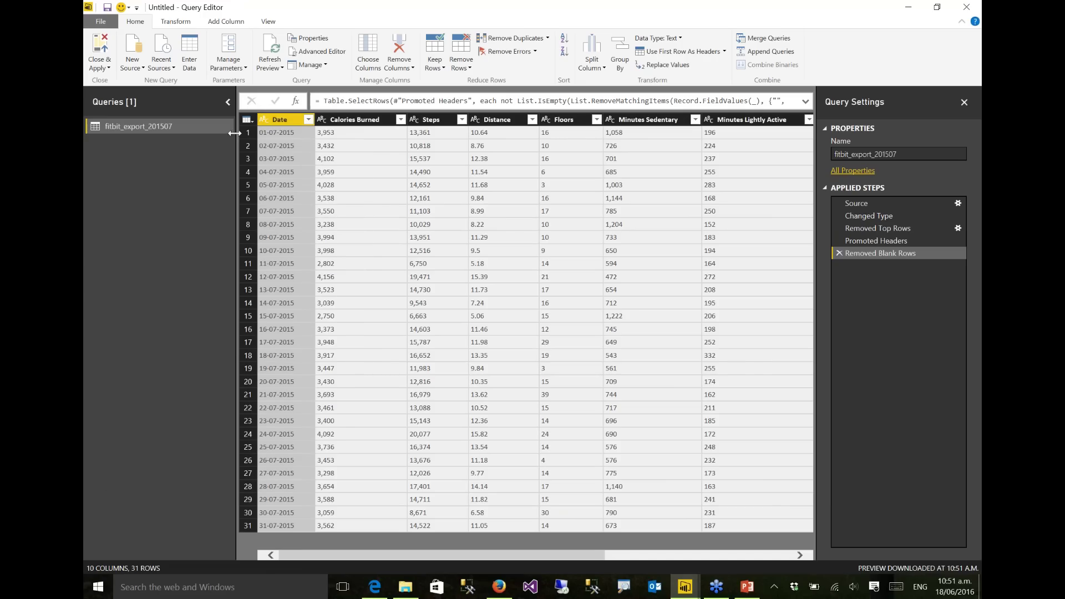
# Change the Date column's type using a locale, with data type Date and locale English (New Zealand)
pyautogui.rightClick(273, 120)
pyautogui.moveTo(322, 206)
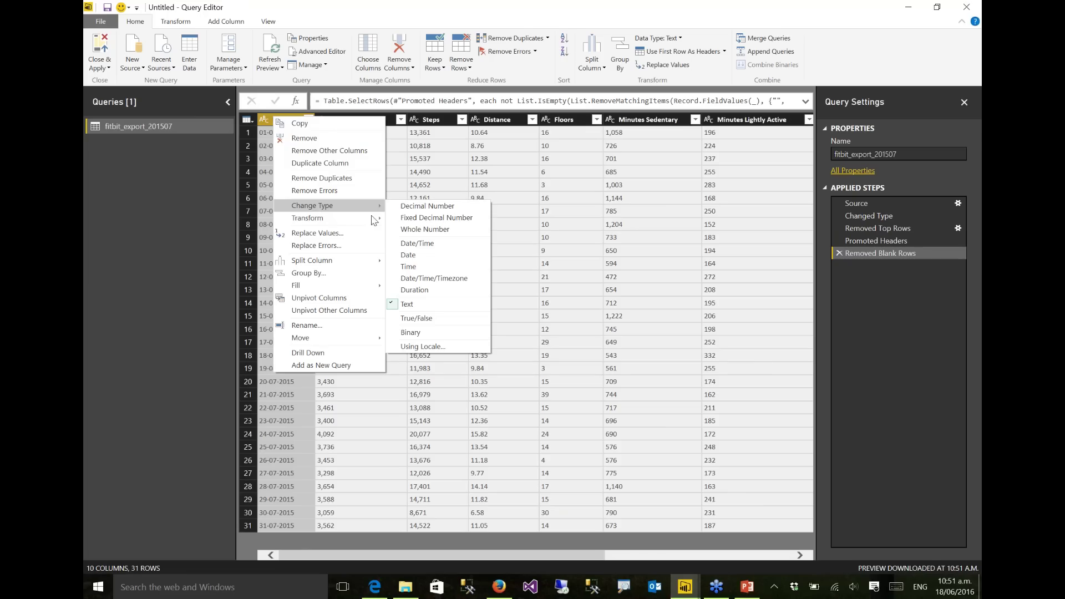
pyautogui.click(422, 347)
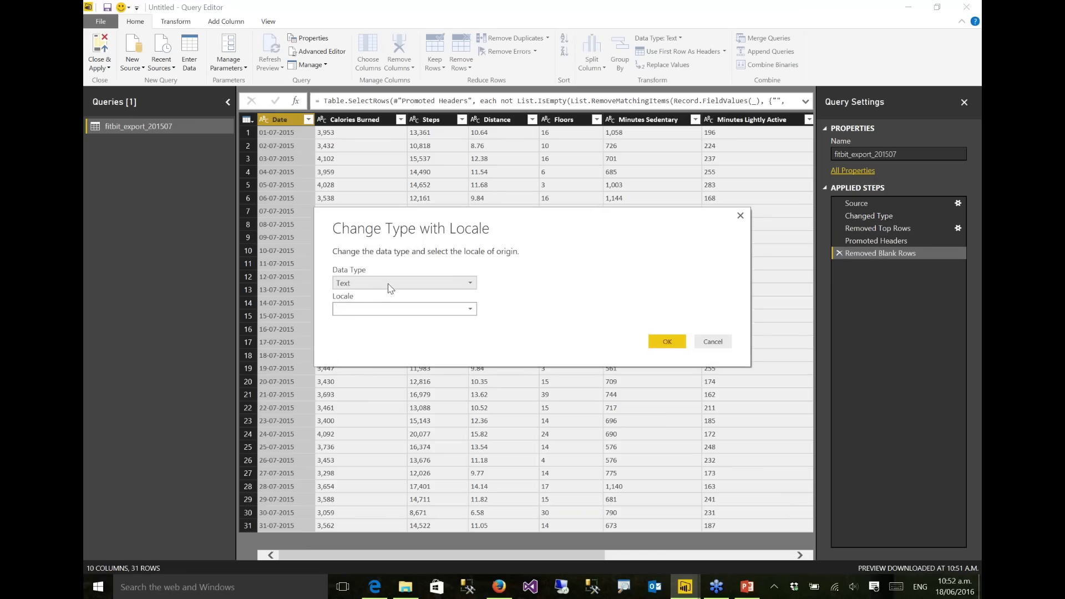
pyautogui.click(391, 284)
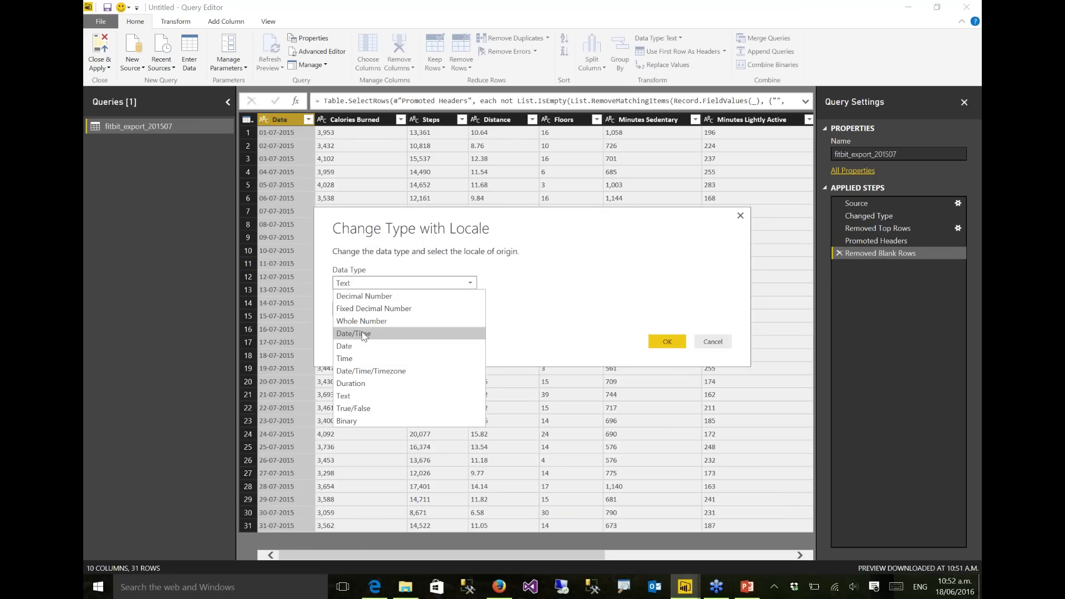
pyautogui.click(354, 347)
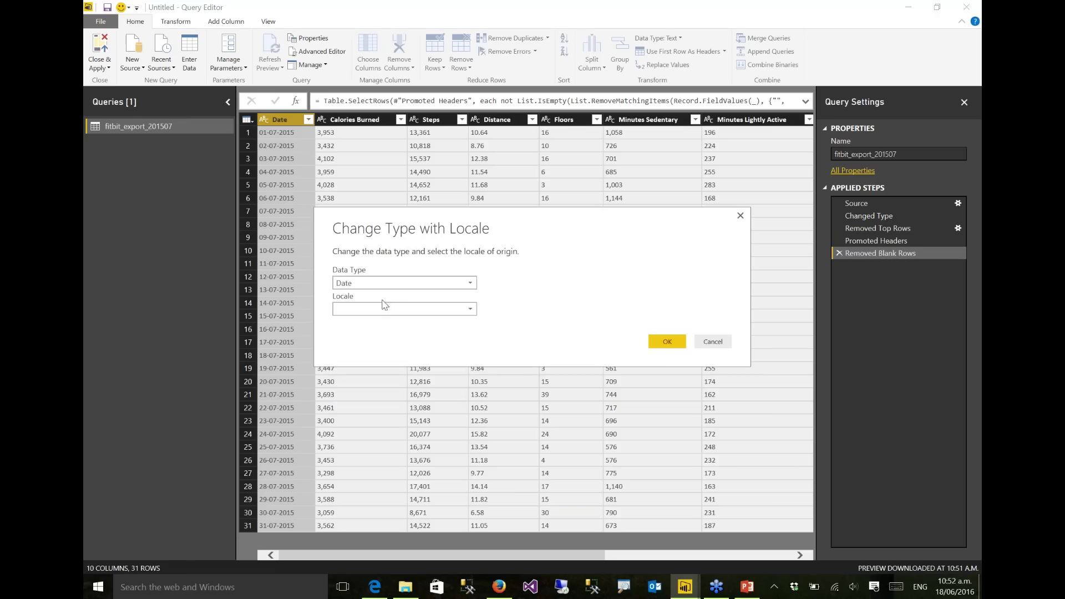
pyautogui.click(387, 311)
pyautogui.scroll(-20, 397, 371)
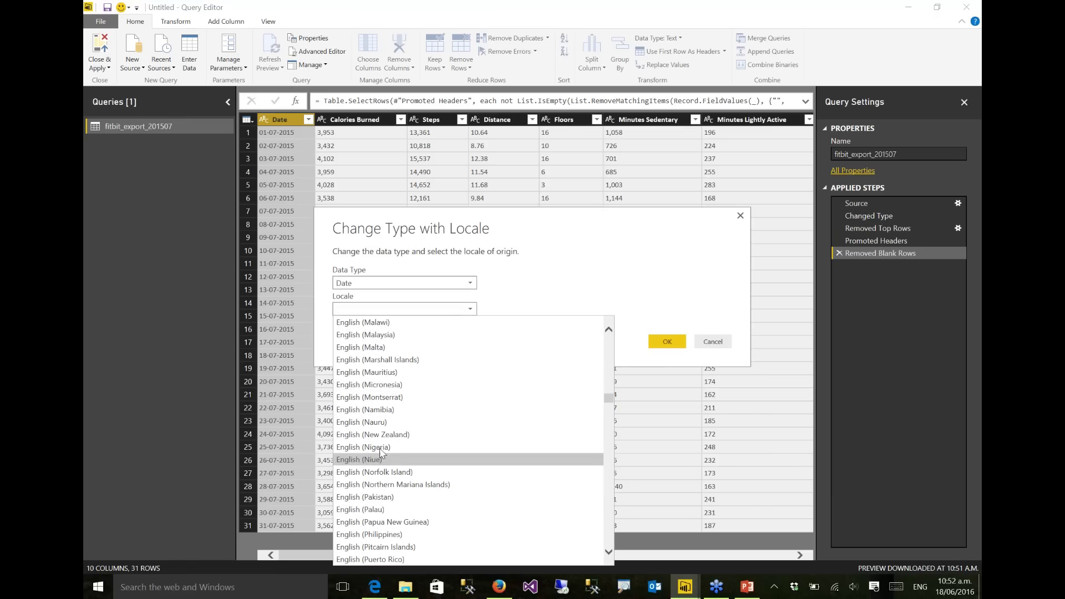
pyautogui.click(380, 438)
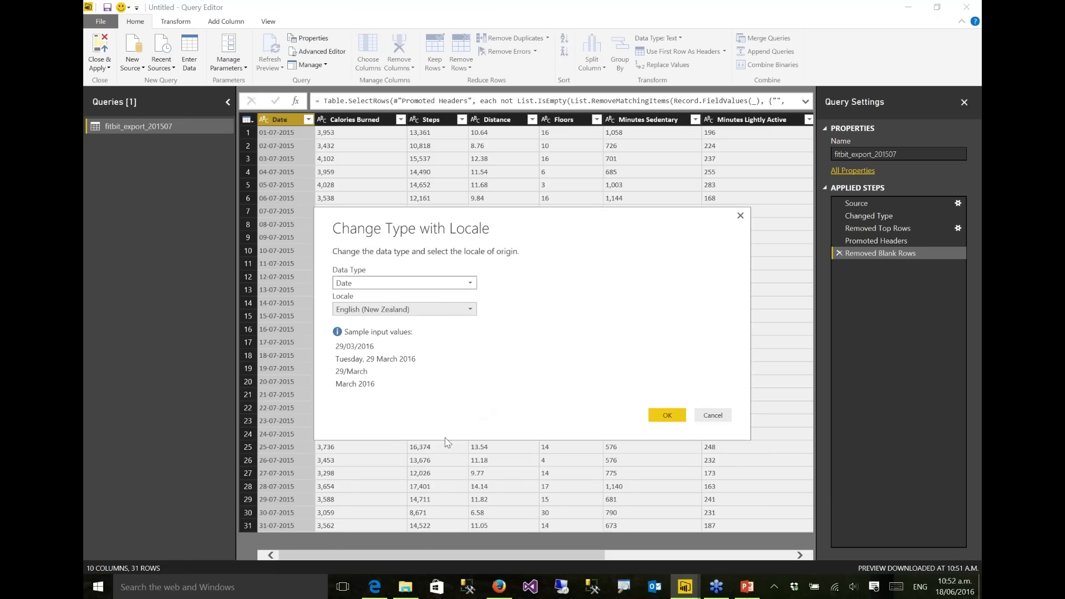
pyautogui.click(668, 415)
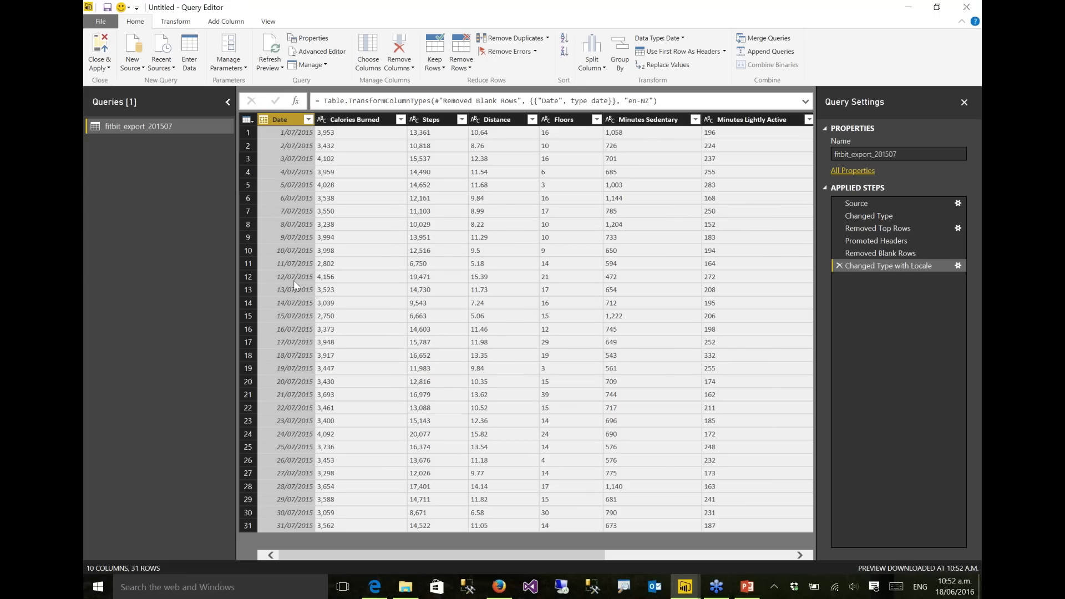
# Change the data type of the Calories Burned and Steps columns to Whole Number
pyautogui.click(371, 120)
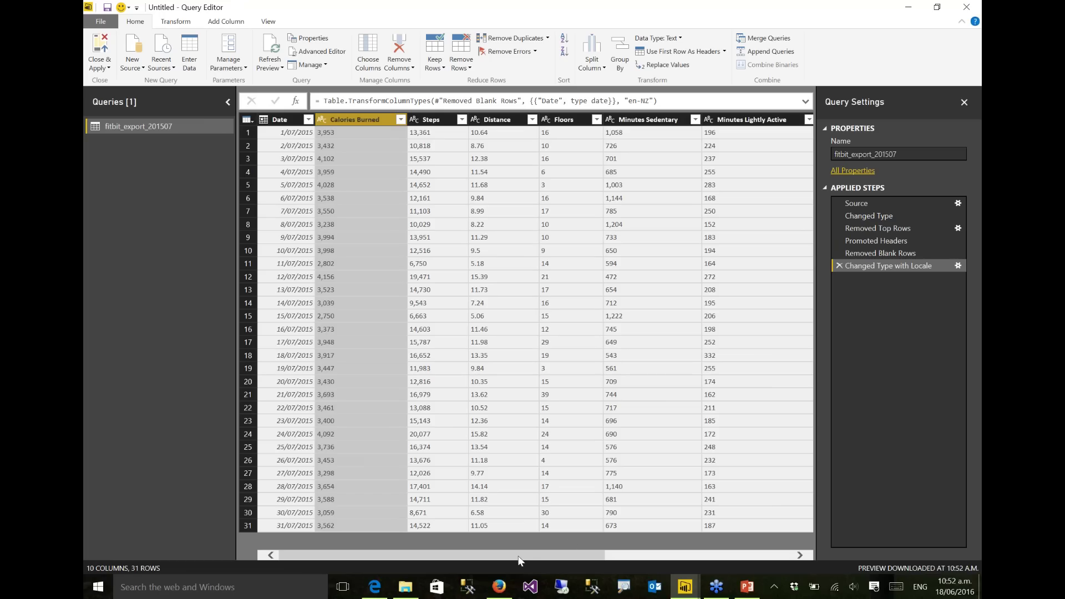
pyautogui.keyDown('ctrl'); pyautogui.click(444, 121); pyautogui.keyUp('ctrl')
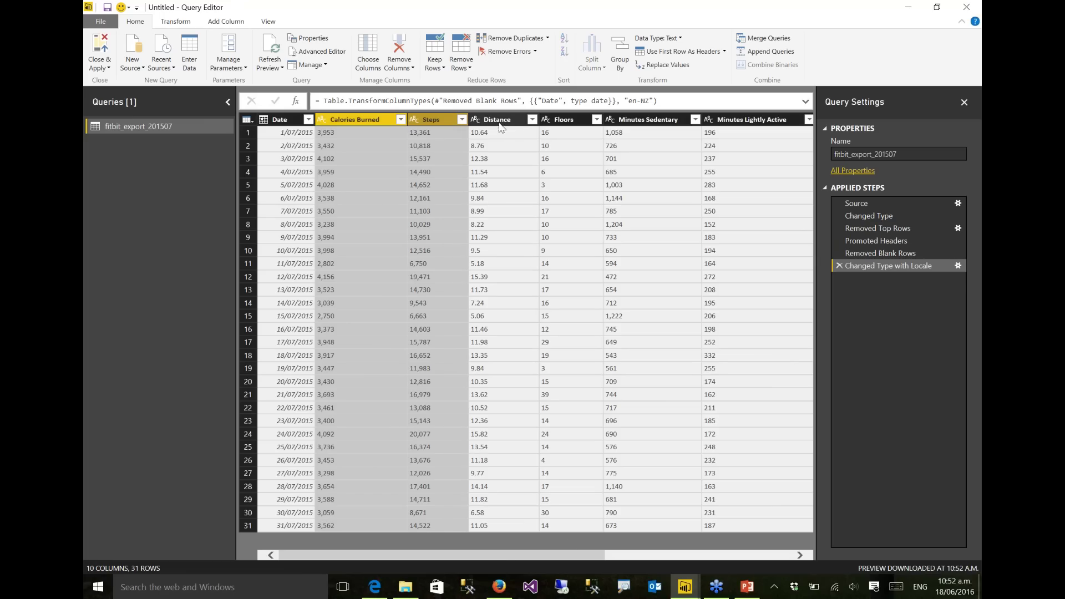
pyautogui.rightClick(447, 120)
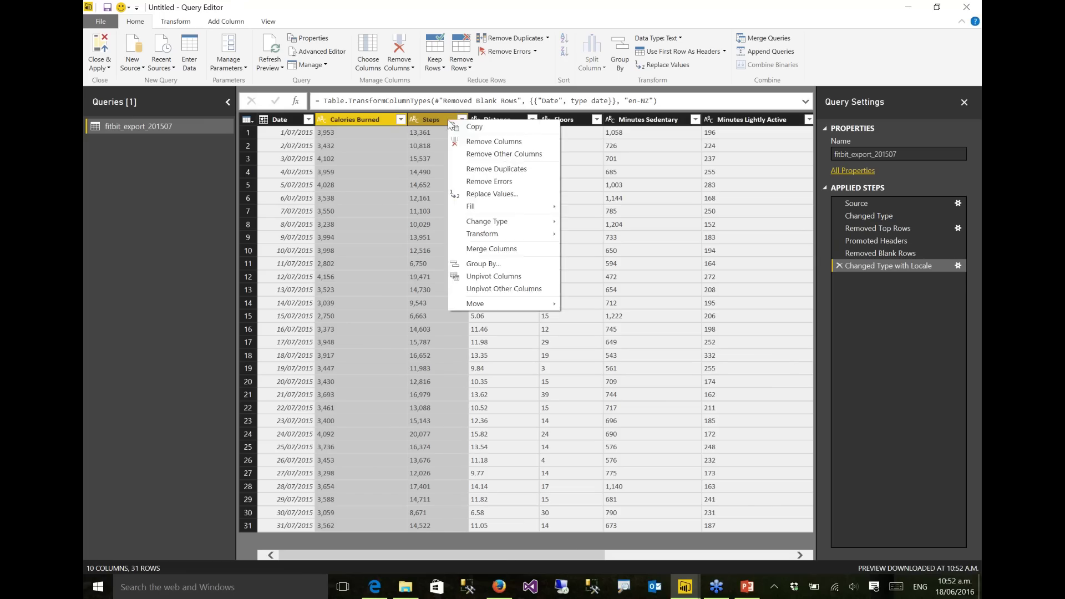
pyautogui.moveTo(494, 226)
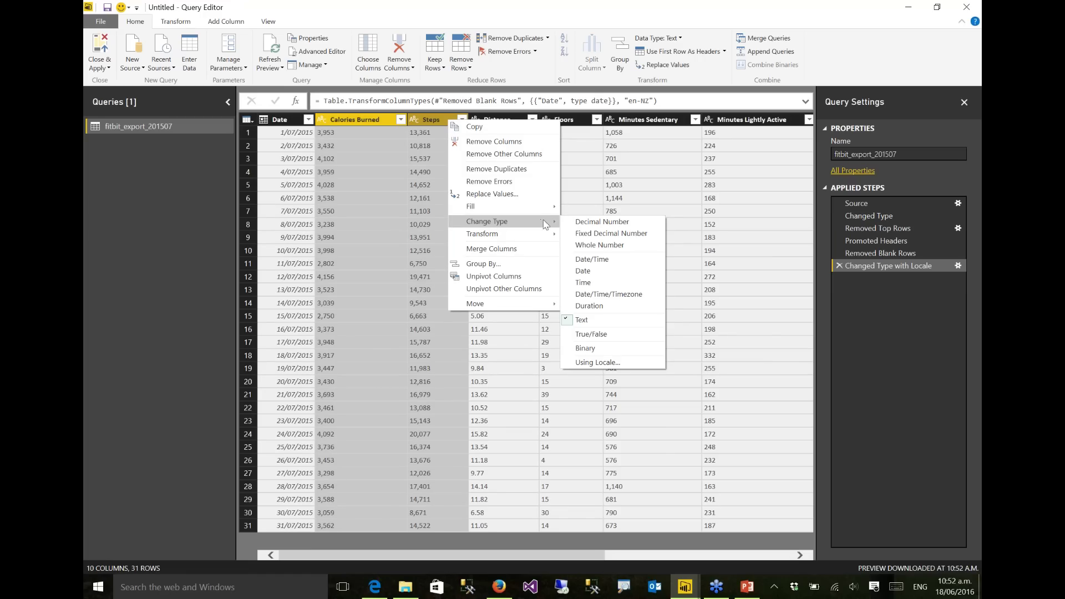
pyautogui.click(592, 246)
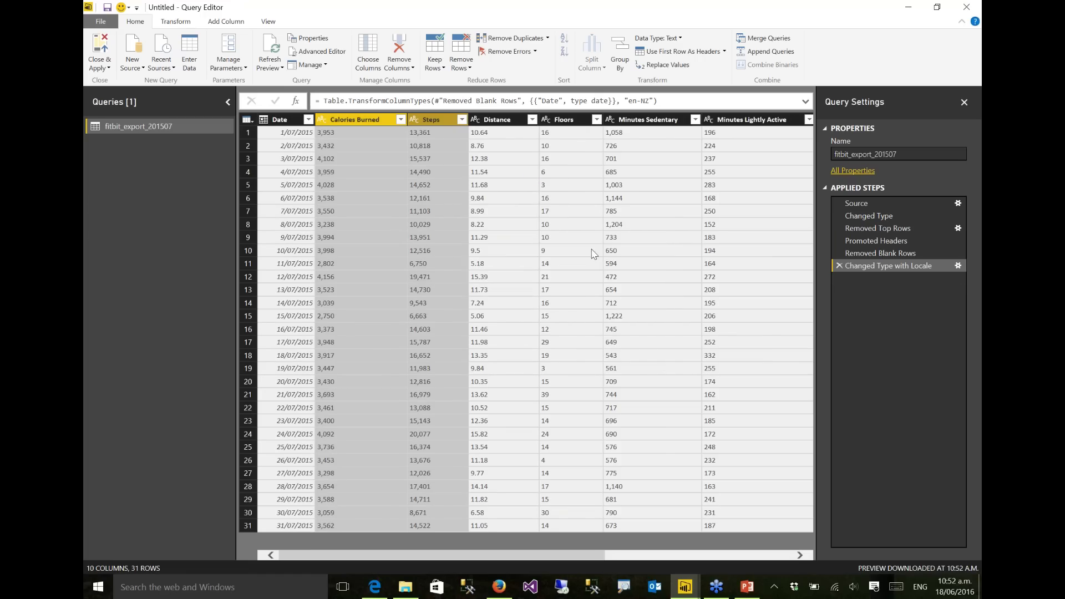
# Change the data type of the Distance column to Decimal Number
pyautogui.click(486, 121)
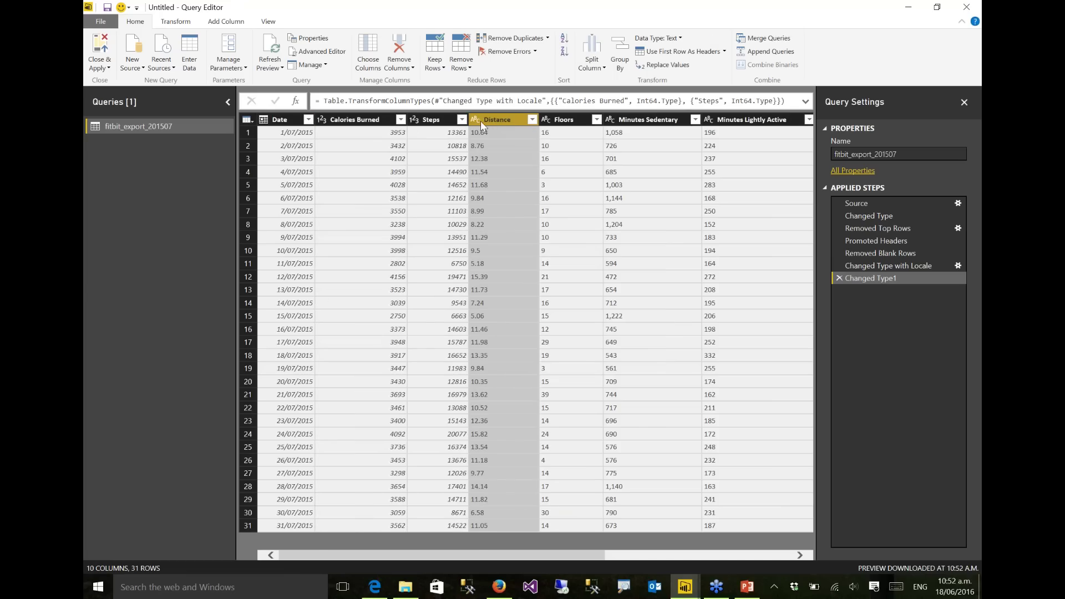
pyautogui.rightClick(498, 122)
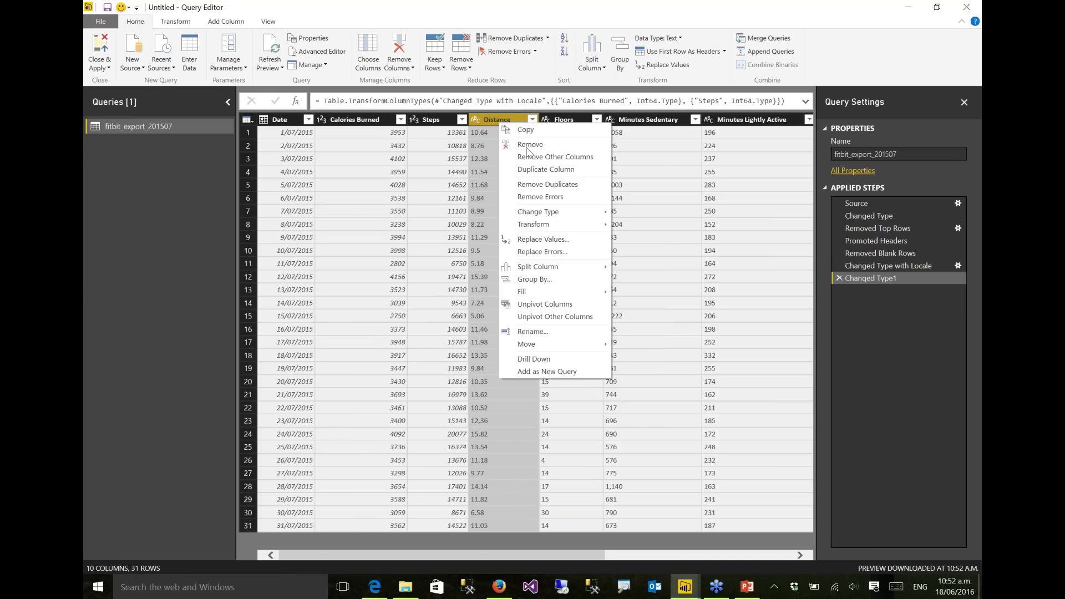
pyautogui.moveTo(569, 218)
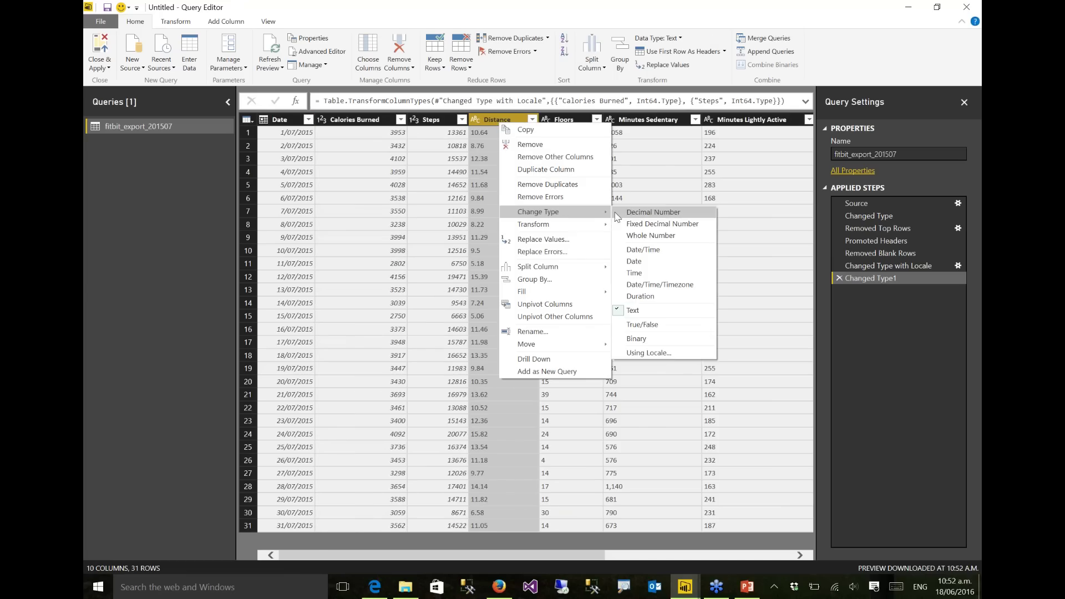
pyautogui.click(614, 215)
pyautogui.moveTo(456, 554); pyautogui.dragTo(690, 556)
pyautogui.press('Right')
pyautogui.keyDown('ctrl'); pyautogui.click(776, 120); pyautogui.keyUp('ctrl')
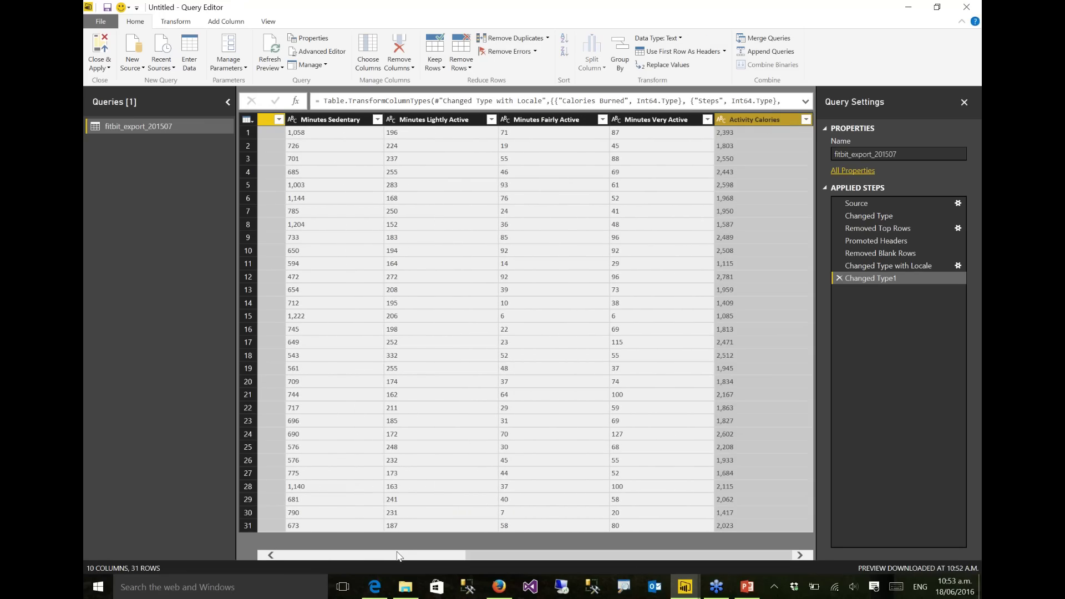
pyautogui.click(395, 555)
pyautogui.click(391, 552)
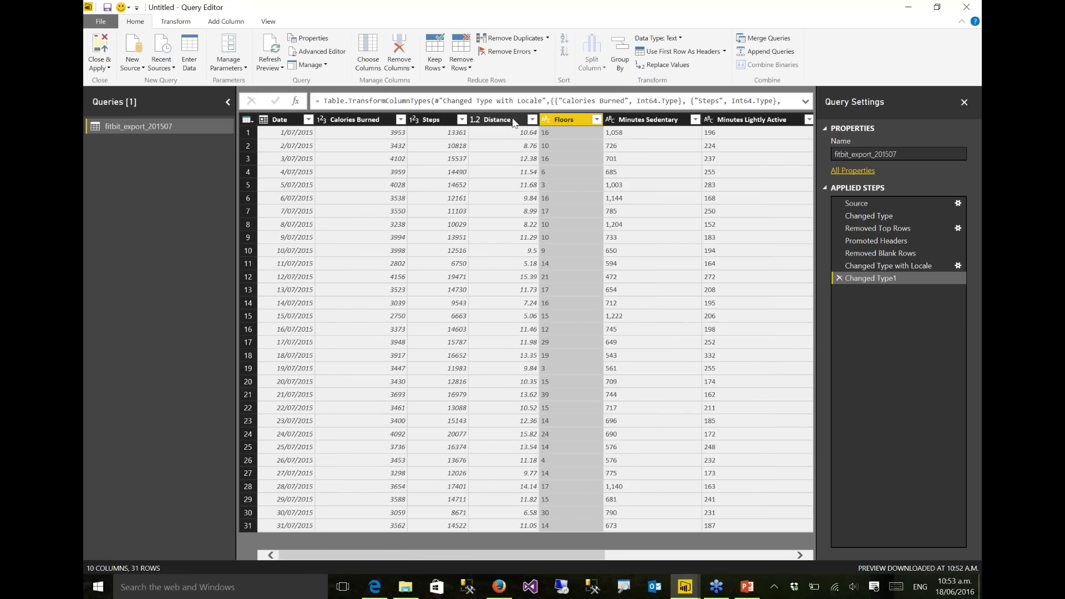
pyautogui.moveTo(580, 558); pyautogui.dragTo(769, 559)
pyautogui.click(646, 120)
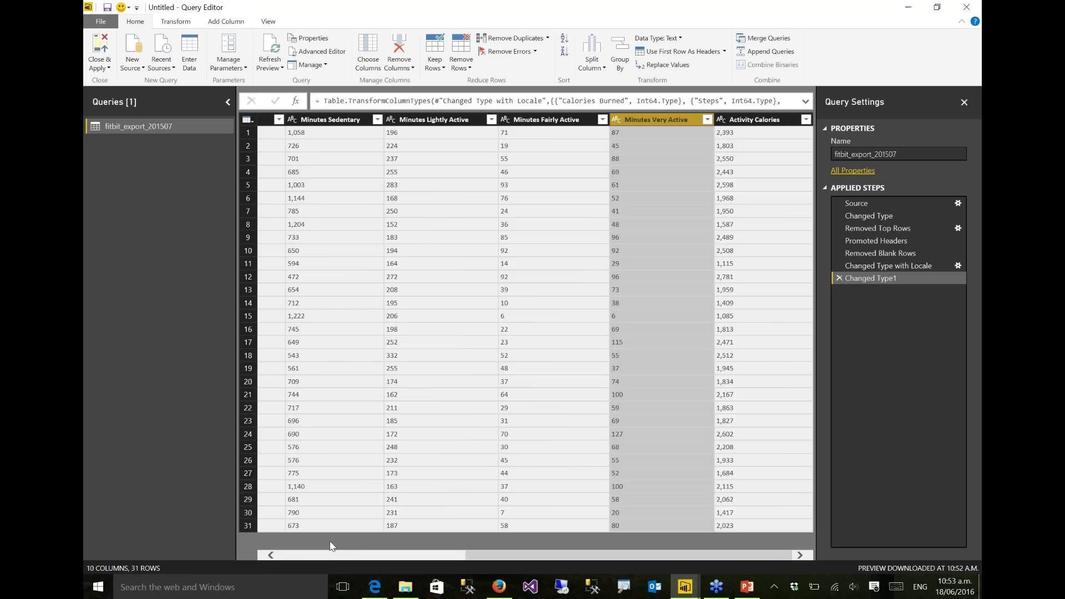
pyautogui.click(328, 556)
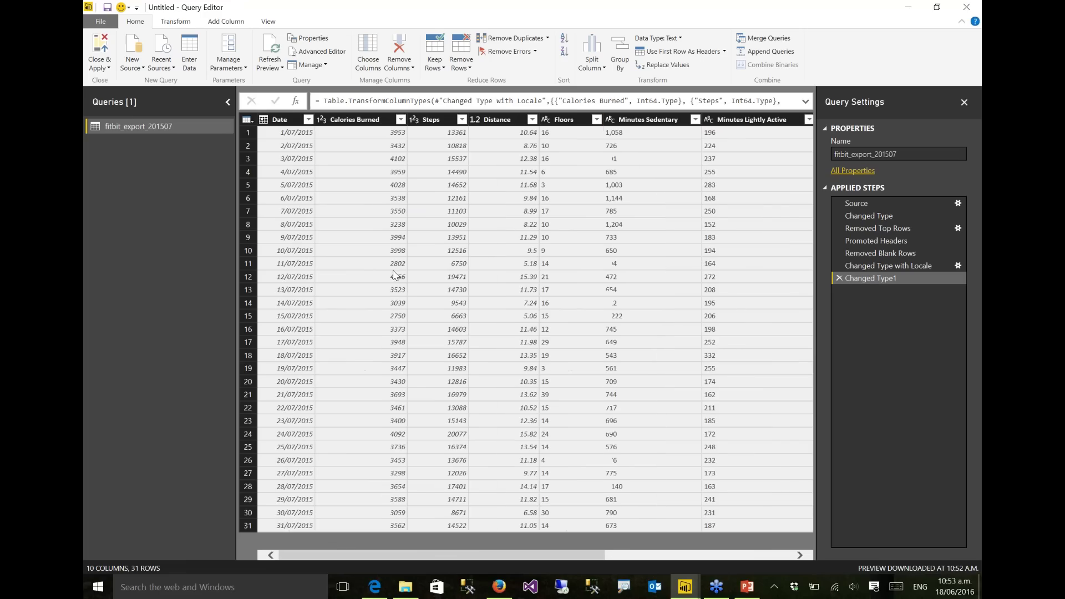
# Change the data type of all columns from Floors through Activity Calories to Whole Number
pyautogui.click(556, 120)
pyautogui.moveTo(541, 557); pyautogui.dragTo(734, 556)
pyautogui.keyDown('shift'); pyautogui.click(755, 119); pyautogui.keyUp('shift')
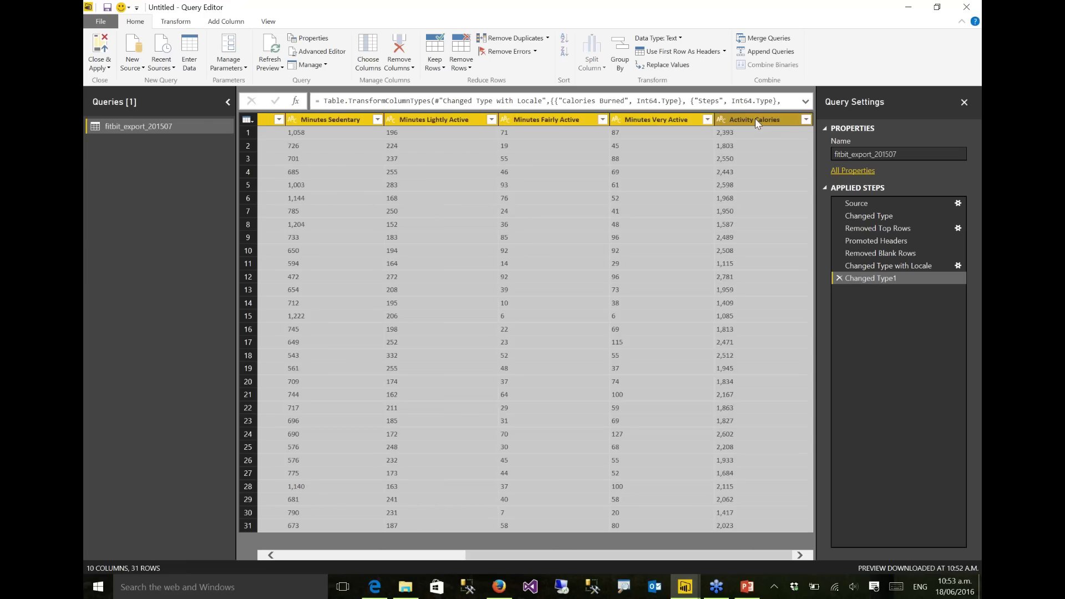
pyautogui.rightClick(754, 119)
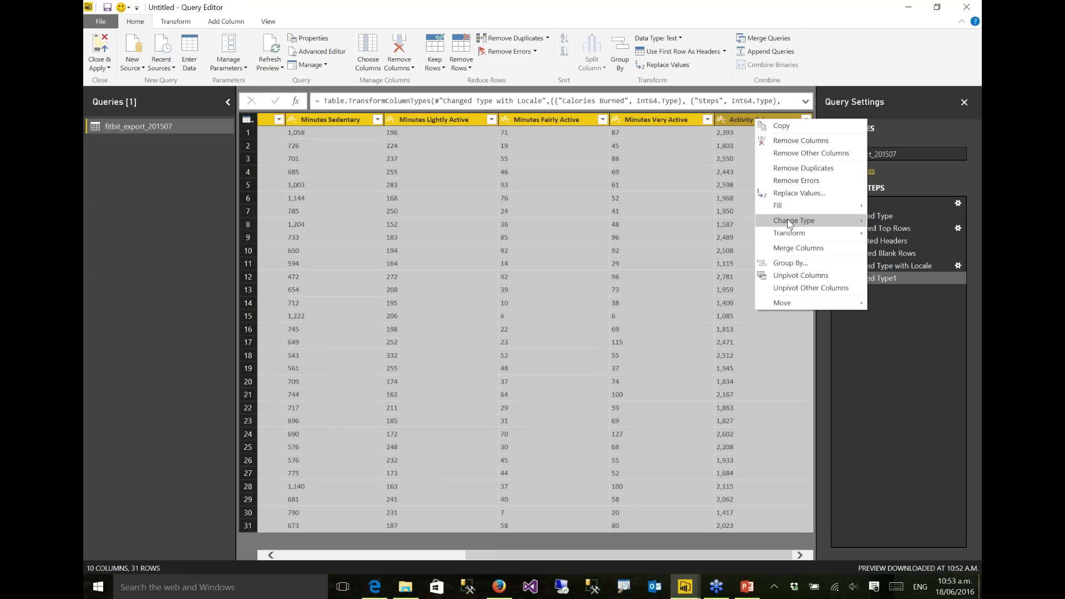
pyautogui.moveTo(790, 222)
pyautogui.click(883, 245)
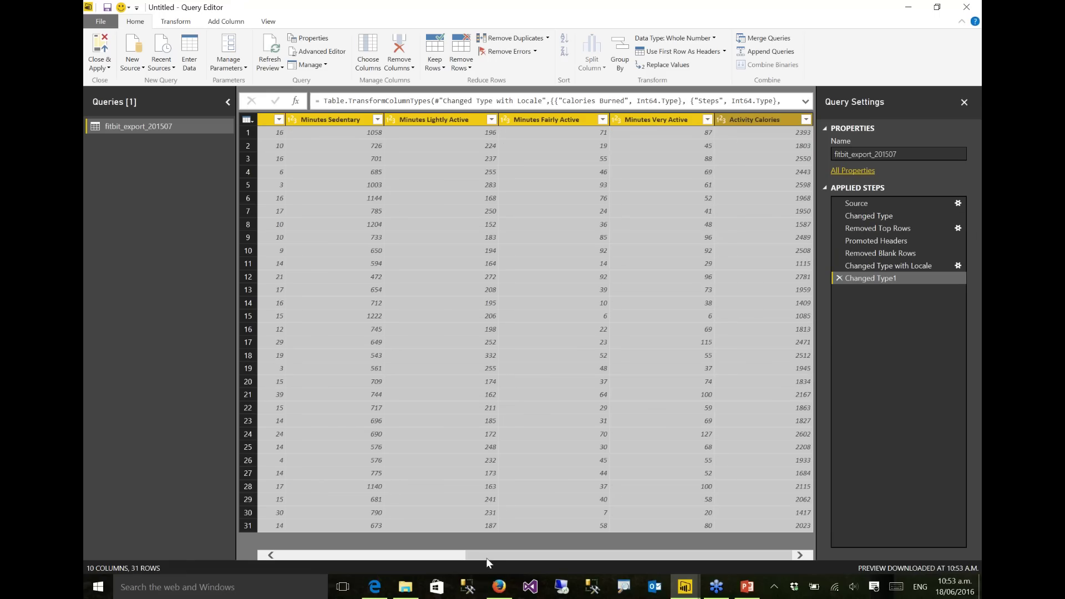
pyautogui.moveTo(486, 557)
pyautogui.mouseDown()
pyautogui.moveTo(351, 558)
pyautogui.moveTo(460, 549)
pyautogui.moveTo(376, 545)
pyautogui.moveTo(277, 571)
pyautogui.mouseUp()
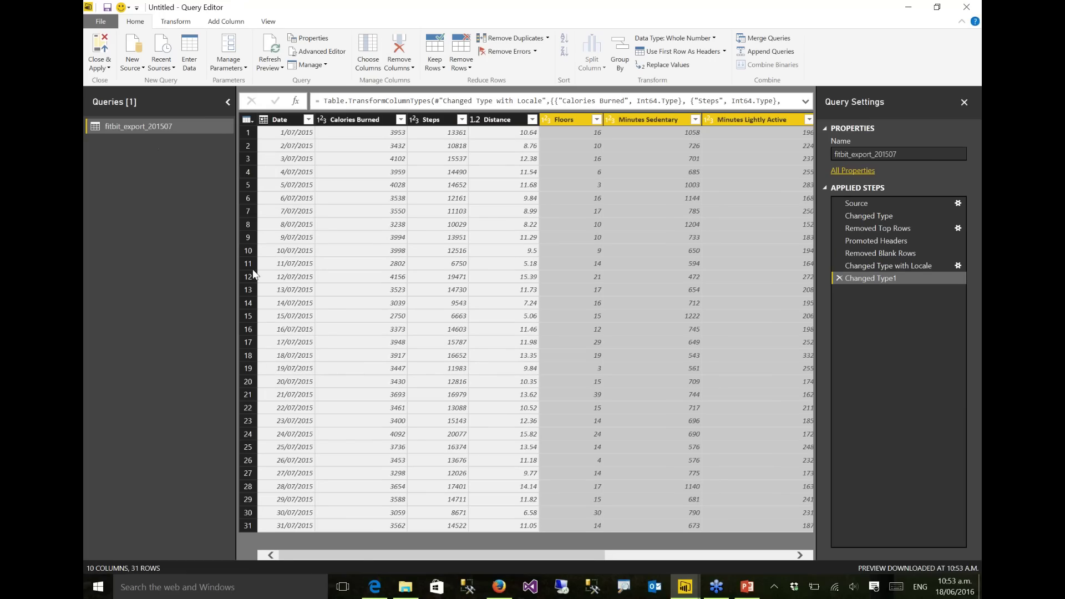
# Switch to File Explorer and copy the path of the Fitbit SourceFiles folder, then return to the Query Editor
pyautogui.click(403, 592)
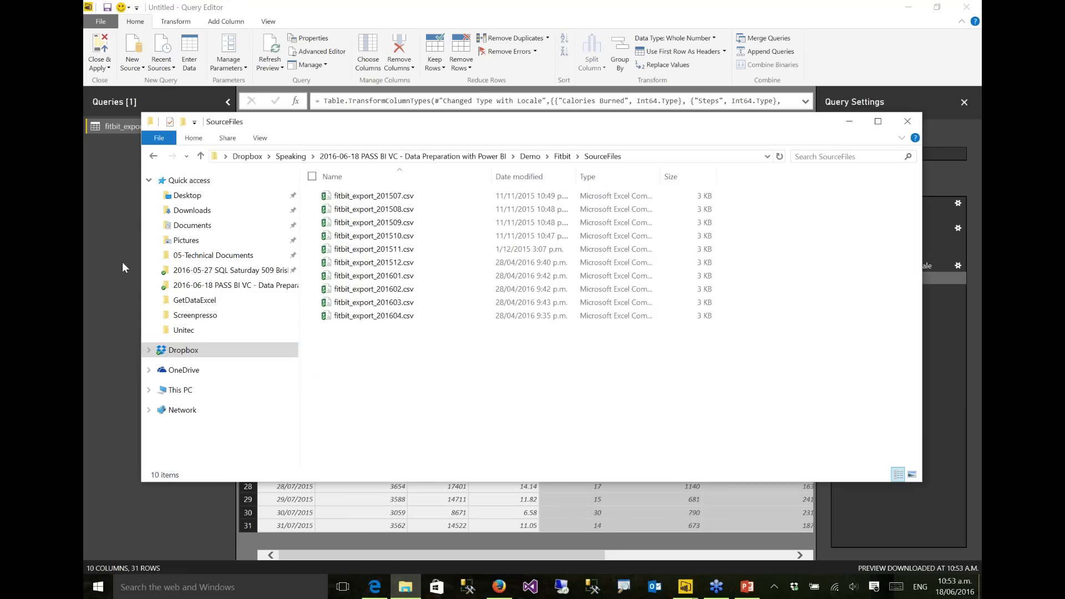
pyautogui.click(123, 267)
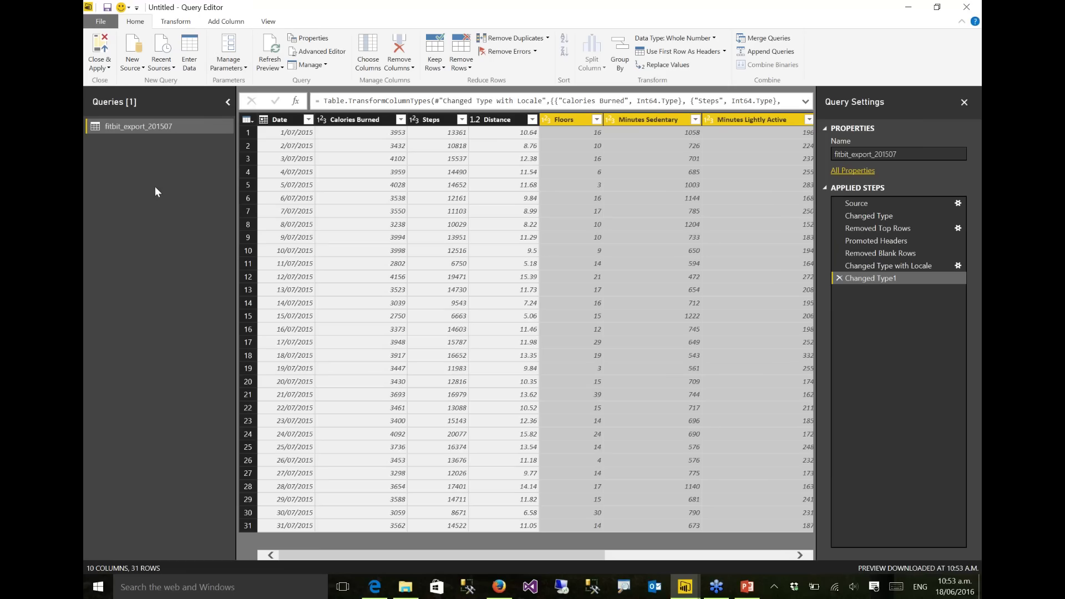
pyautogui.rightClick(117, 123)
pyautogui.click(91, 192)
pyautogui.moveTo(400, 592)
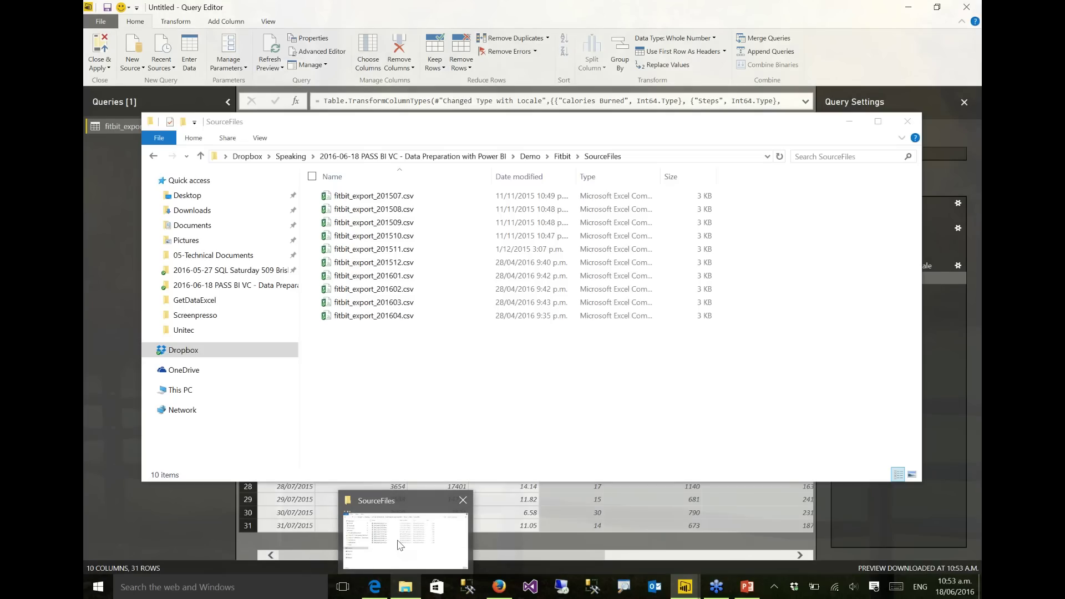
pyautogui.click(398, 545)
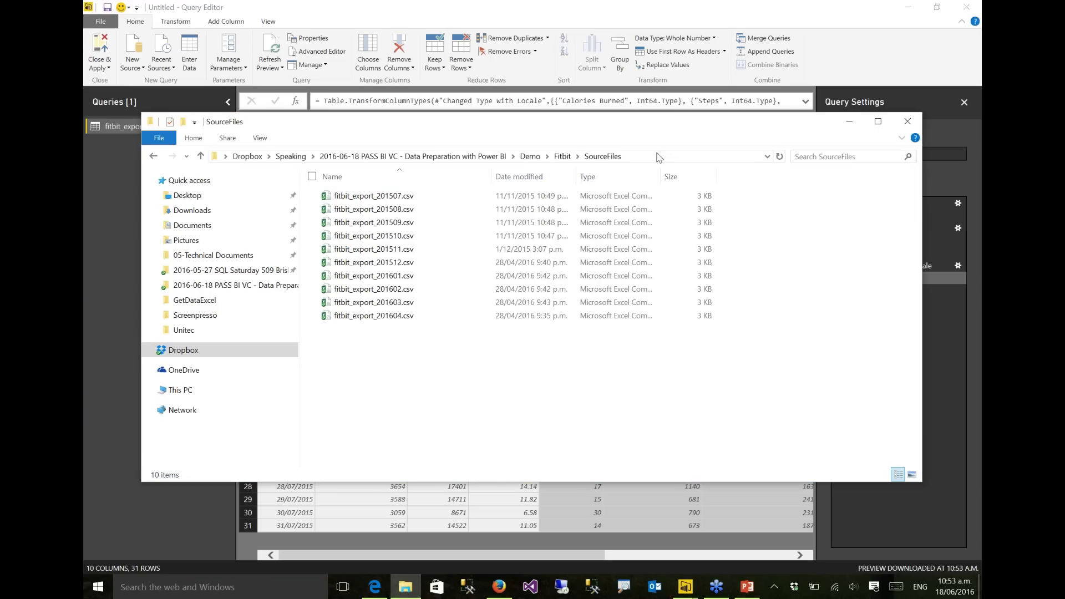
pyautogui.click(658, 157)
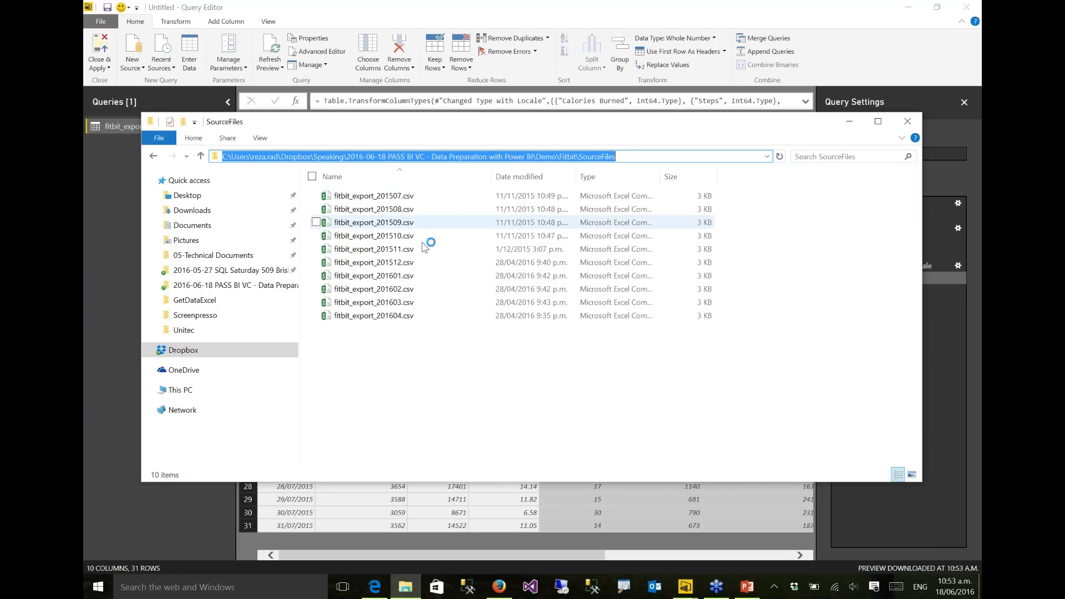
pyautogui.click(130, 230)
# Create a new query from a Folder source using the Demo\Fitbit\SourceFiles path and load its file list
pyautogui.click(132, 71)
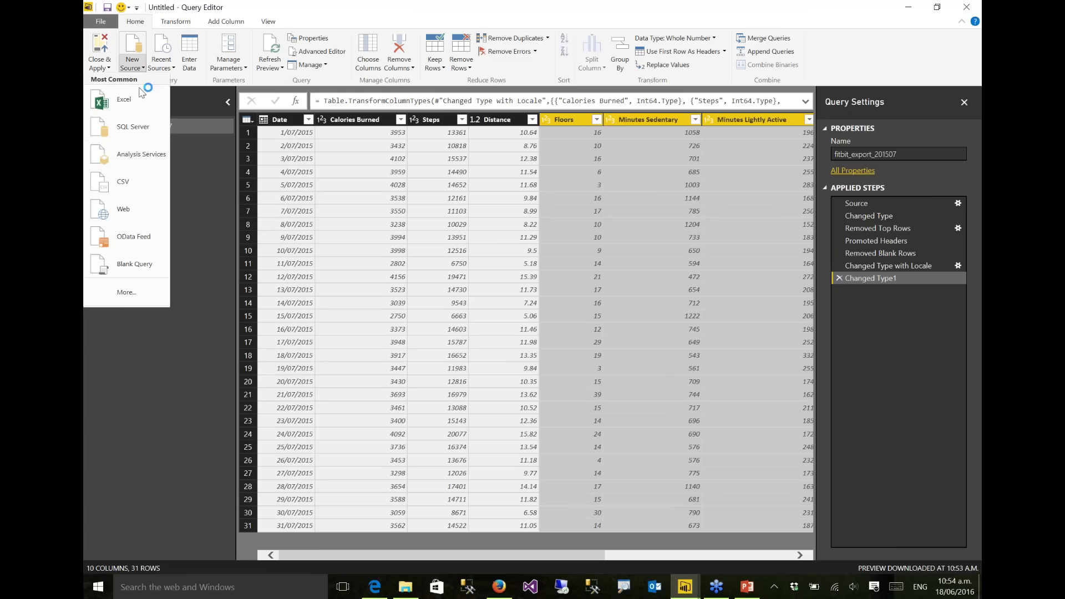
pyautogui.click(124, 294)
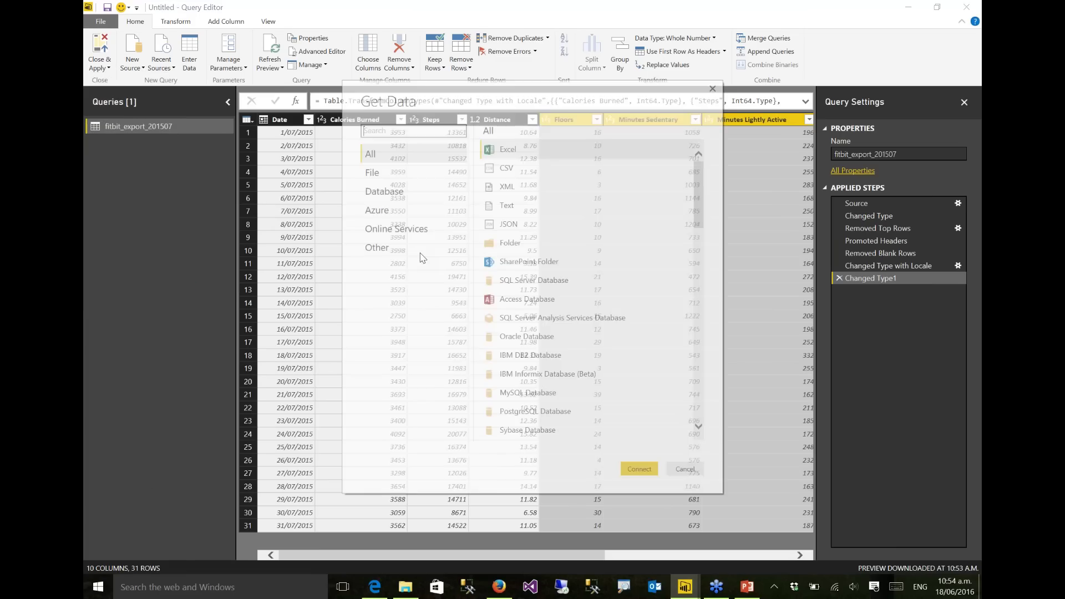
pyautogui.click(520, 247)
pyautogui.click(417, 176)
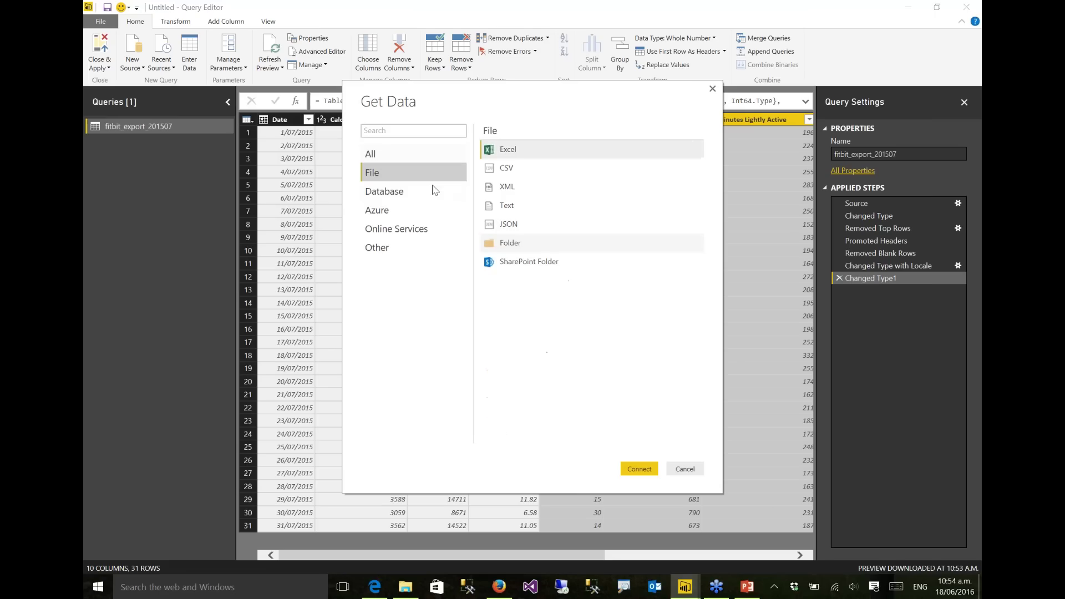
pyautogui.click(638, 468)
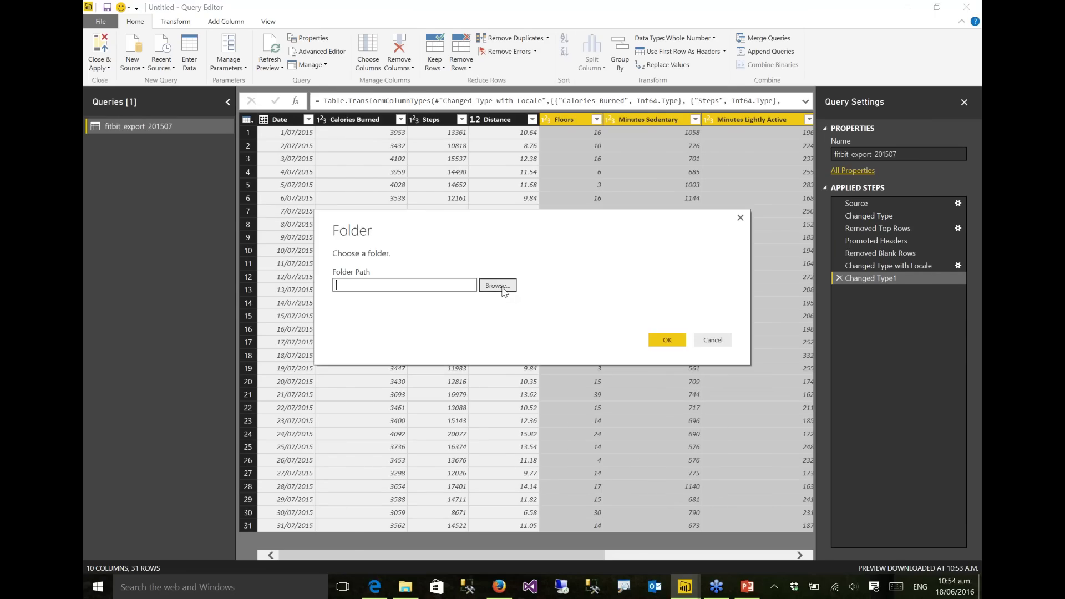
pyautogui.click(498, 286)
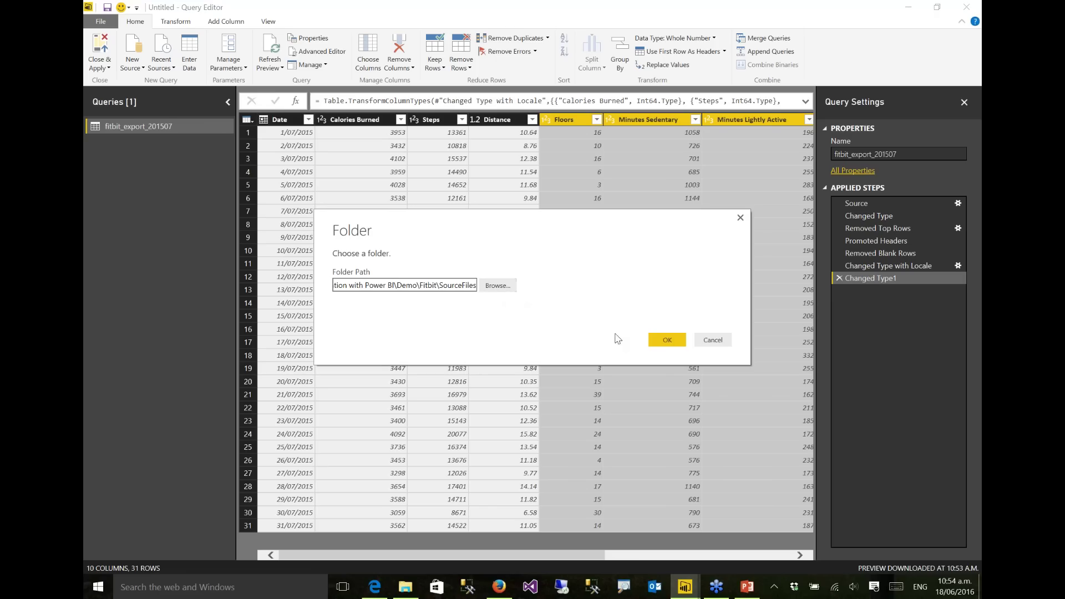
pyautogui.click(669, 339)
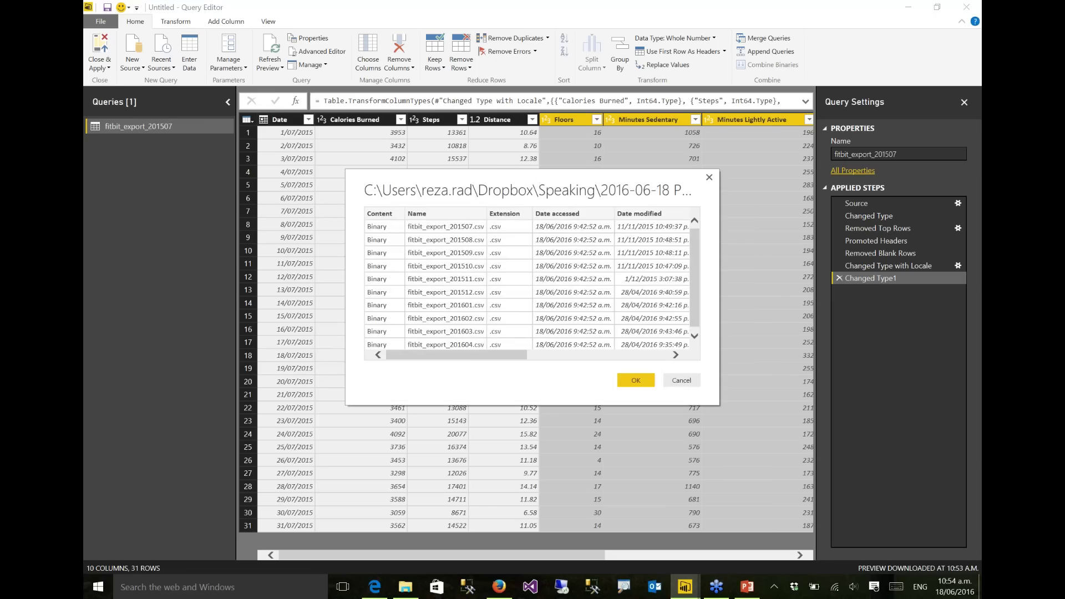
pyautogui.moveTo(476, 357); pyautogui.dragTo(582, 385)
pyautogui.click(633, 381)
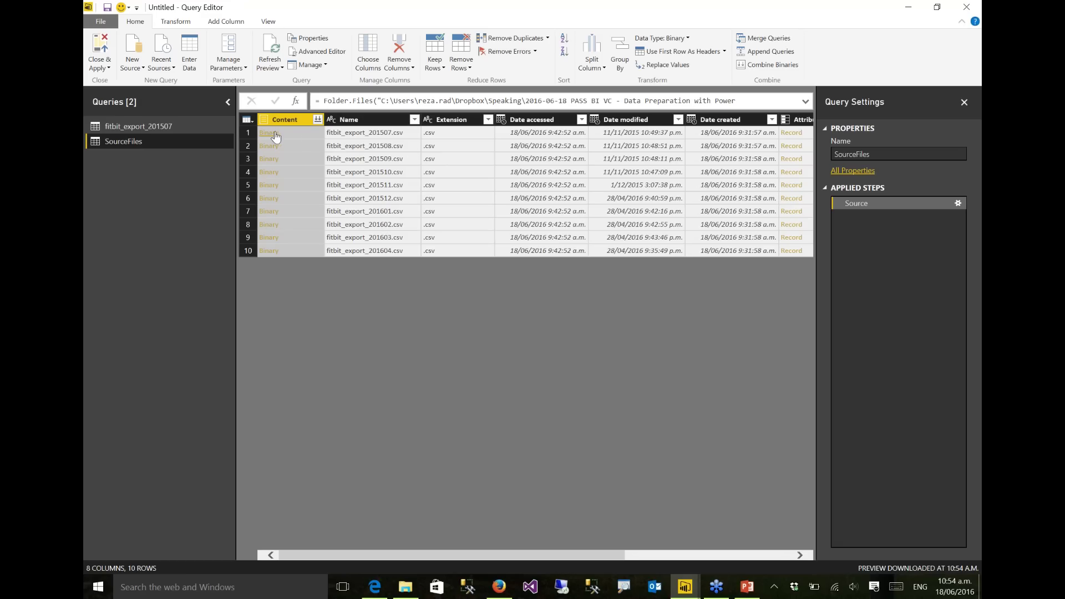
# Open the Binary content of fitbit_export_201507.csv from the SourceFiles query
pyautogui.click(350, 135)
pyautogui.click(441, 133)
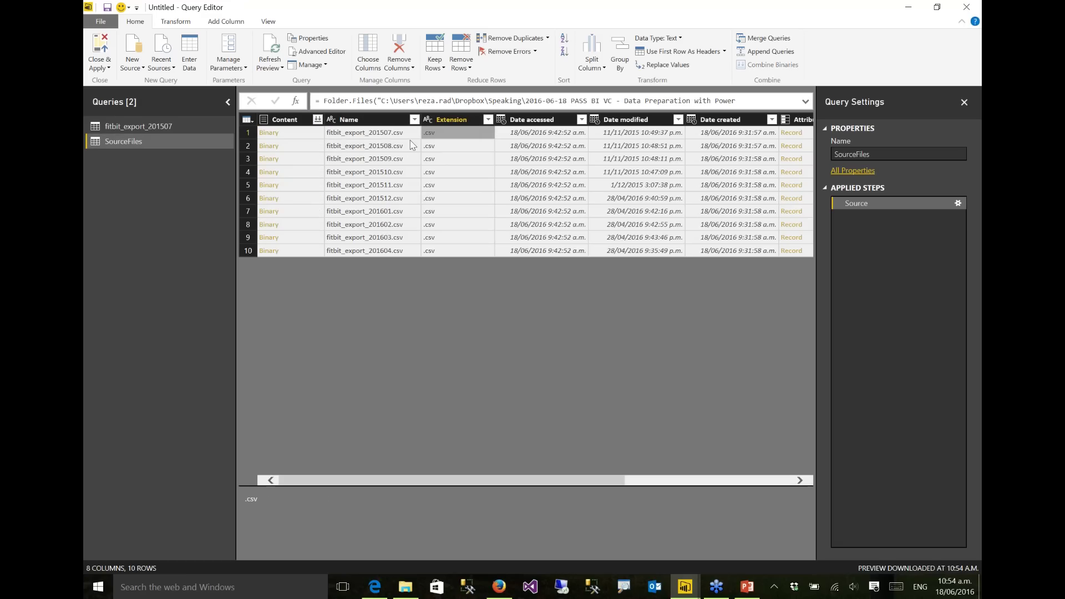
pyautogui.click(268, 133)
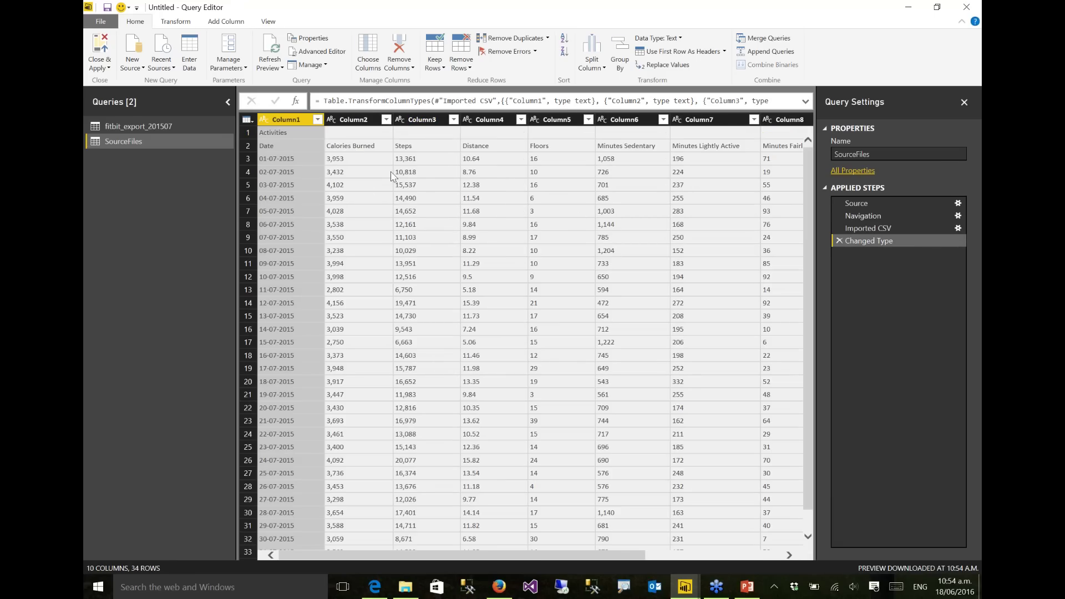
# Delete the Changed Type, Imported CSV and Navigation steps from the SourceFiles query
pyautogui.click(839, 241)
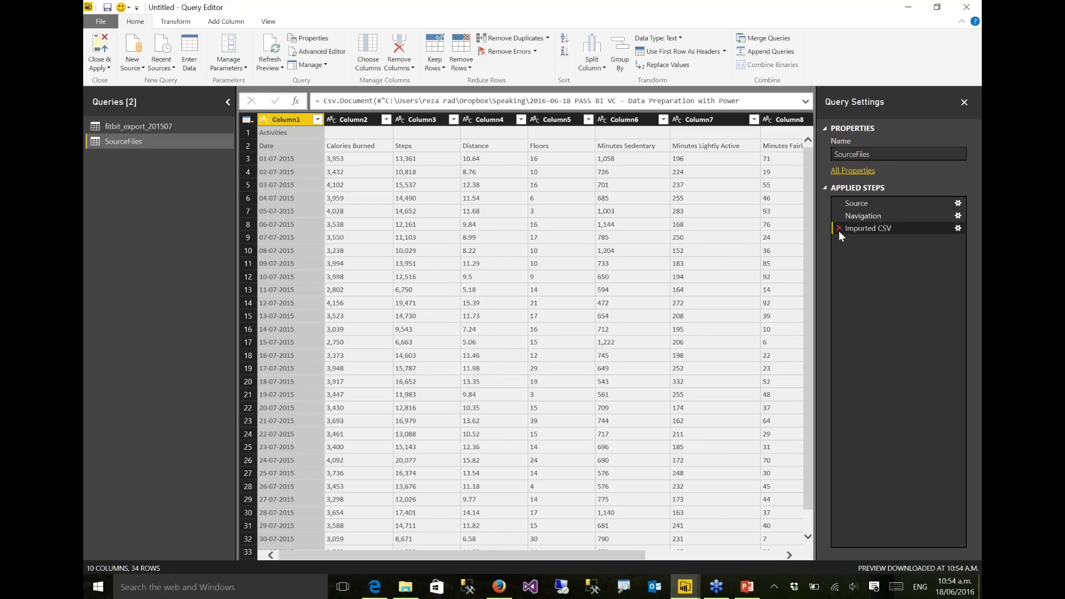
pyautogui.click(839, 228)
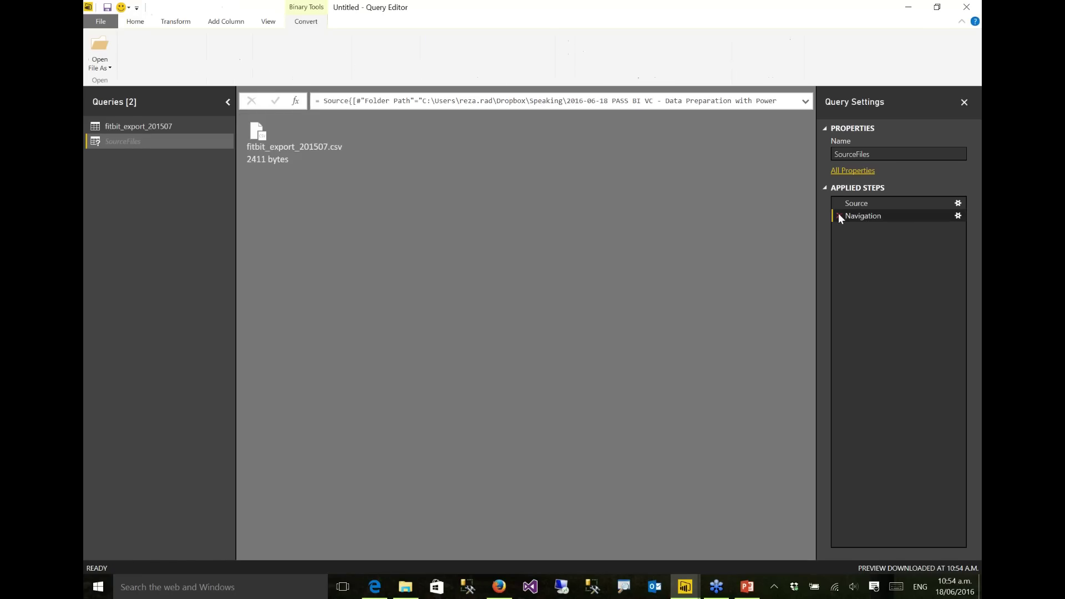
pyautogui.click(838, 215)
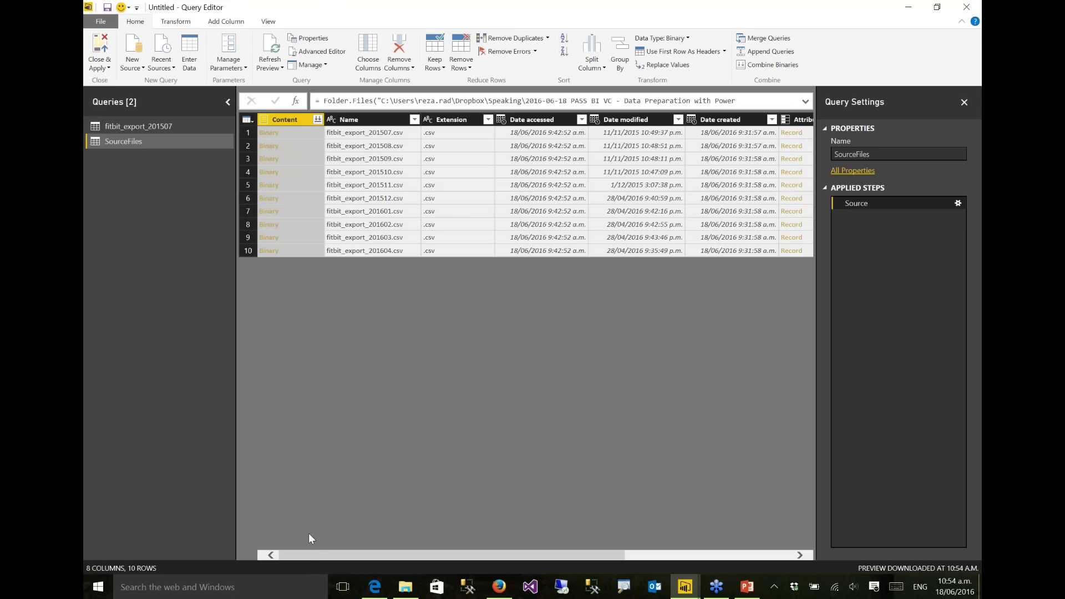
# Start adding a custom column to the SourceFiles query and name it File Path
pyautogui.moveTo(306, 554); pyautogui.dragTo(548, 536)
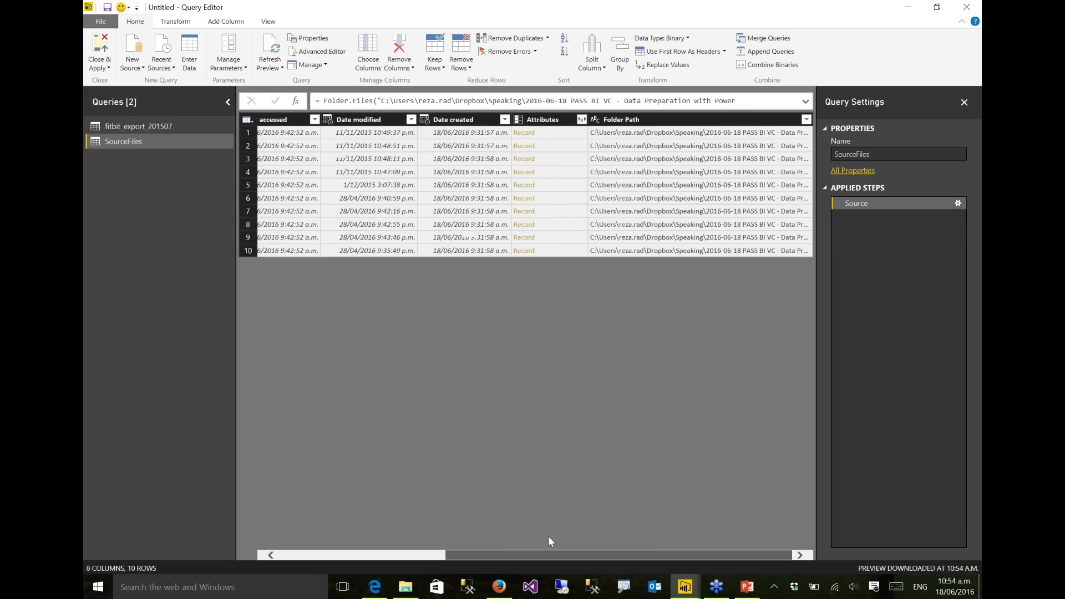
pyautogui.click(420, 557)
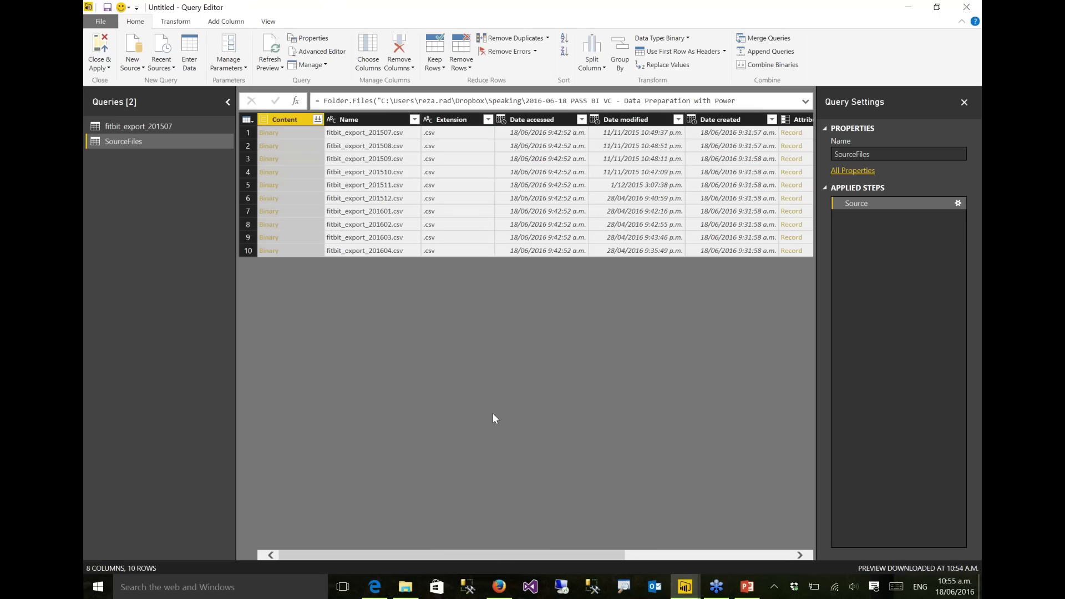
pyautogui.moveTo(497, 557); pyautogui.dragTo(399, 525)
pyautogui.click(223, 22)
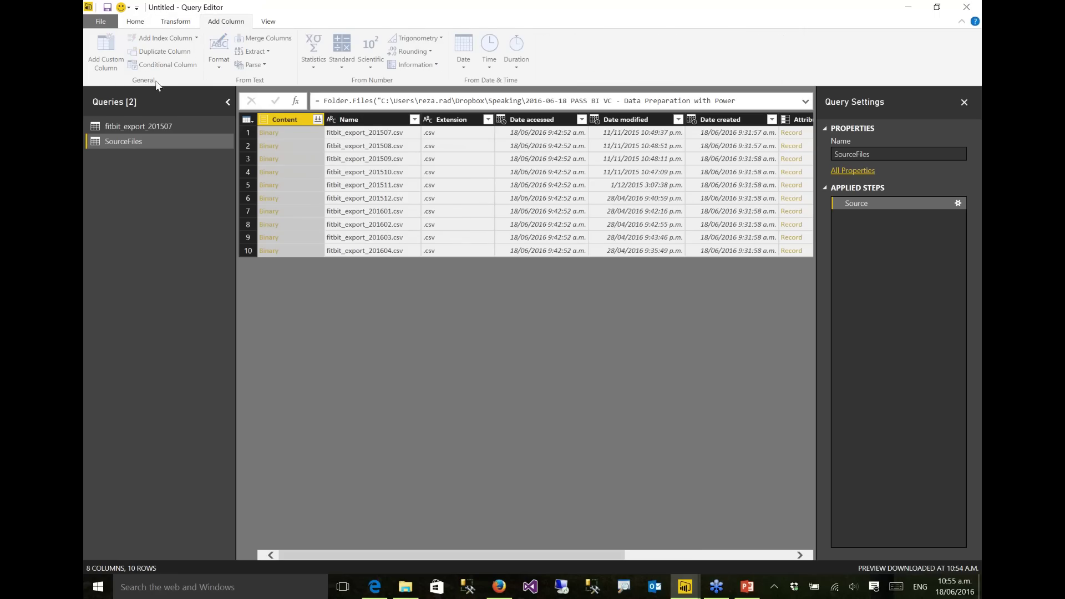
pyautogui.moveTo(362, 215); pyautogui.dragTo(340, 224)
pyautogui.press('BackSpace')
pyautogui.press('BackSpace')
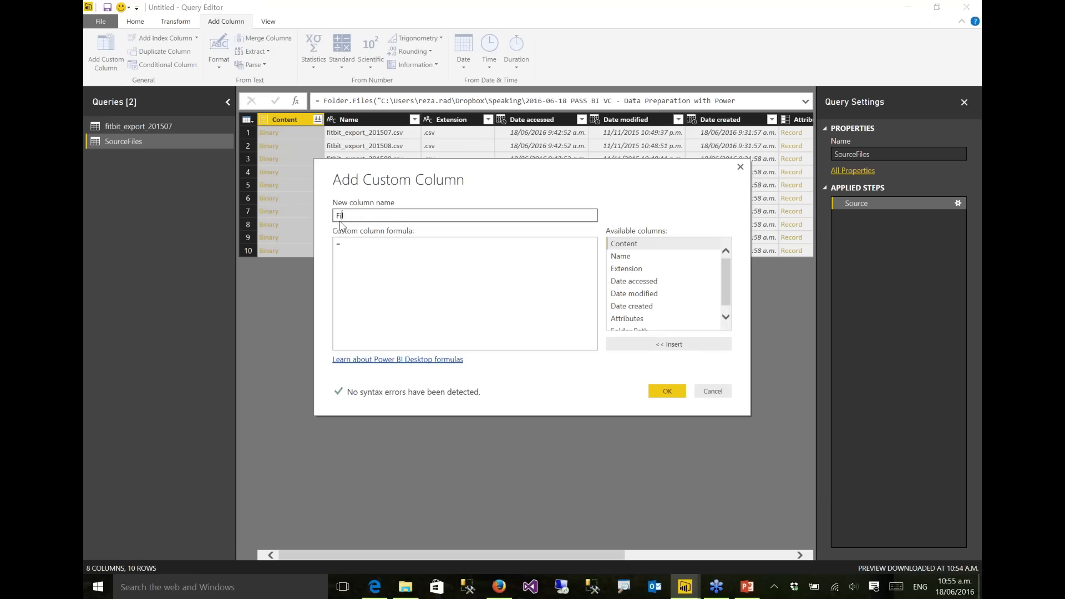
# Add the File Path column with the formula [Folder Path]&"\\"&[Name], and check the full path in row 9
pyautogui.click(362, 247)
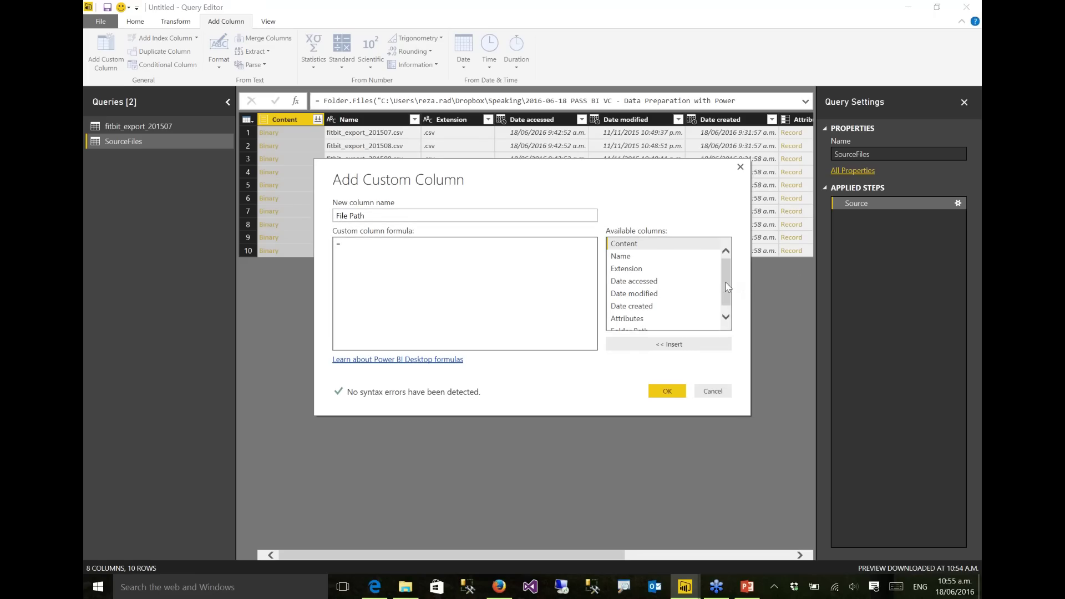
pyautogui.scroll(-1, 724, 282)
pyautogui.doubleClick(631, 325)
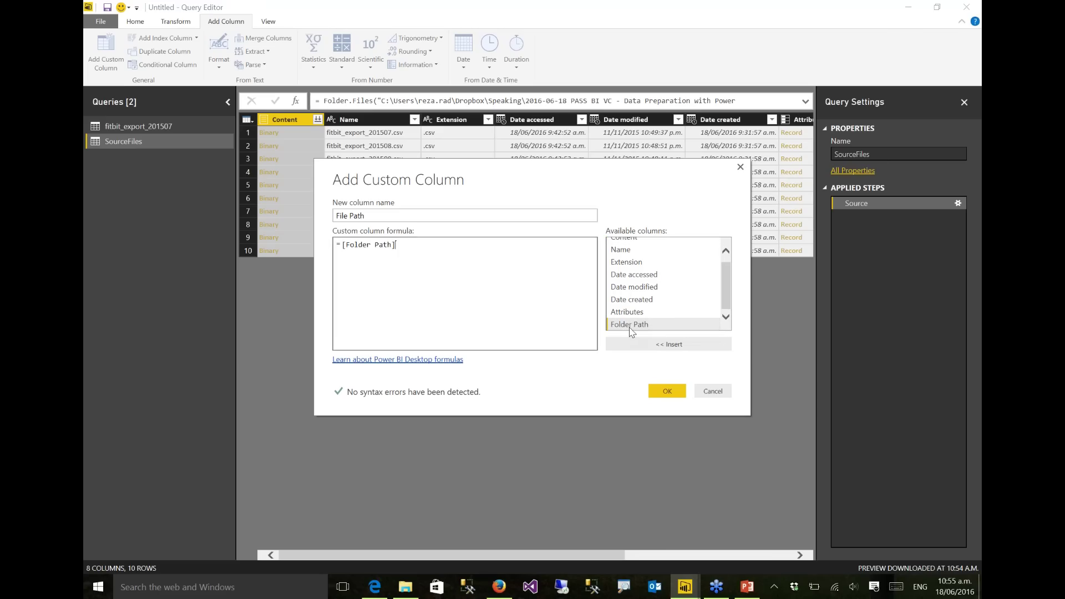
pyautogui.write('&"\\\\')
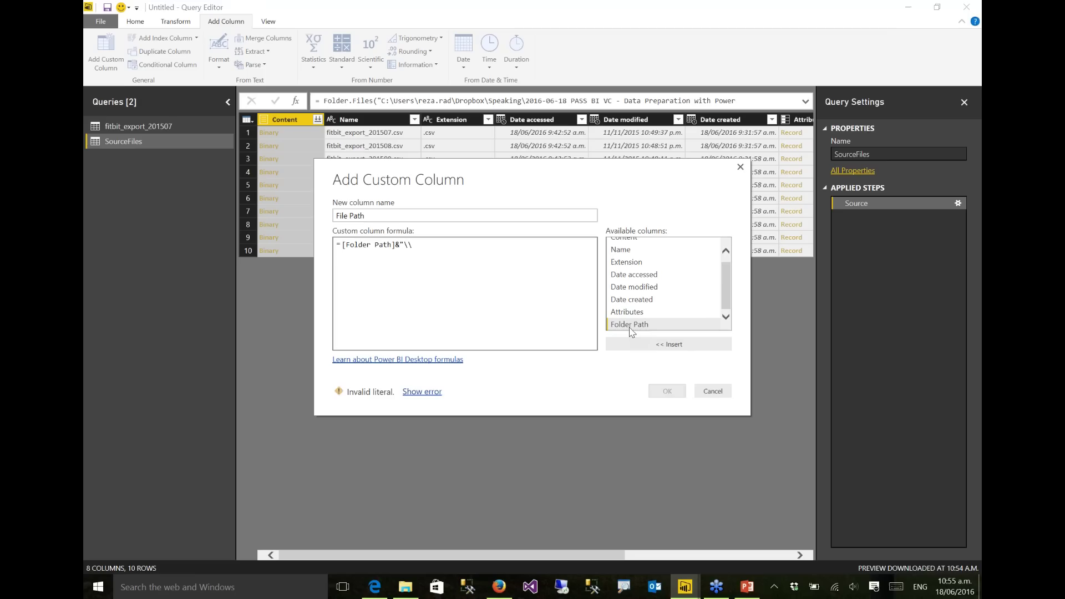
pyautogui.write('"&')
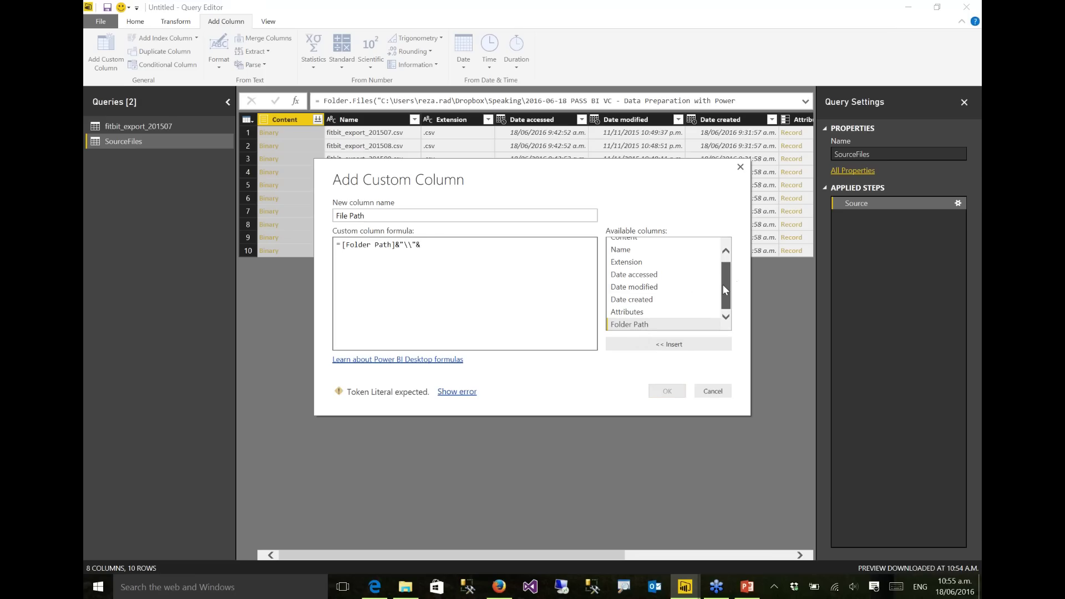
pyautogui.scroll(1, 723, 283)
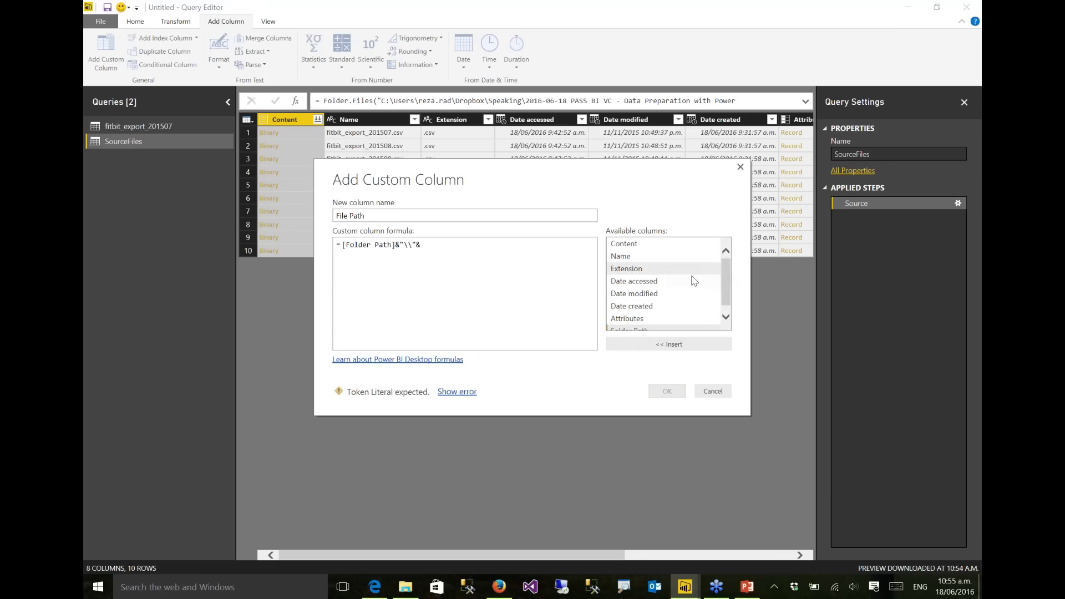
pyautogui.click(549, 249)
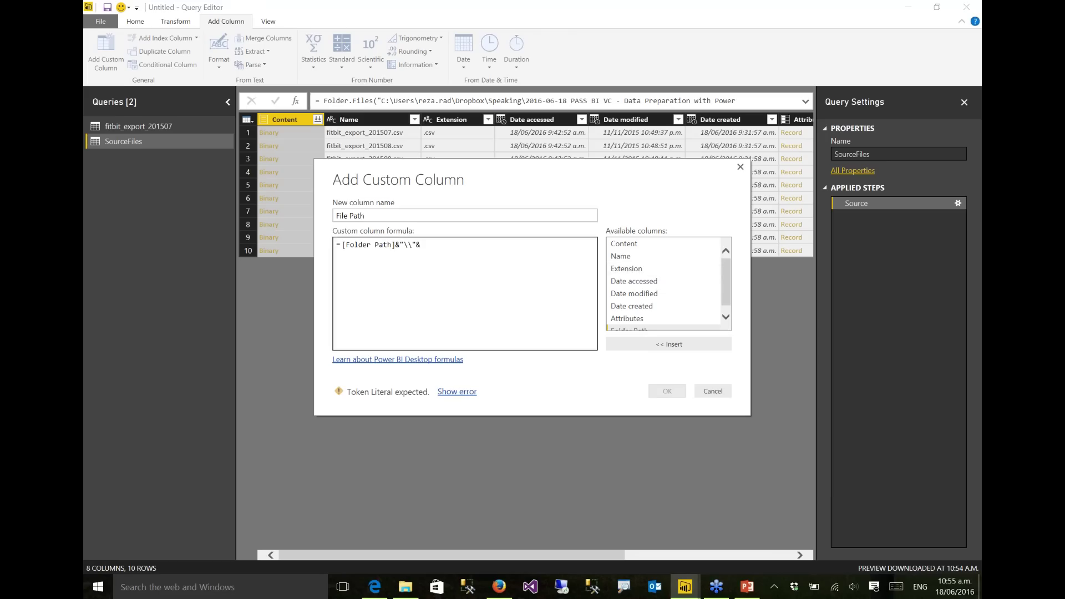
pyautogui.doubleClick(624, 256)
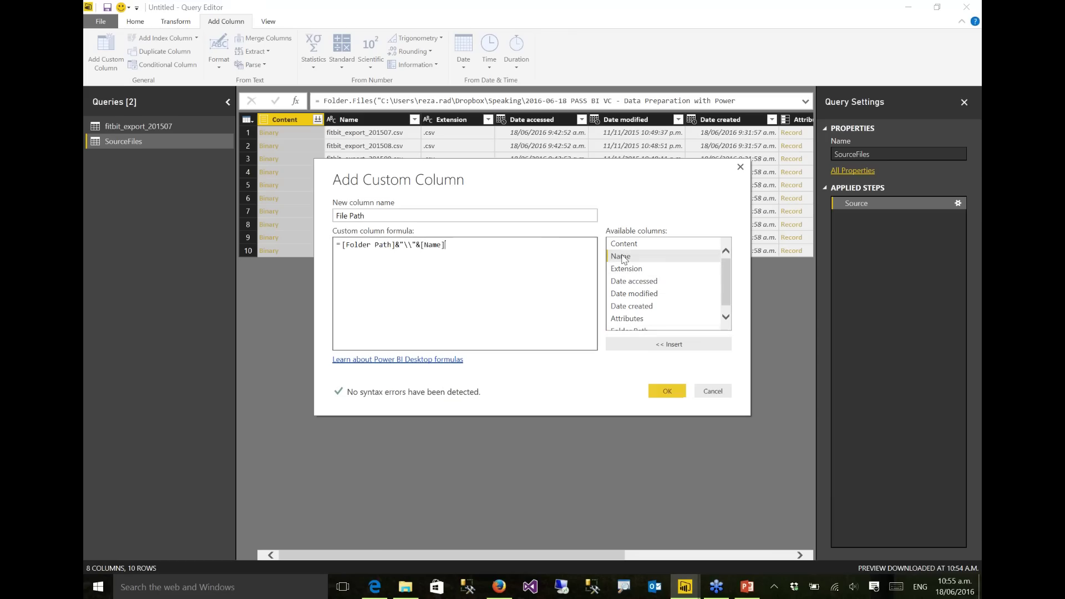
pyautogui.click(665, 390)
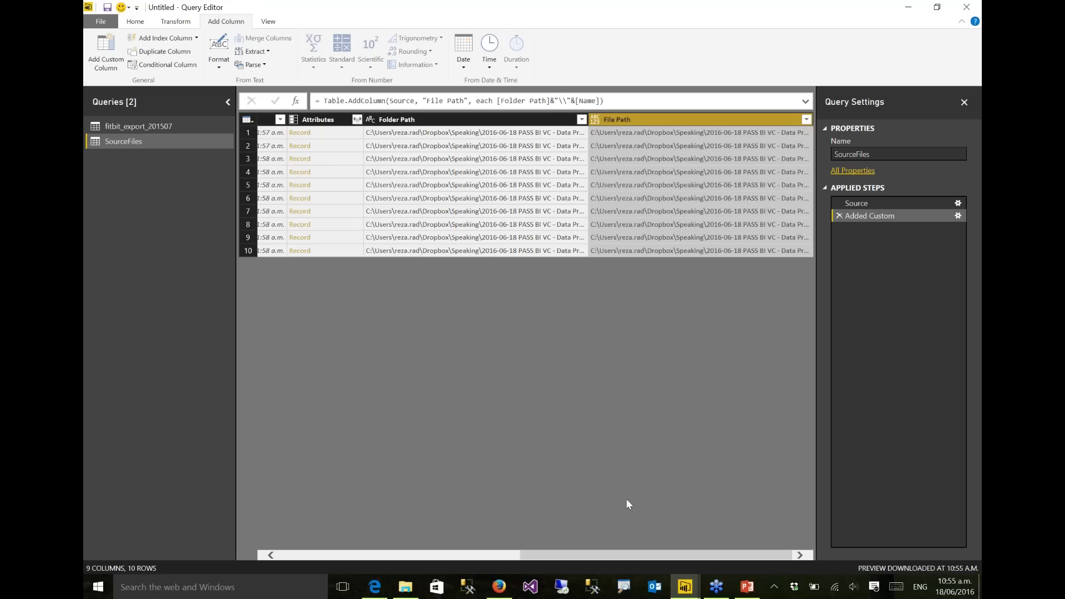
pyautogui.click(707, 242)
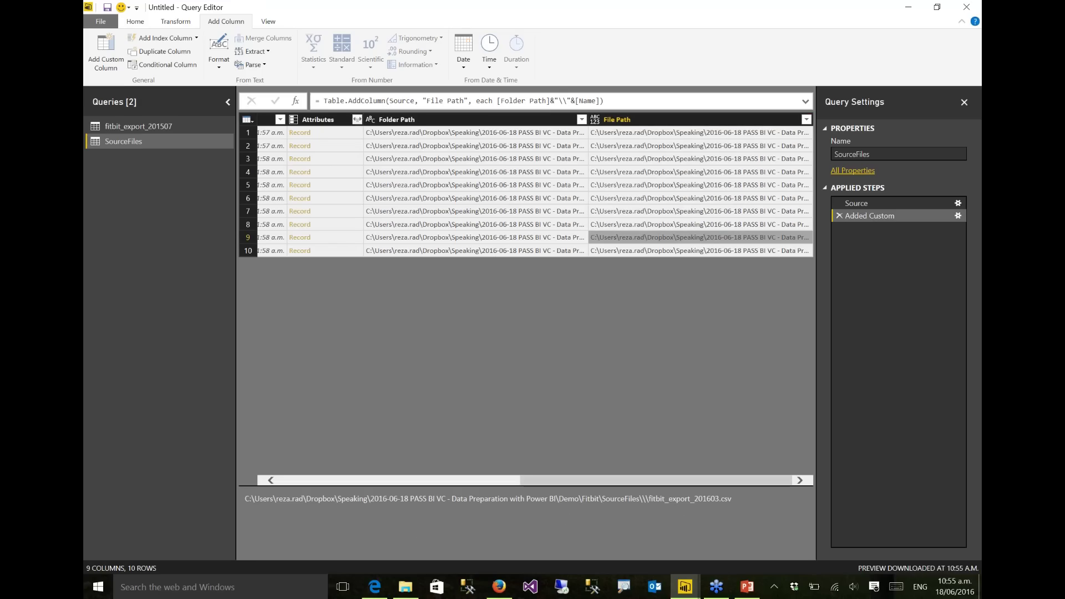
pyautogui.moveTo(640, 499); pyautogui.dragTo(646, 499)
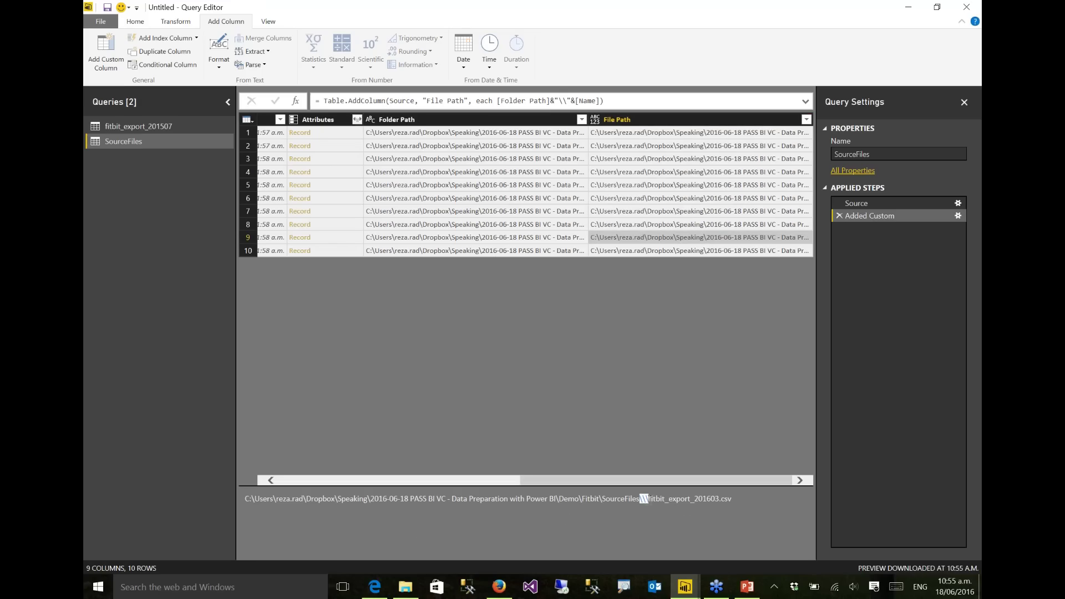
pyautogui.click(659, 509)
# Remove all columns from Content through Folder Path in the SourceFiles query, keeping only File Path
pyautogui.click(424, 482)
pyautogui.click(405, 326)
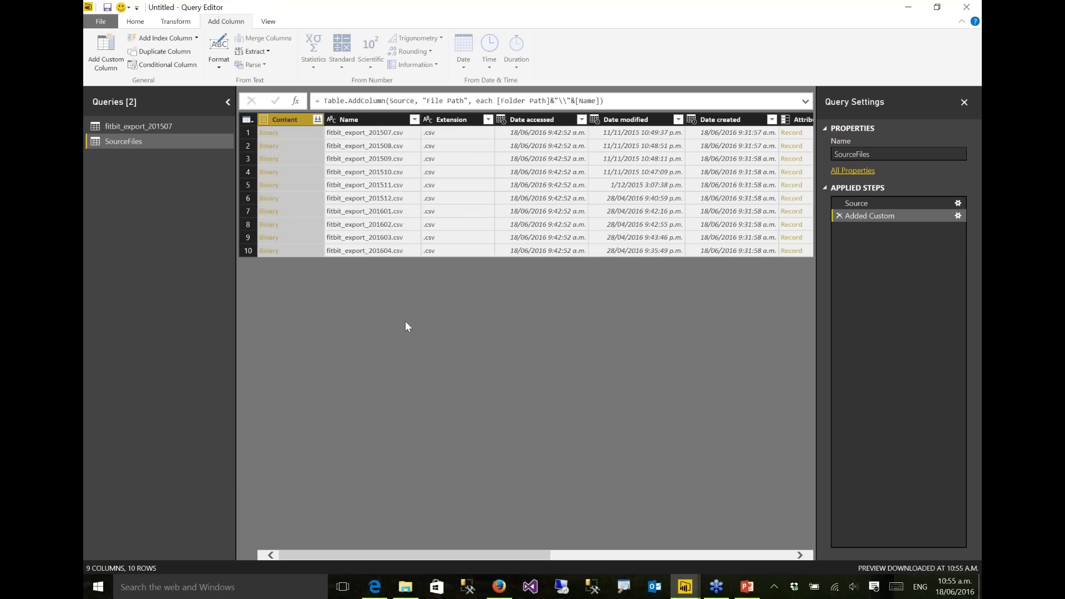
pyautogui.moveTo(417, 554); pyautogui.dragTo(660, 554)
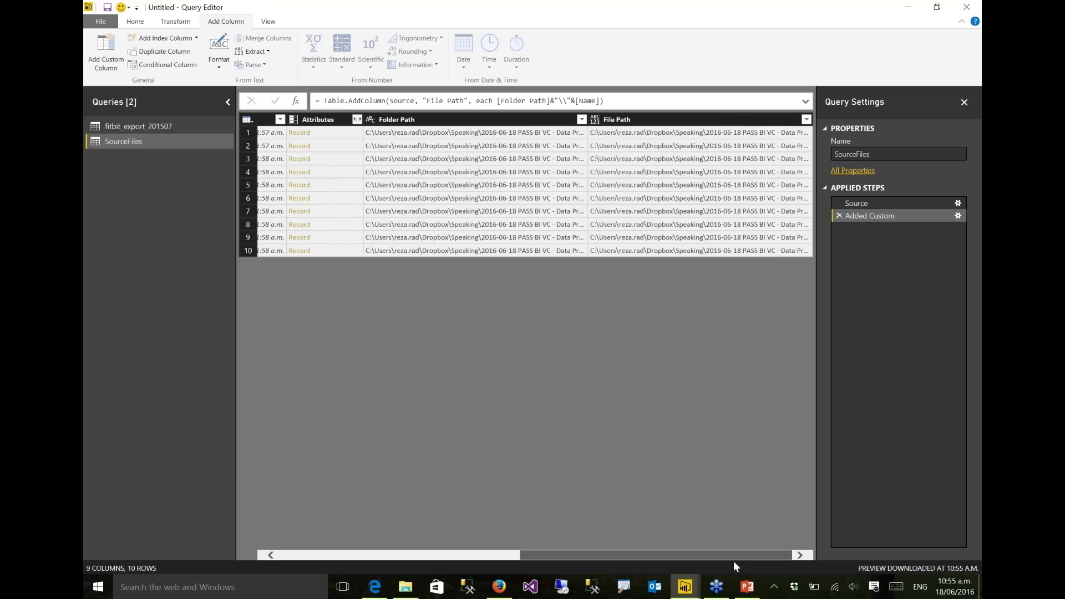
pyautogui.keyDown('shift'); pyautogui.click(530, 119); pyautogui.keyUp('shift')
pyautogui.rightClick(530, 118)
pyautogui.click(574, 139)
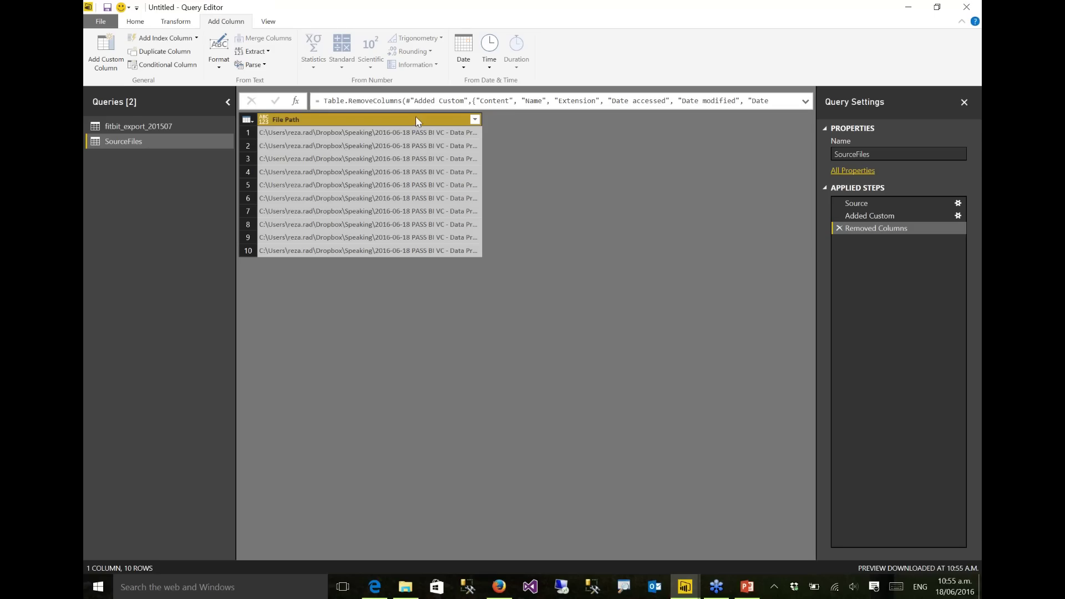
# Review the fitbit_export_201507 and SourceFiles queries, including the M script behind fitbit_export_201507
pyautogui.click(142, 126)
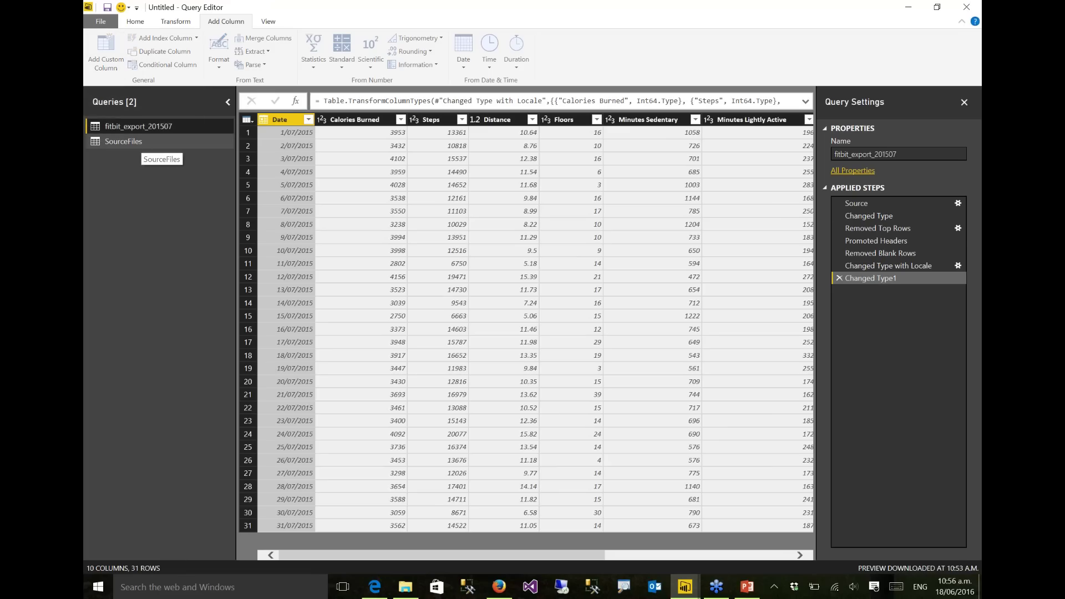
pyautogui.click(141, 143)
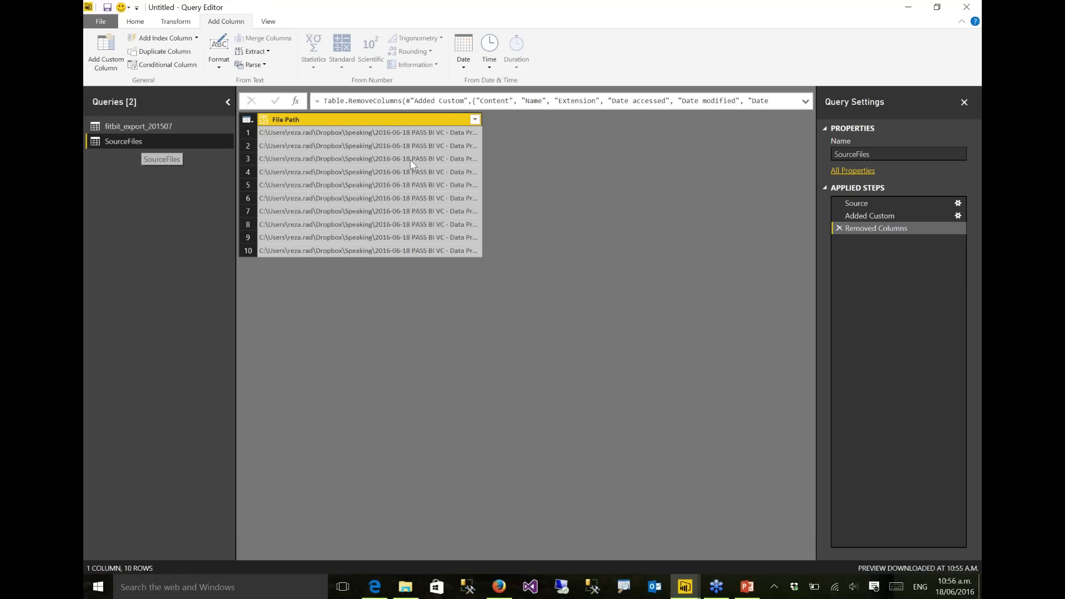
pyautogui.click(139, 128)
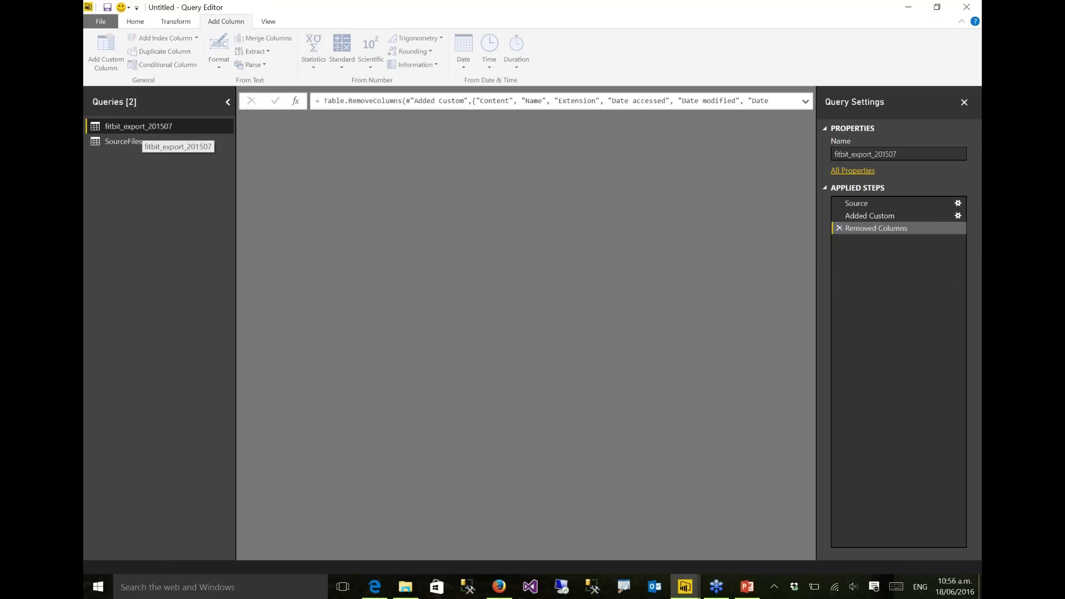
pyautogui.click(134, 23)
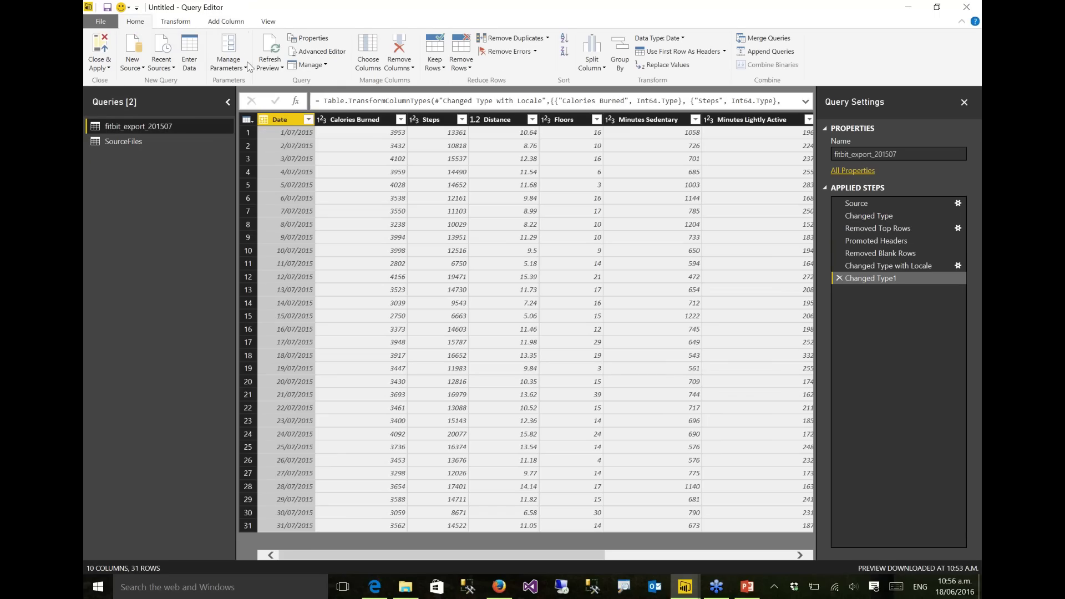
pyautogui.click(321, 51)
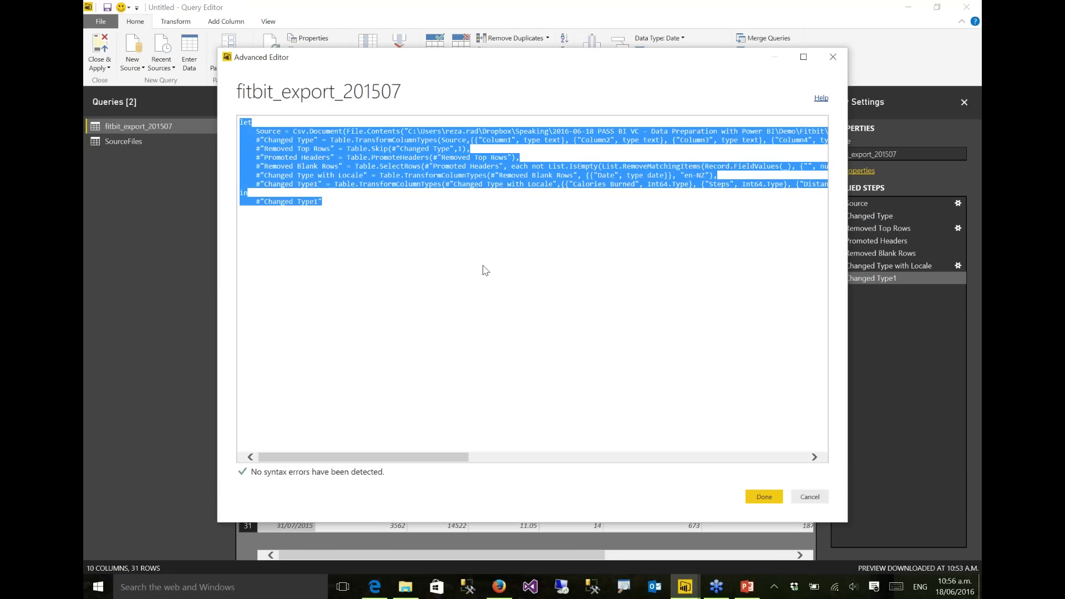
pyautogui.click(815, 498)
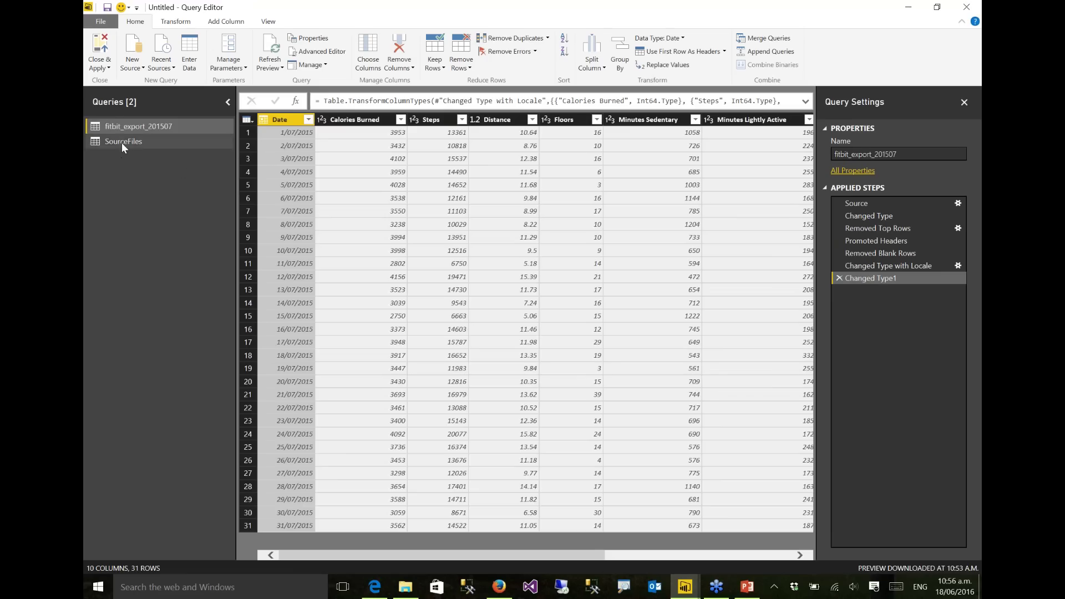
pyautogui.click(122, 142)
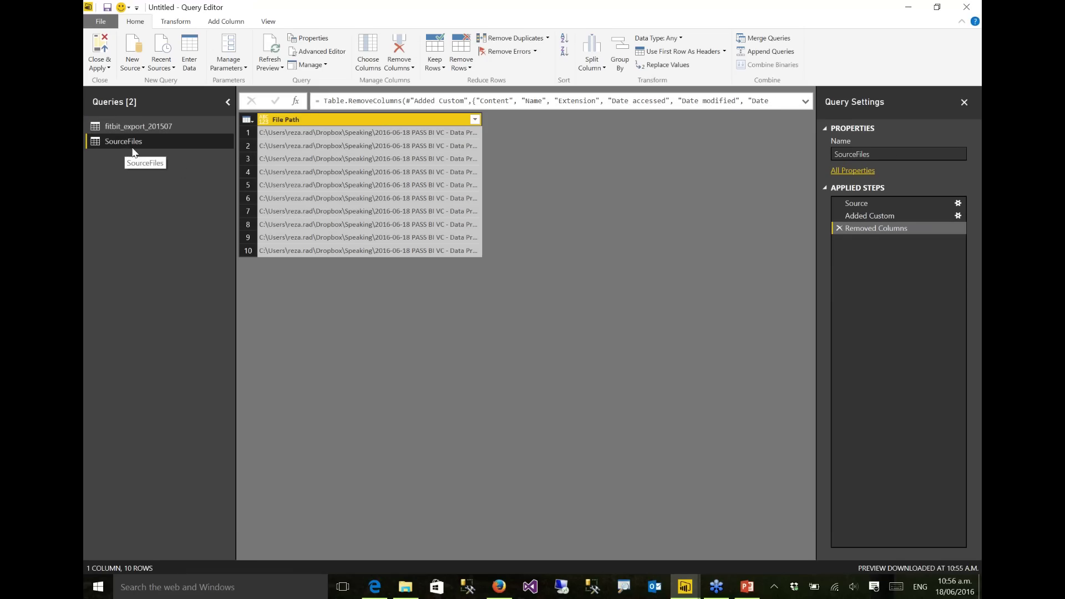
# Copy the entire M script of the fitbit_export_201507 query from its Advanced Editor without changing it
pyautogui.click(149, 125)
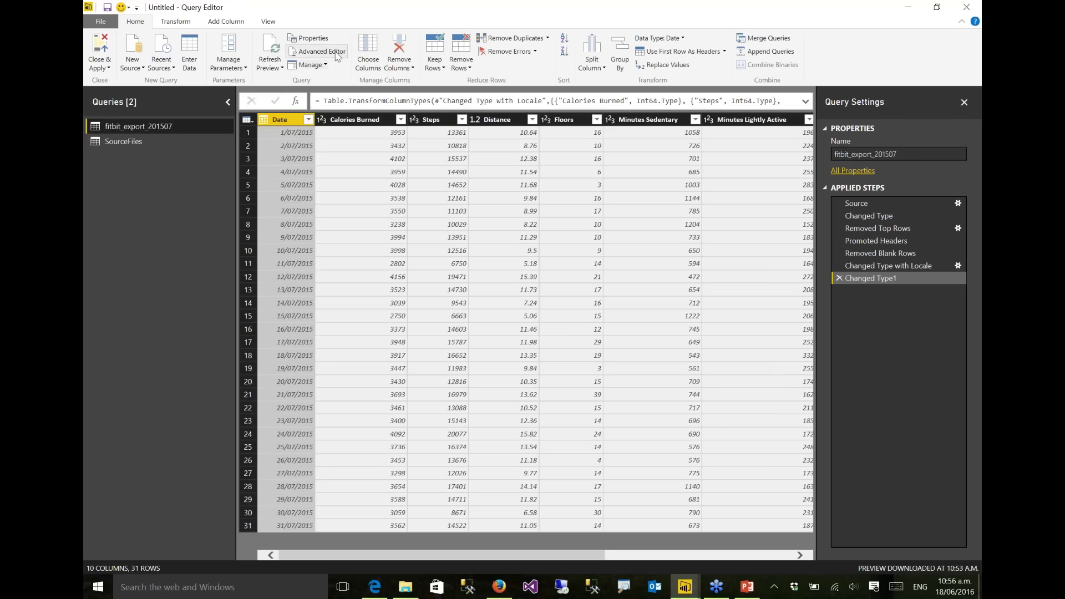
pyautogui.click(337, 53)
pyautogui.hotkey('ctrl', 'a')
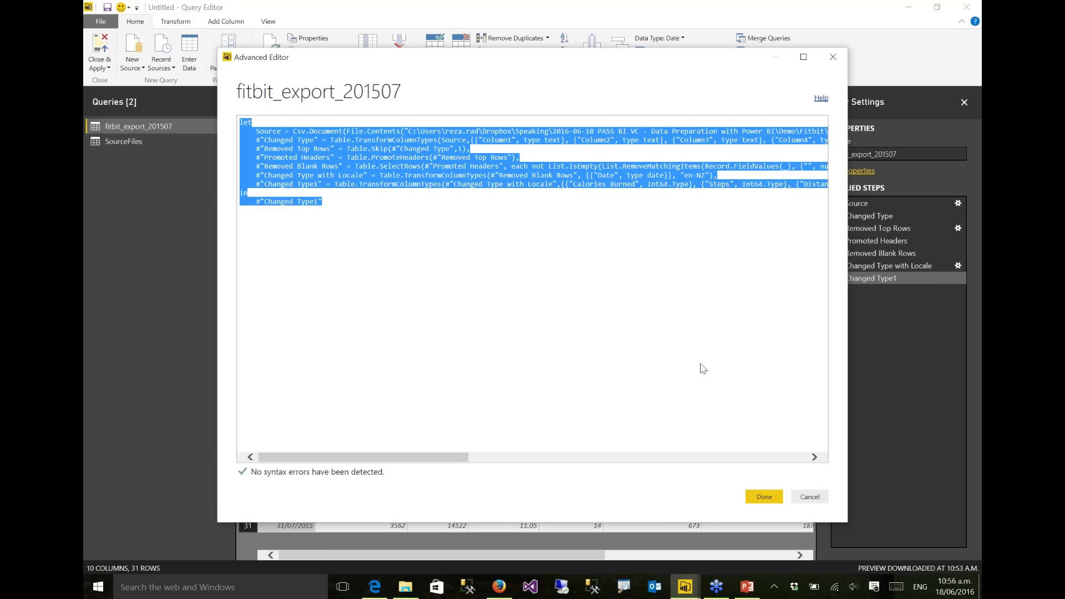
pyautogui.click(811, 499)
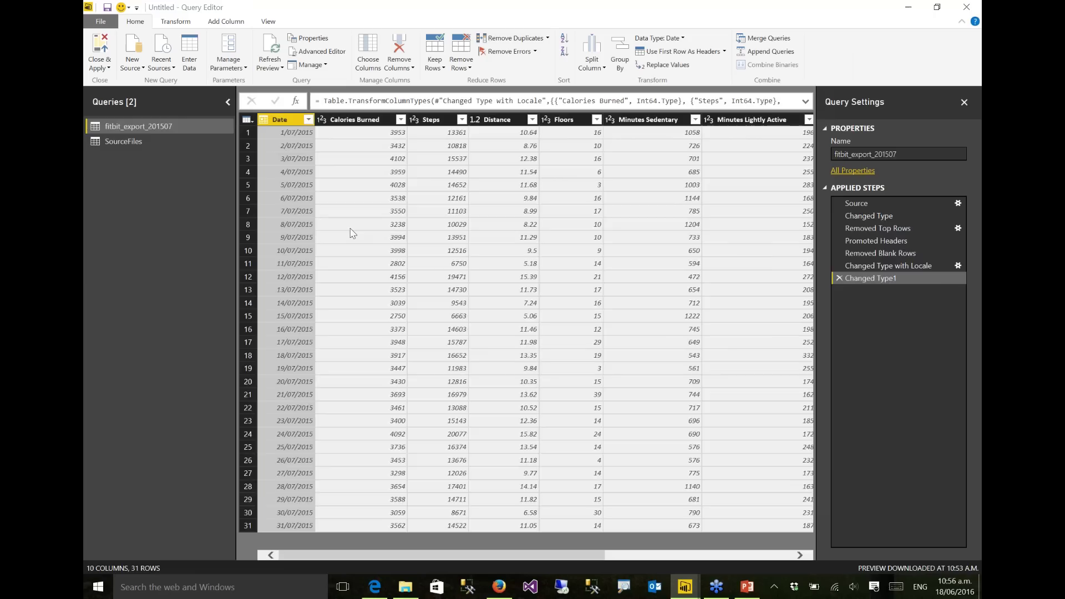
# Paste the copied M script into the SourceFiles script between its opening let and the Source line
pyautogui.click(123, 141)
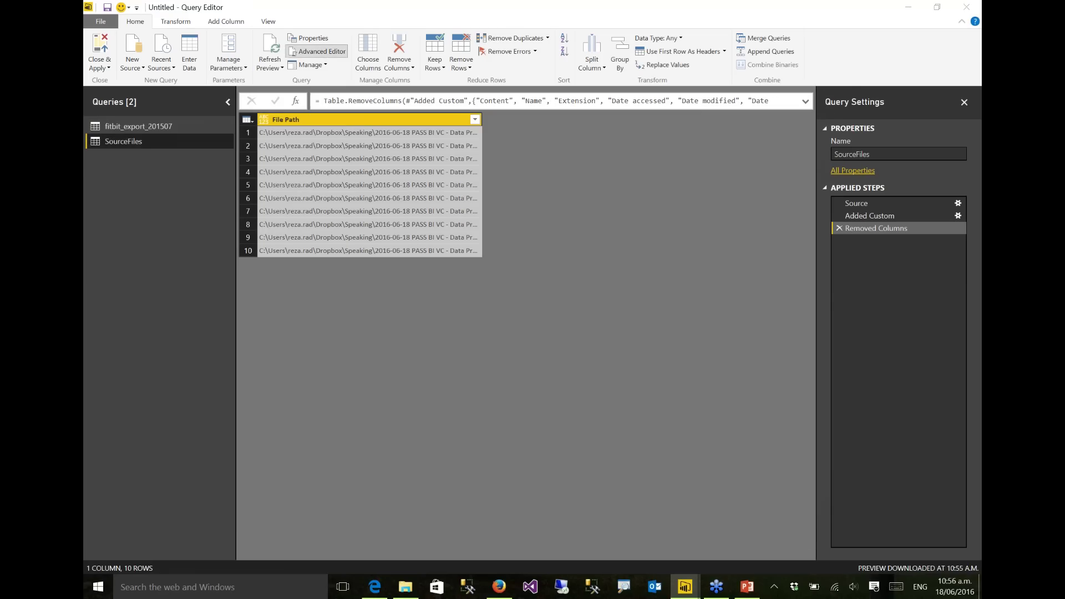
pyautogui.click(317, 51)
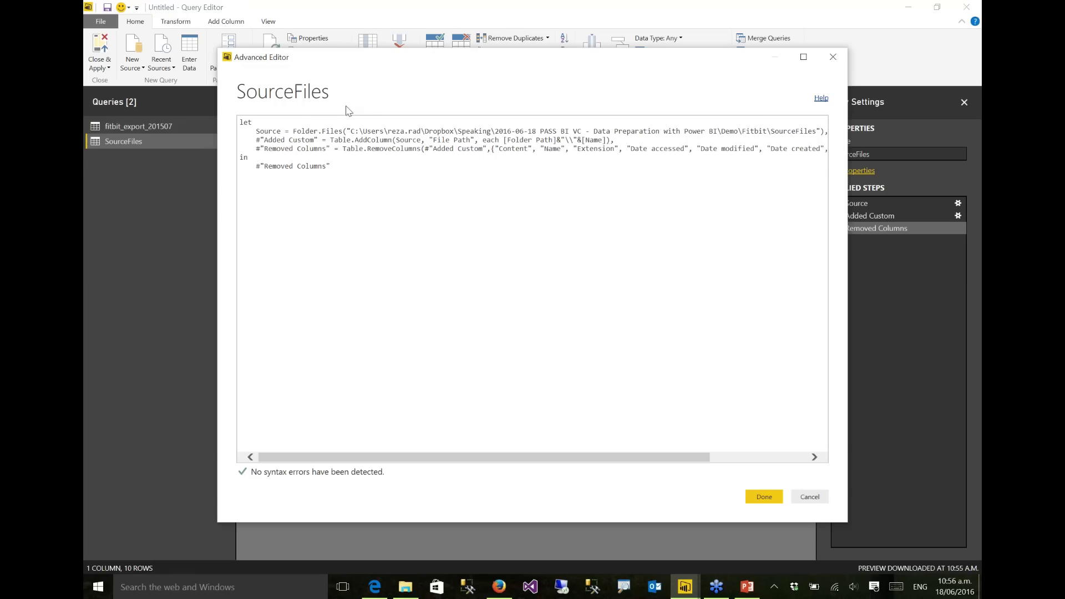
pyautogui.click(311, 125)
pyautogui.press('Return')
pyautogui.press('Return')
pyautogui.press('Return')
pyautogui.press('Return')
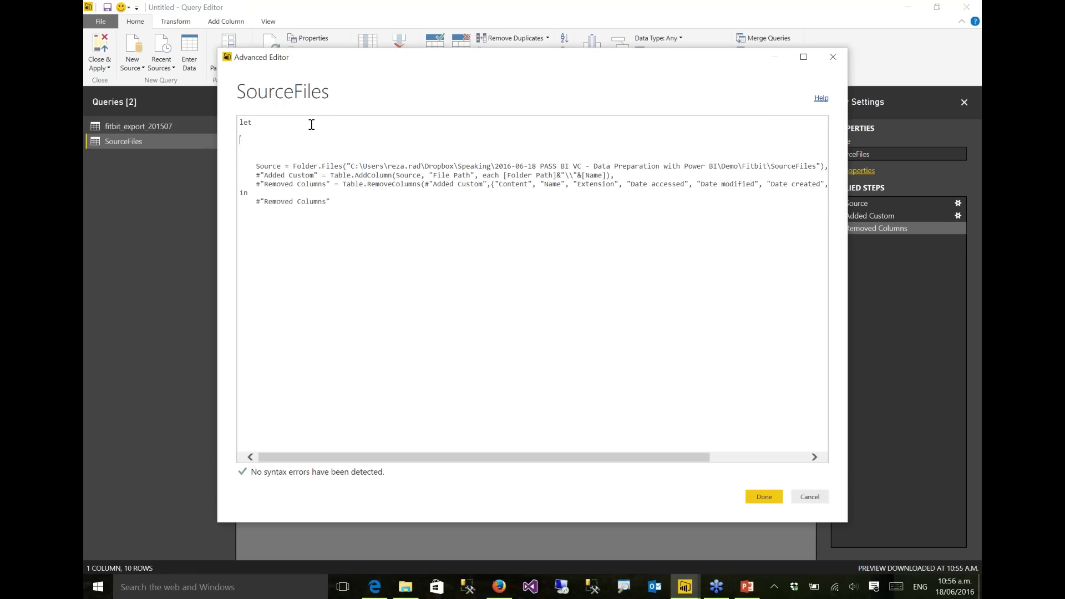
pyautogui.hotkey('ctrl', 'v')
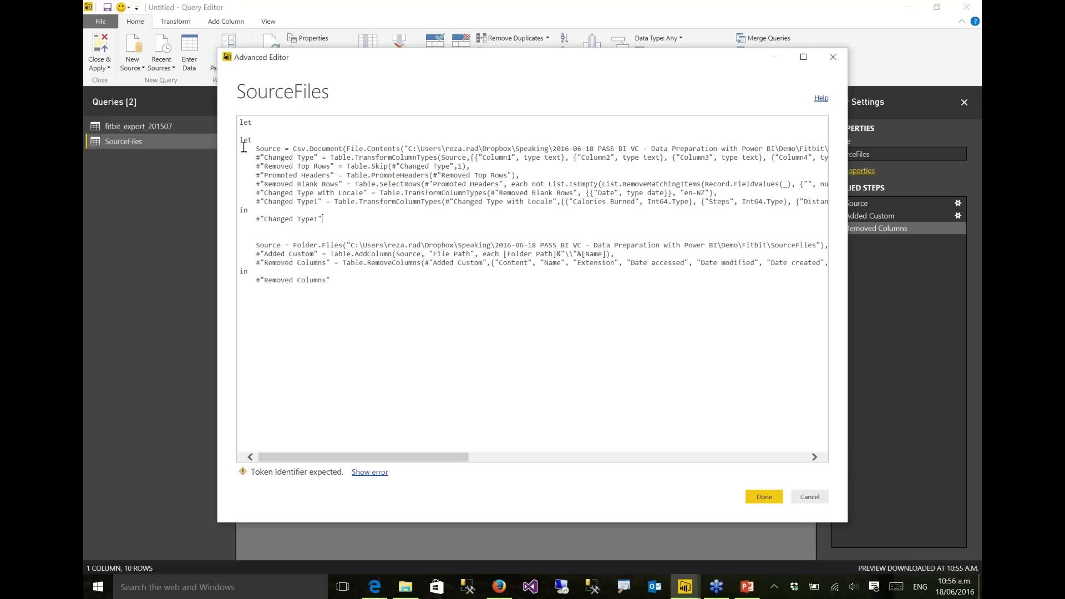
# Turn the pasted let block into a function by prefixing it with ProcessFile=(x)=>
pyautogui.click(240, 141)
pyautogui.write('ProcessFile')
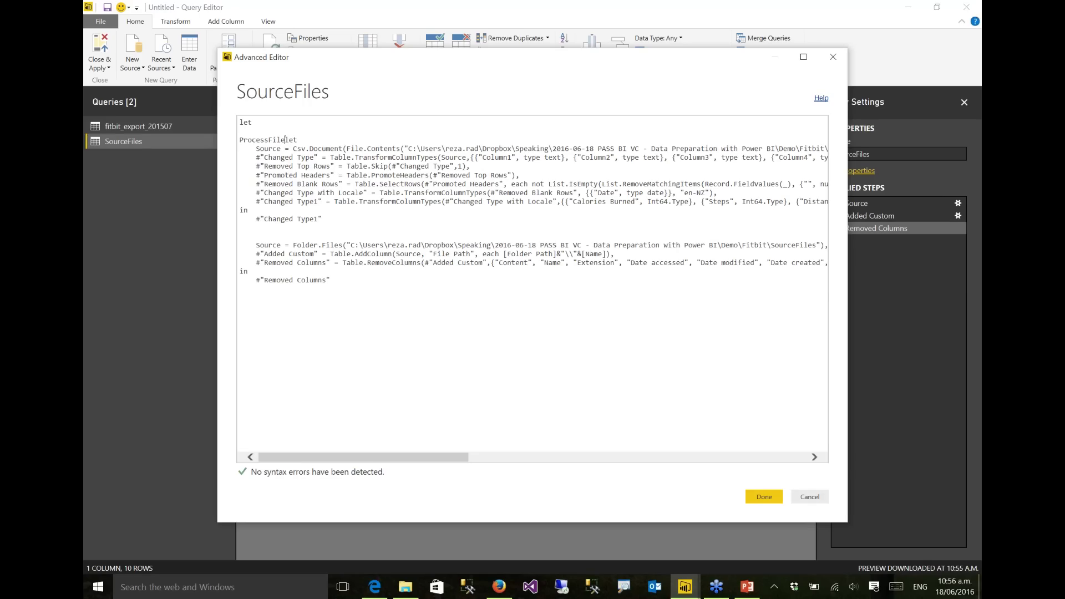
pyautogui.write('=(x)=>')
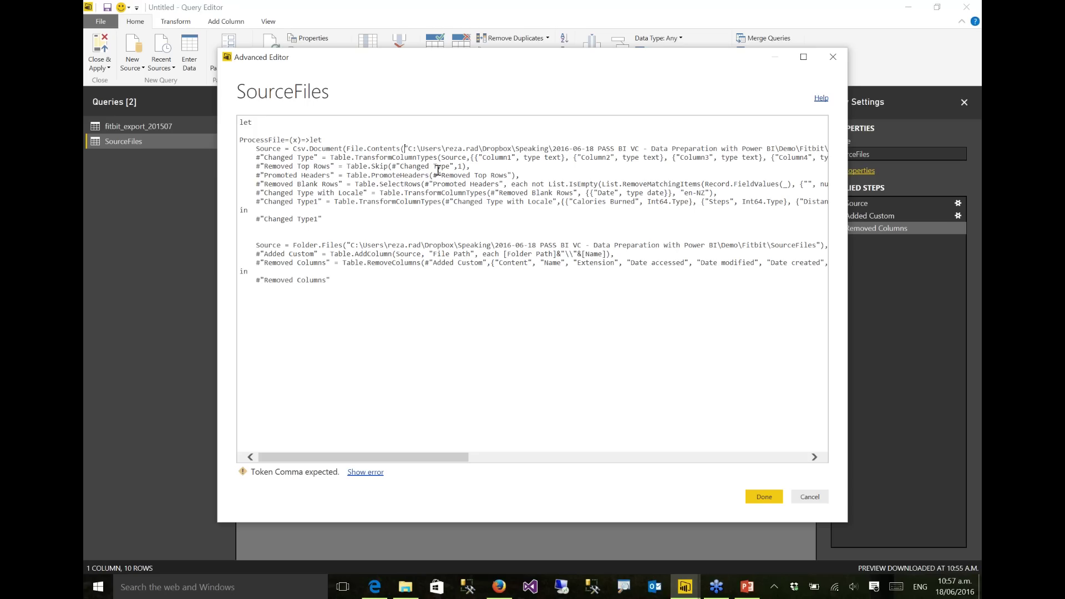
# Replace the hard-coded CSV path in the ProcessFile function's File.Contents call with the parameter x
pyautogui.hotkey('ctrl', 'shift', 'Right')
pyautogui.hotkey('ctrl', 'shift', 'Right')
pyautogui.hotkey('ctrl', 'shift', 'Right')
pyautogui.hotkey('ctrl', 'shift', 'Right')
pyautogui.hotkey('ctrl', 'shift', 'Right')
pyautogui.hotkey('ctrl', 'shift', 'Right')
pyautogui.hotkey('ctrl', 'shift', 'Right')
pyautogui.hotkey('ctrl', 'shift', 'Right')
pyautogui.hotkey('ctrl', 'shift', 'Right')
pyautogui.hotkey('ctrl', 'shift', 'Right')
pyautogui.hotkey('ctrl', 'shift', 'Right')
pyautogui.hotkey('ctrl', 'shift', 'Right')
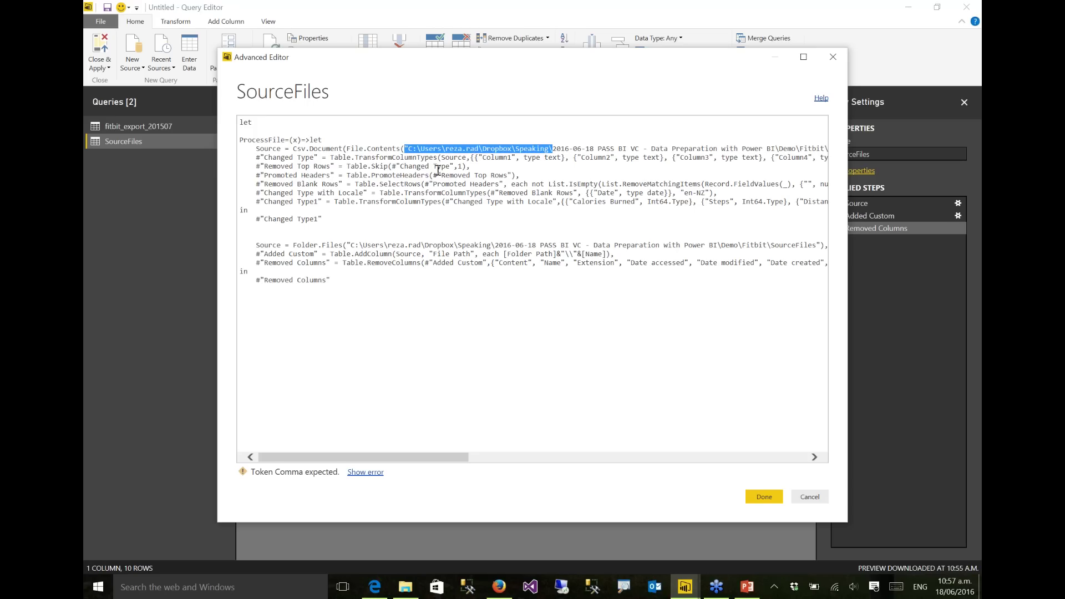
pyautogui.hotkey('ctrl', 'shift', 'Left')
pyautogui.hotkey('ctrl', 'shift', 'Left')
pyautogui.hotkey('ctrl', 'shift', 'Left')
pyautogui.hotkey('shift', 'Right')
pyautogui.hotkey('shift', 'Right')
pyautogui.hotkey('shift', 'Right')
pyautogui.hotkey('shift', 'Right')
pyautogui.write('x')
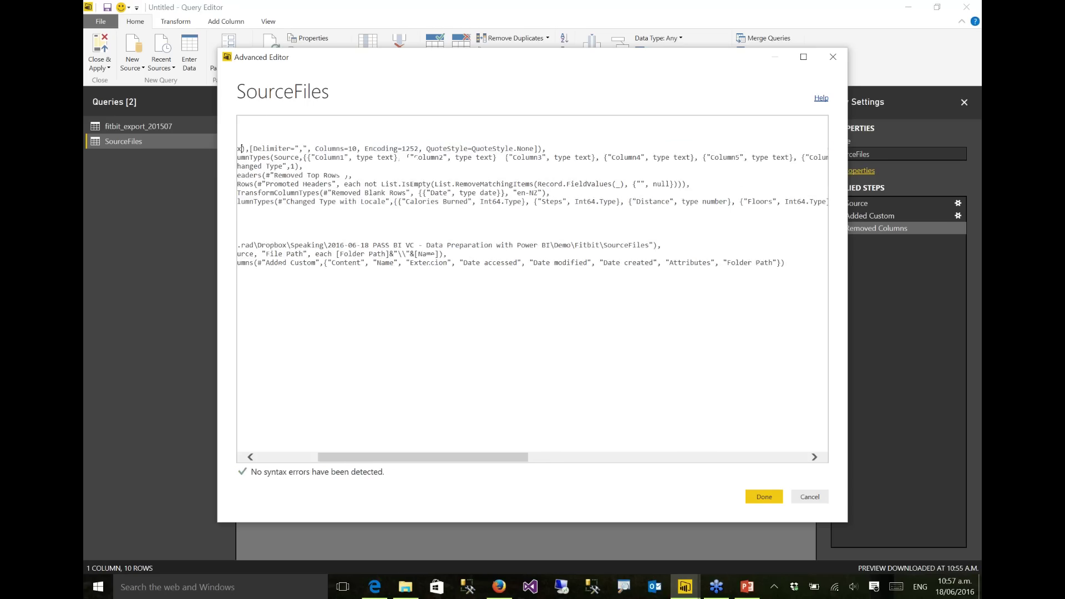
pyautogui.click(273, 457)
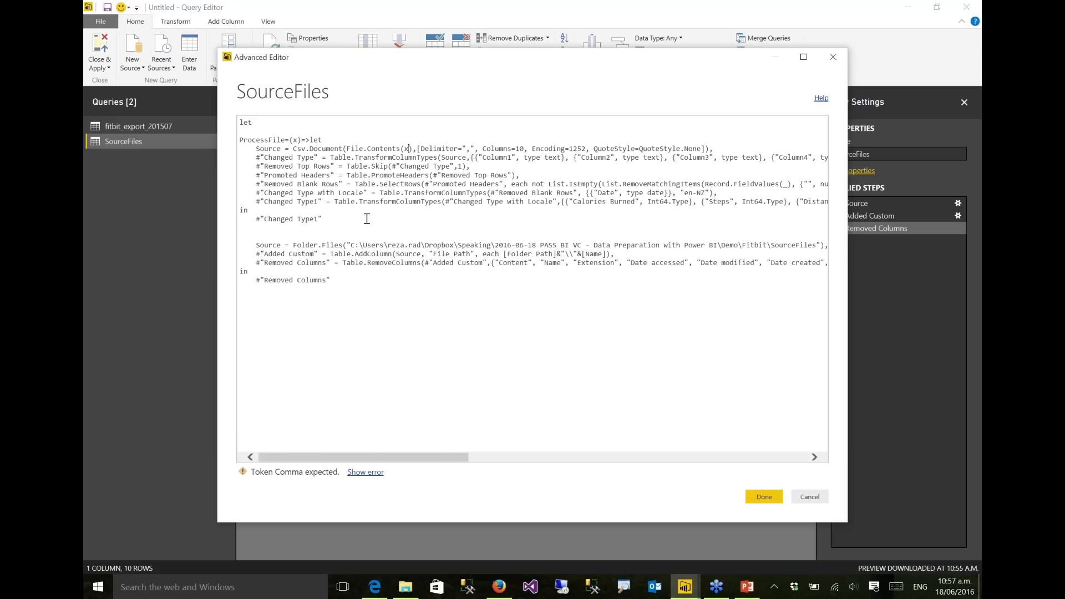
# End the ProcessFile function with a comma after #"Changed Type1", remove the blank lines below it and apply the SourceFiles script
pyautogui.click(332, 223)
pyautogui.write(',')
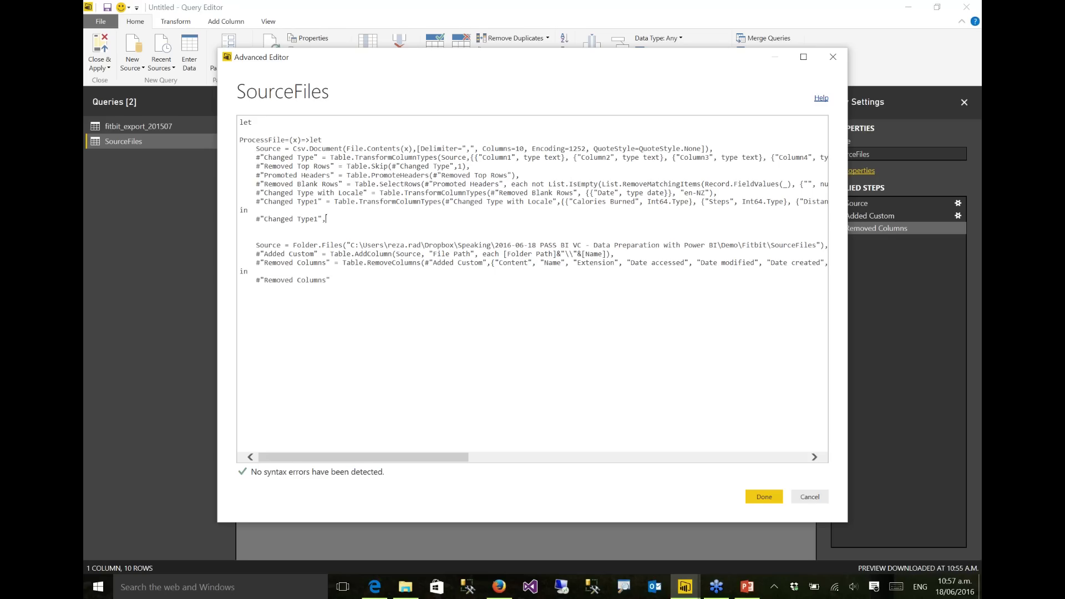
pyautogui.press('Delete')
pyautogui.press('Delete')
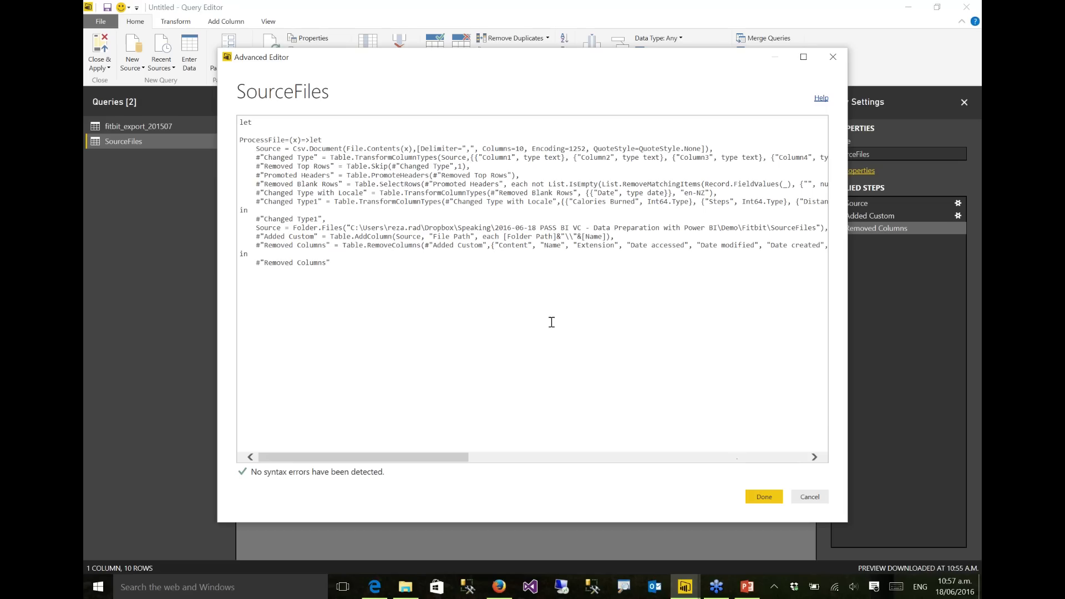
pyautogui.click(764, 497)
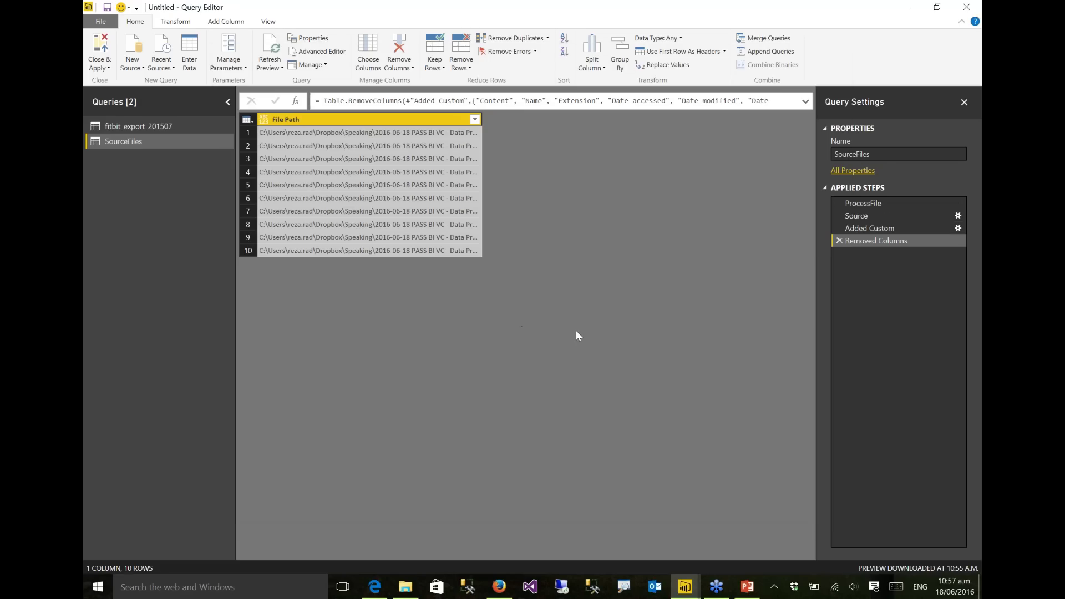
# Delete the fitbit_export_201507 query and open the SourceFiles query
pyautogui.click(161, 125)
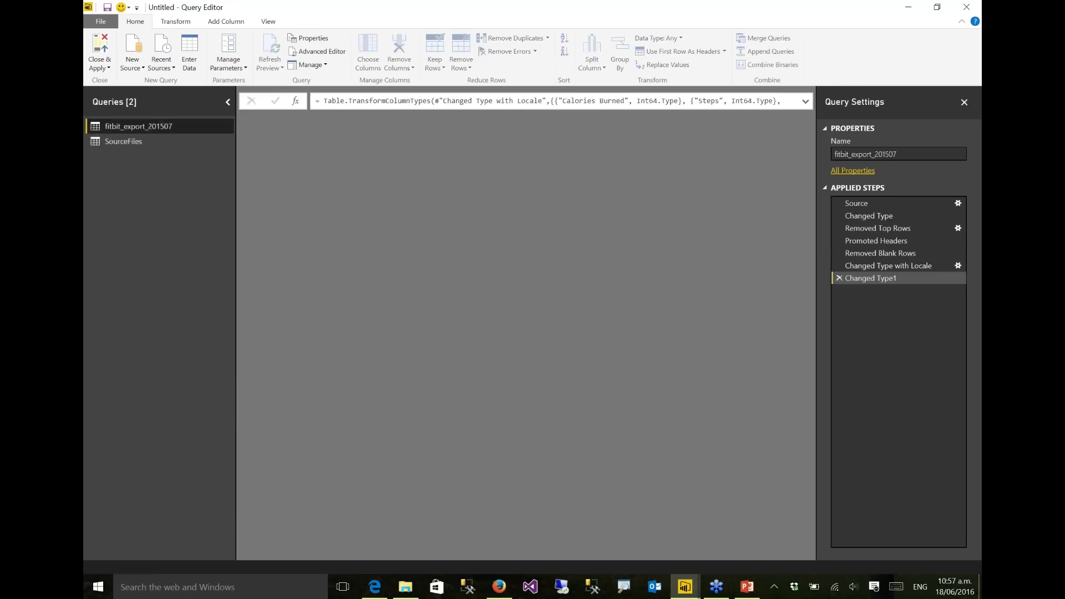
pyautogui.rightClick(161, 126)
pyautogui.click(191, 160)
pyautogui.click(586, 314)
pyautogui.click(114, 132)
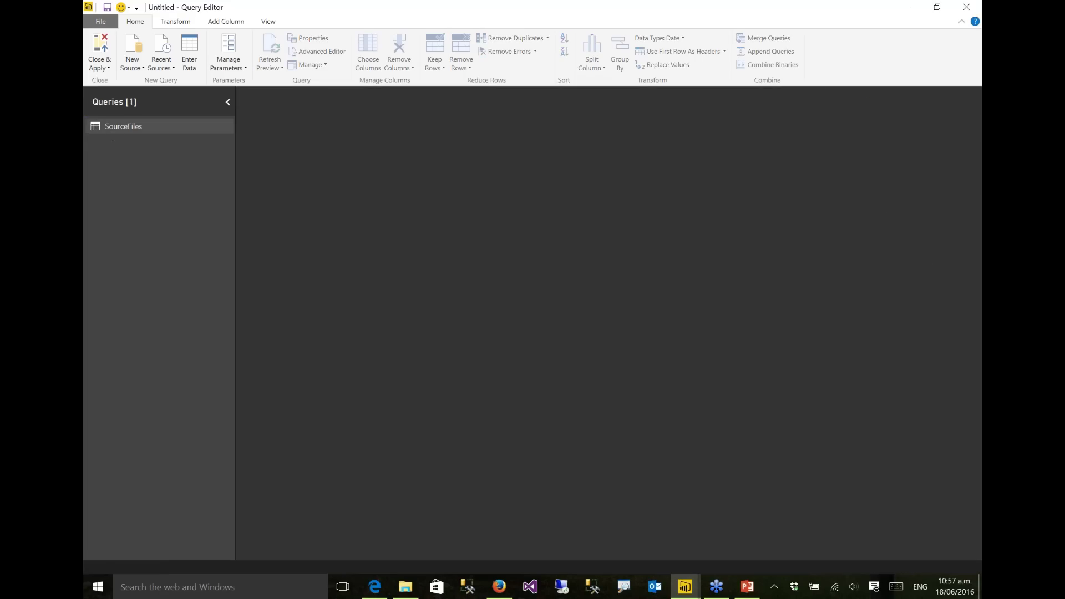
# Add a custom column named Data to SourceFiles with the formula ProcessFile([File Path])
pyautogui.click(224, 22)
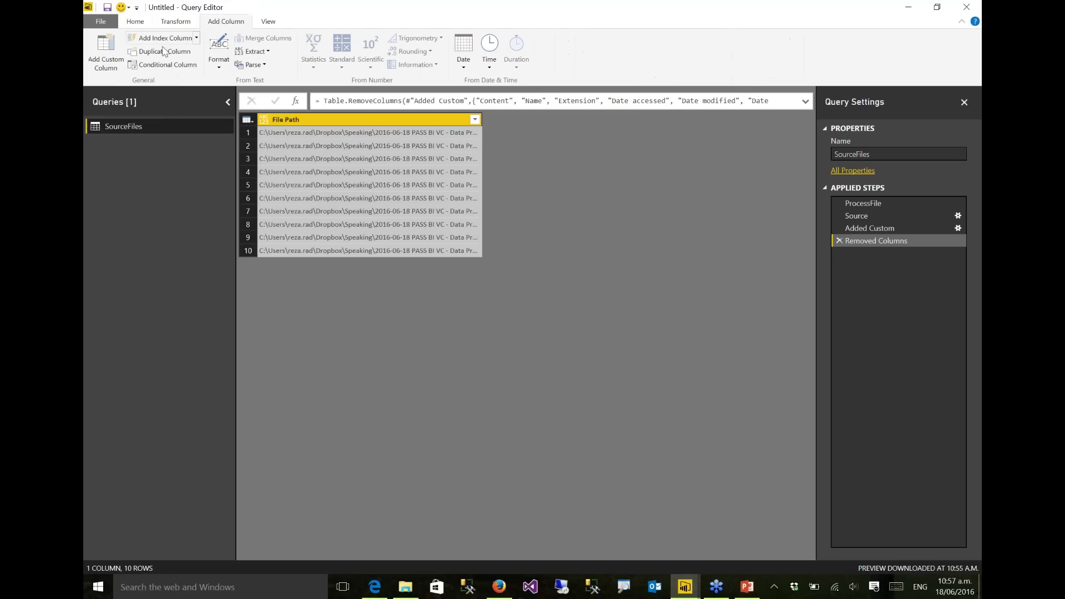
pyautogui.click(117, 58)
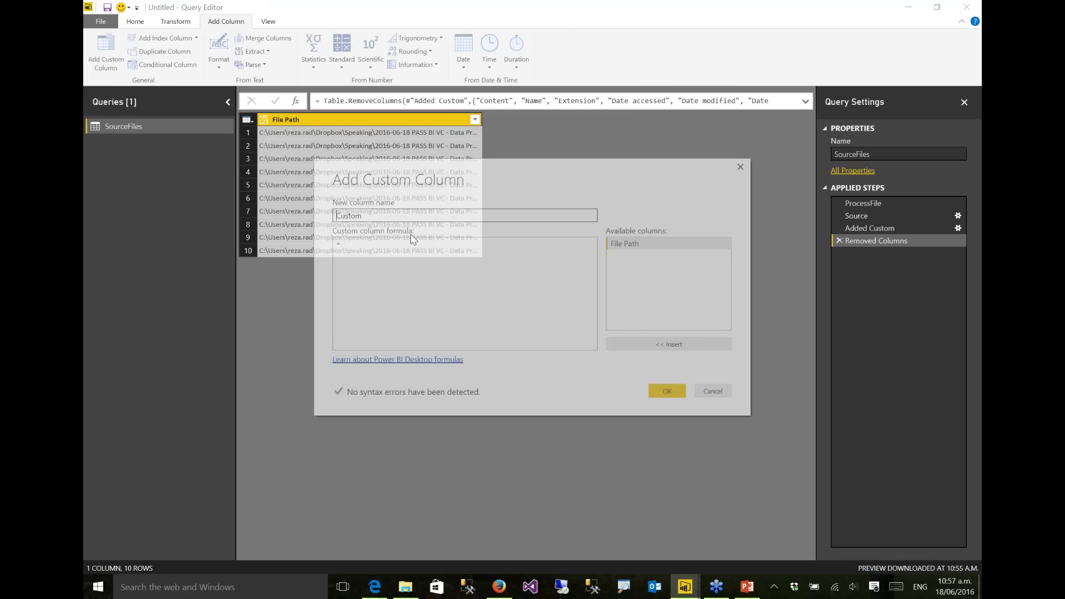
pyautogui.click(352, 245)
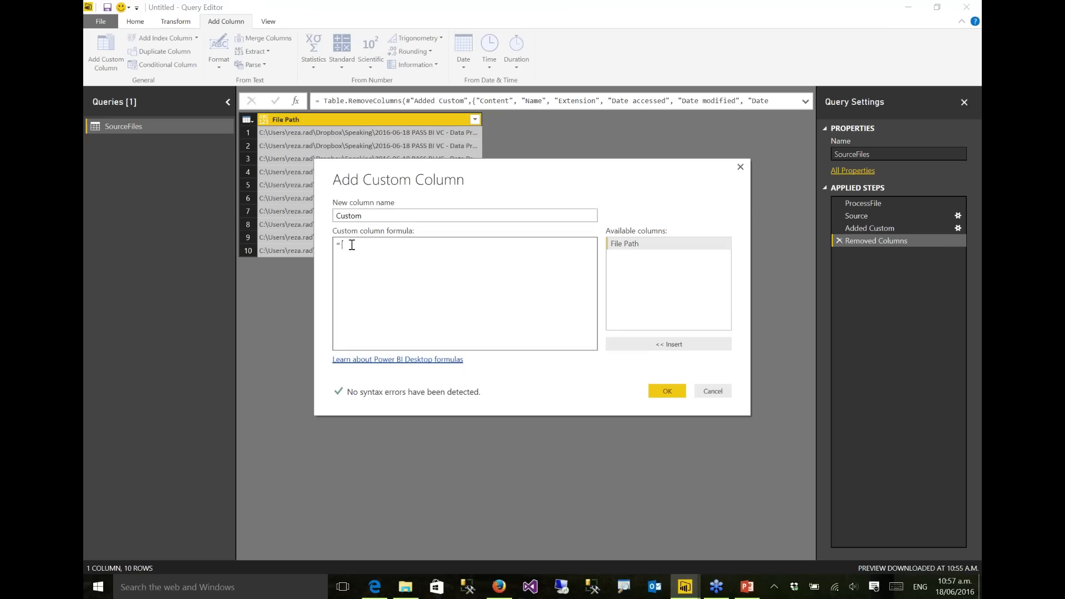
pyautogui.write('ProcessFile')
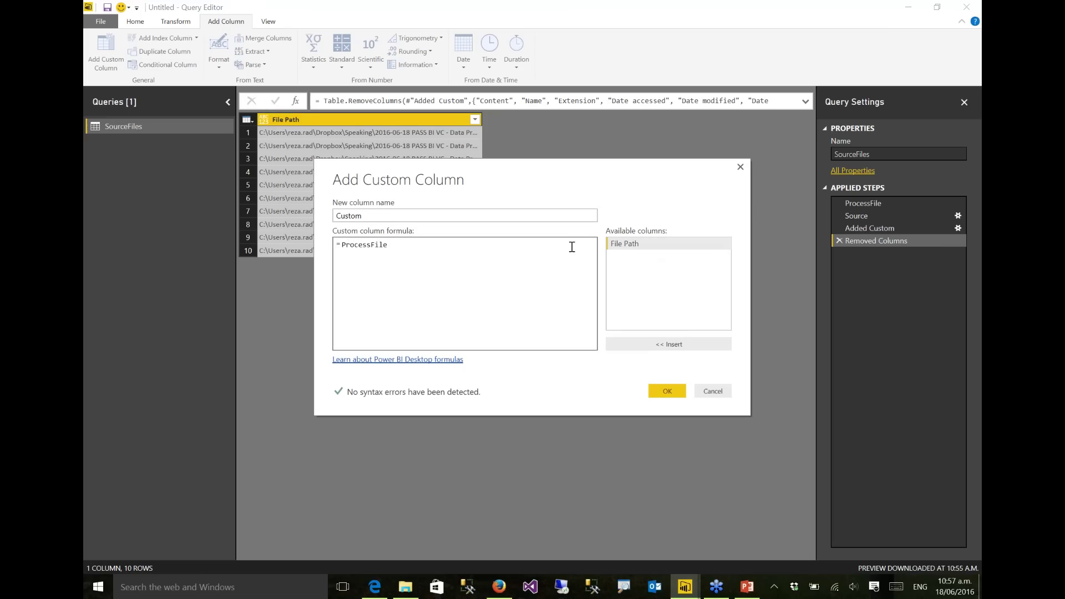
pyautogui.write('(')
pyautogui.doubleClick(639, 244)
pyautogui.write(')')
pyautogui.moveTo(384, 215); pyautogui.dragTo(323, 219)
pyautogui.write('Data')
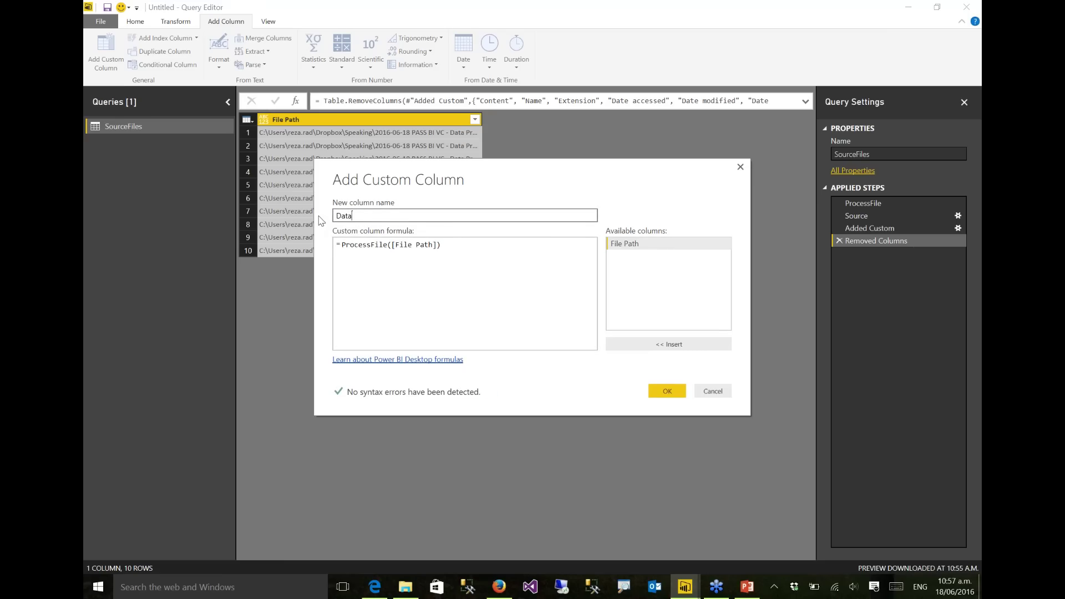
pyautogui.click(668, 391)
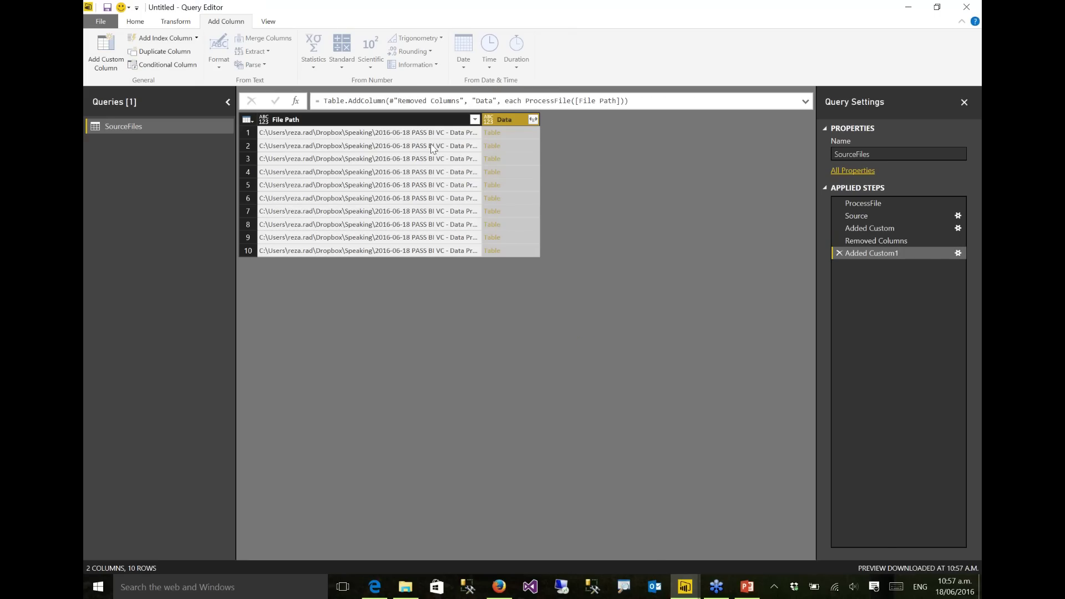
# Preview the first row's table in the Data column in an enlarged preview area, and remove the File Path column
pyautogui.click(522, 133)
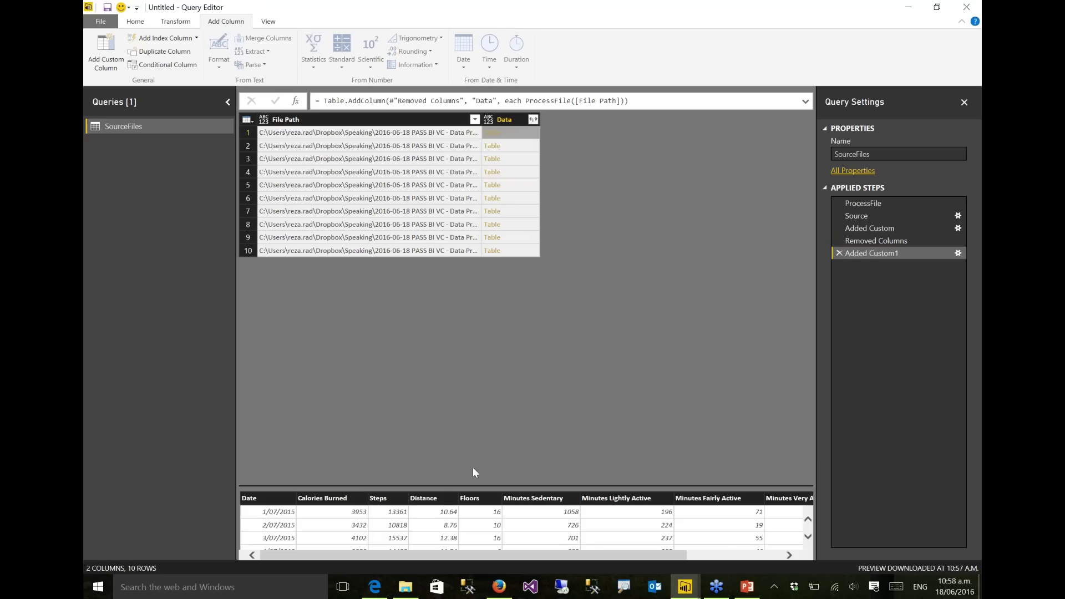
pyautogui.moveTo(480, 484); pyautogui.dragTo(492, 308)
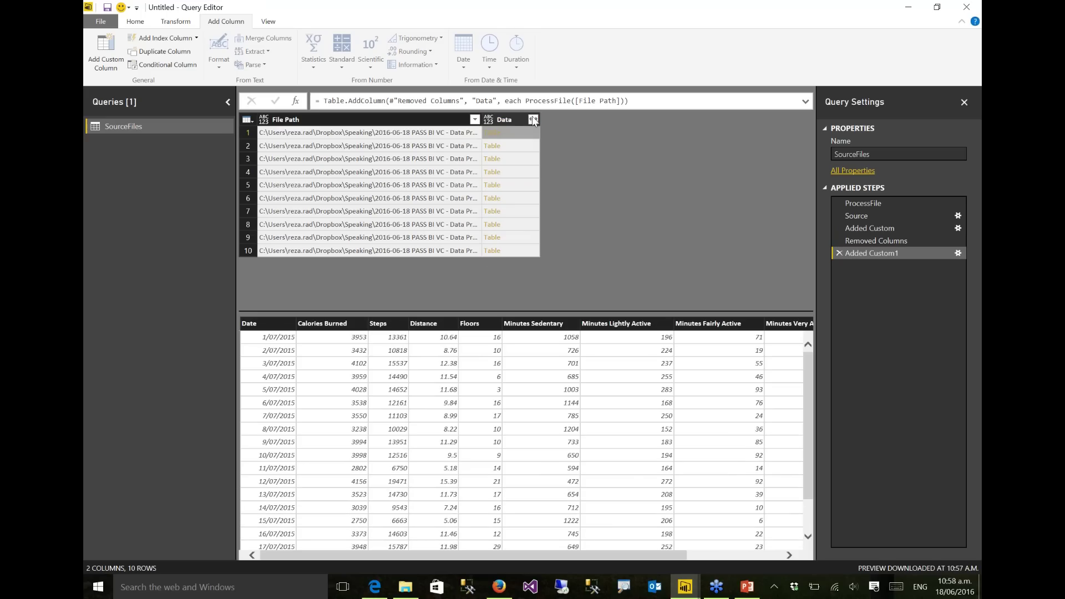
pyautogui.rightClick(461, 119)
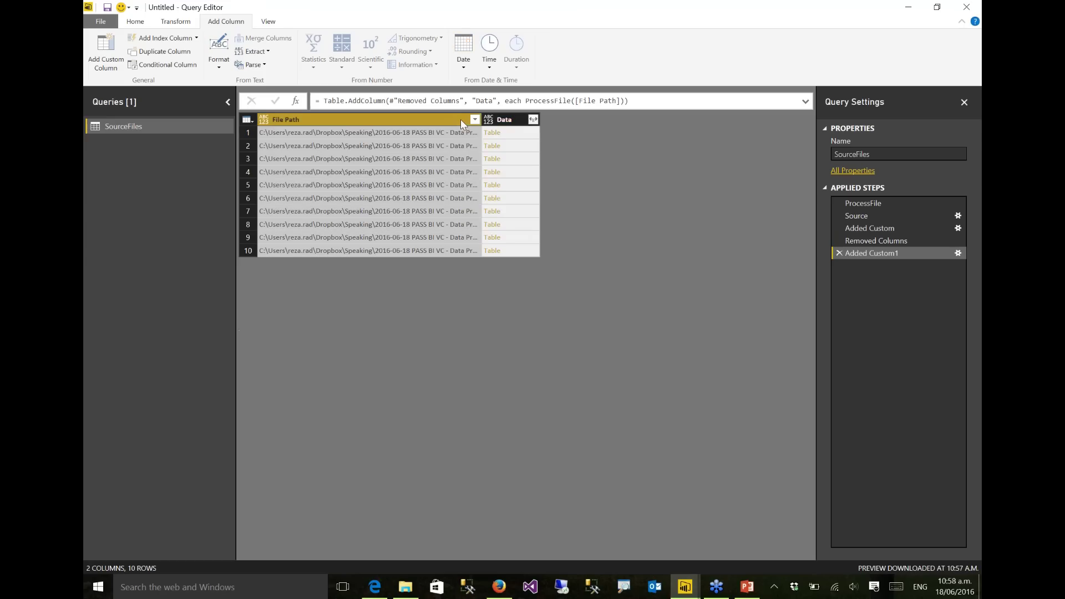
pyautogui.click(488, 141)
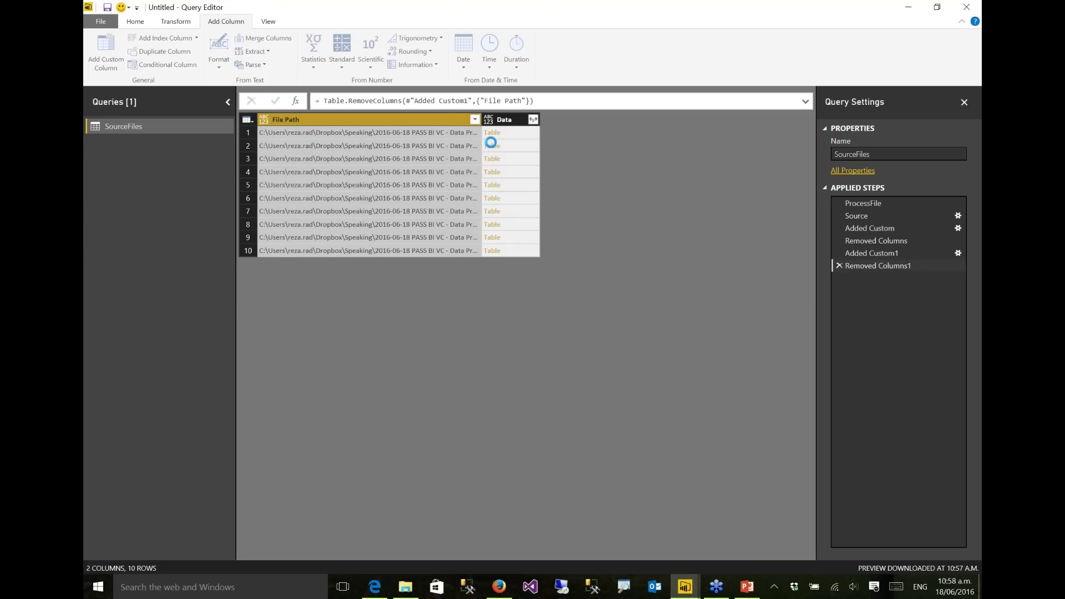
# Expand the Data column into all its columns, keeping the original column name as prefix, and look through the combined rows
pyautogui.click(309, 120)
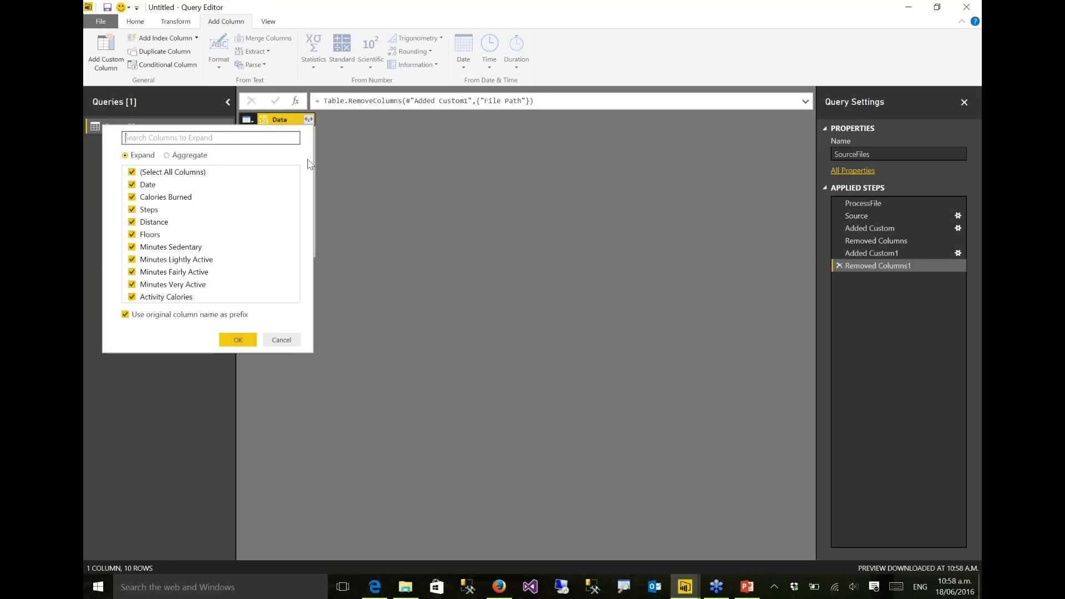
pyautogui.click(238, 339)
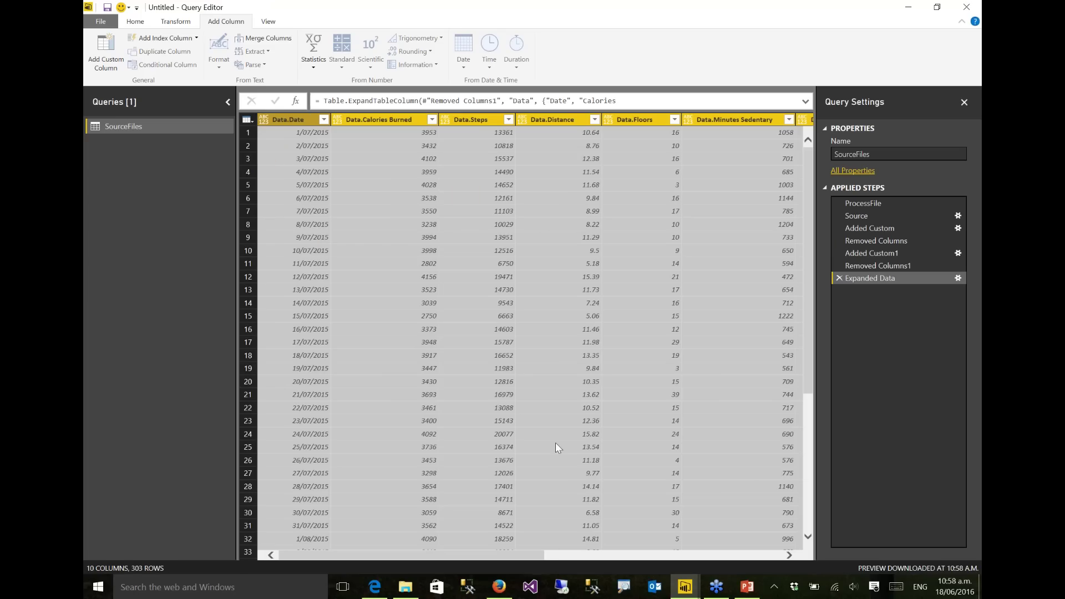
pyautogui.scroll(-20, 353, 225)
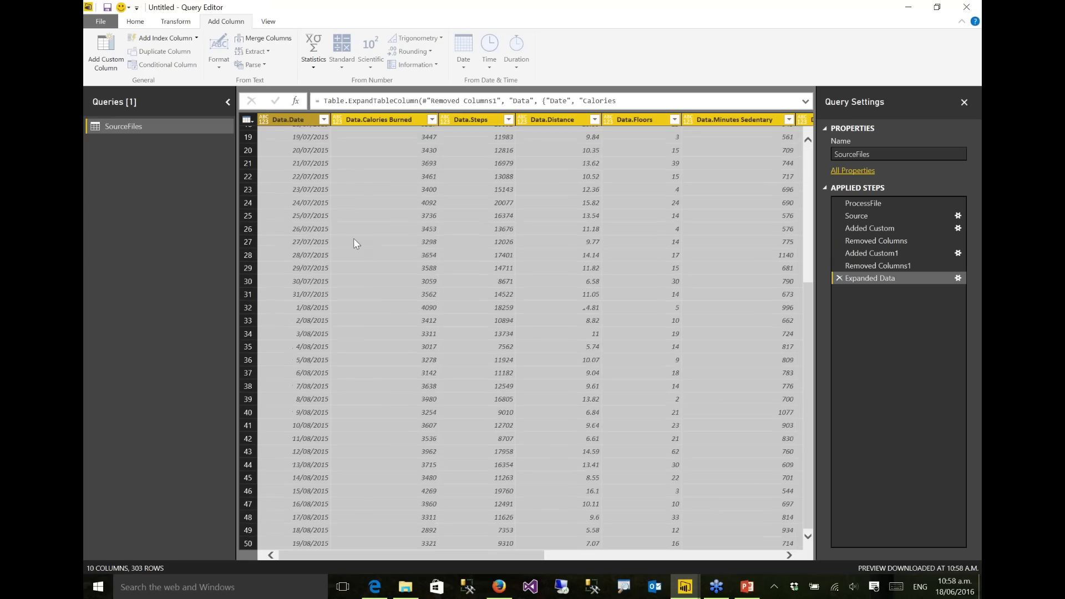
pyautogui.scroll(-20, 354, 239)
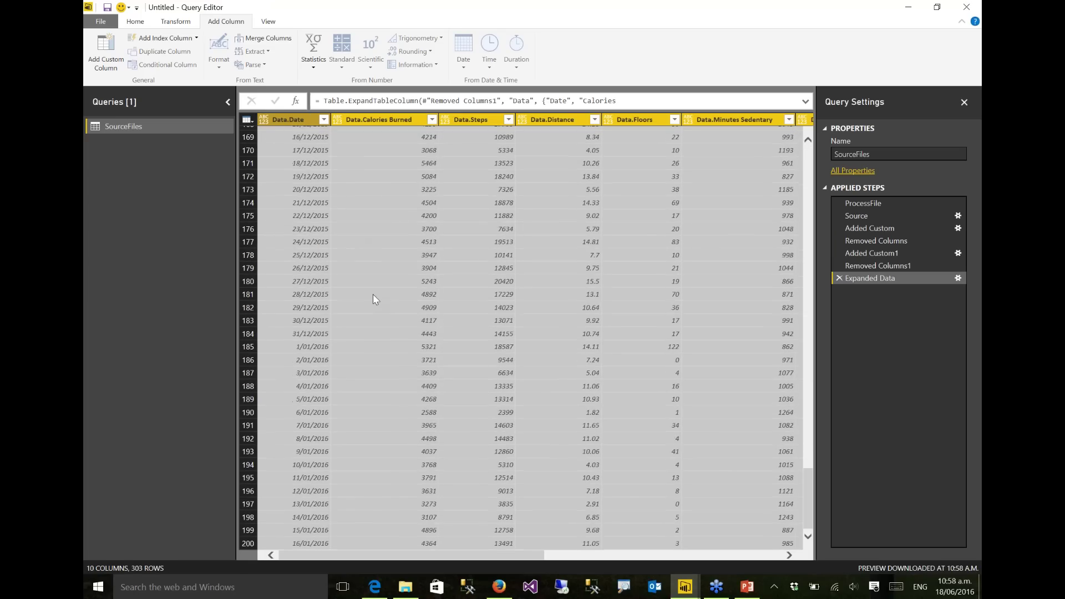
pyautogui.scroll(20, 387, 240)
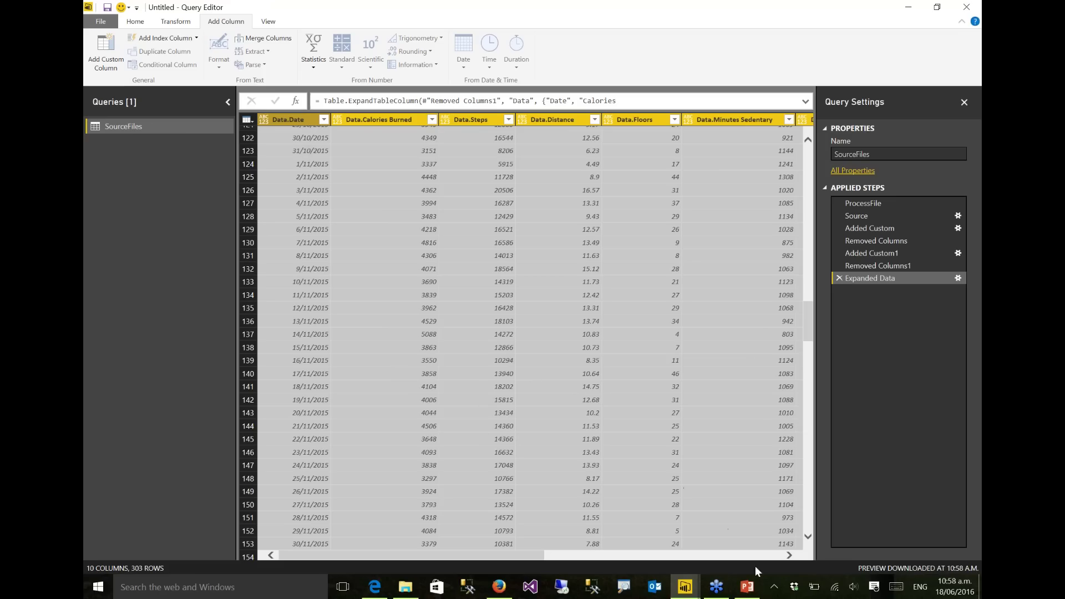
pyautogui.moveTo(751, 597)
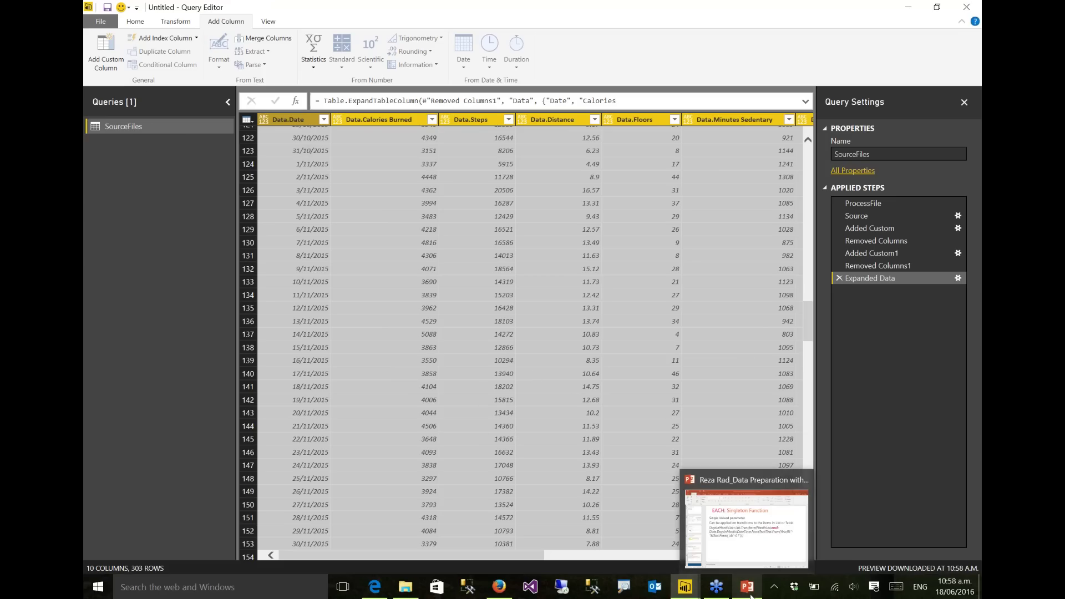